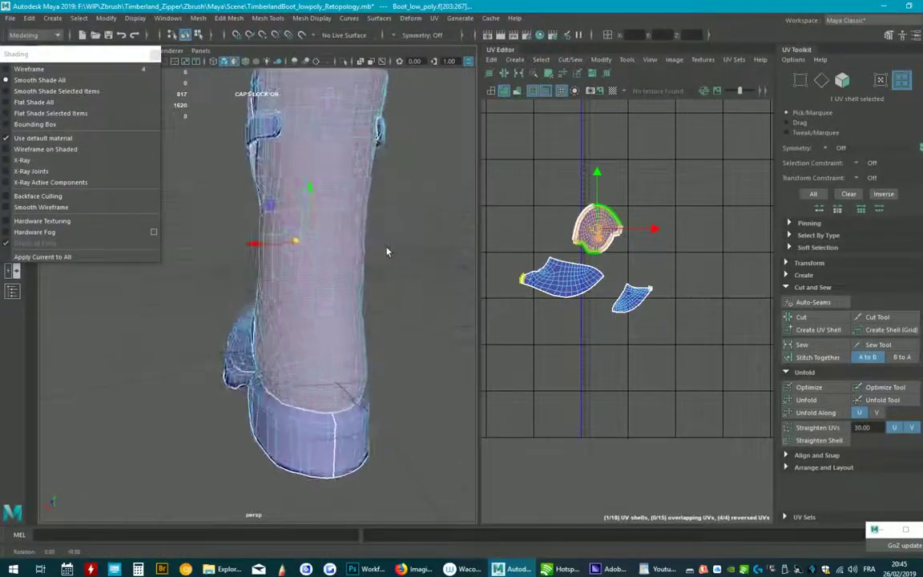
# Step: In edge mode, select the edge ring around the boot shaft's fan-shaped cap
pyautogui.press('F10')
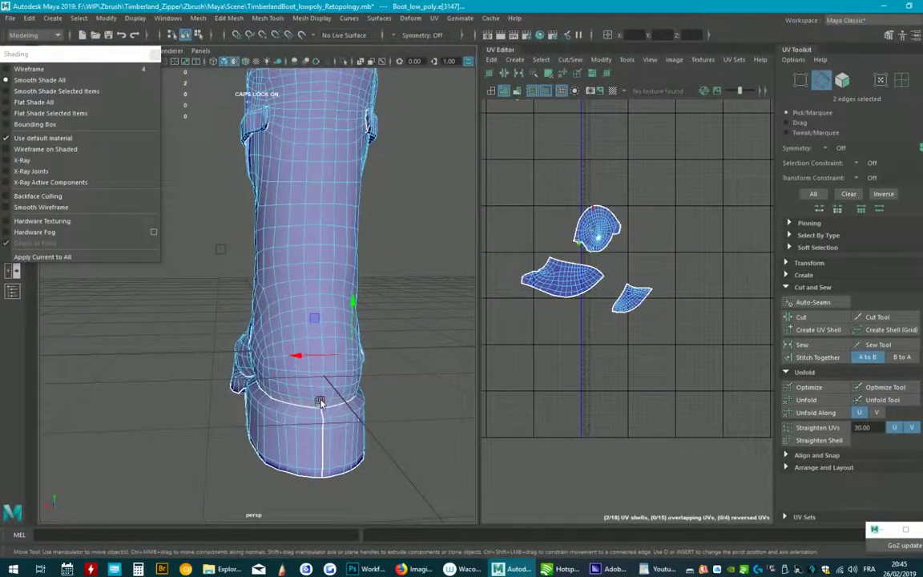
pyautogui.moveTo(389, 308)
pyautogui.keyDown('alt'); pyautogui.mouseDown()
pyautogui.moveTo(397, 421)
pyautogui.moveTo(295, 377)
pyautogui.mouseUp(); pyautogui.keyUp('alt')
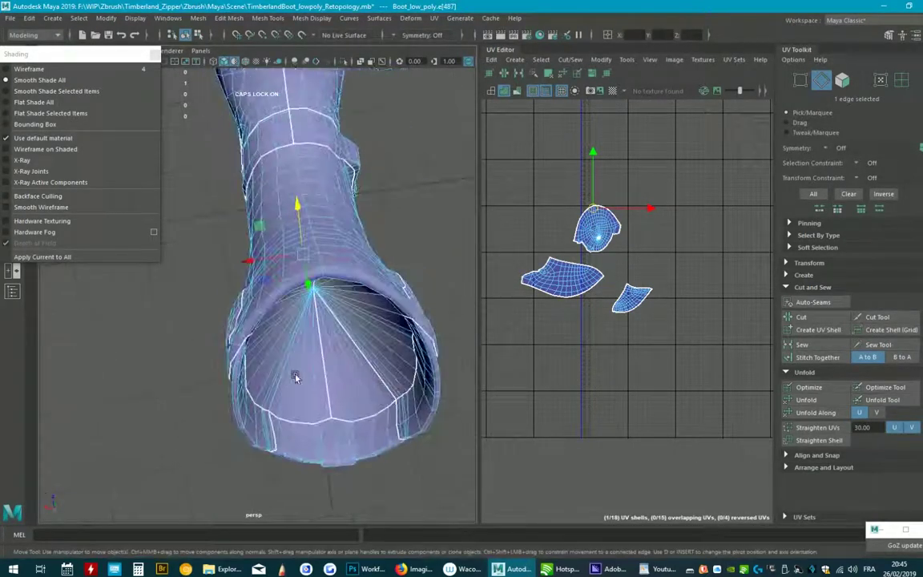
pyautogui.scroll(5, 294, 376)
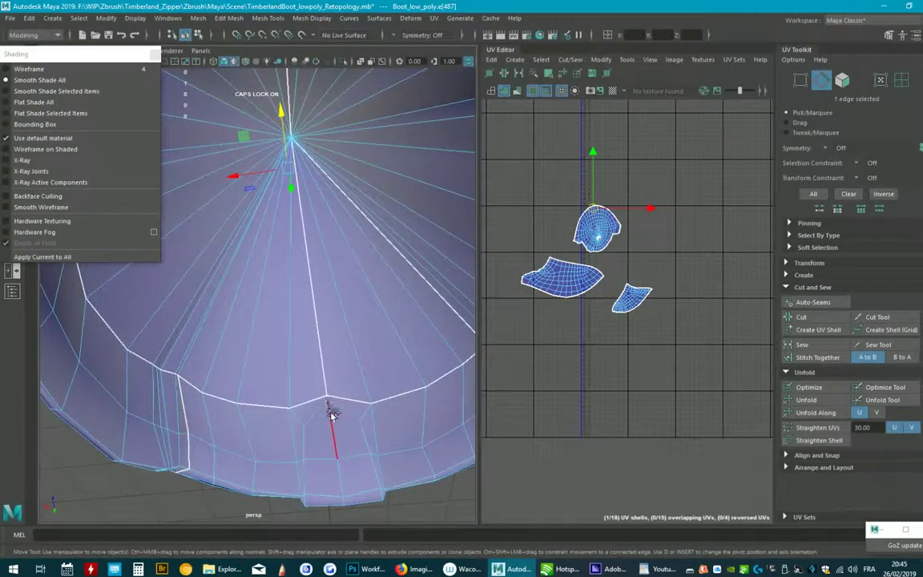
pyautogui.click(337, 412)
pyautogui.press('q')
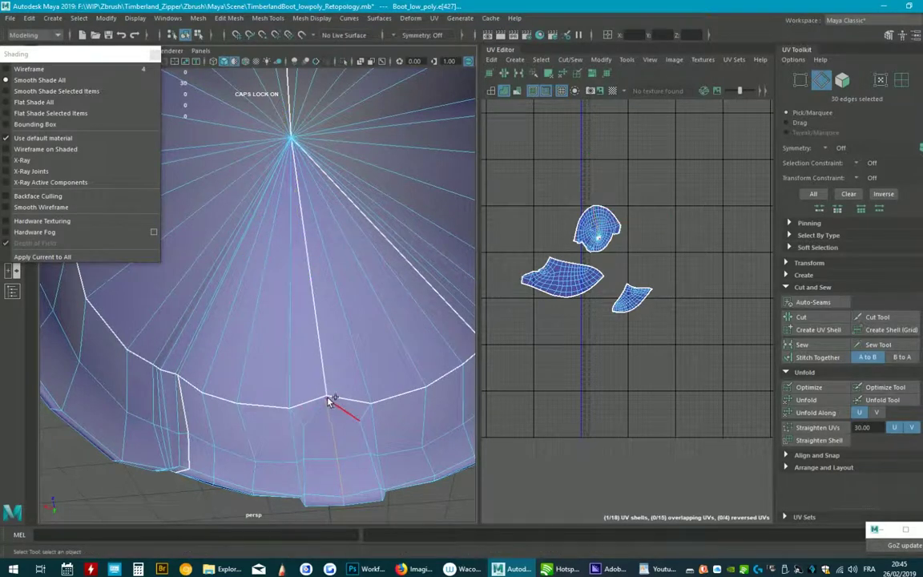
pyautogui.moveTo(316, 417)
pyautogui.keyDown('alt'); pyautogui.mouseDown(button='right')
pyautogui.moveTo(402, 392)
pyautogui.moveTo(278, 324)
pyautogui.moveTo(350, 376)
pyautogui.mouseUp(button='right'); pyautogui.keyUp('alt')
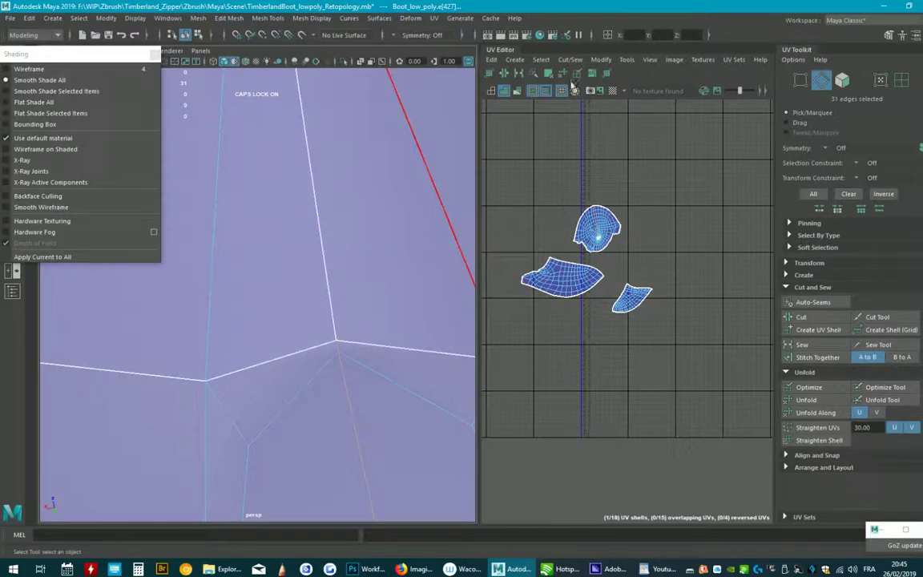
# Step: Cut the cap edges into a UV seam and unfold the upper shell flat
pyautogui.click(434, 18)
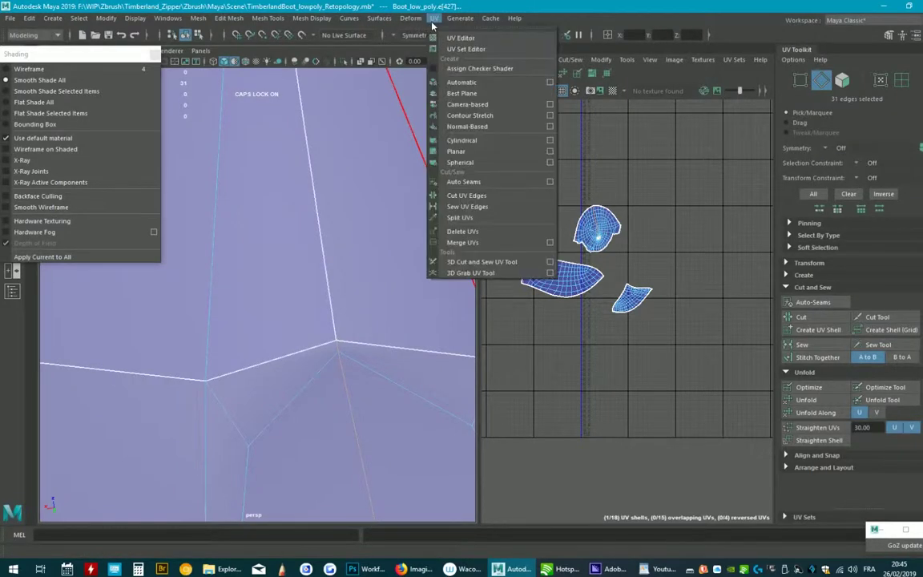
pyautogui.click(453, 170)
pyautogui.moveTo(467, 205)
pyautogui.keyDown('alt'); pyautogui.mouseDown(button='right')
pyautogui.moveTo(350, 216)
pyautogui.moveTo(258, 289)
pyautogui.mouseUp(button='right'); pyautogui.keyUp('alt')
pyautogui.moveTo(563, 253)
pyautogui.mouseDown(button='right')
pyautogui.moveTo(621, 218)
pyautogui.moveTo(598, 231)
pyautogui.mouseUp(button='right')
pyautogui.moveTo(537, 175); pyautogui.dragTo(529, 212, button='right')
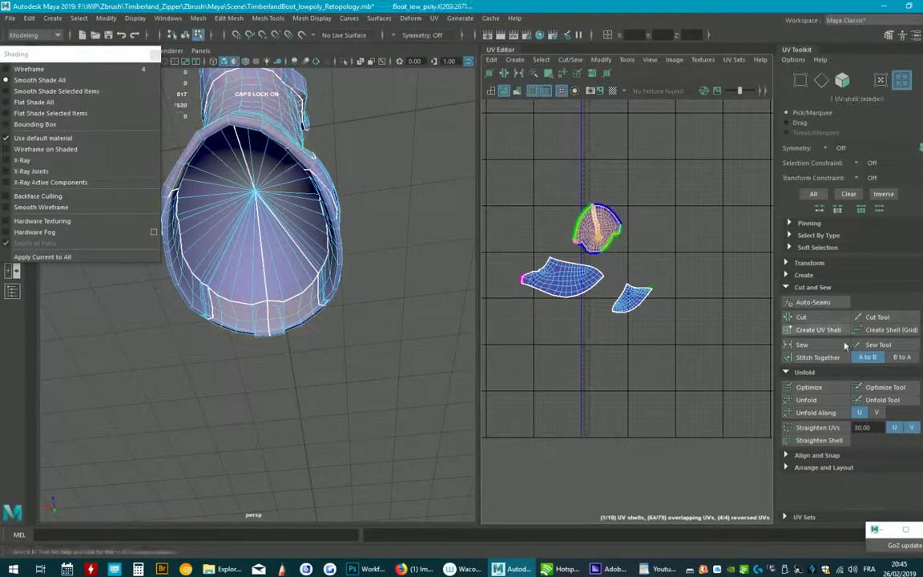
pyautogui.click(815, 400)
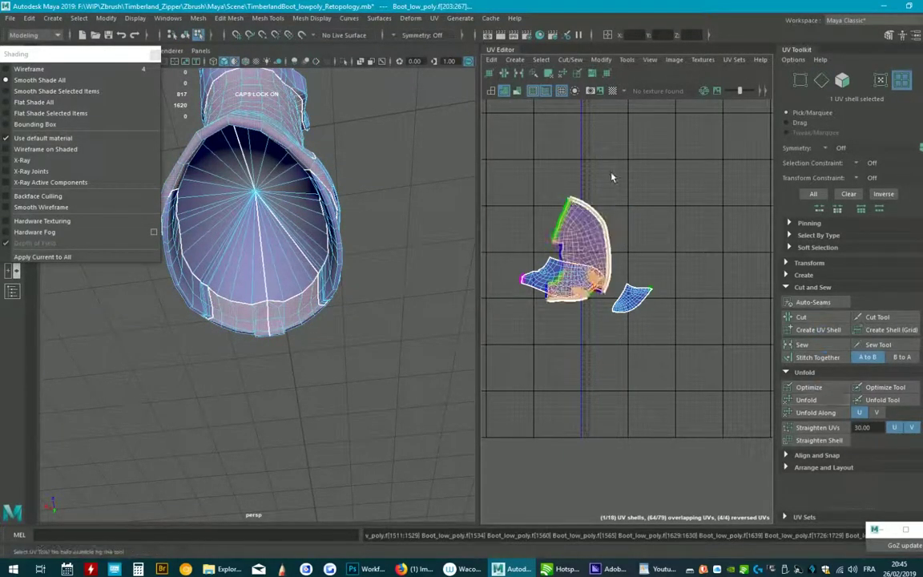
# Step: Rotate the unfolded shell 90° and move it, the small shell and the bottom shell together
pyautogui.click(490, 74)
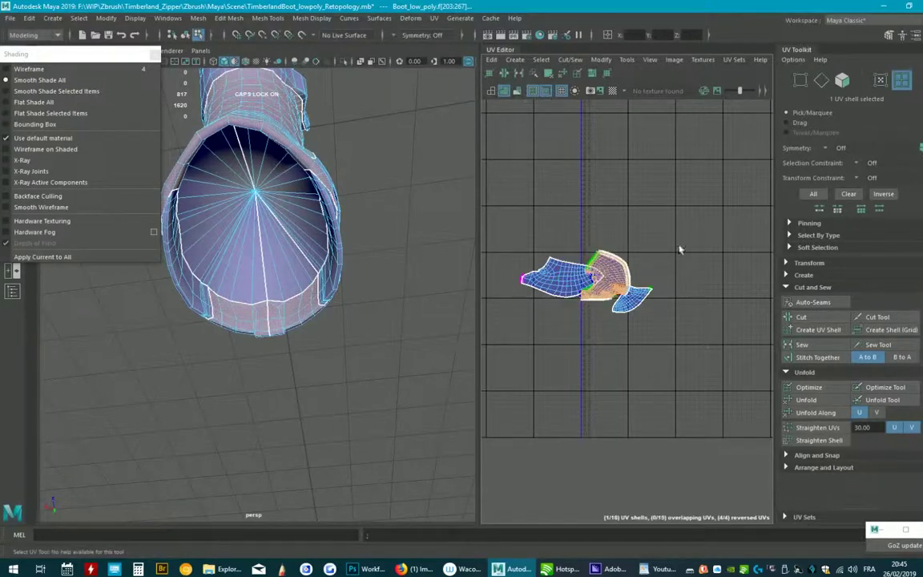
pyautogui.moveTo(613, 252); pyautogui.dragTo(613, 183)
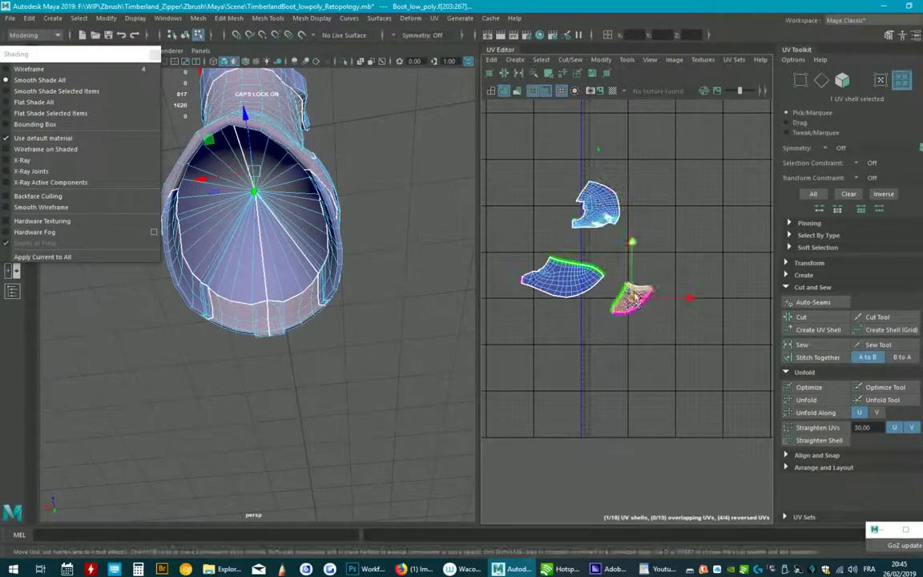
pyautogui.click(633, 298)
pyautogui.moveTo(633, 298)
pyautogui.mouseDown()
pyautogui.moveTo(649, 233)
pyautogui.moveTo(641, 240)
pyautogui.mouseUp()
pyautogui.click(580, 276)
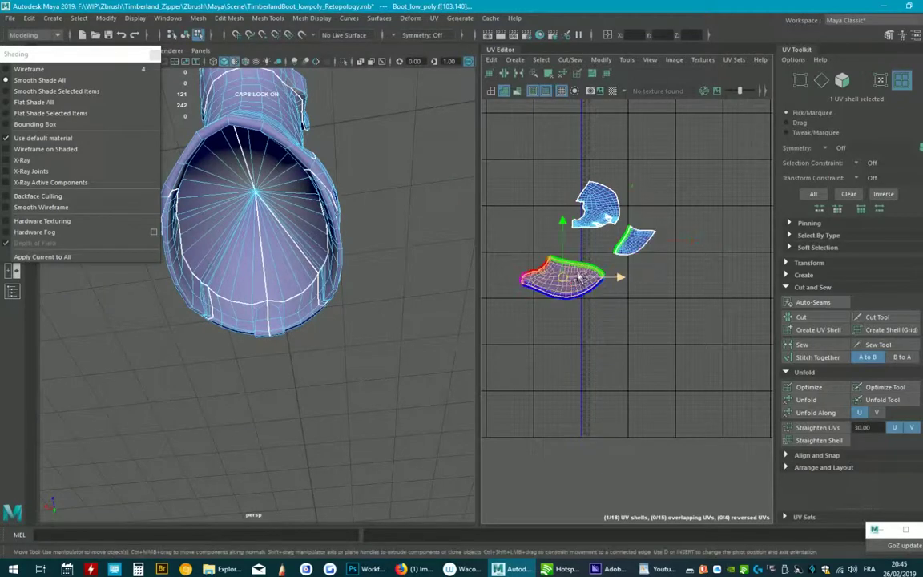
pyautogui.moveTo(563, 276); pyautogui.dragTo(563, 267)
pyautogui.moveTo(194, 341)
pyautogui.keyDown('alt'); pyautogui.mouseDown()
pyautogui.moveTo(273, 329)
pyautogui.moveTo(458, 259)
pyautogui.mouseUp(); pyautogui.keyUp('alt')
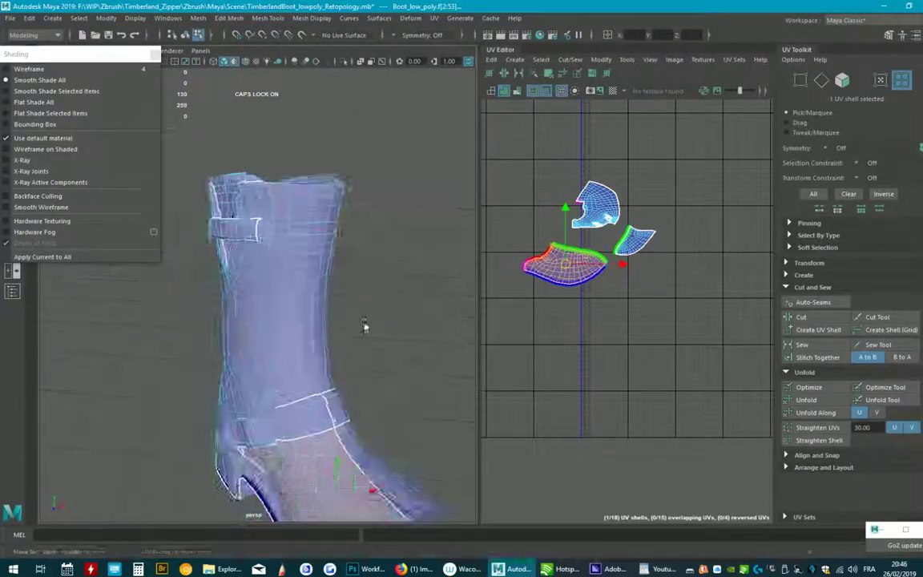
# Step: Select the sole shell and a second shell and unfold them together
pyautogui.scroll(3, 458, 260)
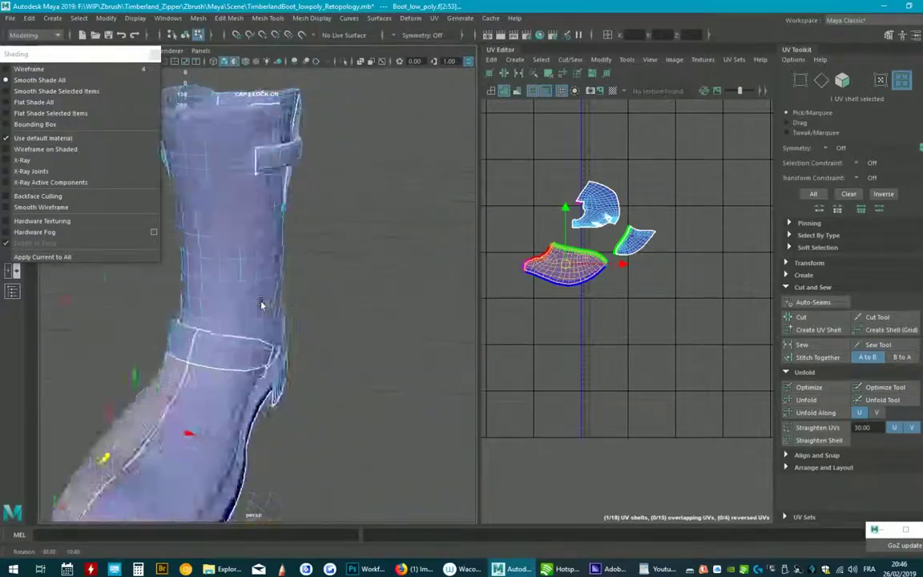
pyautogui.moveTo(457, 260)
pyautogui.keyDown('alt'); pyautogui.mouseDown()
pyautogui.moveTo(187, 398)
pyautogui.moveTo(264, 376)
pyautogui.mouseUp(); pyautogui.keyUp('alt')
pyautogui.click(187, 398)
pyautogui.keyDown('shift'); pyautogui.click(591, 273); pyautogui.keyUp('shift')
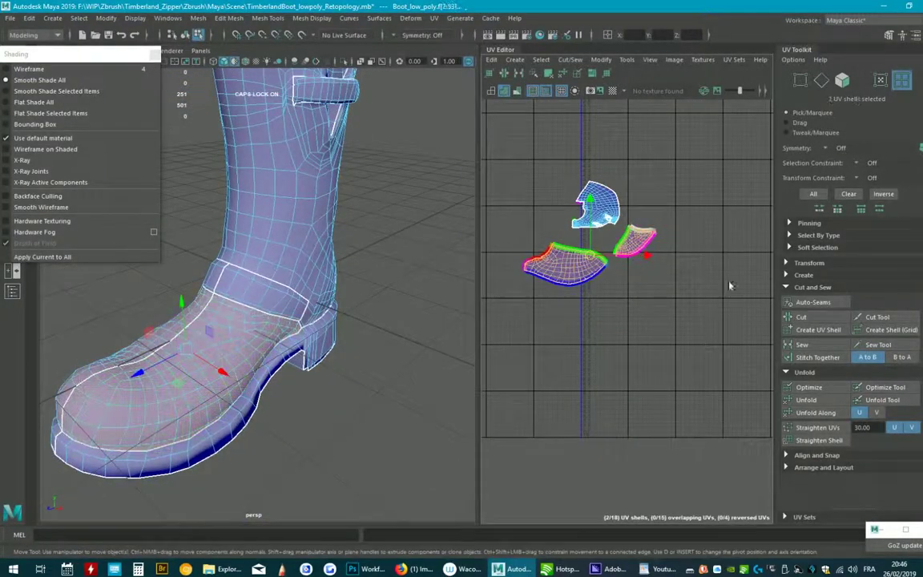
pyautogui.click(805, 399)
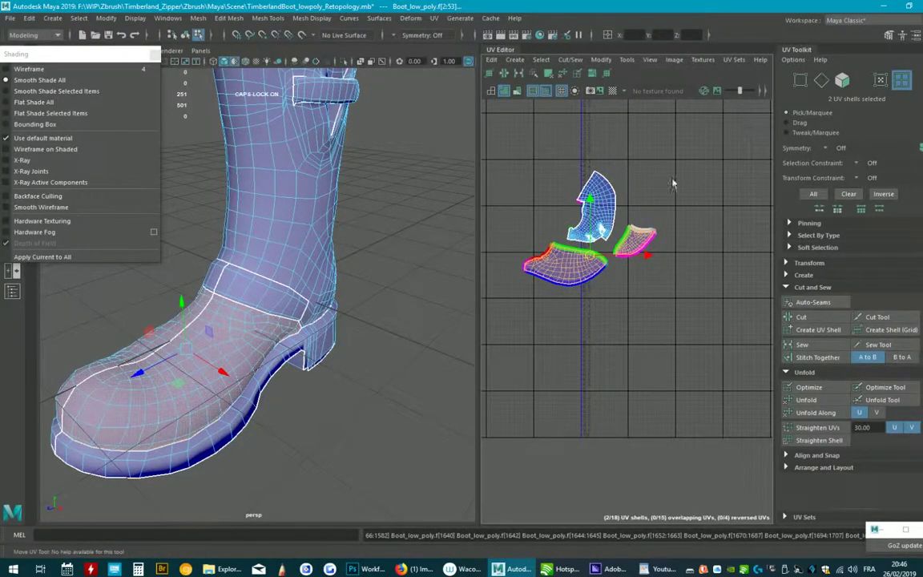
# Step: Add the upper boot shell and scale all three shells up to fill more of the grid
pyautogui.keyDown('shift'); pyautogui.click(588, 174); pyautogui.keyUp('shift')
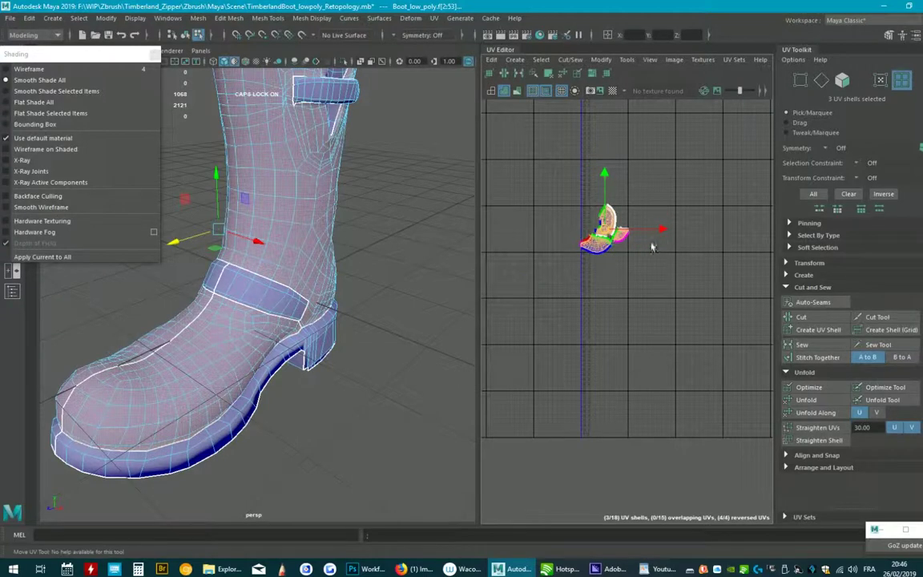
pyautogui.press('e')
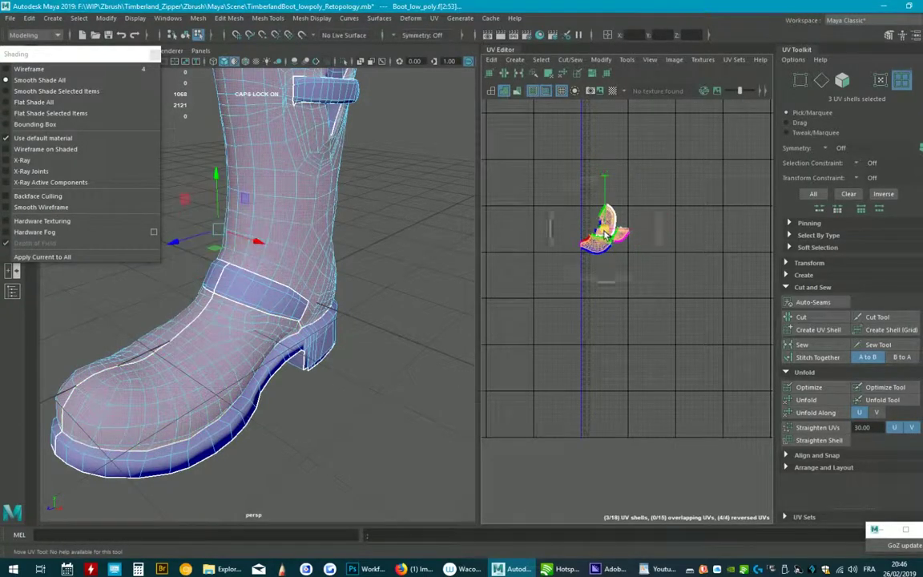
pyautogui.moveTo(600, 179); pyautogui.dragTo(628, 233)
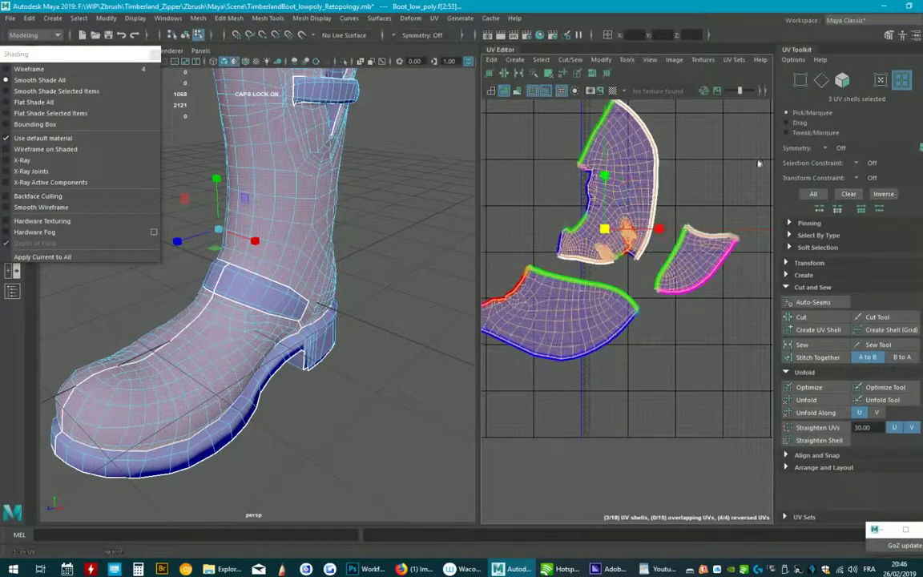
pyautogui.click(628, 232)
# Step: Zoom in to inspect the upper shell, then pick two edges on the ankle strap
pyautogui.click(628, 232)
pyautogui.scroll(4, 574, 223)
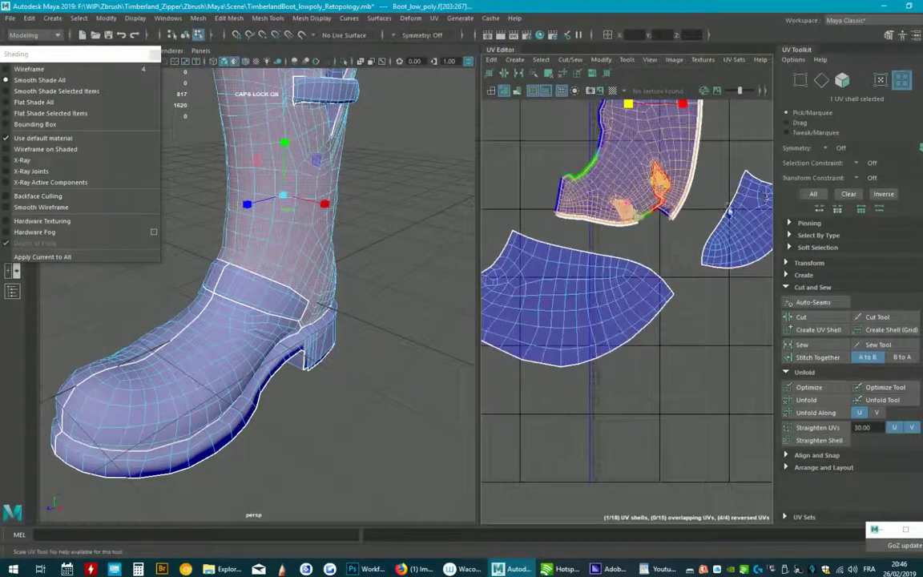
pyautogui.scroll(3, 575, 223)
pyautogui.scroll(2, 687, 183)
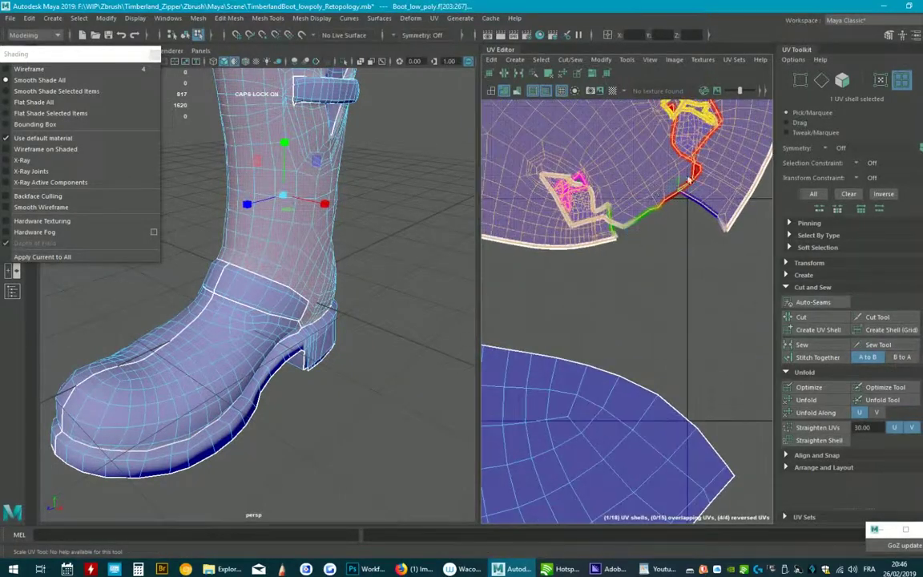
pyautogui.moveTo(687, 153); pyautogui.dragTo(677, 157, button='right')
pyautogui.click(685, 143)
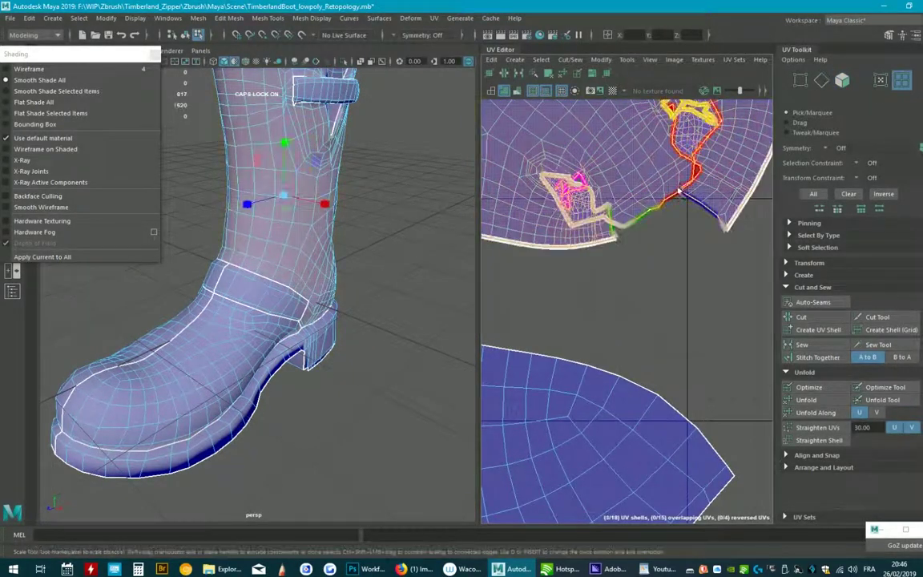
pyautogui.scroll(-1, 651, 232)
pyautogui.scroll(-1, 651, 233)
pyautogui.scroll(1, 652, 232)
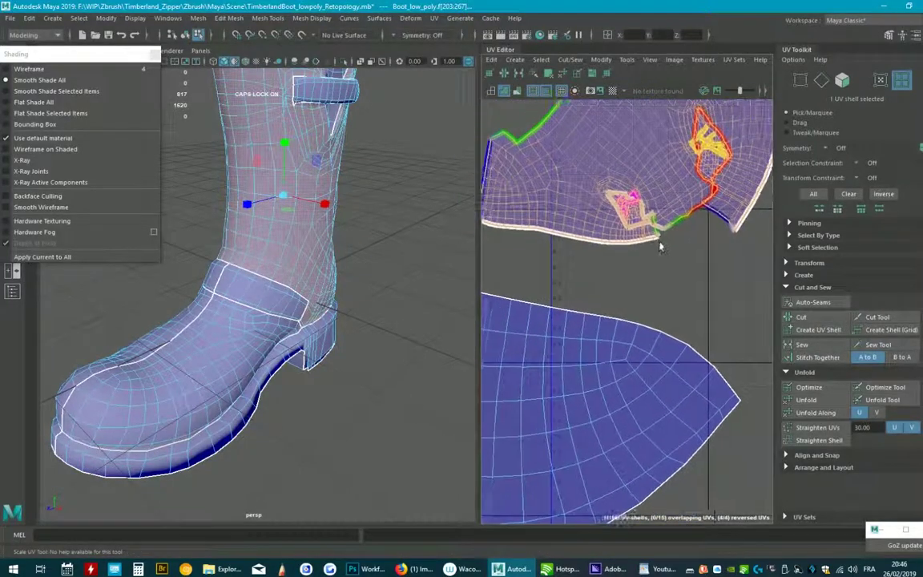
pyautogui.scroll(1, 665, 228)
pyautogui.scroll(1, 681, 220)
pyautogui.scroll(1, 694, 190)
pyautogui.scroll(1, 693, 190)
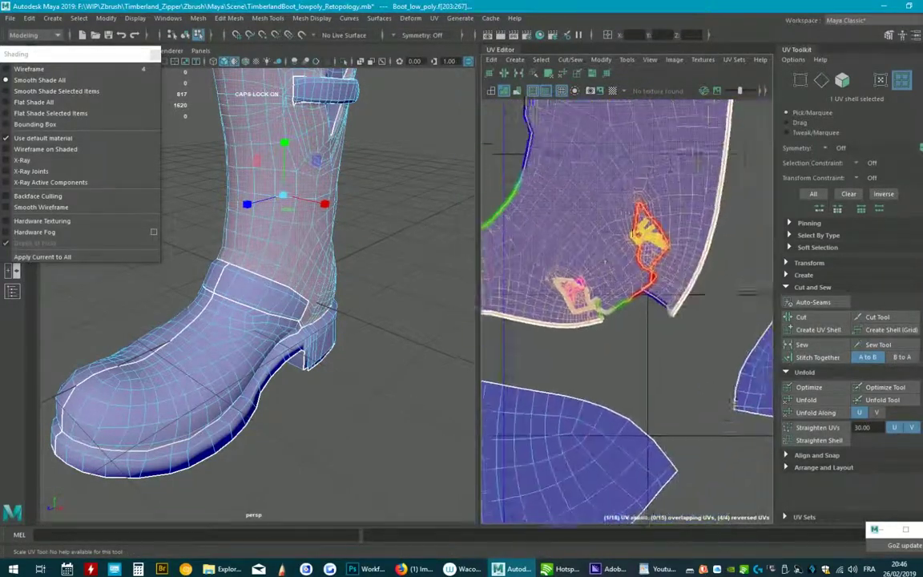
pyautogui.scroll(1, 593, 264)
pyautogui.scroll(2, 675, 336)
pyautogui.scroll(1, 681, 355)
pyautogui.scroll(-2, 681, 355)
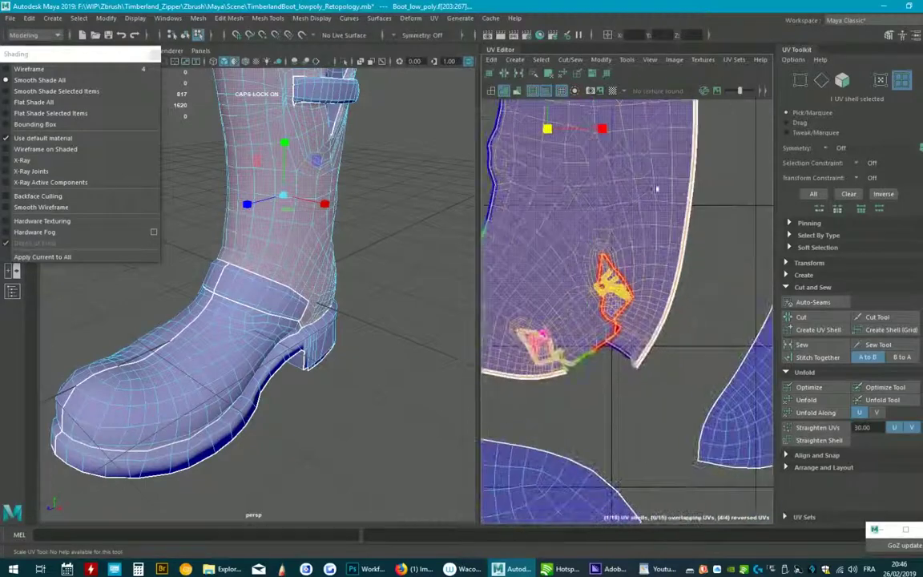
pyautogui.scroll(-2, 664, 253)
pyautogui.scroll(-1, 657, 249)
pyautogui.scroll(-1, 652, 244)
pyautogui.scroll(2, 651, 245)
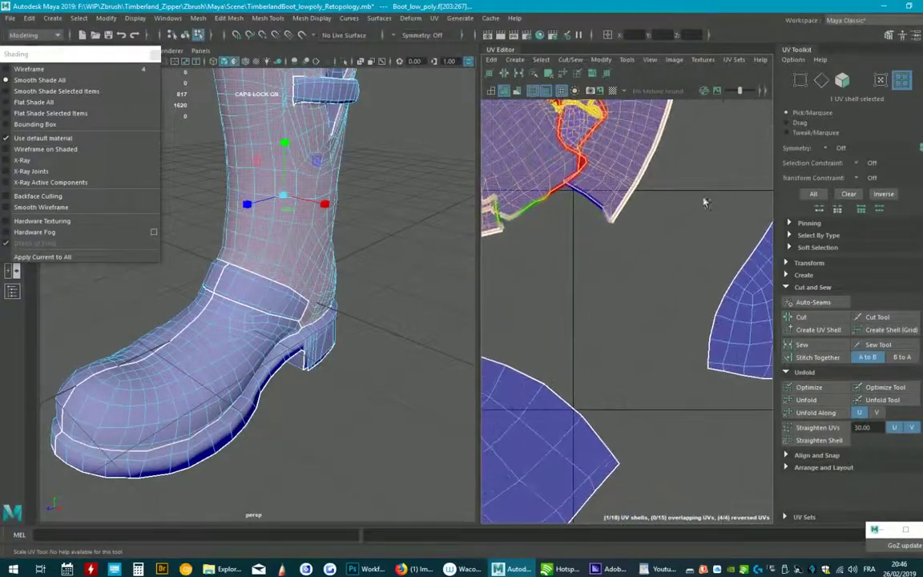
pyautogui.scroll(2, 632, 216)
pyautogui.click(629, 177)
pyautogui.scroll(1, 621, 193)
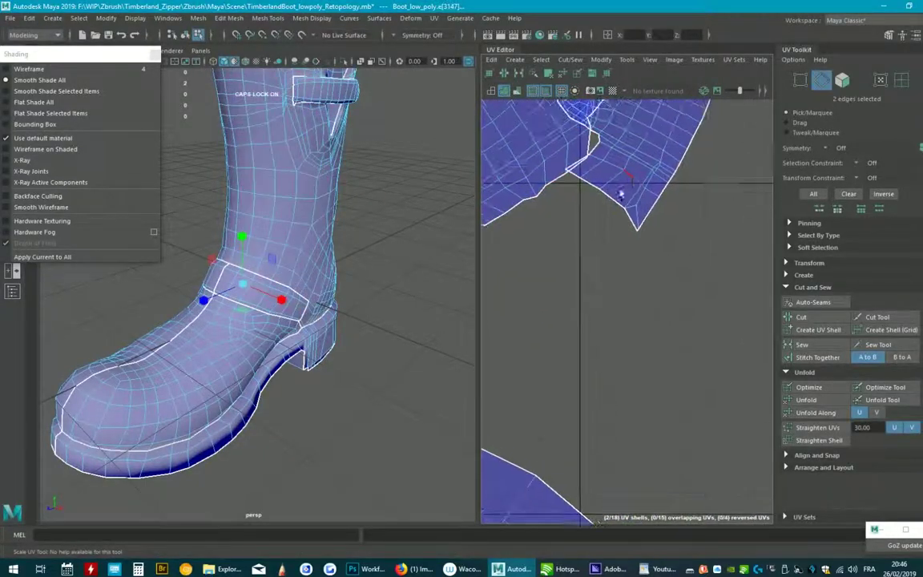
# Step: Select the edges along the top of the heel block and on the lower block as the seam
pyautogui.click(572, 171)
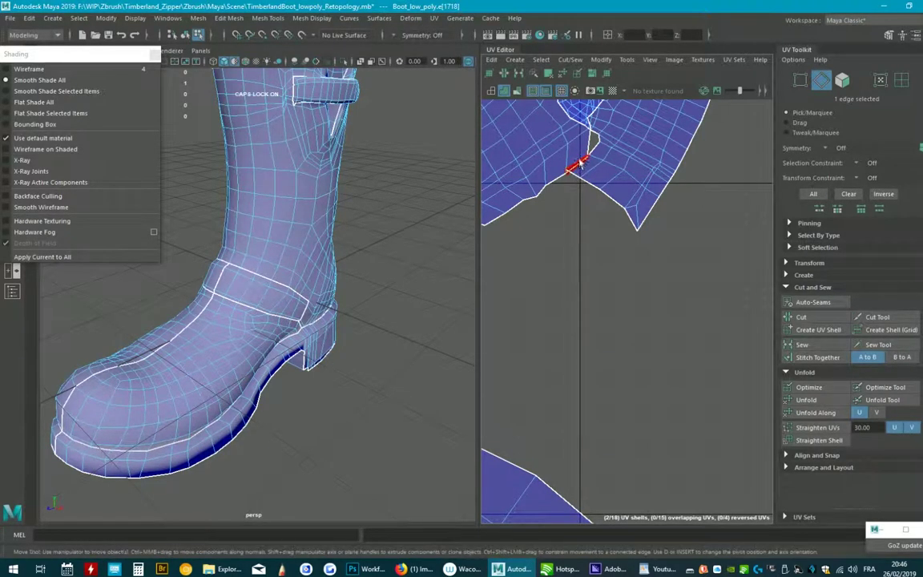
pyautogui.scroll(-3, 576, 224)
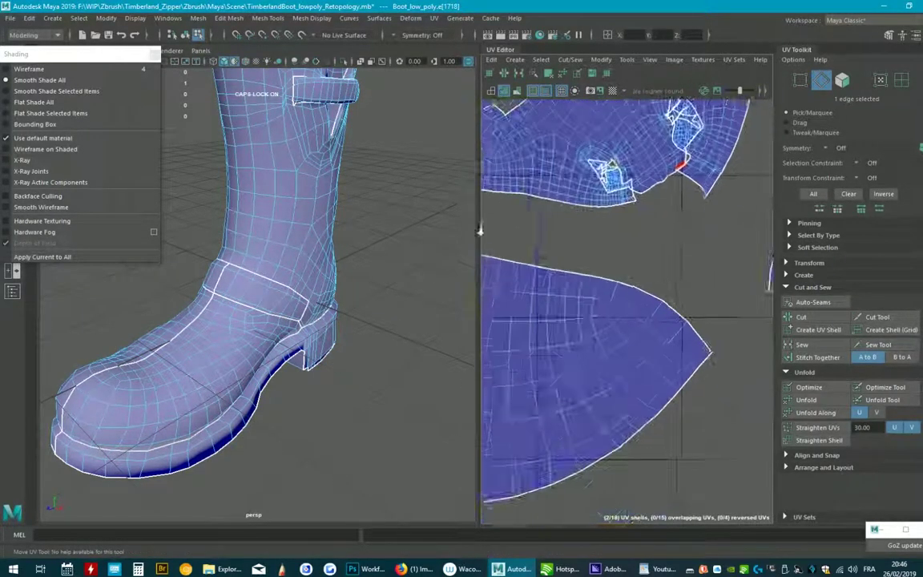
pyautogui.moveTo(240, 241)
pyautogui.keyDown('alt'); pyautogui.mouseDown()
pyautogui.moveTo(344, 302)
pyautogui.moveTo(427, 258)
pyautogui.moveTo(337, 264)
pyautogui.moveTo(302, 371)
pyautogui.moveTo(333, 307)
pyautogui.moveTo(340, 238)
pyautogui.mouseUp(); pyautogui.keyUp('alt')
pyautogui.press('F9')
pyautogui.click(315, 264)
pyautogui.press('F10')
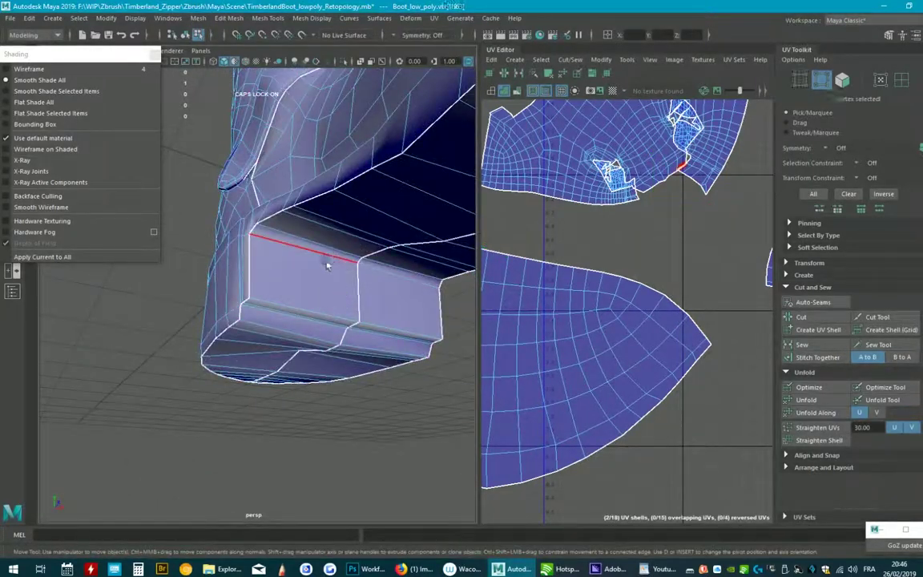
pyautogui.click(313, 240)
pyautogui.keyDown('shift'); pyautogui.click(385, 260); pyautogui.keyUp('shift')
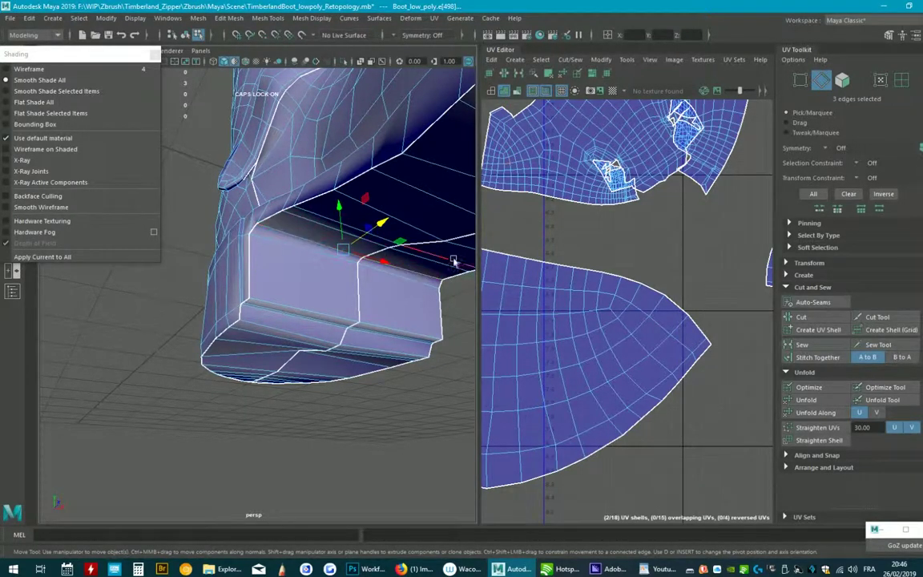
pyautogui.click(395, 285)
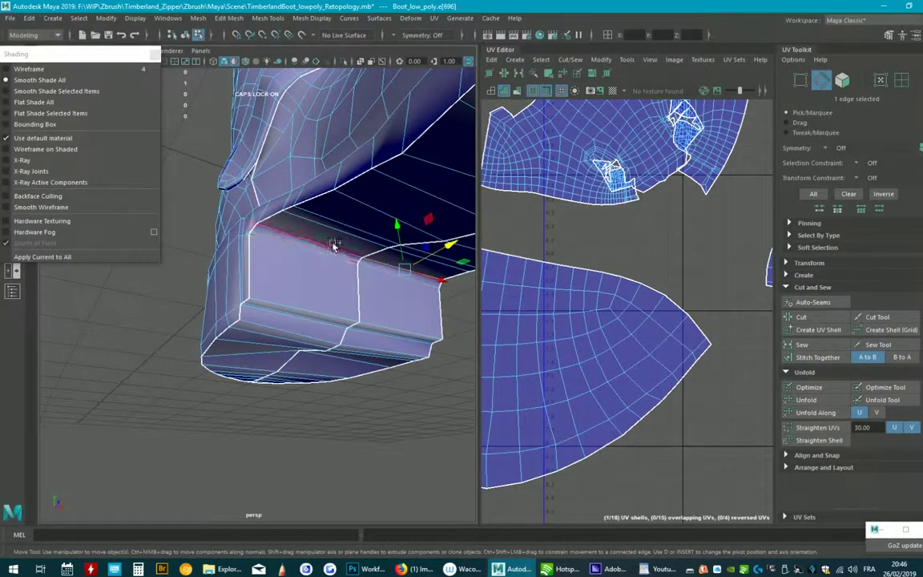
pyautogui.moveTo(335, 246)
pyautogui.keyDown('shift'); pyautogui.mouseDown()
pyautogui.moveTo(385, 246)
pyautogui.moveTo(374, 312)
pyautogui.moveTo(320, 206)
pyautogui.mouseUp(); pyautogui.keyUp('shift')
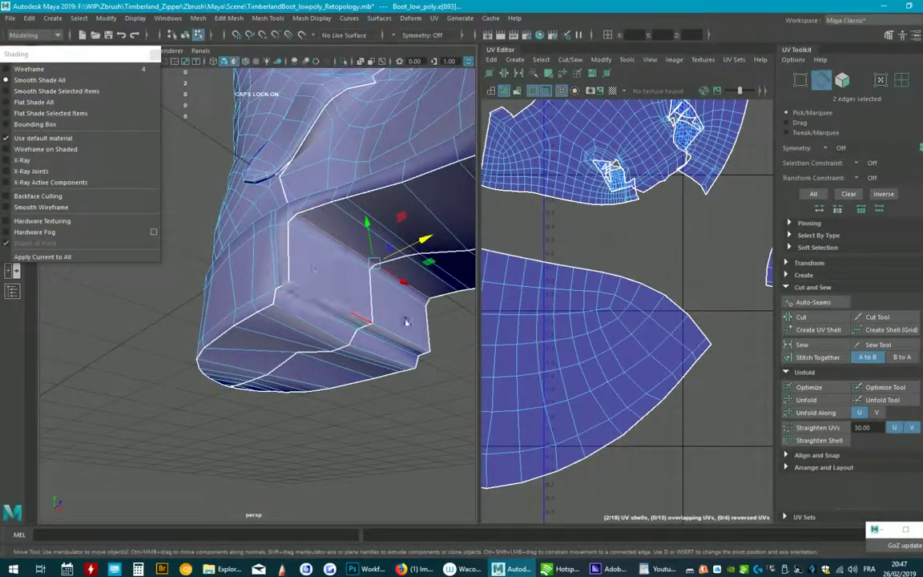
# Step: Cut the UVs along the selected lower-block edges with Cut UV Edges
pyautogui.click(433, 18)
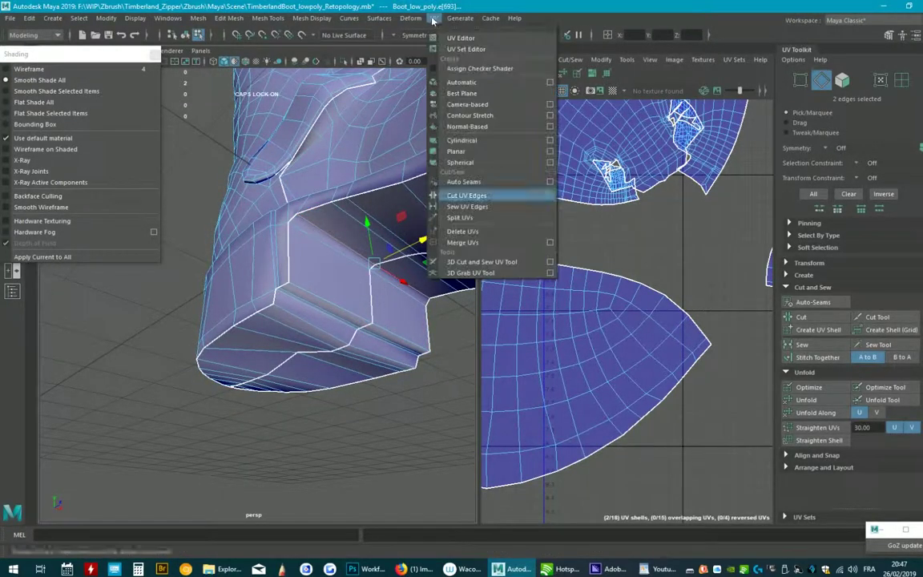
pyautogui.click(472, 175)
pyautogui.click(433, 17)
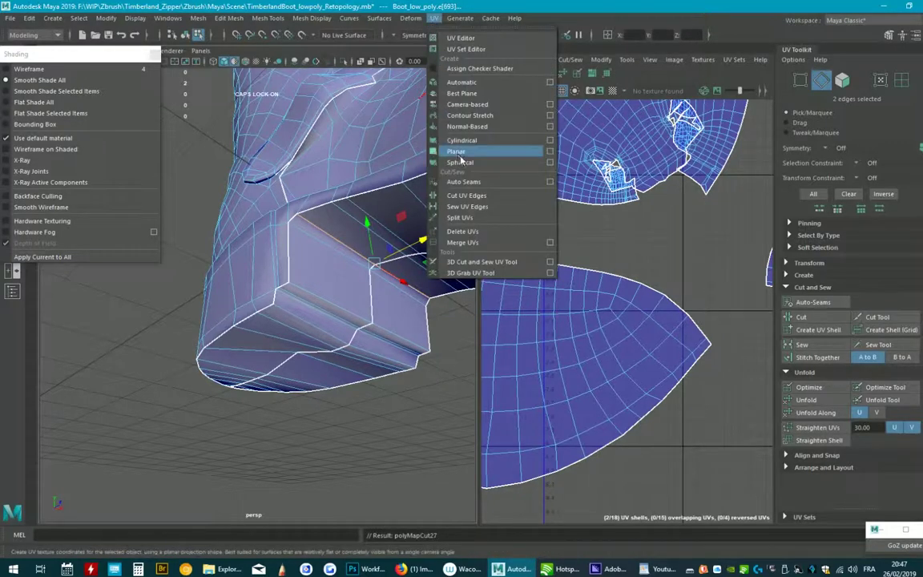
pyautogui.click(457, 176)
pyautogui.moveTo(416, 242)
pyautogui.keyDown('alt'); pyautogui.mouseDown()
pyautogui.moveTo(374, 280)
pyautogui.moveTo(383, 305)
pyautogui.mouseUp(); pyautogui.keyUp('alt')
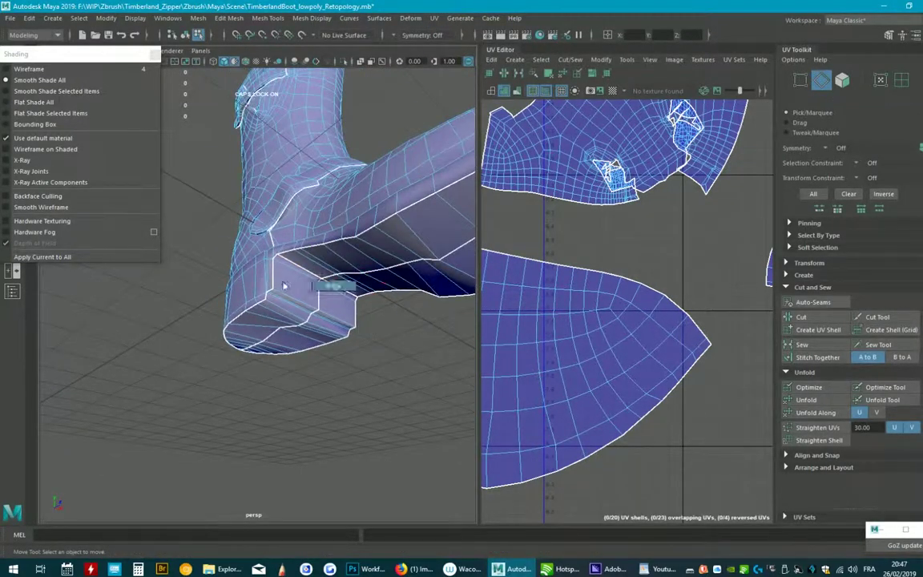
# Step: Select four boot shells and move them left on the grid, the top shell above the others
pyautogui.moveTo(408, 276); pyautogui.dragTo(391, 298, button='right')
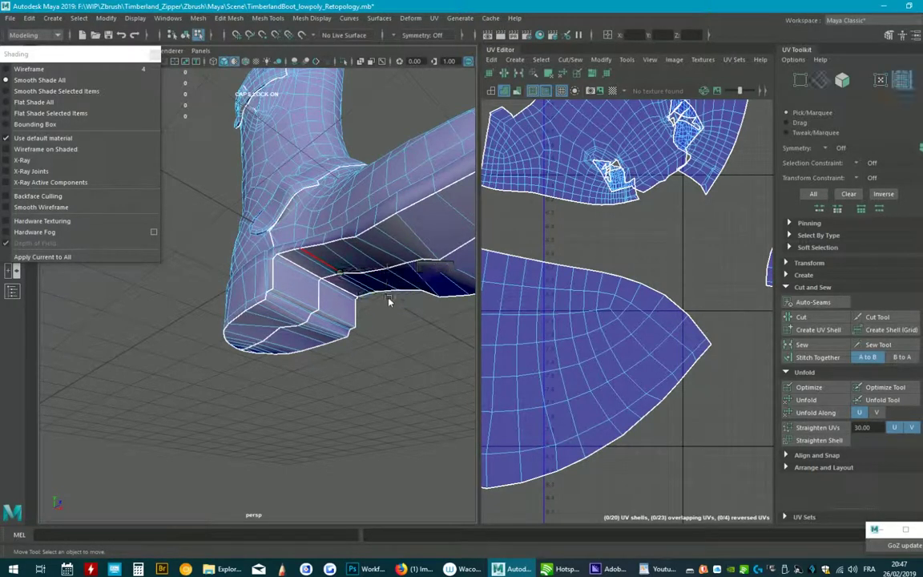
pyautogui.click(387, 261)
pyautogui.keyDown('shift'); pyautogui.click(384, 277); pyautogui.keyUp('shift')
pyautogui.keyDown('shift'); pyautogui.click(300, 284); pyautogui.keyUp('shift')
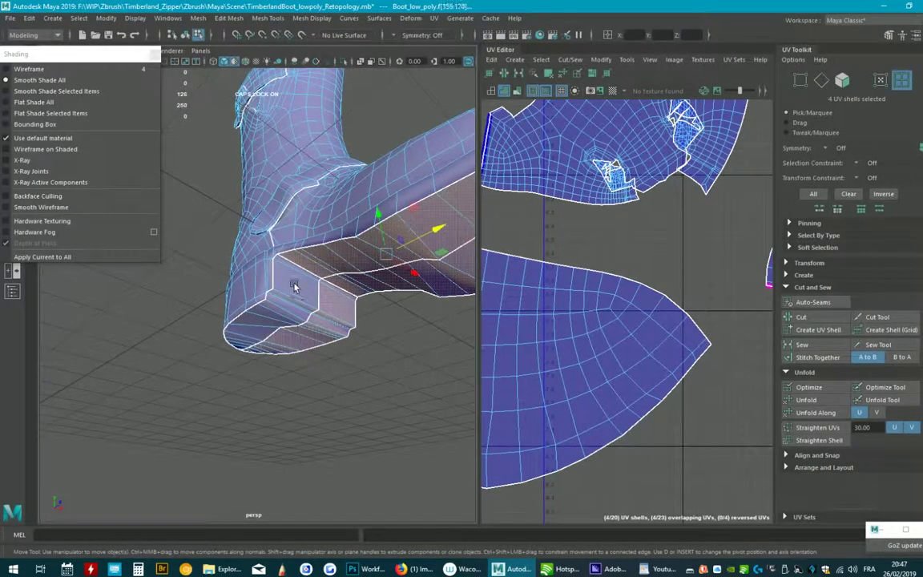
pyautogui.keyDown('shift'); pyautogui.click(273, 276); pyautogui.keyUp('shift')
pyautogui.scroll(-2, 659, 237)
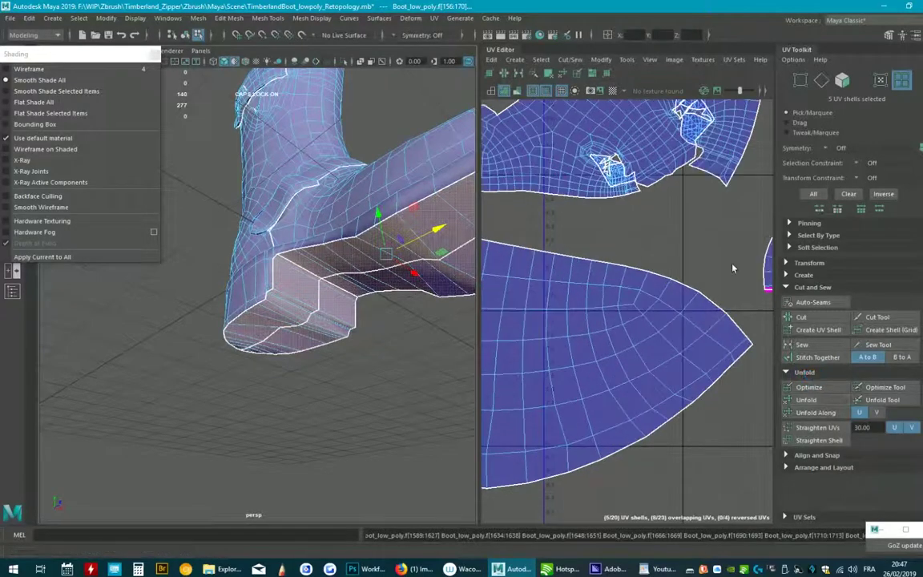
pyautogui.scroll(-2, 658, 236)
pyautogui.scroll(-2, 681, 233)
pyautogui.scroll(-2, 620, 161)
pyautogui.scroll(-1, 620, 161)
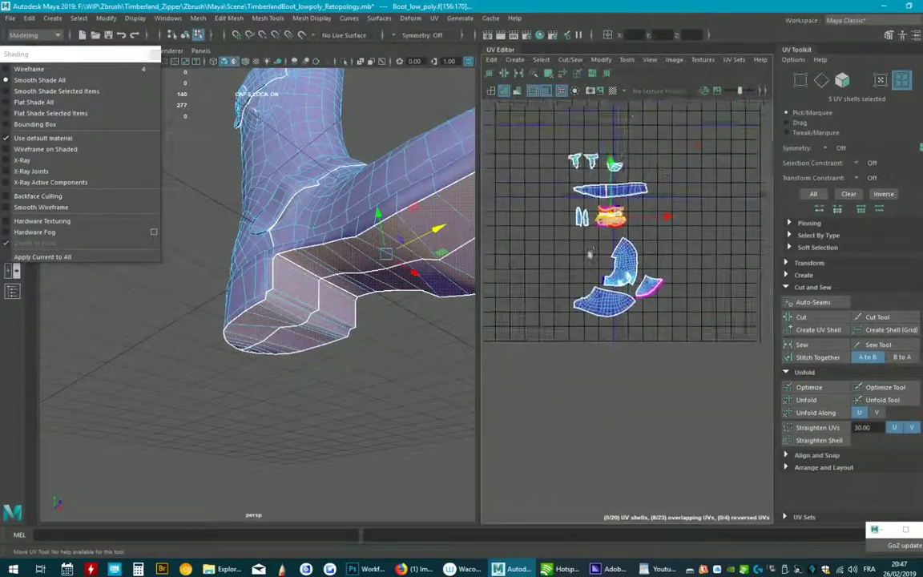
pyautogui.scroll(2, 721, 161)
pyautogui.scroll(2, 759, 136)
pyautogui.moveTo(711, 135); pyautogui.dragTo(603, 275)
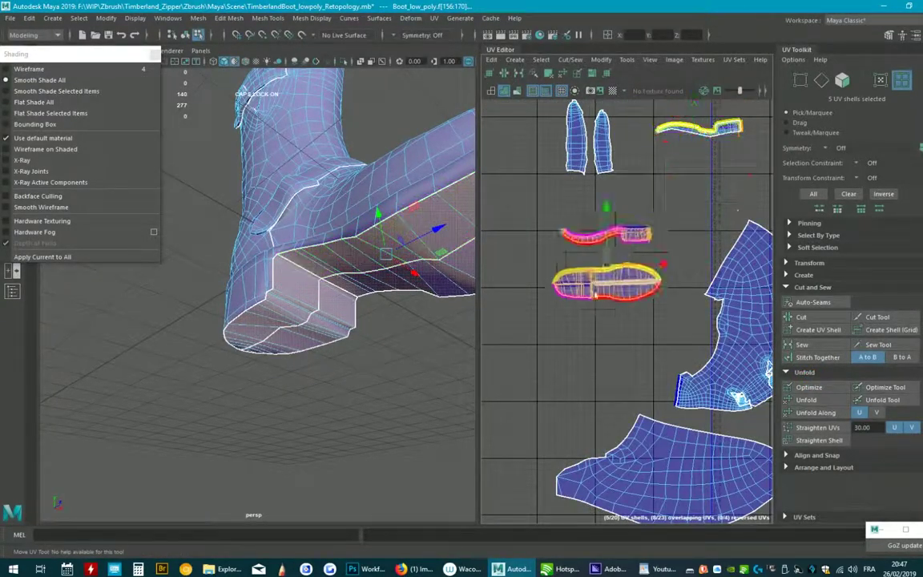
pyautogui.click(699, 130)
pyautogui.moveTo(700, 133); pyautogui.dragTo(596, 238)
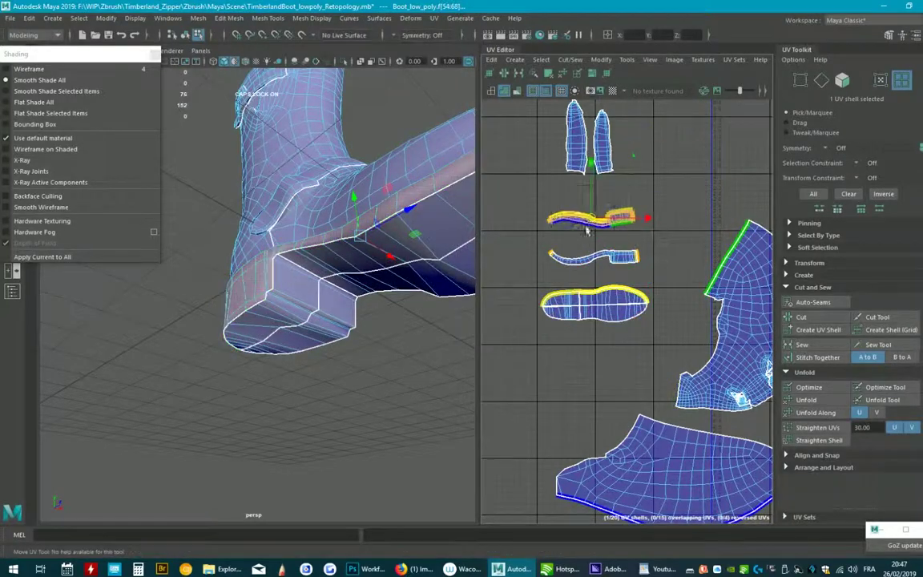
# Step: Shift the upper and lower-right sole pieces to the right, then select the heel pieces
pyautogui.scroll(2, 601, 241)
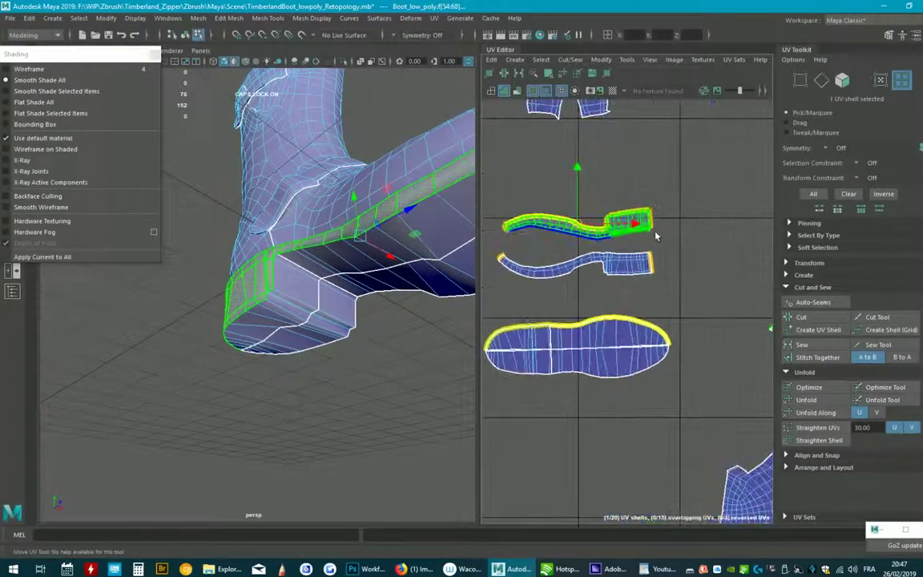
pyautogui.scroll(2, 617, 256)
pyautogui.click(647, 293)
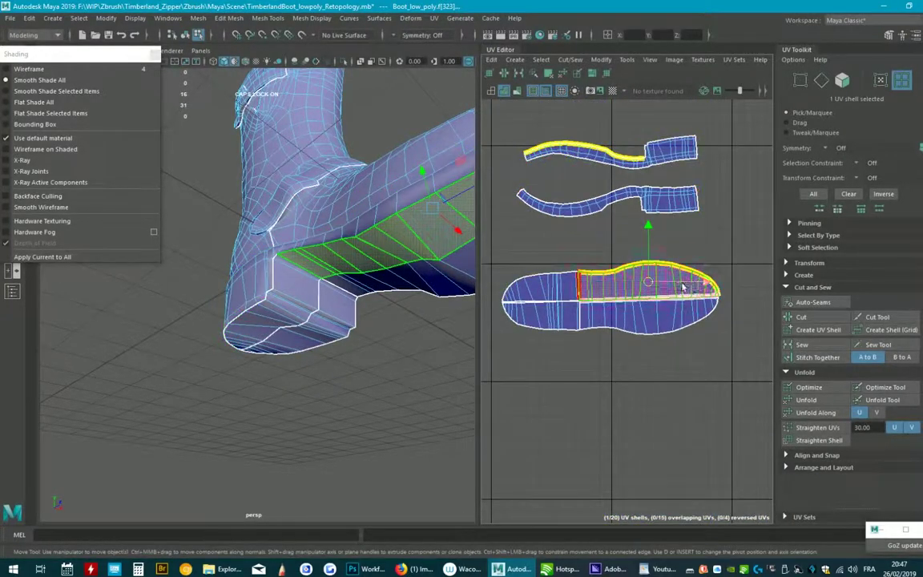
pyautogui.moveTo(682, 287); pyautogui.dragTo(707, 286)
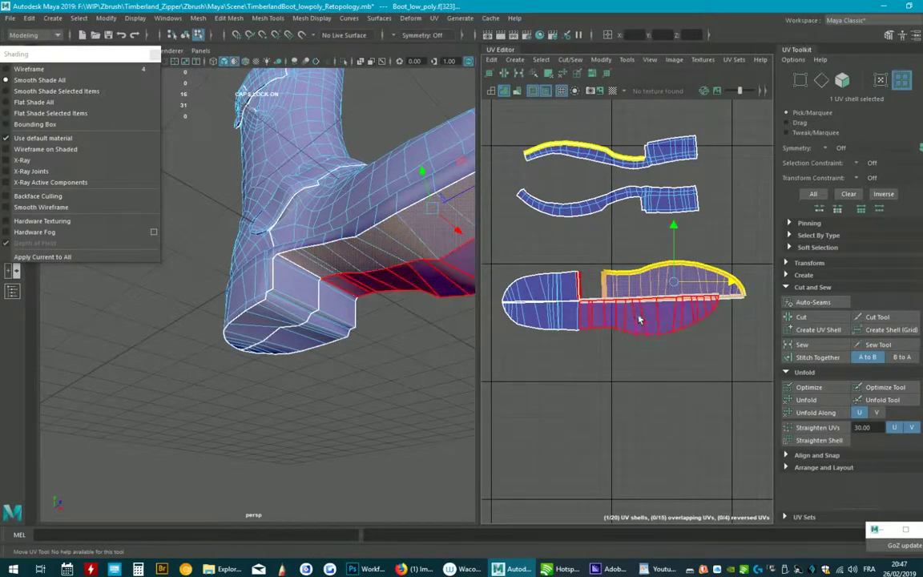
pyautogui.click(609, 317)
pyautogui.moveTo(633, 316); pyautogui.dragTo(661, 316)
pyautogui.click(307, 293)
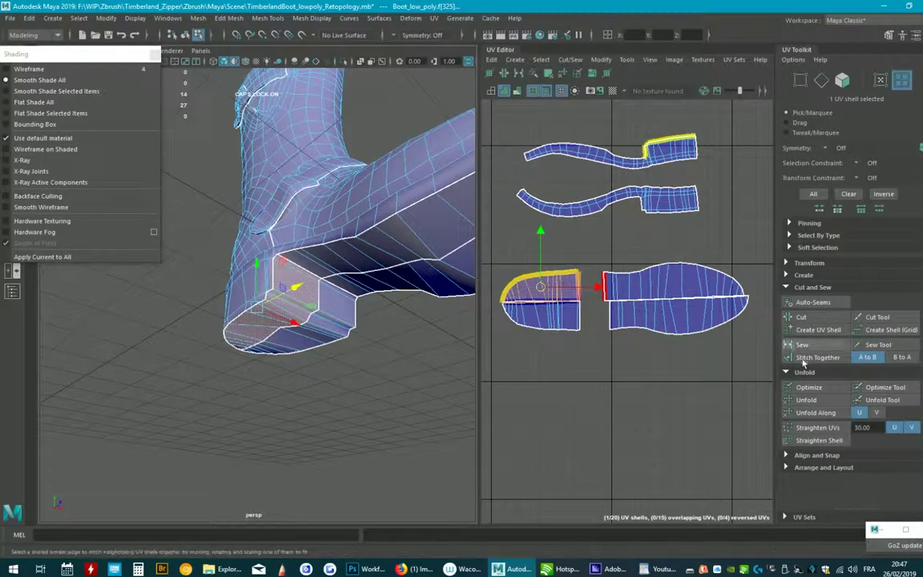
pyautogui.click(591, 331)
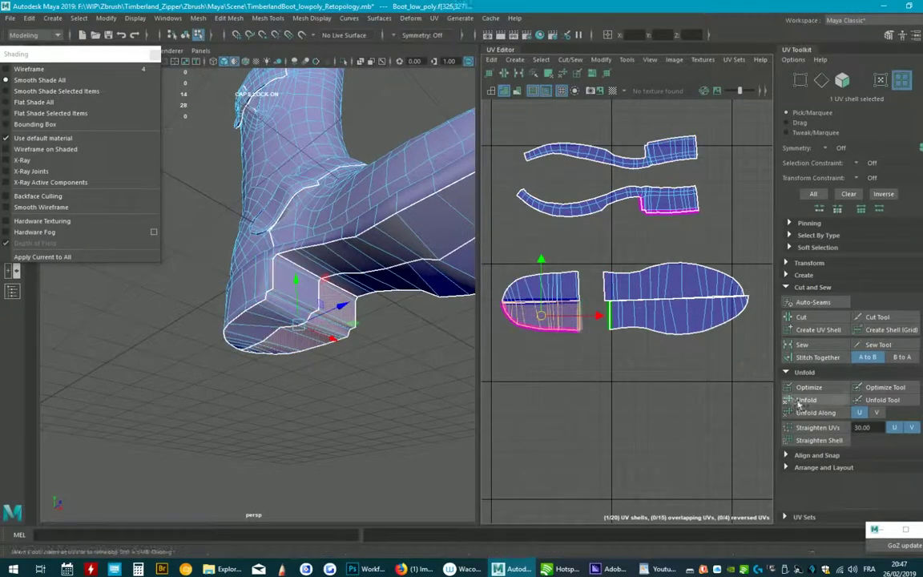
pyautogui.click(543, 309)
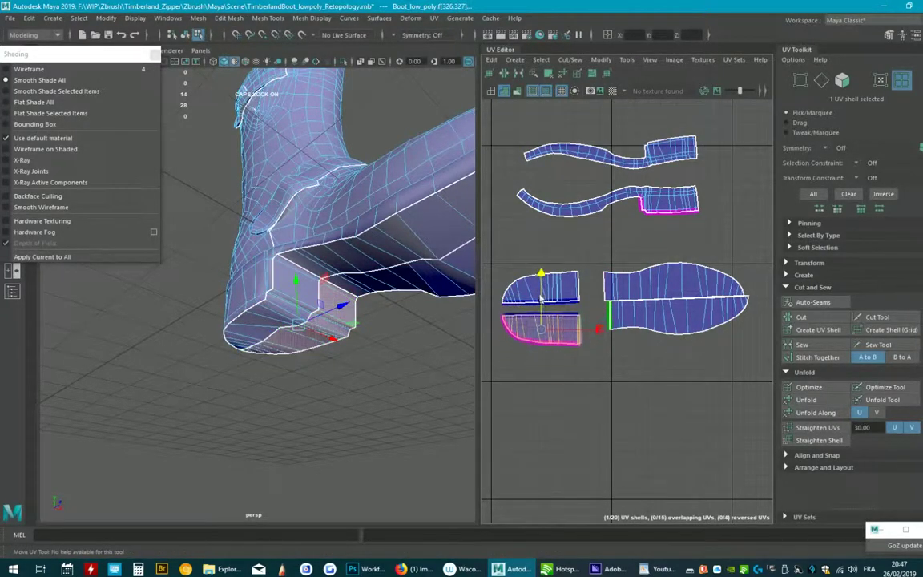
pyautogui.scroll(3, 542, 308)
pyautogui.scroll(2, 561, 304)
# Step: Select the matching border edges of the heel and sole shells, sew them, then undo
pyautogui.press('F10')
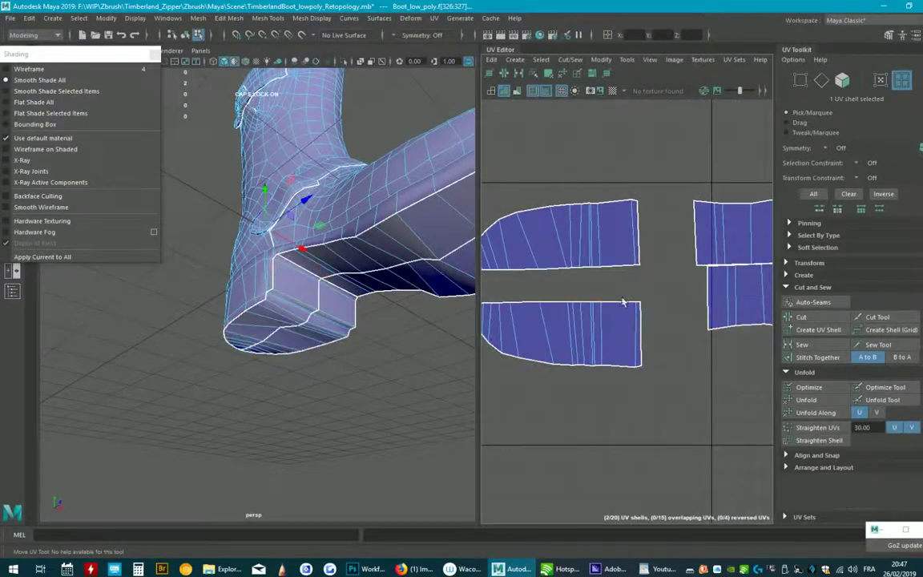
pyautogui.click(618, 303)
pyautogui.click(641, 310)
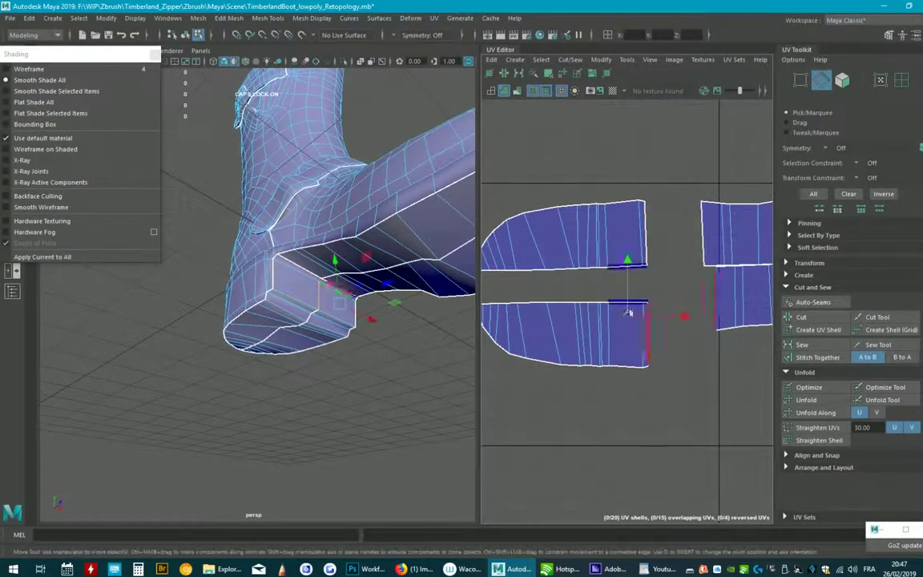
pyautogui.click(575, 308)
pyautogui.doubleClick(538, 311)
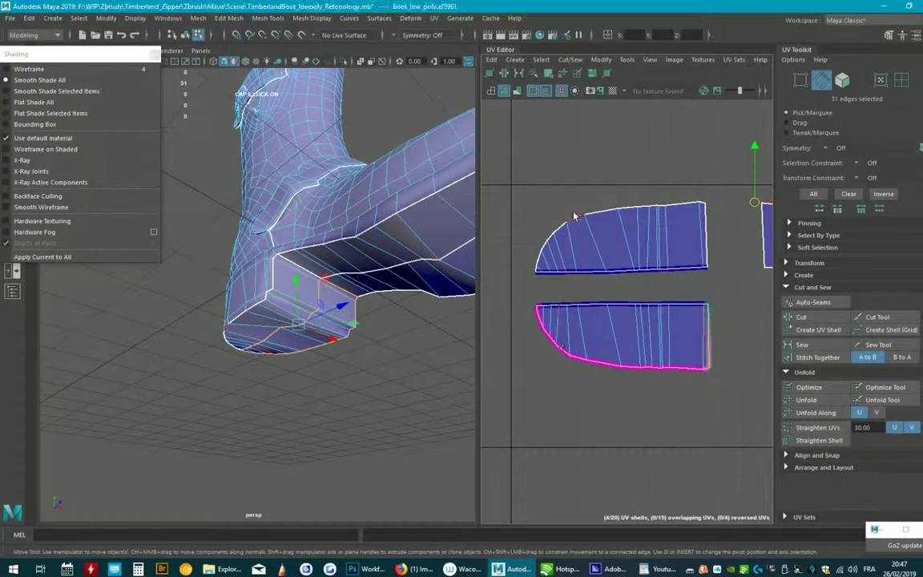
pyautogui.click(570, 60)
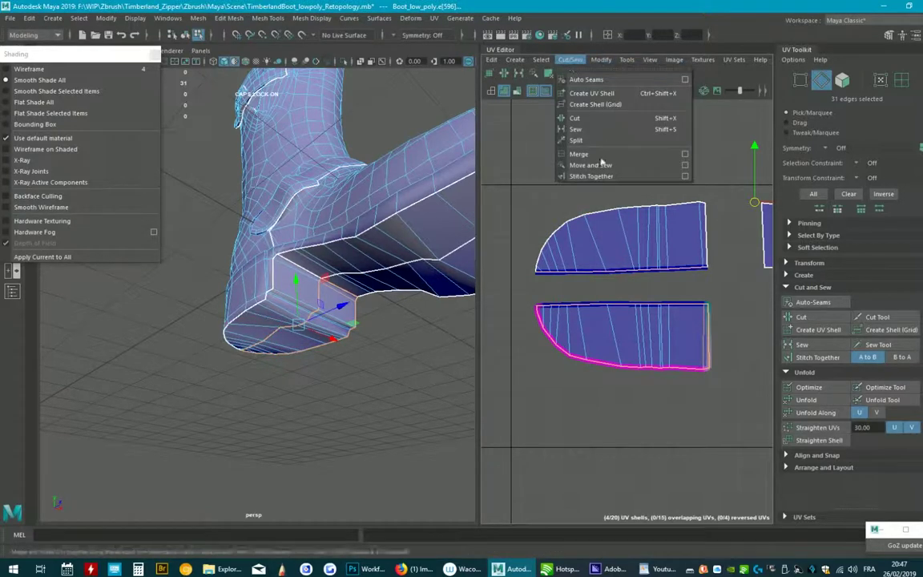
pyautogui.click(561, 151)
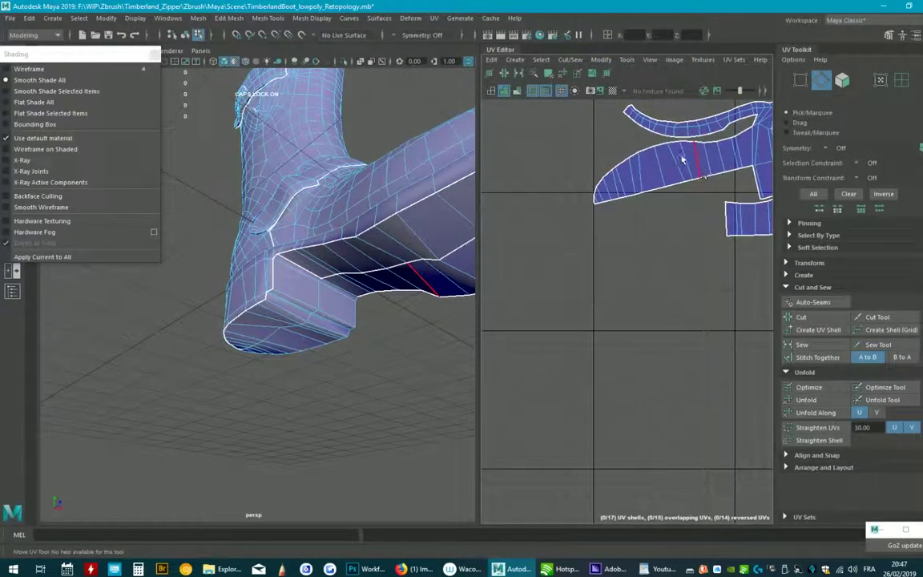
pyautogui.scroll(-2, 609, 176)
pyautogui.hotkey('ctrl', 'z')
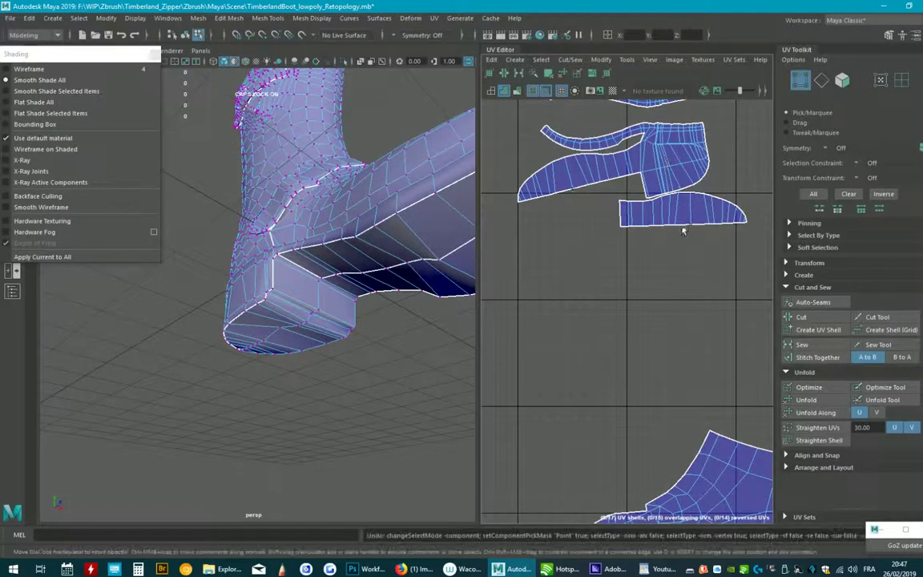
# Step: Select the UVs along the facing shell borders and sew them together
pyautogui.hotkey('ctrl', 'z')
pyautogui.click(590, 273)
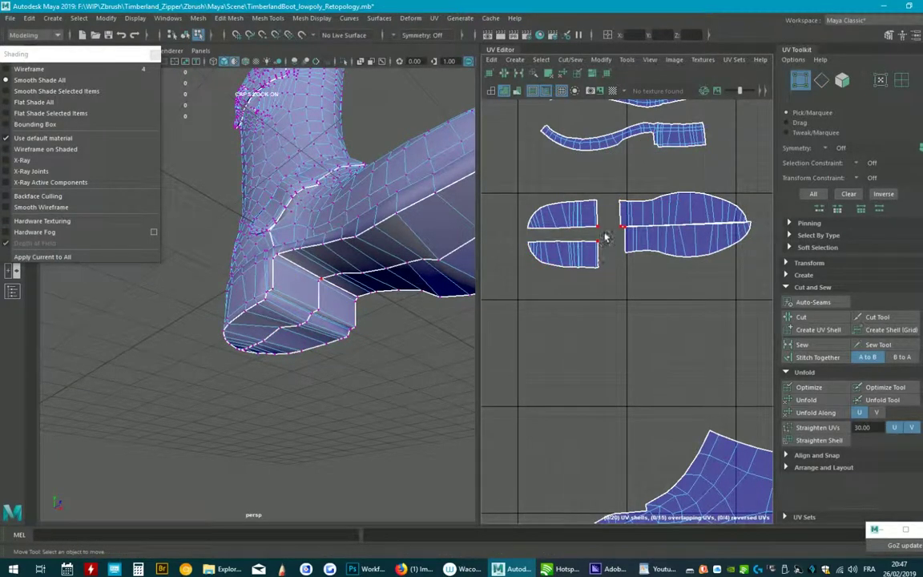
pyautogui.moveTo(520, 246); pyautogui.dragTo(581, 243)
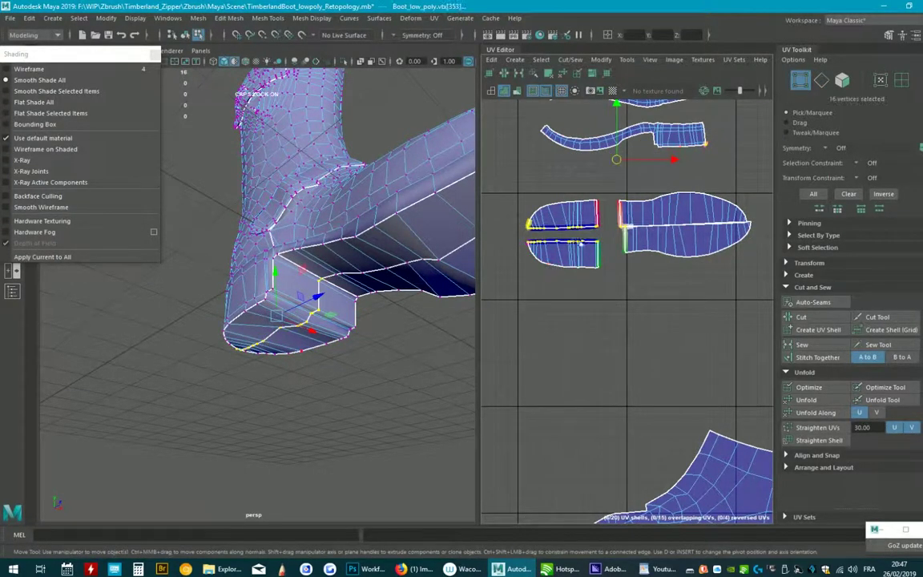
pyautogui.click(575, 61)
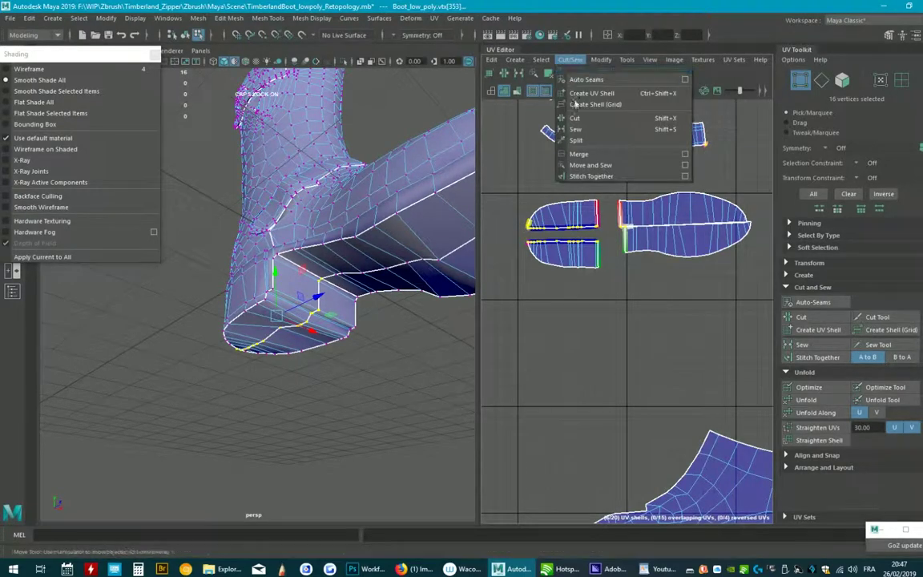
pyautogui.click(576, 129)
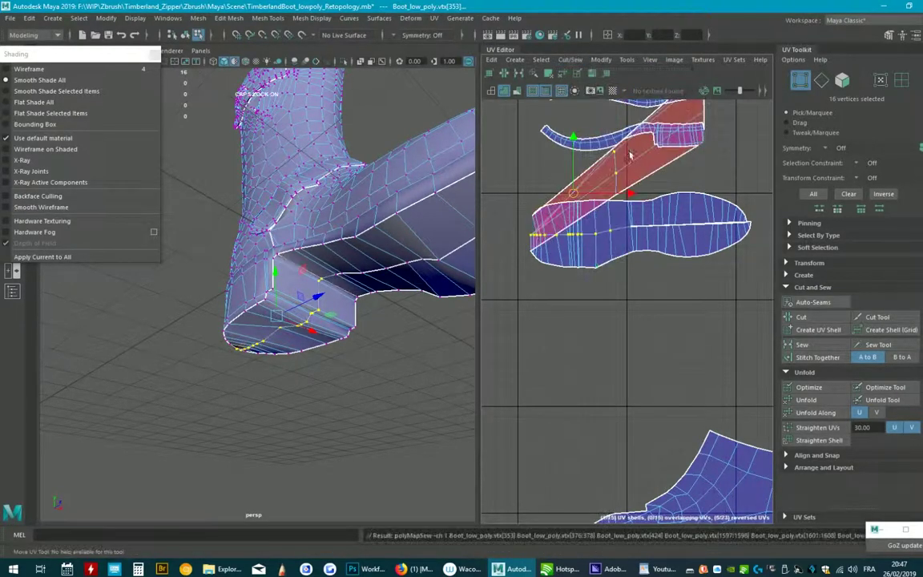
pyautogui.scroll(2, 610, 254)
# Step: Select the seam edges of both half-shells and sew them into one shell
pyautogui.click(631, 241)
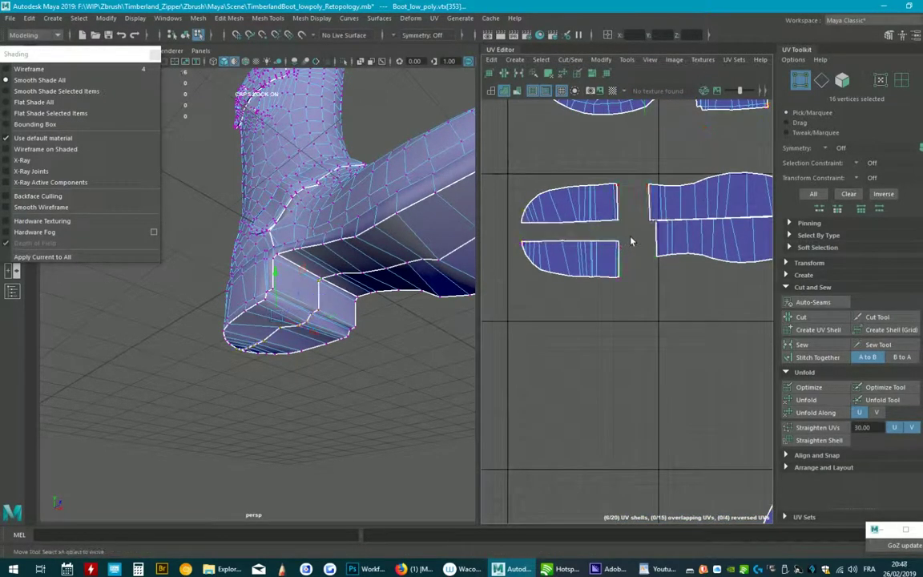
pyautogui.press('F10')
pyautogui.click(608, 240)
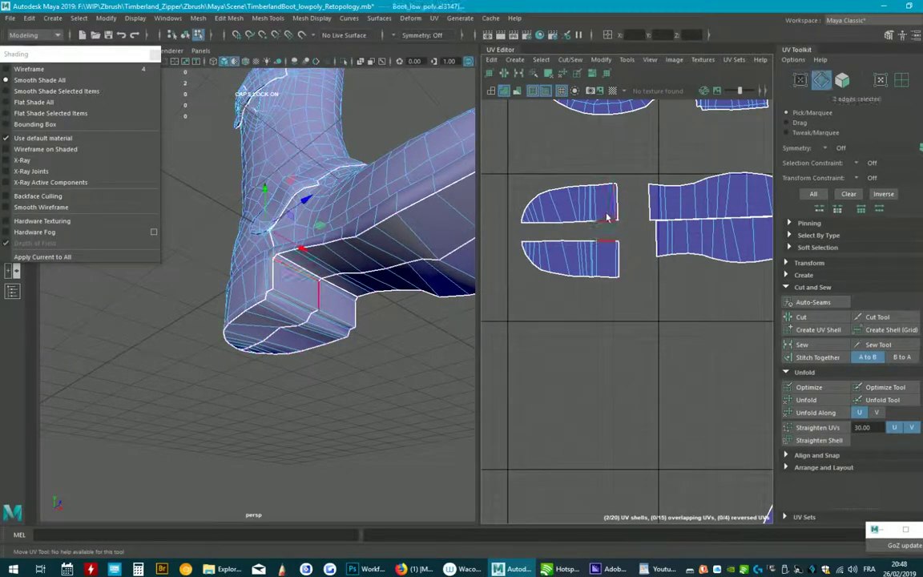
pyautogui.doubleClick(537, 245)
pyautogui.scroll(2, 609, 225)
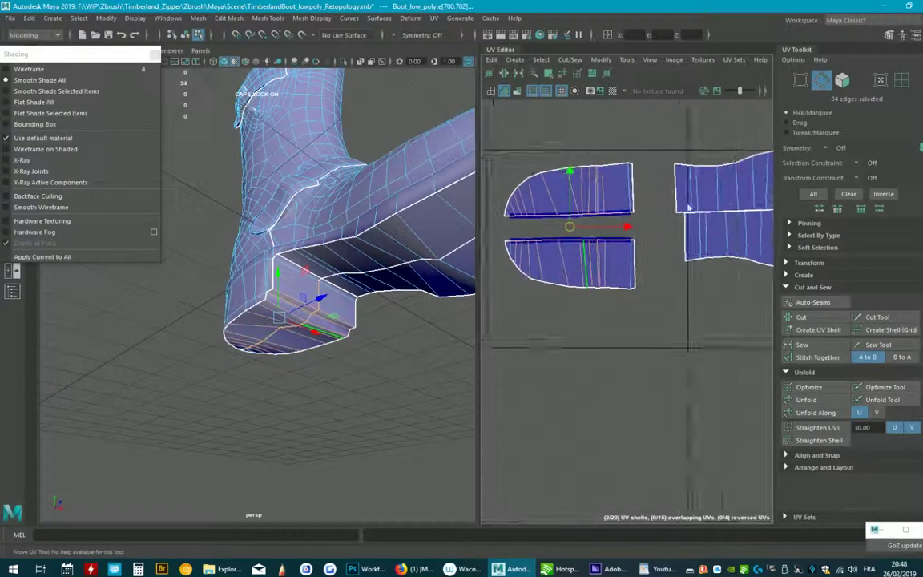
pyautogui.scroll(2, 640, 200)
pyautogui.scroll(2, 671, 172)
pyautogui.click(669, 224)
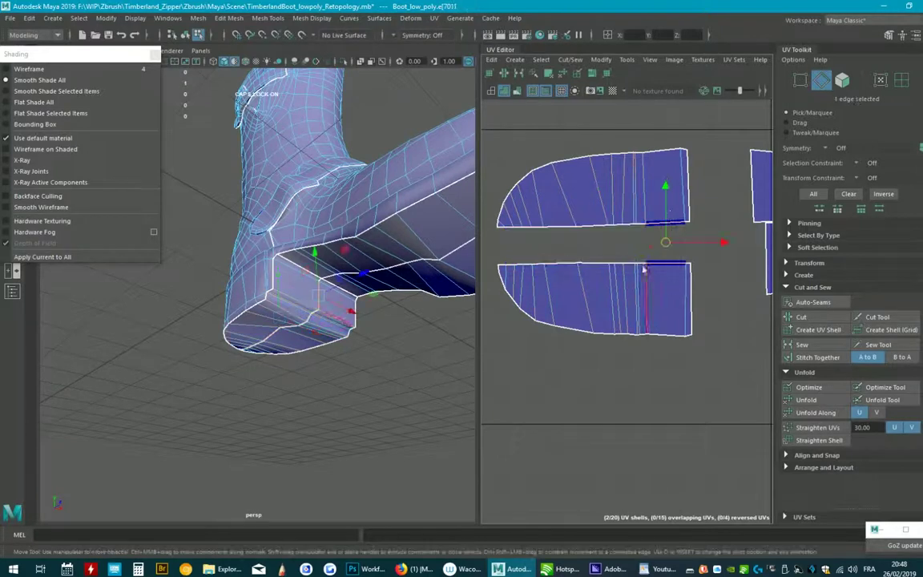
pyautogui.click(693, 222)
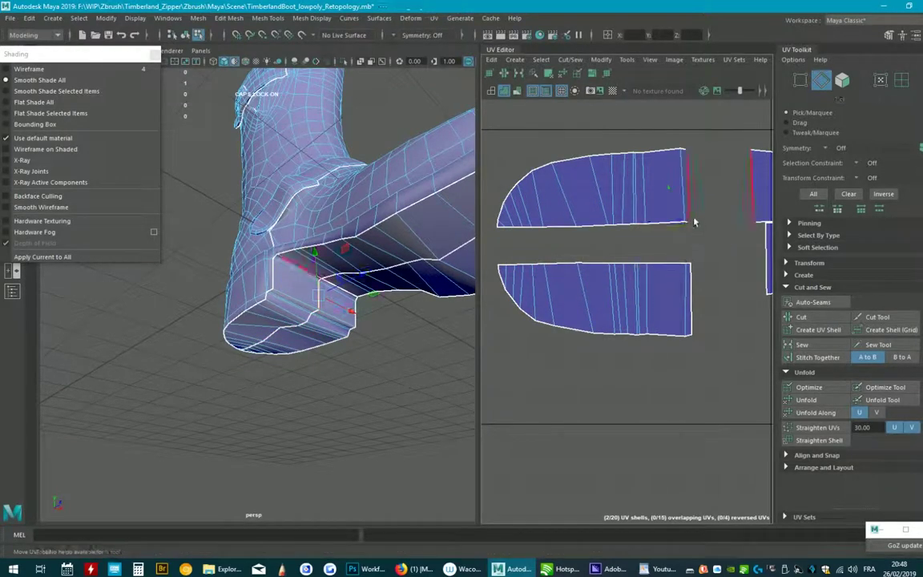
pyautogui.moveTo(685, 224); pyautogui.dragTo(693, 269)
pyautogui.doubleClick(519, 264)
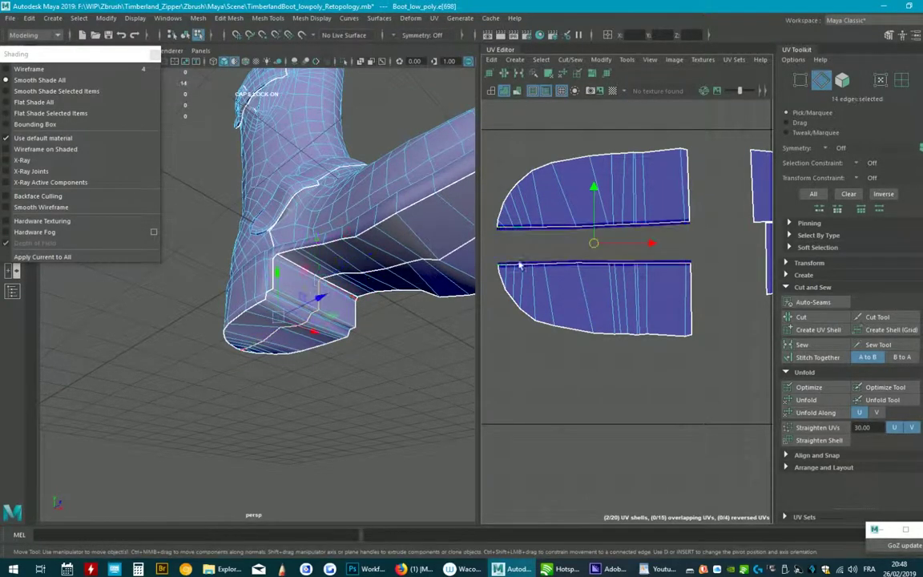
pyautogui.click(570, 63)
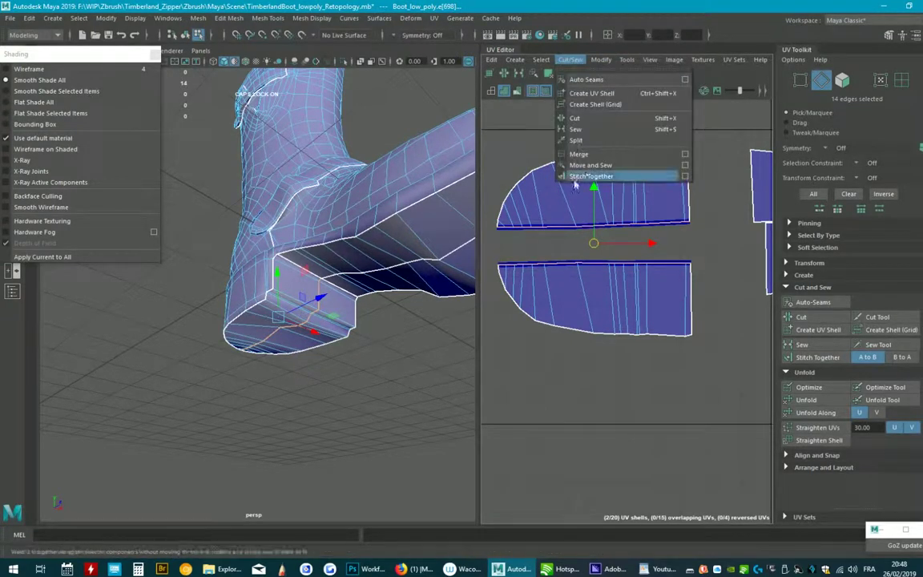
pyautogui.click(589, 168)
# Step: Select the shared seam edge and Move and Sew the neighbouring strip onto it
pyautogui.keyDown('alt'); pyautogui.moveTo(693, 191); pyautogui.dragTo(654, 187, button='middle'); pyautogui.keyUp('alt')
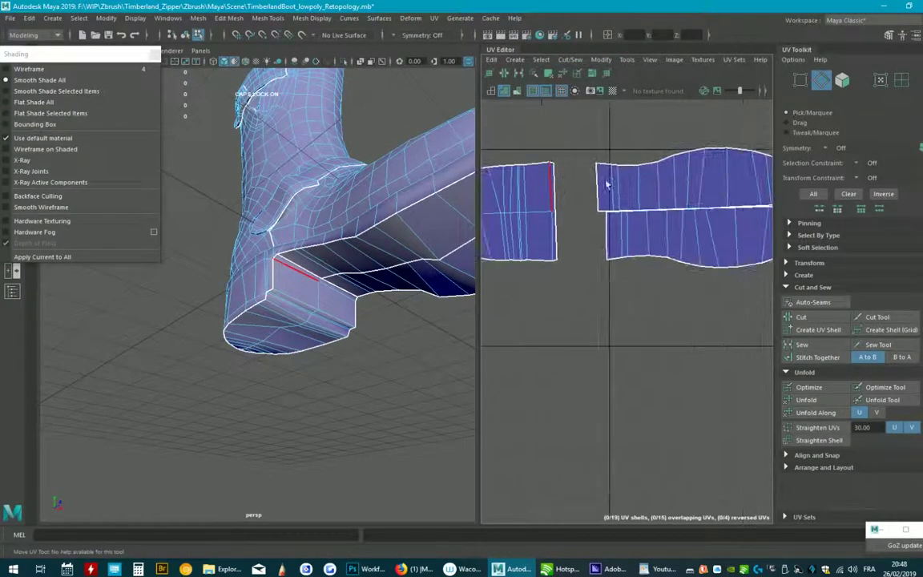
pyautogui.scroll(3, 654, 187)
pyautogui.click(654, 187)
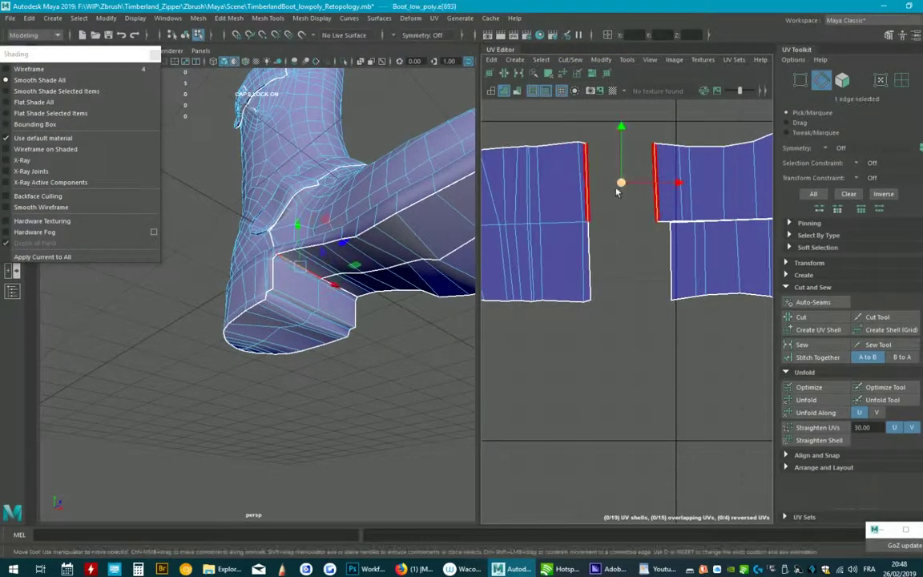
pyautogui.click(570, 60)
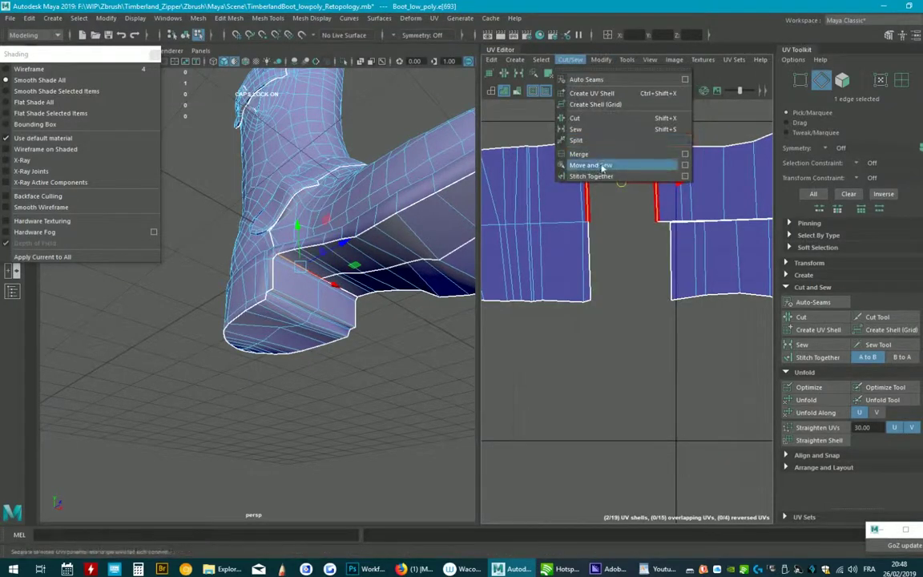
pyautogui.click(609, 166)
pyautogui.click(570, 60)
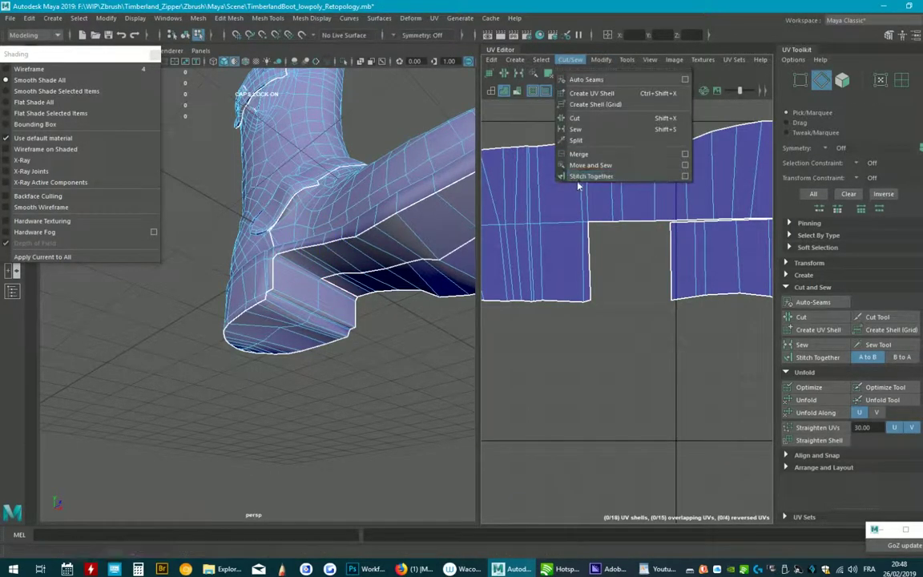
pyautogui.click(576, 160)
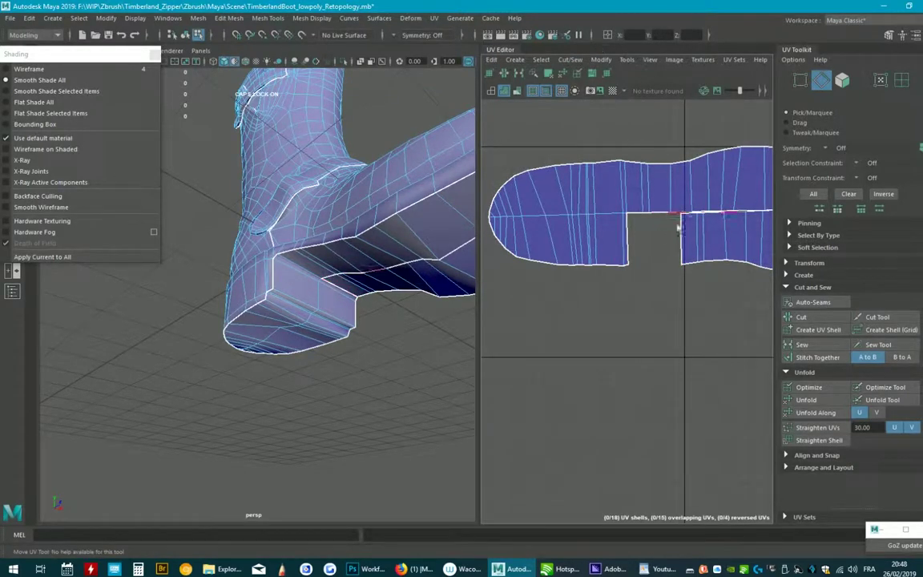
# Step: Sew the notch seam edges closed with Cut/Sew > Move and Sew, joining the cut pieces
pyautogui.click(679, 228)
pyautogui.click(570, 61)
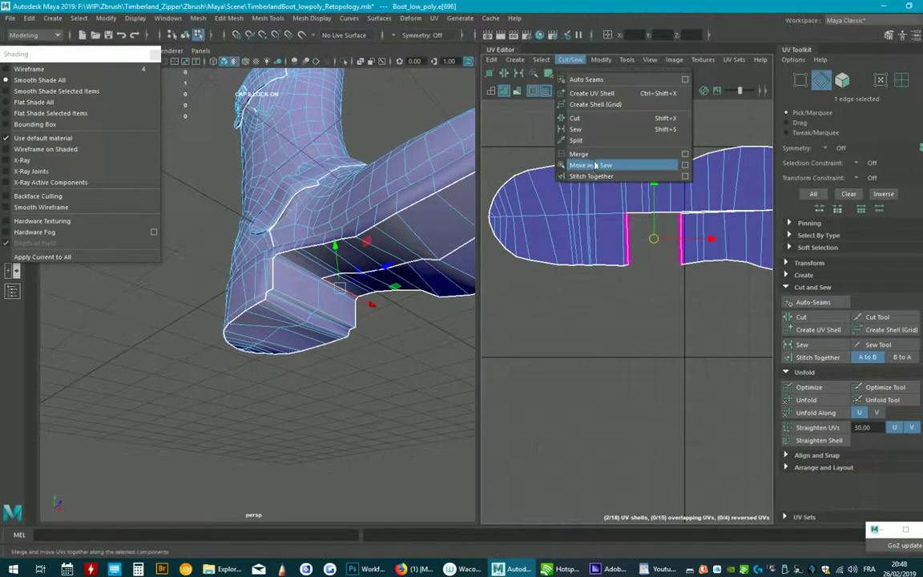
pyautogui.click(595, 165)
pyautogui.click(566, 62)
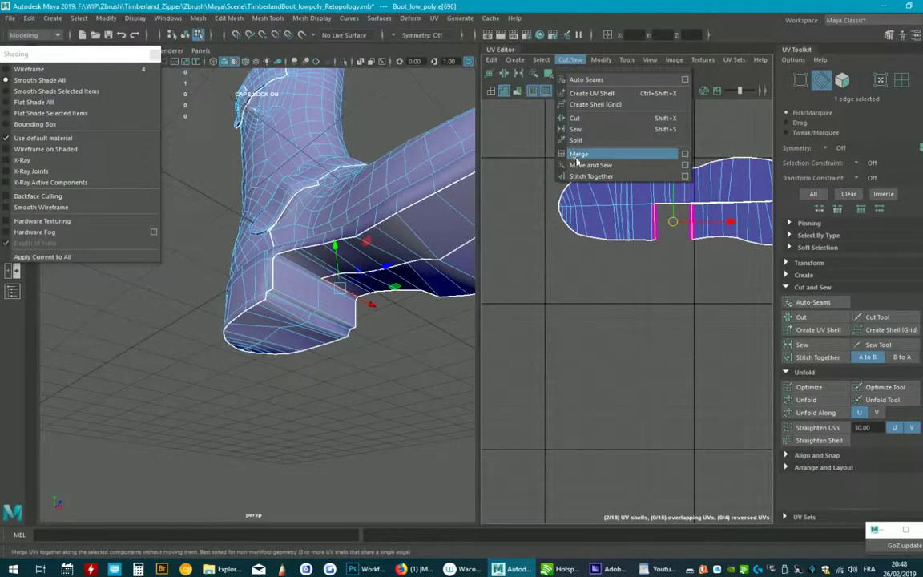
pyautogui.click(583, 151)
# Step: Select the 20-edge row along the shell's middle and Move and Sew it
pyautogui.scroll(2, 621, 212)
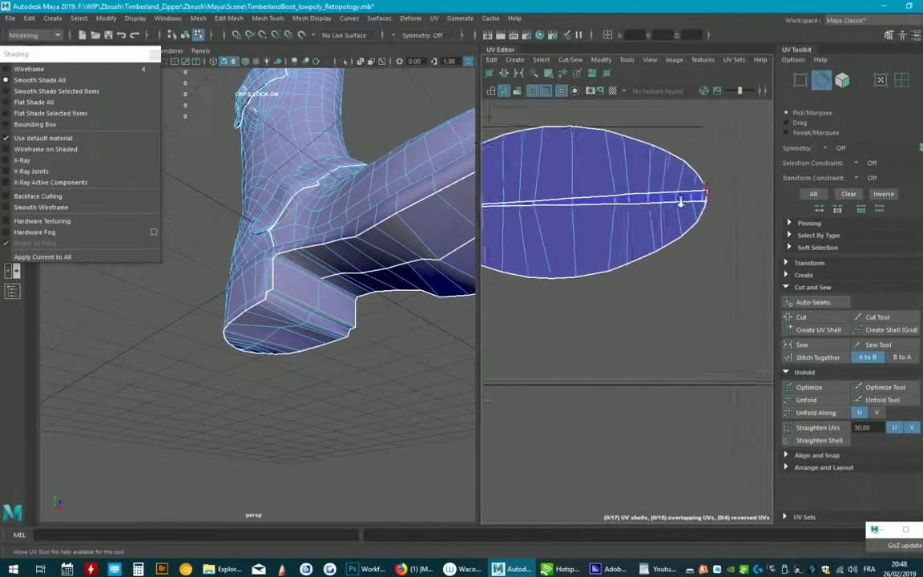
pyautogui.scroll(2, 593, 206)
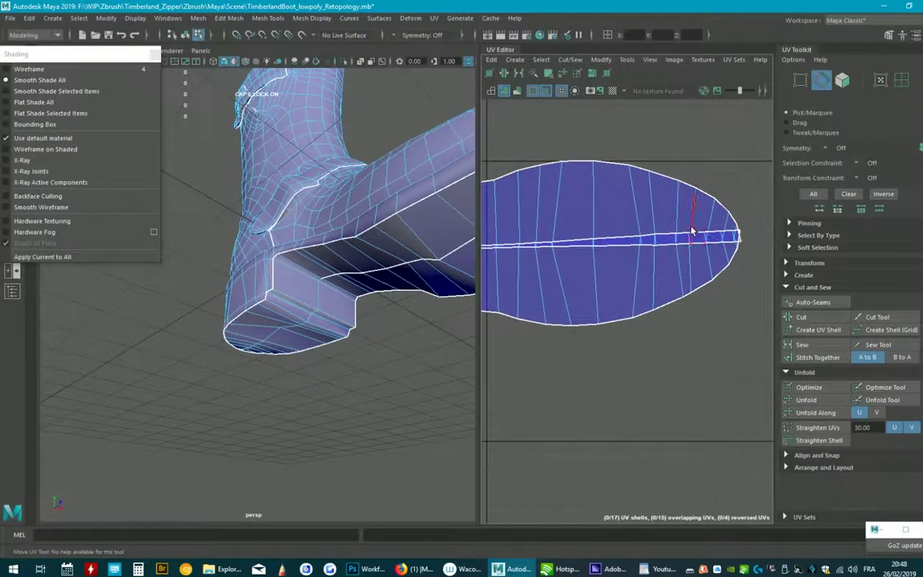
pyautogui.keyDown('alt'); pyautogui.moveTo(680, 232); pyautogui.dragTo(697, 193, button='middle'); pyautogui.keyUp('alt')
pyautogui.keyDown('alt'); pyautogui.moveTo(559, 220); pyautogui.dragTo(572, 231, button='middle'); pyautogui.keyUp('alt')
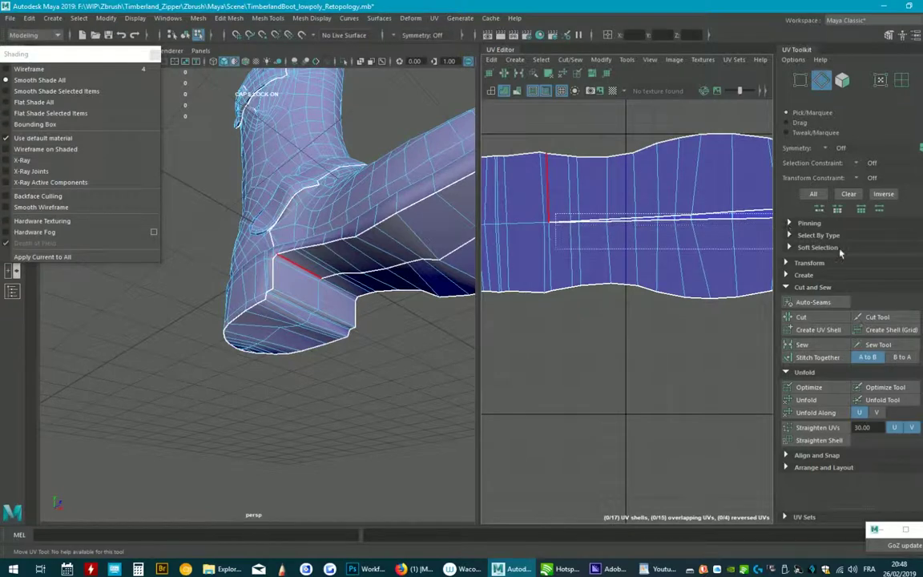
pyautogui.moveTo(817, 245); pyautogui.dragTo(810, 240)
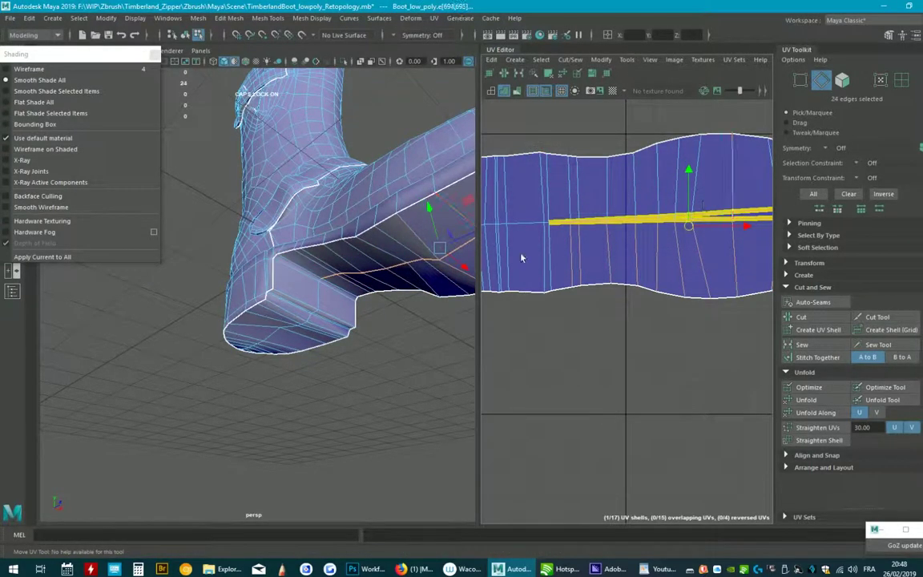
pyautogui.moveTo(520, 257); pyautogui.dragTo(670, 233)
pyautogui.keyDown('alt'); pyautogui.moveTo(669, 232); pyautogui.dragTo(691, 254, button='middle'); pyautogui.keyUp('alt')
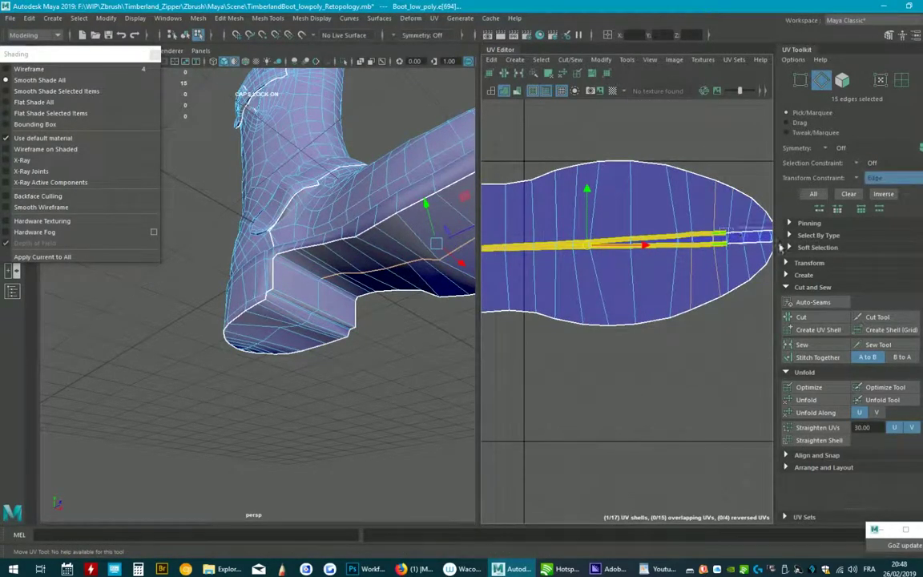
pyautogui.keyDown('shift'); pyautogui.moveTo(780, 246); pyautogui.dragTo(762, 242); pyautogui.keyUp('shift')
pyautogui.keyDown('alt'); pyautogui.moveTo(761, 242); pyautogui.dragTo(740, 240, button='middle'); pyautogui.keyUp('alt')
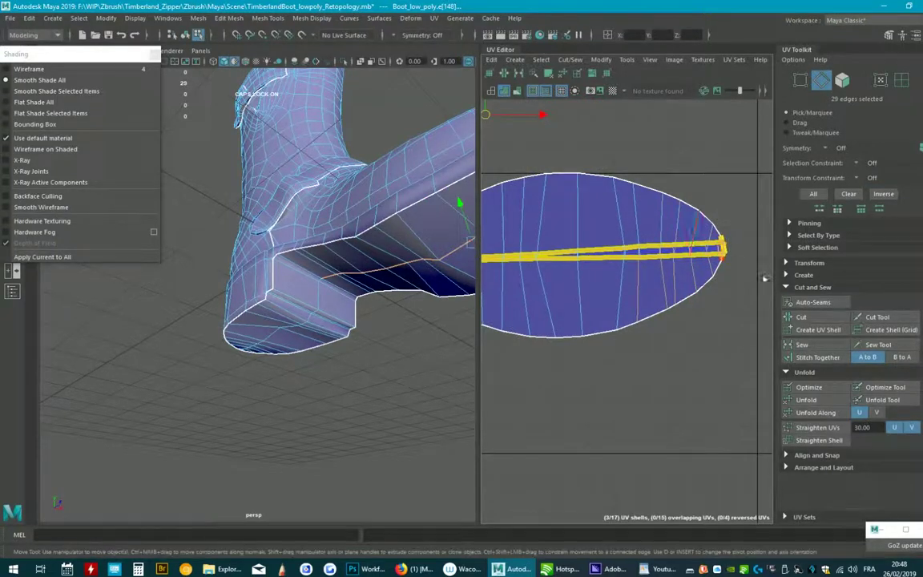
pyautogui.keyDown('ctrl'); pyautogui.moveTo(669, 232); pyautogui.dragTo(553, 293); pyautogui.keyUp('ctrl')
pyautogui.scroll(2, 616, 222)
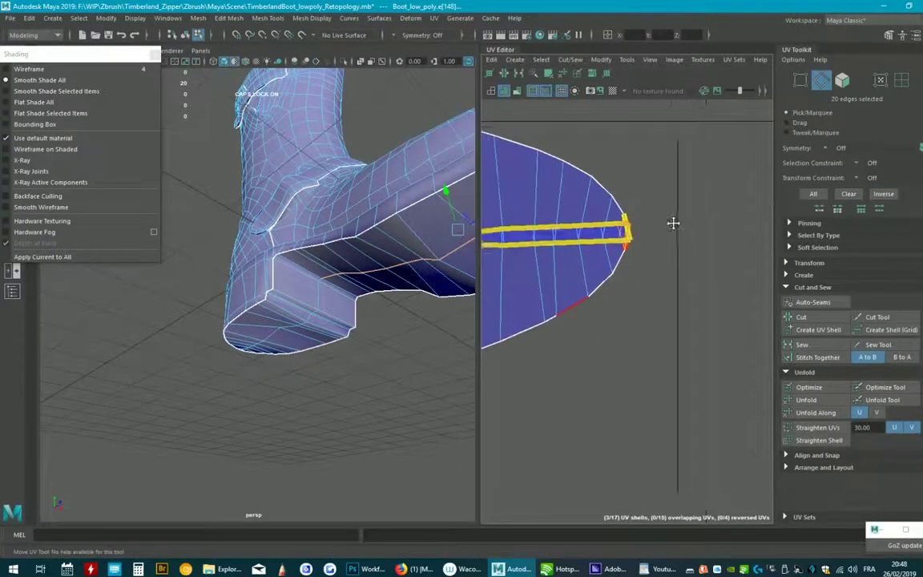
pyautogui.click(570, 59)
pyautogui.click(561, 149)
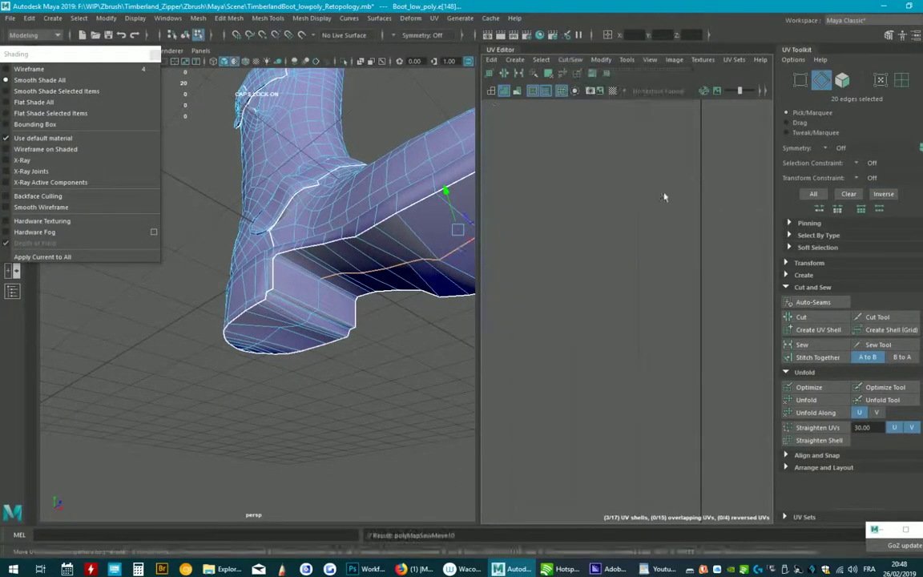
# Step: Select the open seam edges inside the sole shell and Move and Sew them closed
pyautogui.scroll(-5, 609, 216)
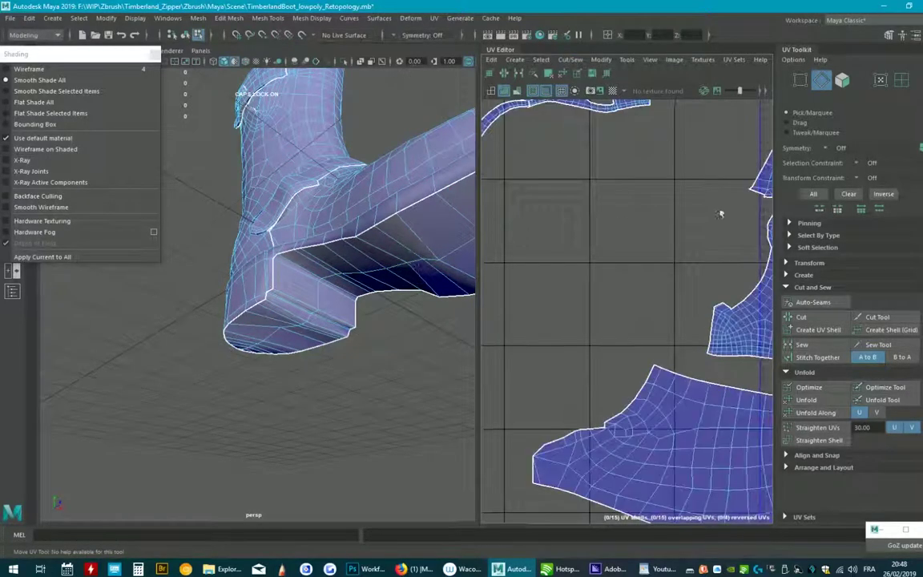
pyautogui.click(584, 230)
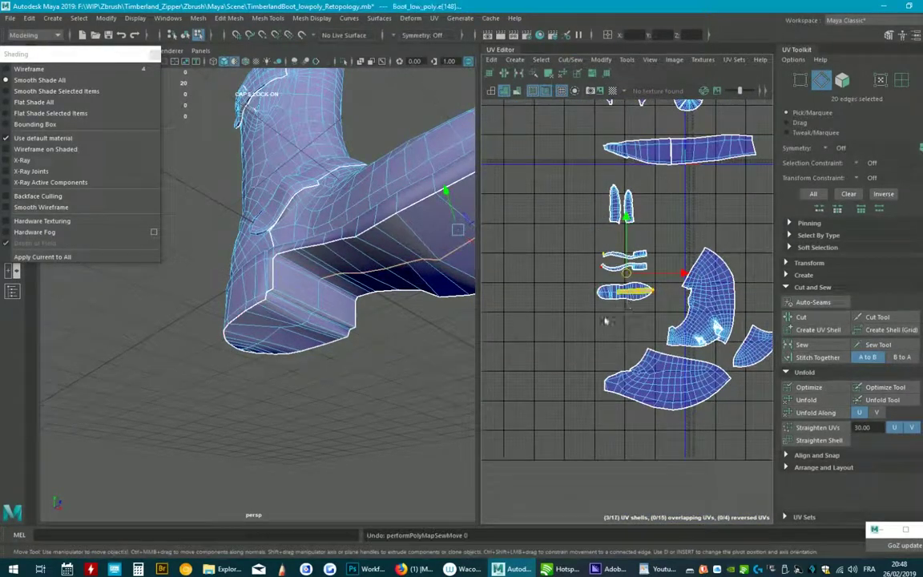
pyautogui.scroll(2, 561, 200)
pyautogui.scroll(2, 550, 187)
pyautogui.moveTo(511, 244); pyautogui.dragTo(498, 259)
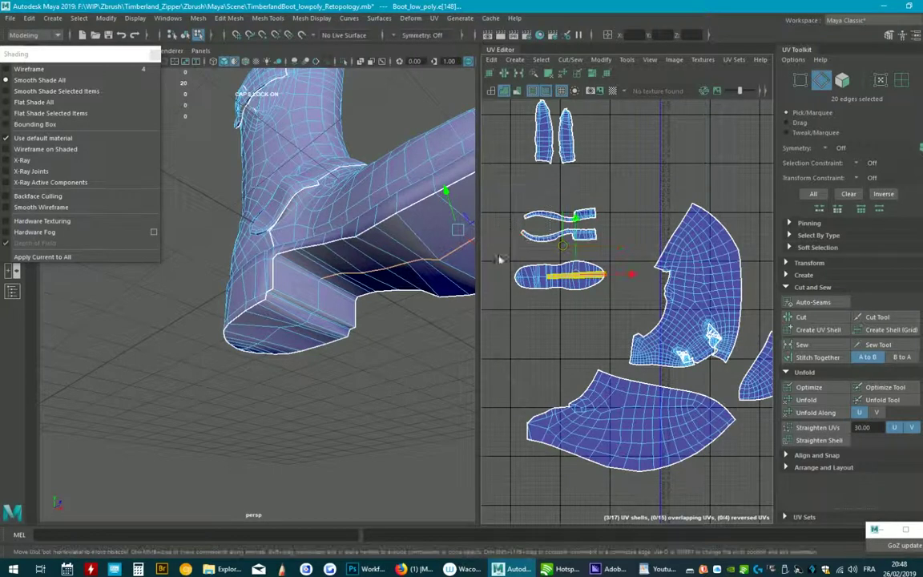
pyautogui.click(601, 59)
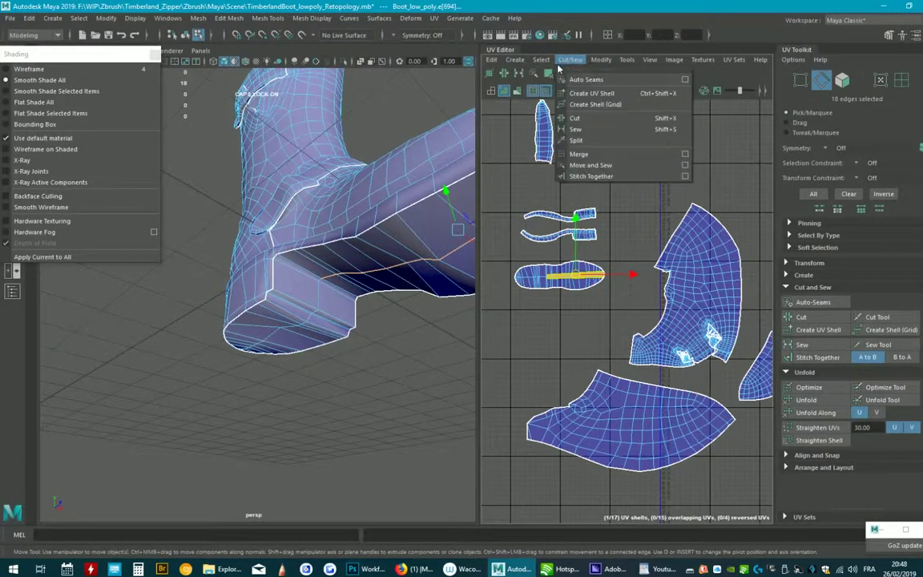
pyautogui.click(584, 165)
# Step: Switch to the Move tool and UV shell selection mode
pyautogui.keyDown('alt'); pyautogui.moveTo(626, 213); pyautogui.dragTo(626, 154, button='middle'); pyautogui.keyUp('alt')
pyautogui.press('w')
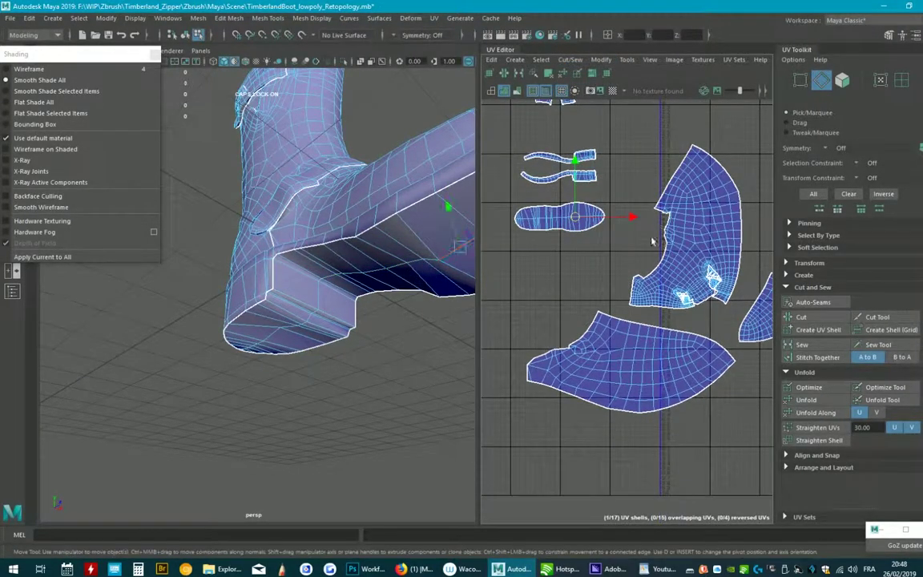
pyautogui.press('F9')
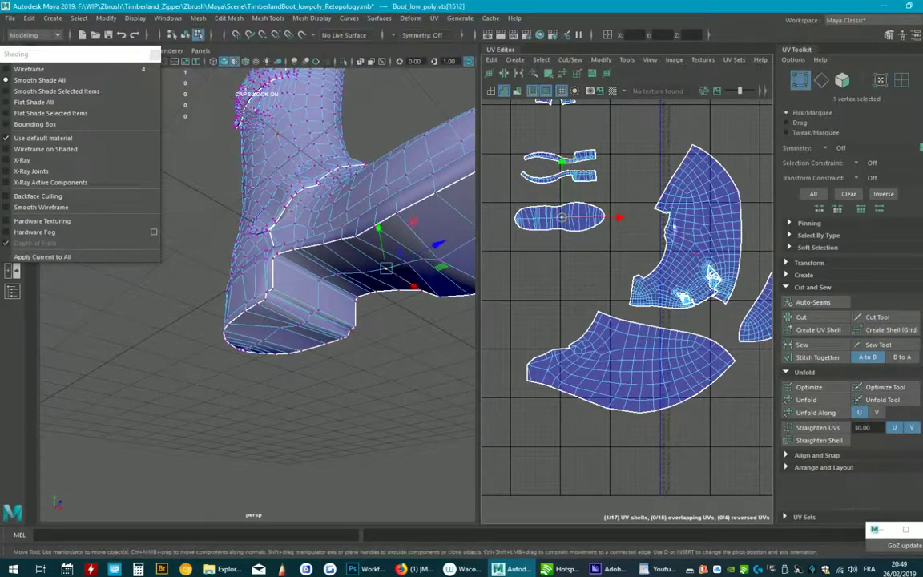
pyautogui.hotkey('alt', 'F12')
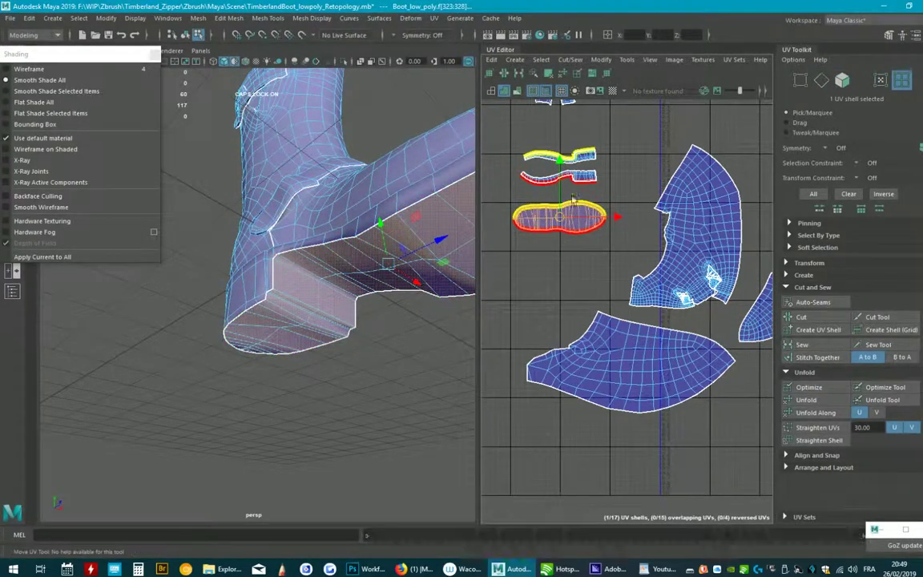
# Step: Shrink the sole and two strip shells into the top-left corner and unfold the right-edge shell
pyautogui.keyDown('shift'); pyautogui.moveTo(572, 141); pyautogui.dragTo(528, 180); pyautogui.keyUp('shift')
pyautogui.click(490, 73)
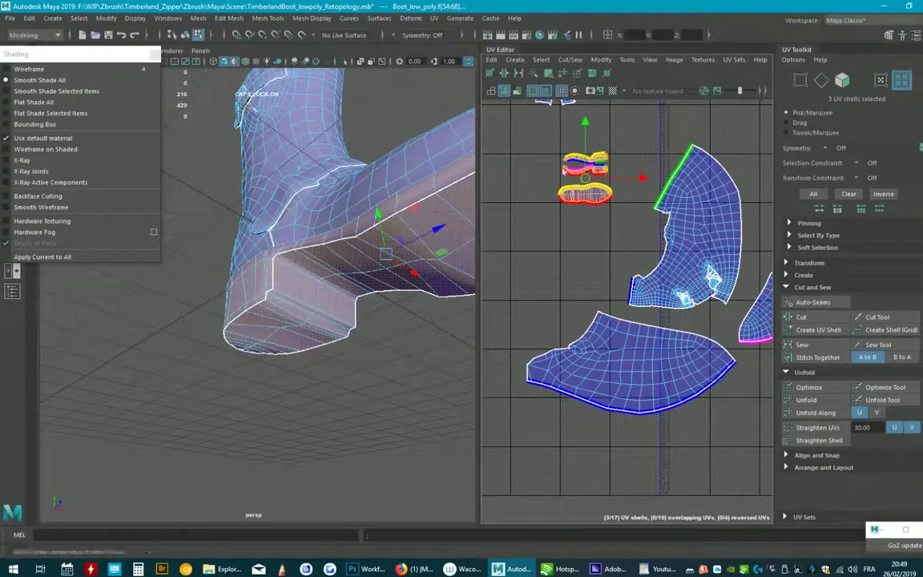
pyautogui.click(789, 400)
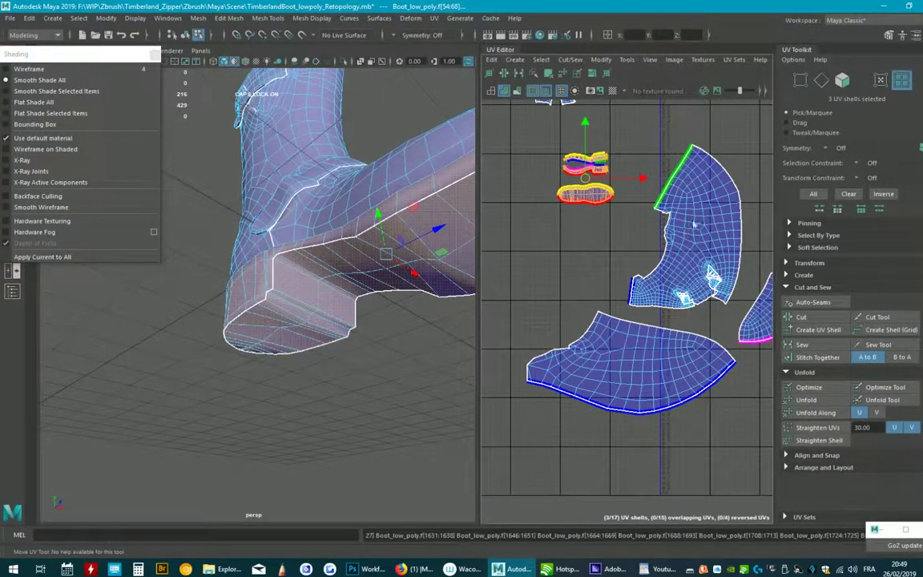
# Step: Move the bottom shell and the right-edge shell further down in the UV layout
pyautogui.click(641, 360)
pyautogui.keyDown('alt'); pyautogui.moveTo(696, 348); pyautogui.dragTo(663, 297, button='middle'); pyautogui.keyUp('alt')
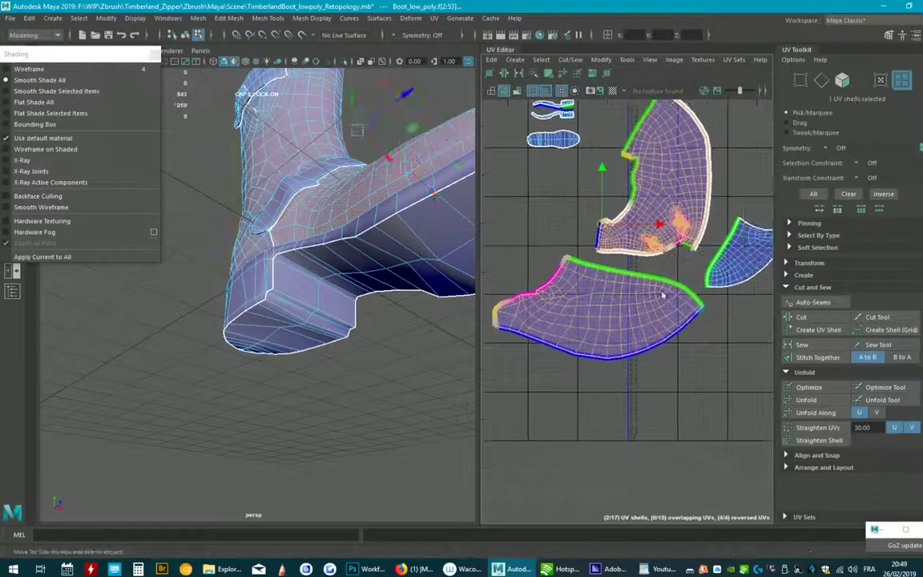
pyautogui.click(663, 297)
pyautogui.moveTo(729, 227)
pyautogui.mouseDown(button='middle')
pyautogui.moveTo(725, 280)
pyautogui.moveTo(742, 316)
pyautogui.mouseUp(button='middle')
pyautogui.click(725, 281)
pyautogui.moveTo(661, 318)
pyautogui.keyDown('alt'); pyautogui.mouseDown(button='middle')
pyautogui.moveTo(633, 302)
pyautogui.moveTo(561, 314)
pyautogui.mouseUp(button='middle'); pyautogui.keyUp('alt')
pyautogui.click(559, 315)
pyautogui.moveTo(559, 315)
pyautogui.keyDown('alt'); pyautogui.mouseDown(button='right')
pyautogui.moveTo(650, 257)
pyautogui.moveTo(678, 265)
pyautogui.mouseUp(button='right'); pyautogui.keyUp('alt')
# Step: In edge mode, select the 49-edge border loop along the lower shell's upper edge
pyautogui.press('F10')
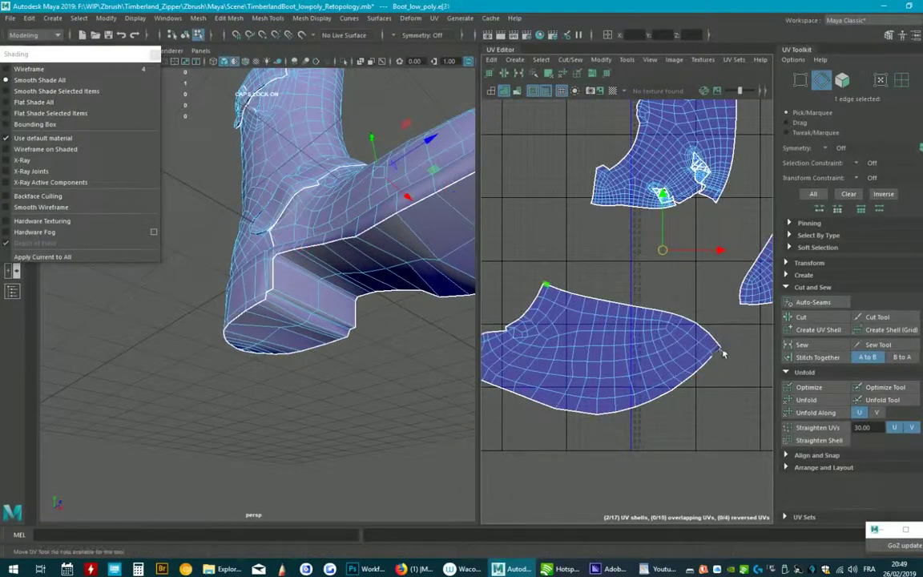
pyautogui.scroll(2, 713, 337)
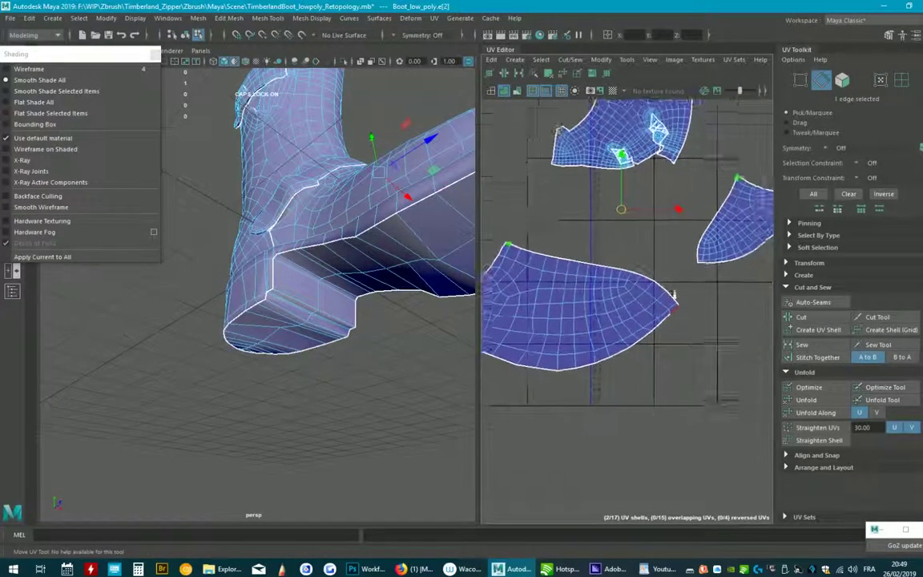
pyautogui.scroll(2, 689, 316)
pyautogui.scroll(2, 661, 296)
pyautogui.doubleClick(632, 286)
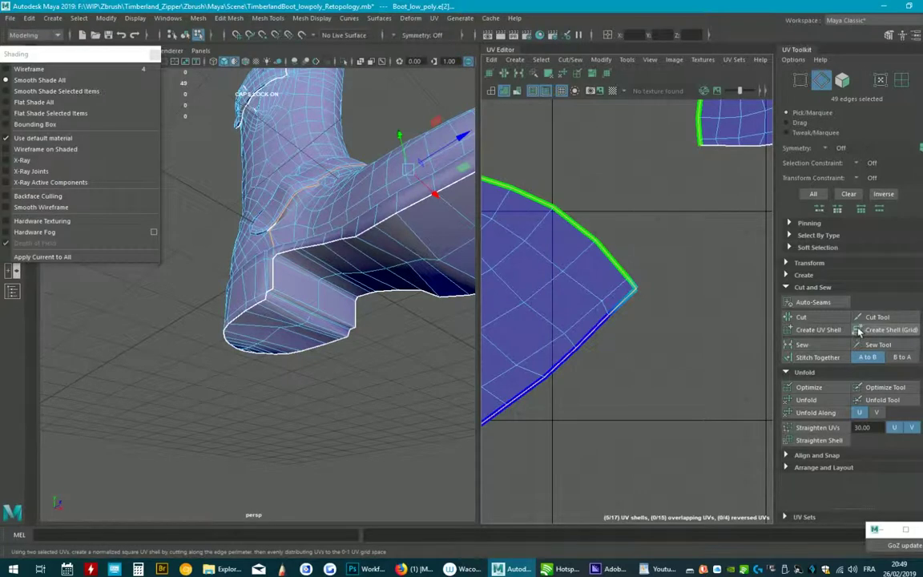
# Step: Move and Sew the selected border edges, joining the side pieces to the lower shell
pyautogui.click(570, 60)
pyautogui.click(581, 145)
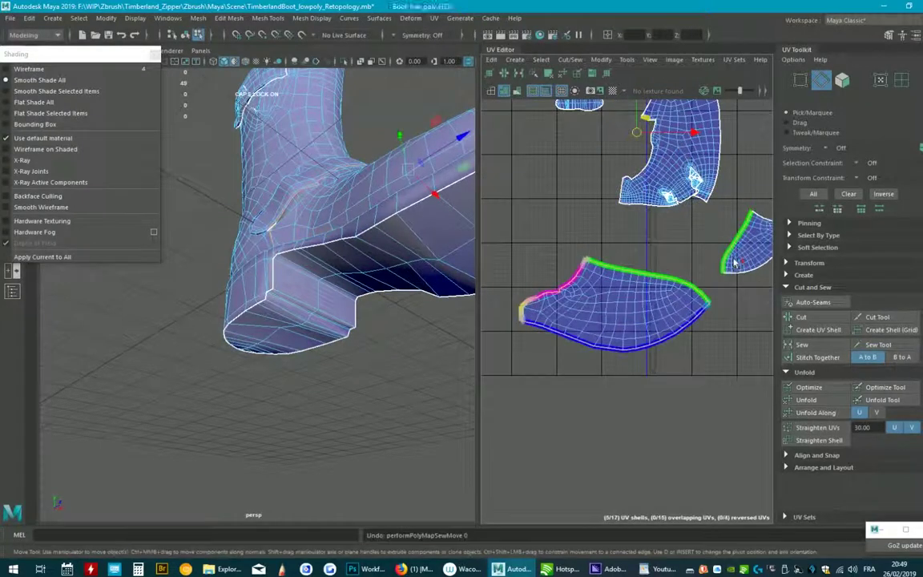
pyautogui.keyDown('alt'); pyautogui.moveTo(734, 262); pyautogui.dragTo(715, 334, button='middle'); pyautogui.keyUp('alt')
pyautogui.keyDown('alt'); pyautogui.moveTo(633, 213); pyautogui.dragTo(621, 182, button='middle'); pyautogui.keyUp('alt')
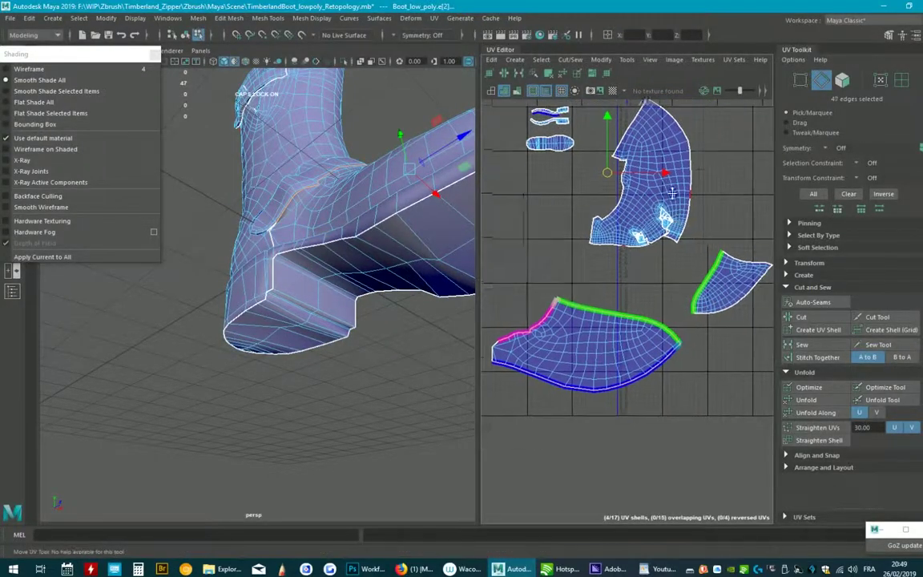
pyautogui.click(572, 60)
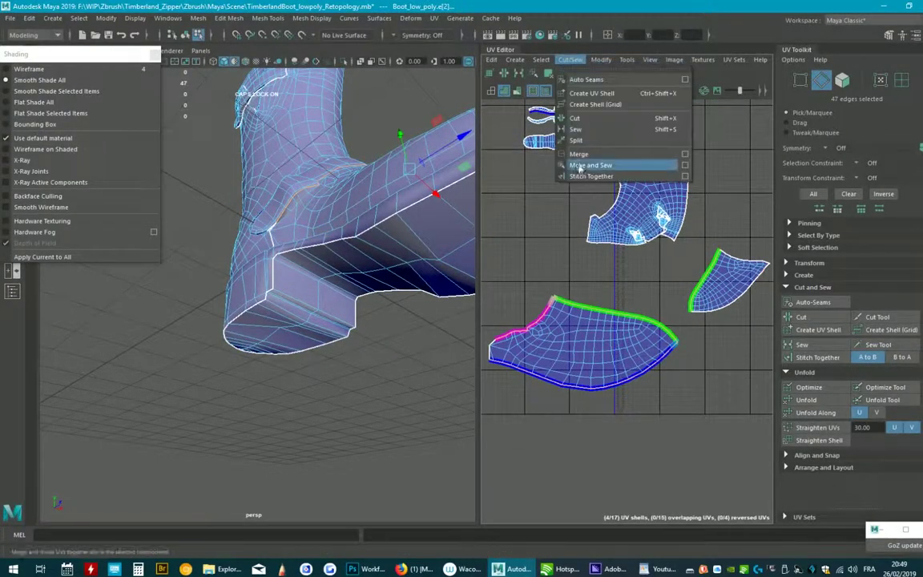
pyautogui.click(580, 165)
# Step: Move the merged lower shell down and right, away from the upper shell
pyautogui.keyDown('alt'); pyautogui.moveTo(635, 341); pyautogui.dragTo(647, 324, button='middle'); pyautogui.keyUp('alt')
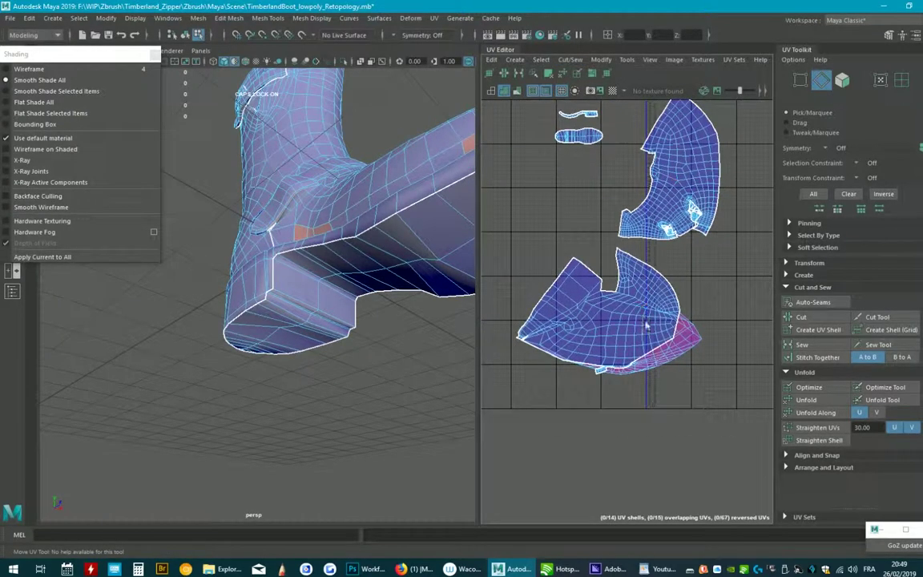
pyautogui.click(609, 302)
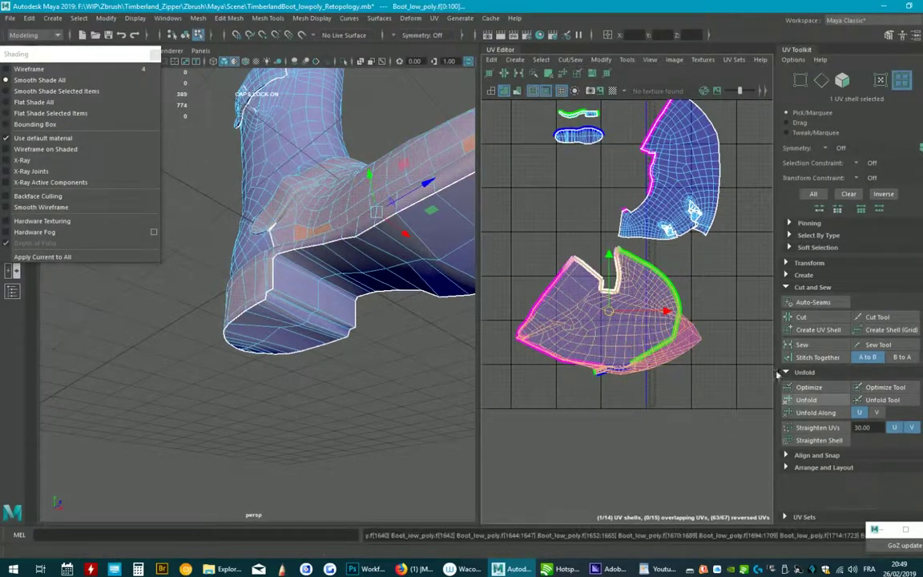
pyautogui.click(801, 345)
pyautogui.moveTo(609, 311); pyautogui.dragTo(663, 360)
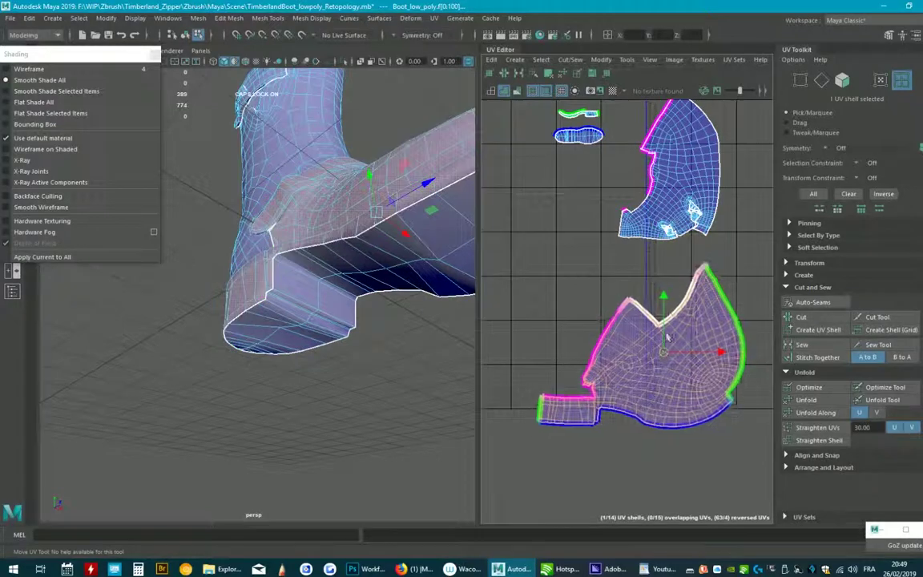
pyautogui.keyDown('alt'); pyautogui.moveTo(639, 268); pyautogui.dragTo(650, 367, button='middle'); pyautogui.keyUp('alt')
pyautogui.keyDown('alt'); pyautogui.moveTo(670, 402); pyautogui.dragTo(684, 180, button='middle'); pyautogui.keyUp('alt')
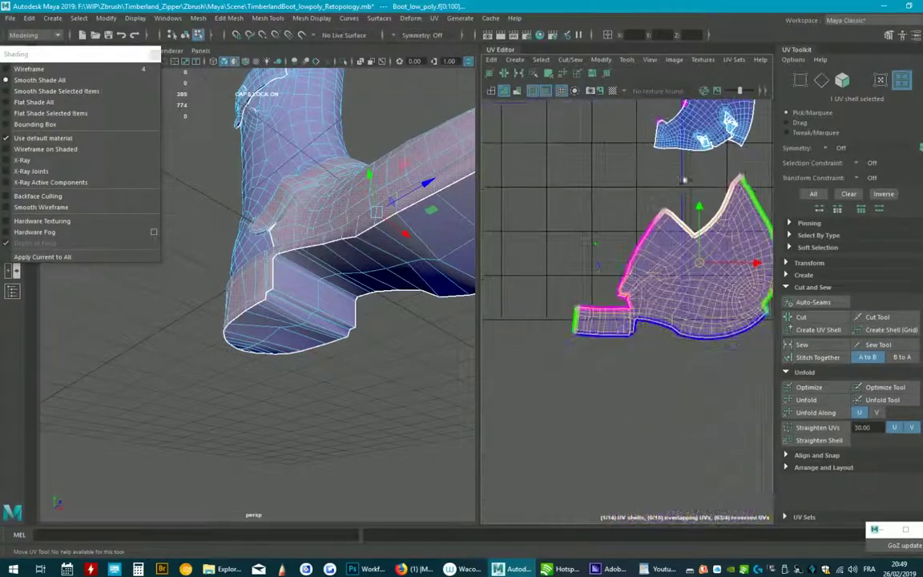
pyautogui.keyDown('alt'); pyautogui.moveTo(663, 310); pyautogui.dragTo(645, 297, button='middle'); pyautogui.keyUp('alt')
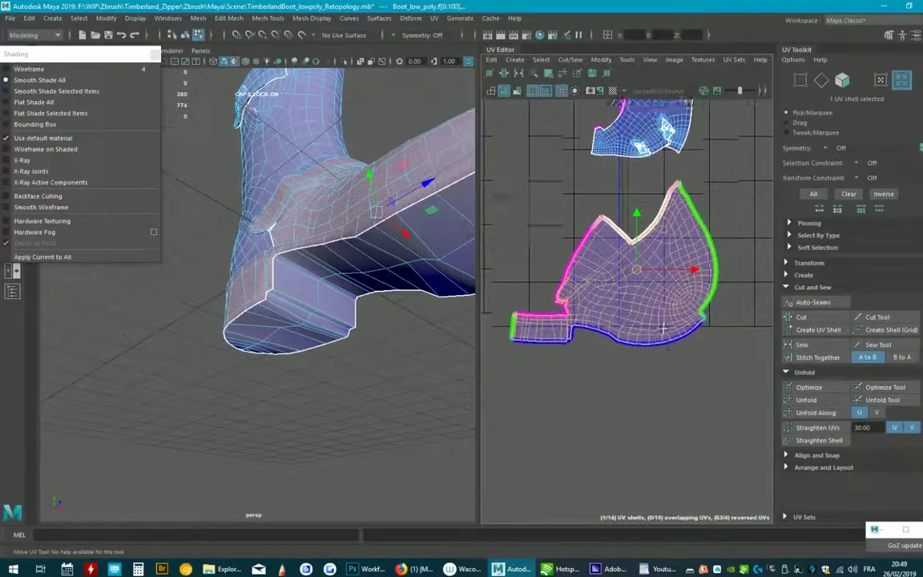
pyautogui.scroll(-2, 645, 298)
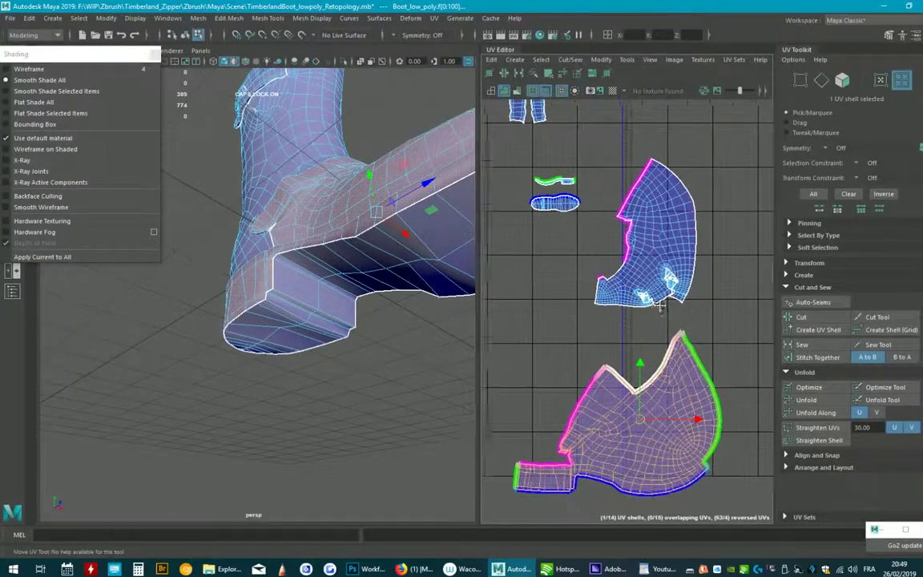
pyautogui.scroll(2, 638, 268)
pyautogui.moveTo(639, 268)
pyautogui.keyDown('alt'); pyautogui.mouseDown(button='middle')
pyautogui.moveTo(671, 276)
pyautogui.moveTo(673, 318)
pyautogui.mouseUp(button='middle'); pyautogui.keyUp('alt')
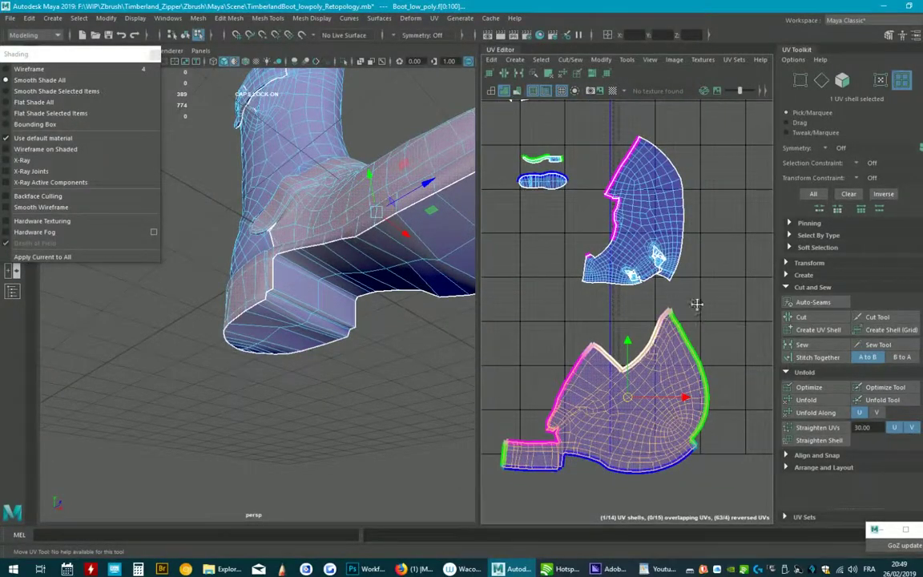
pyautogui.scroll(3, 696, 304)
# Step: Cut the shell along the selected green edges and unfold it
pyautogui.press('F10')
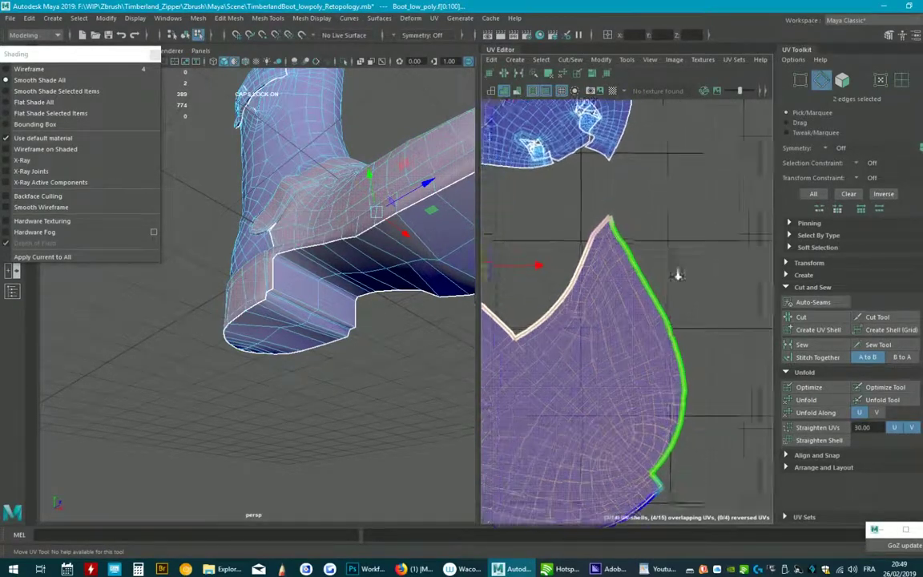
pyautogui.scroll(1, 677, 321)
pyautogui.hotkey('ctrl', 'x')
pyautogui.hotkey('ctrl', 'l')
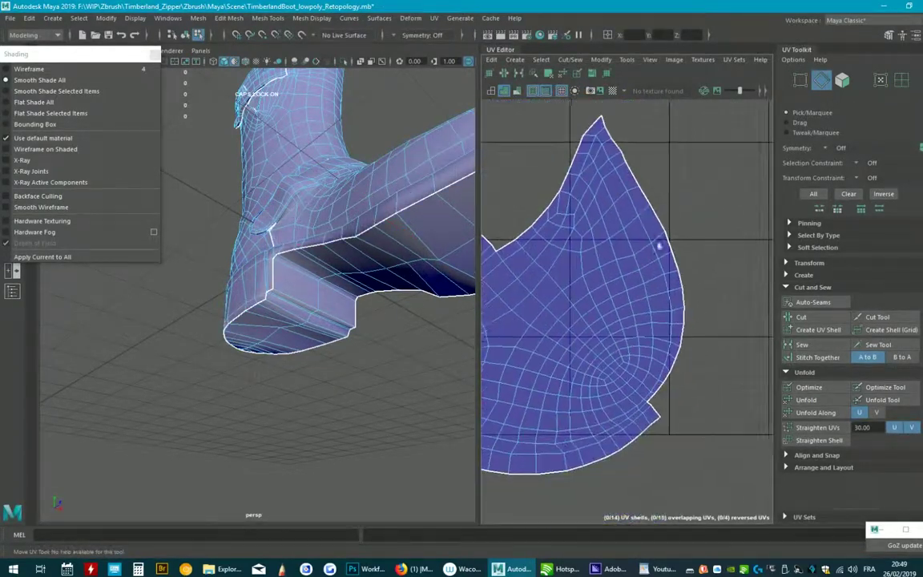
# Step: Select the edge loop at the shell's tip and Move and Sew the side piece along it
pyautogui.click(651, 409)
pyautogui.scroll(3, 641, 240)
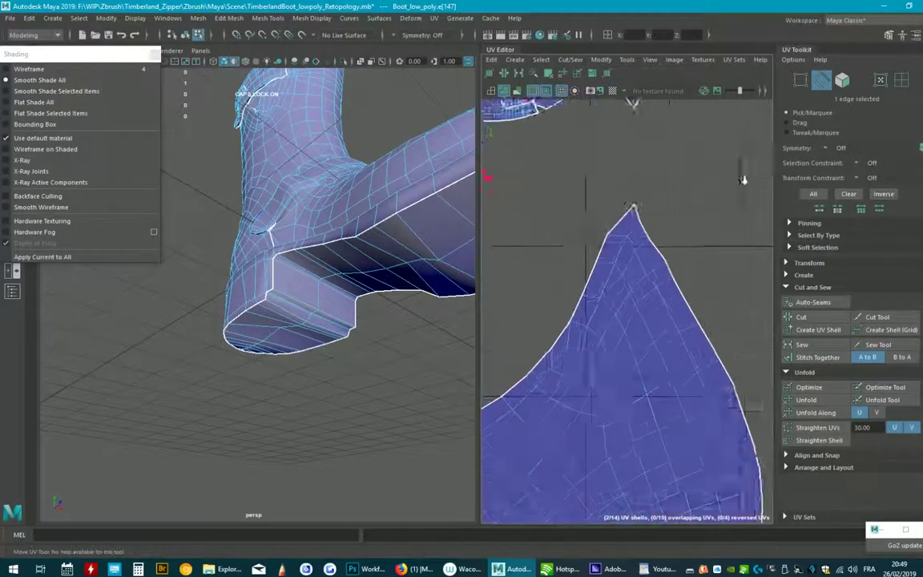
pyautogui.click(645, 208)
pyautogui.doubleClick(647, 210)
pyautogui.scroll(-1, 673, 176)
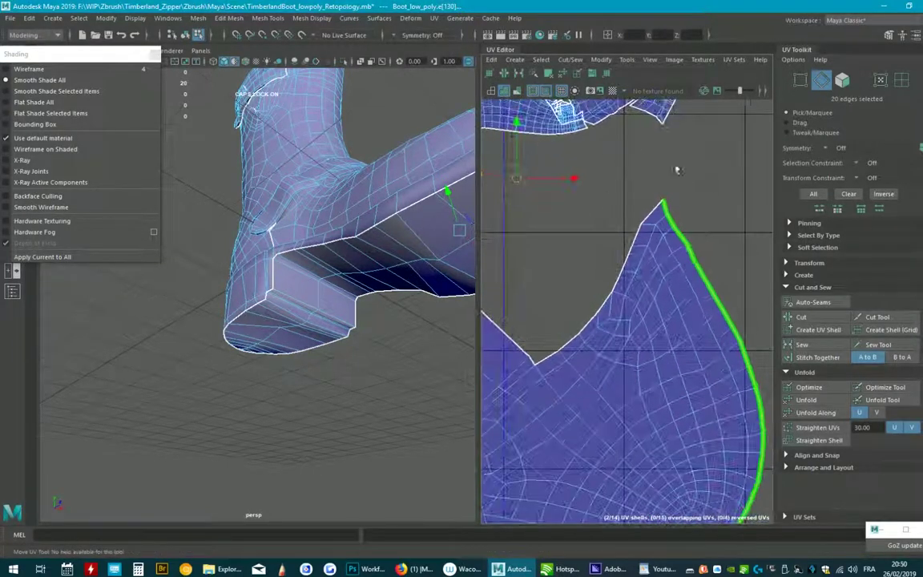
pyautogui.click(570, 59)
pyautogui.click(573, 164)
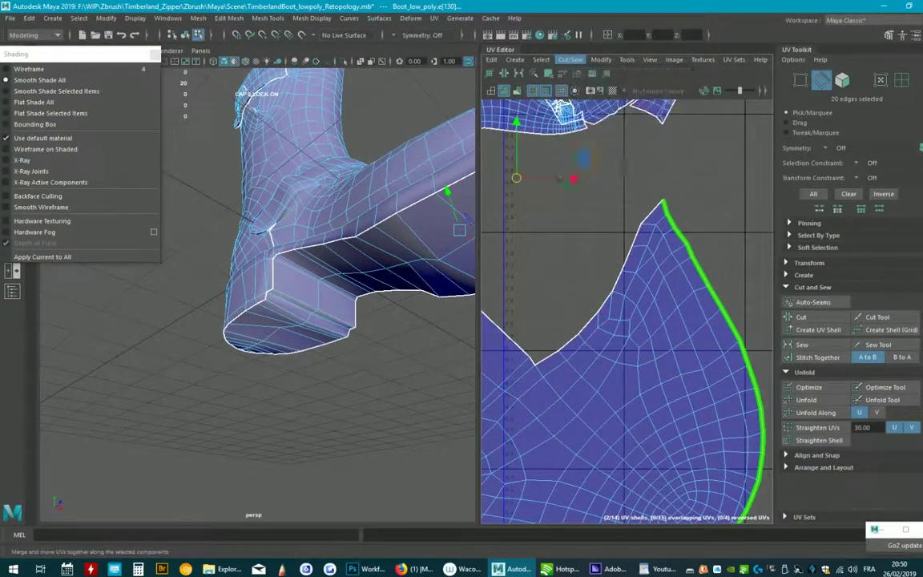
pyautogui.scroll(-2, 649, 254)
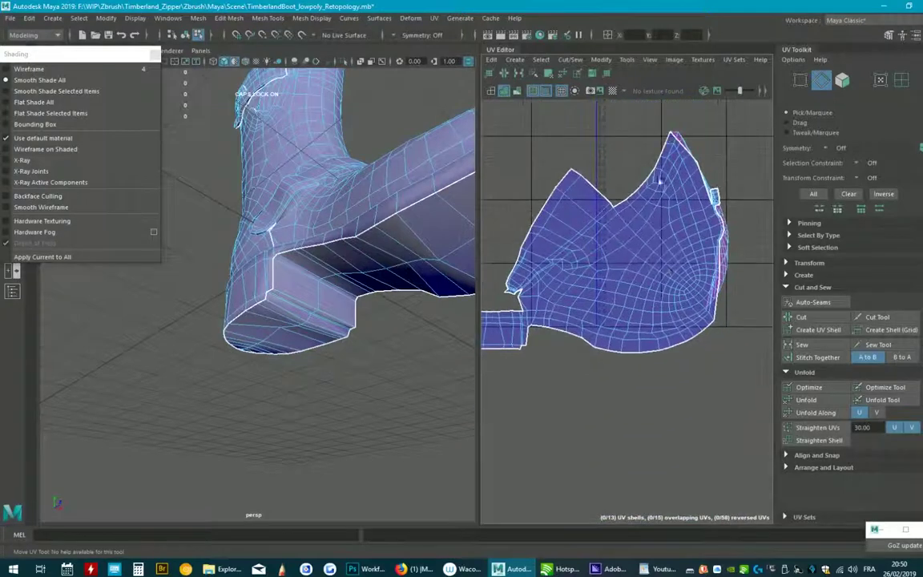
# Step: Unfold the merged shell so it lies flat inside the 0–1 UV space
pyautogui.click(806, 387)
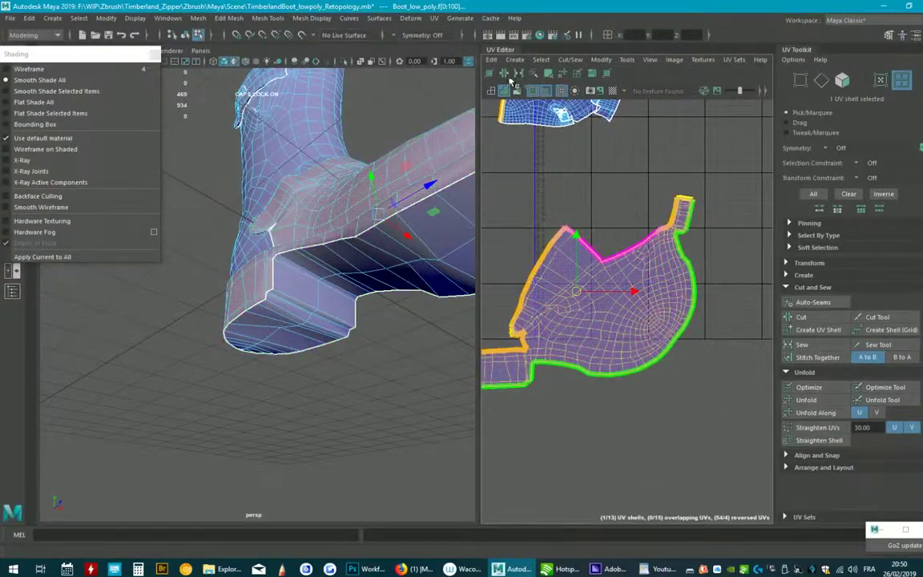
pyautogui.click(483, 77)
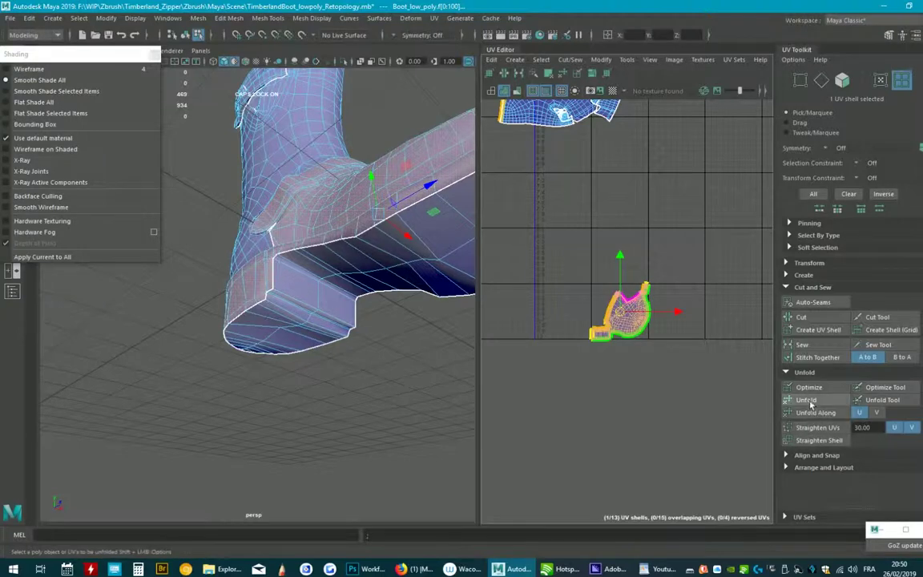
pyautogui.scroll(1, 673, 340)
pyautogui.scroll(3, 670, 324)
pyautogui.scroll(2, 657, 305)
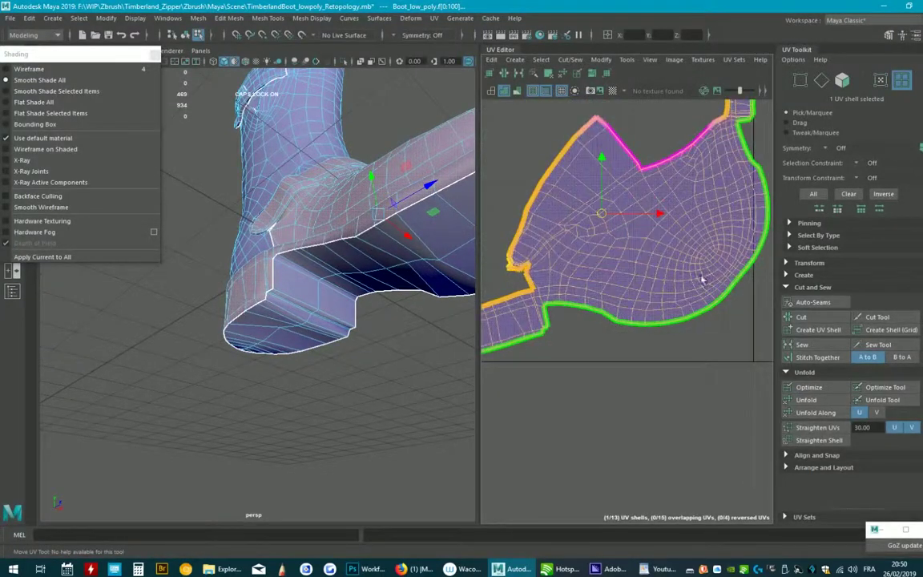
pyautogui.scroll(1, 673, 292)
# Step: Zoom in to inspect the unfolded shell, then orbit the boot to view its sole
pyautogui.scroll(-1, 673, 292)
pyautogui.scroll(2, 681, 294)
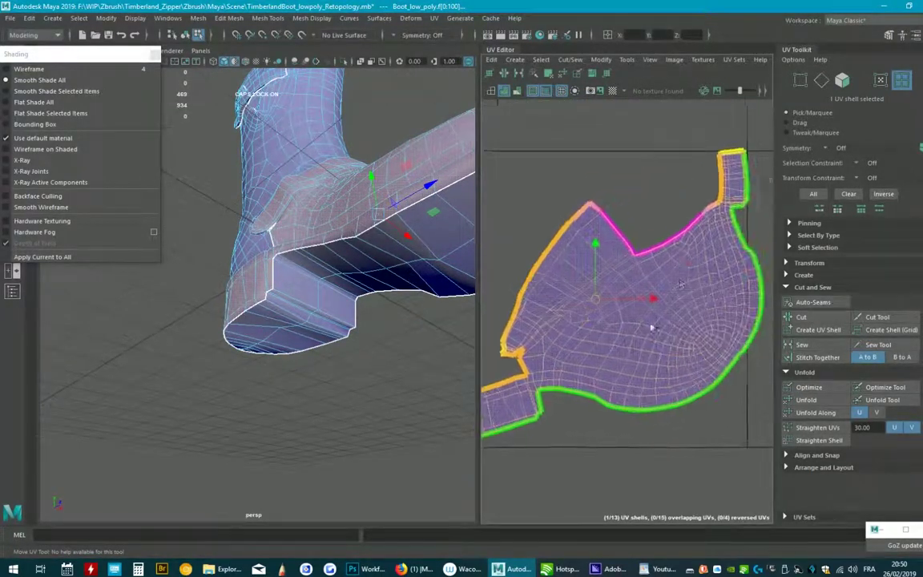
pyautogui.scroll(2, 689, 295)
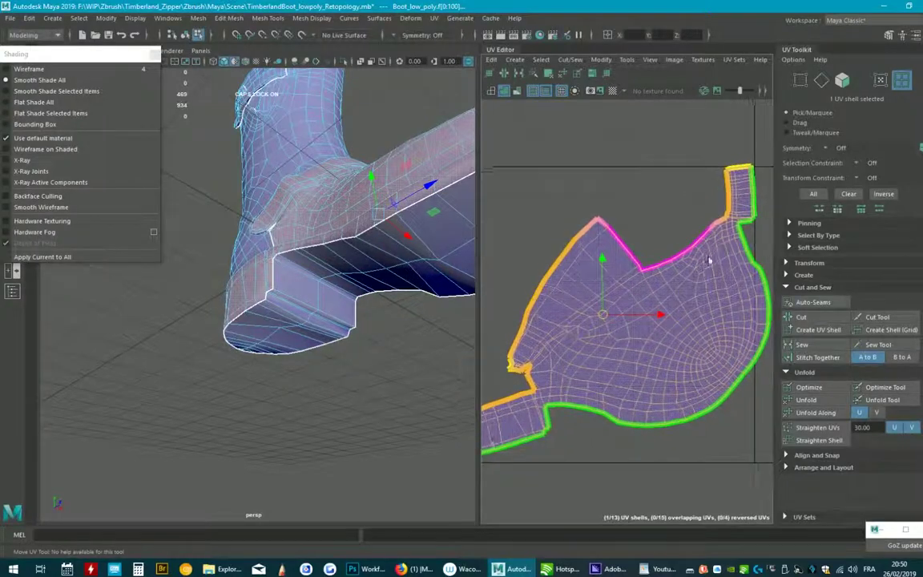
pyautogui.scroll(1, 703, 258)
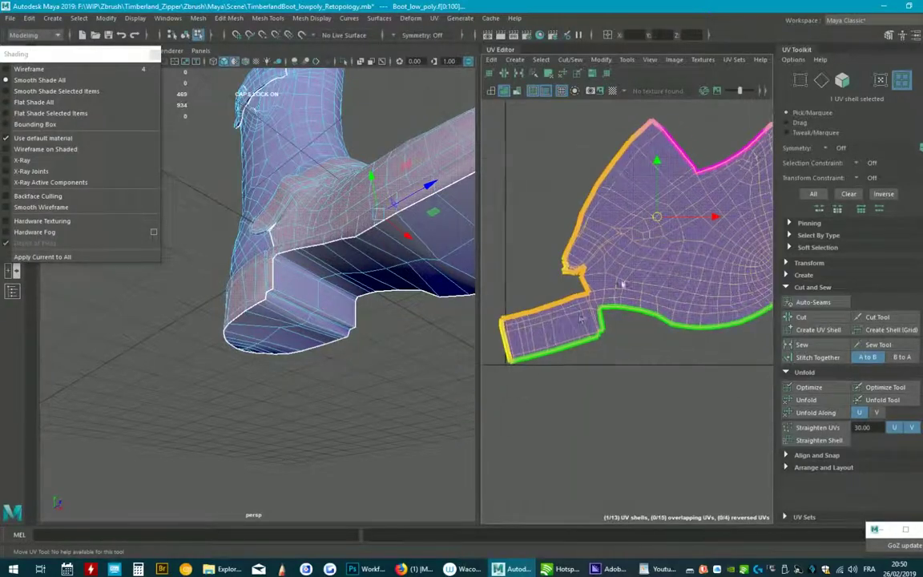
pyautogui.scroll(2, 710, 257)
pyautogui.scroll(-2, 710, 257)
pyautogui.scroll(-1, 607, 279)
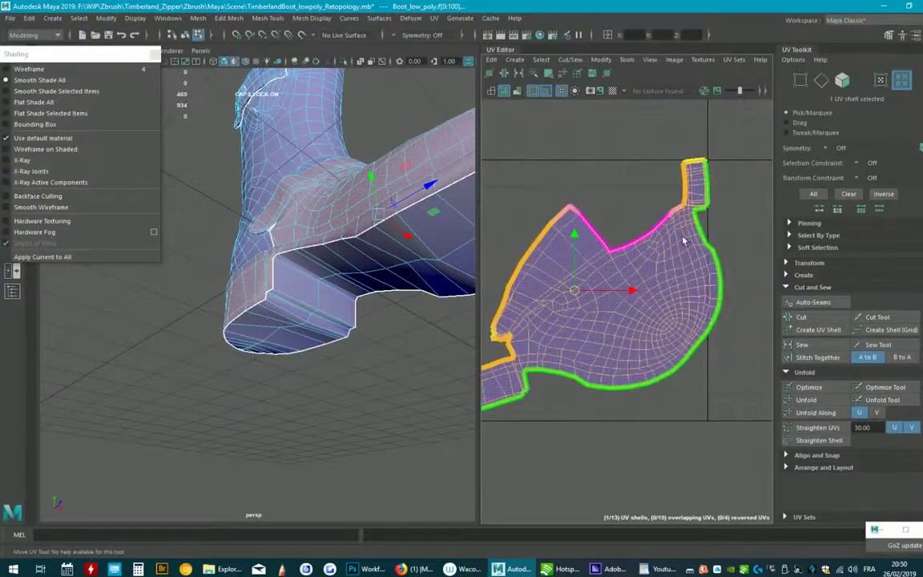
pyautogui.scroll(1, 683, 239)
pyautogui.scroll(1, 682, 240)
pyautogui.moveTo(320, 264)
pyautogui.keyDown('alt'); pyautogui.mouseDown()
pyautogui.moveTo(350, 320)
pyautogui.moveTo(396, 269)
pyautogui.mouseUp(); pyautogui.keyUp('alt')
pyautogui.click(388, 282)
# Step: Move the thin sole shell beside the small shell
pyautogui.scroll(-3, 560, 242)
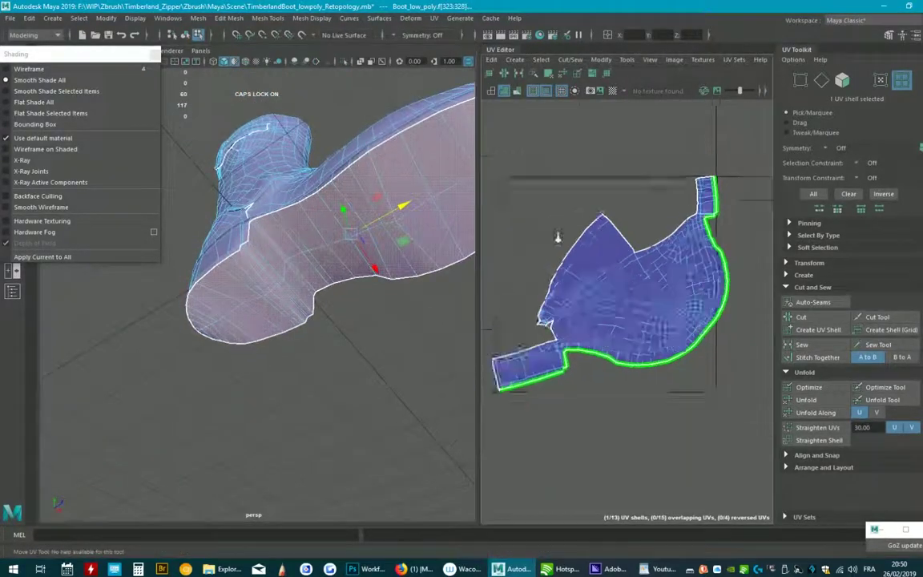
pyautogui.scroll(-2, 560, 241)
pyautogui.keyDown('alt'); pyautogui.moveTo(609, 200); pyautogui.dragTo(673, 264, button='middle'); pyautogui.keyUp('alt')
pyautogui.scroll(3, 694, 250)
pyautogui.scroll(-2, 694, 250)
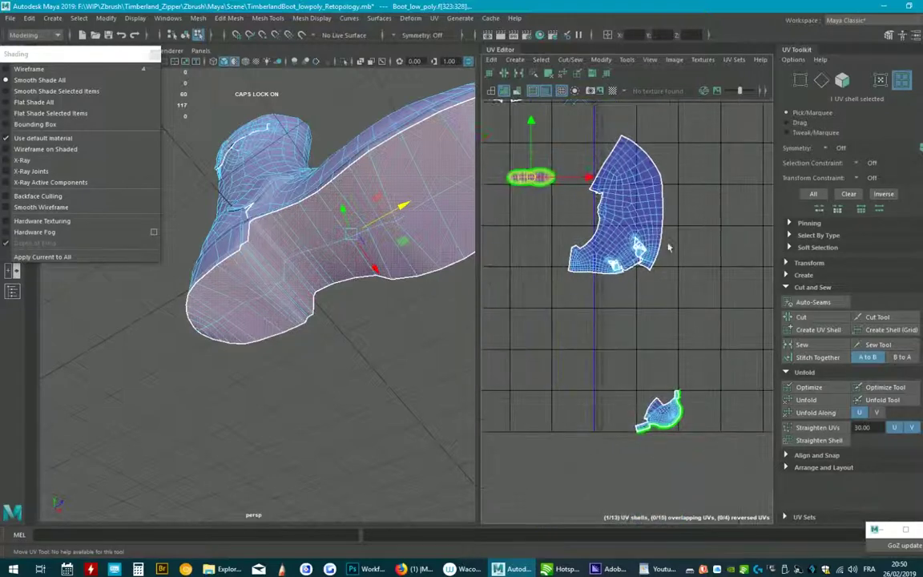
pyautogui.scroll(-2, 641, 297)
pyautogui.moveTo(521, 128)
pyautogui.mouseDown()
pyautogui.moveTo(675, 377)
pyautogui.moveTo(639, 400)
pyautogui.mouseUp()
# Step: Select the large shell's border and cut the seam edges at its bottom with the Cut UV Tool
pyautogui.scroll(2, 641, 337)
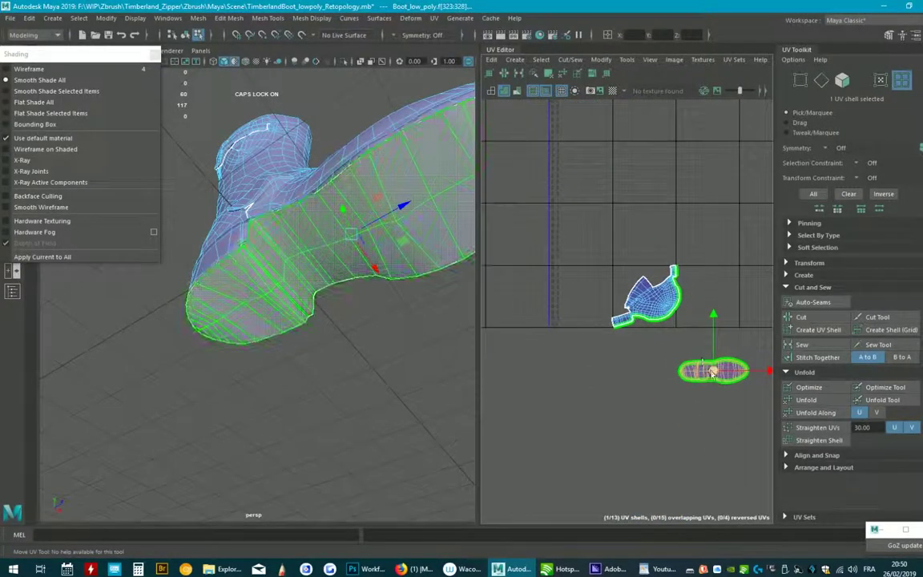
pyautogui.moveTo(703, 363); pyautogui.dragTo(679, 351)
pyautogui.moveTo(616, 155)
pyautogui.keyDown('alt'); pyautogui.mouseDown(button='middle')
pyautogui.moveTo(618, 280)
pyautogui.moveTo(646, 387)
pyautogui.mouseUp(button='middle'); pyautogui.keyUp('alt')
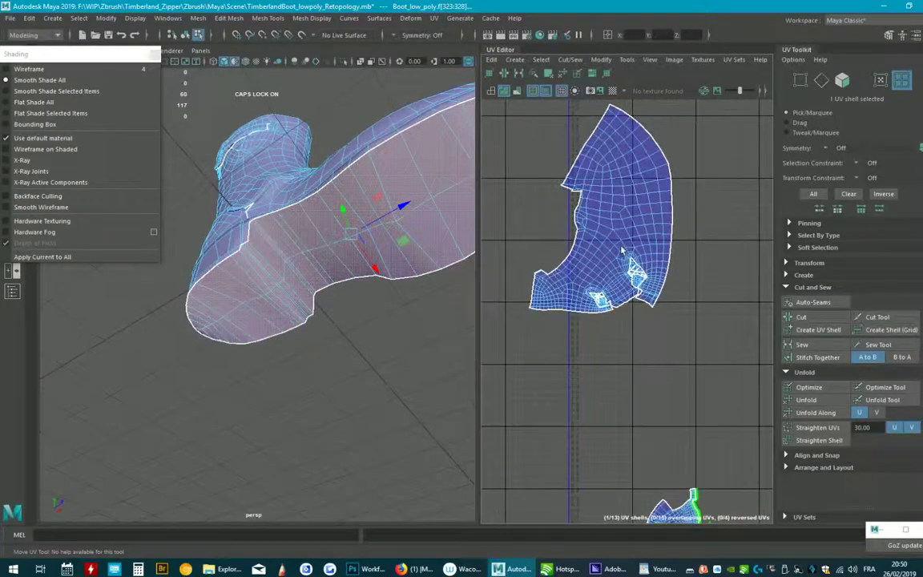
pyautogui.click(577, 192)
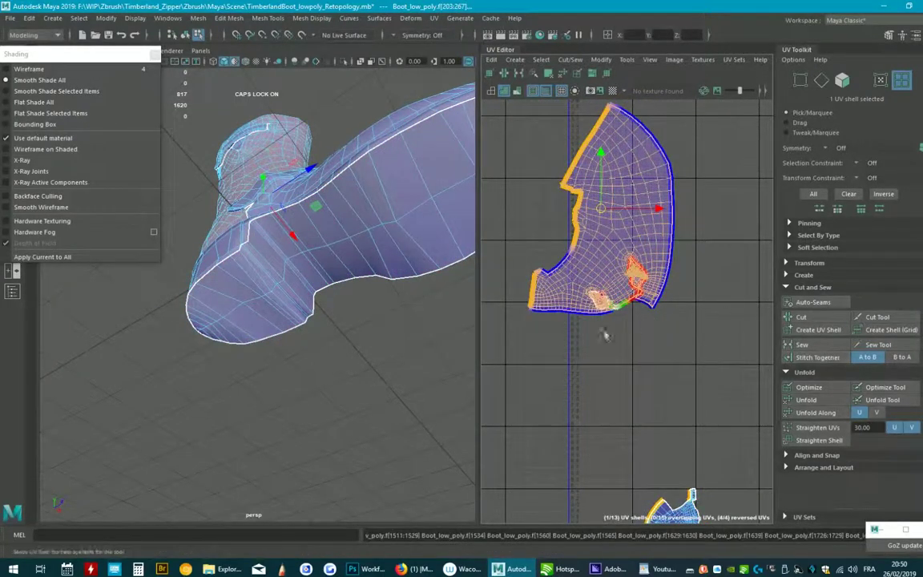
pyautogui.scroll(2, 605, 335)
pyautogui.scroll(2, 625, 317)
pyautogui.scroll(2, 649, 297)
pyautogui.scroll(2, 687, 267)
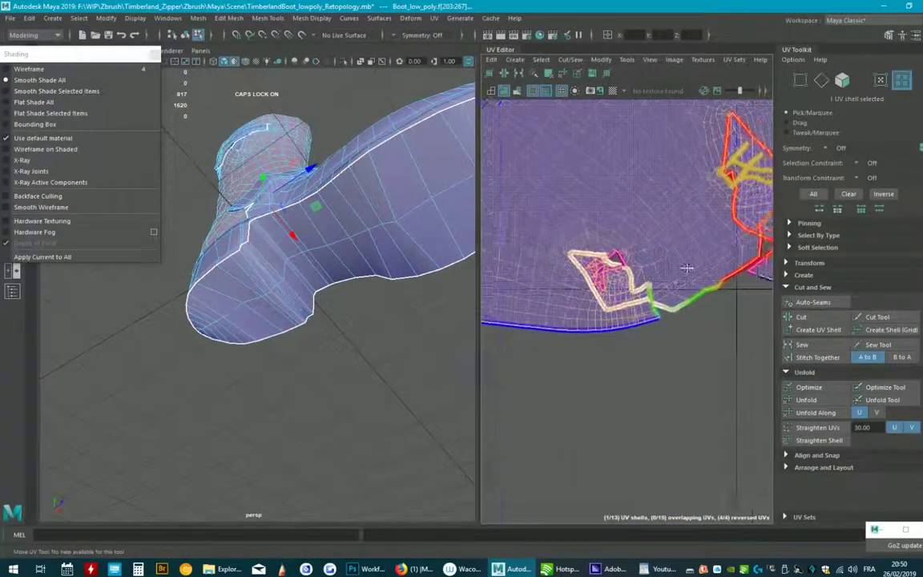
pyautogui.keyDown('alt'); pyautogui.moveTo(687, 268); pyautogui.dragTo(677, 396, button='middle'); pyautogui.keyUp('alt')
pyautogui.scroll(-2, 685, 305)
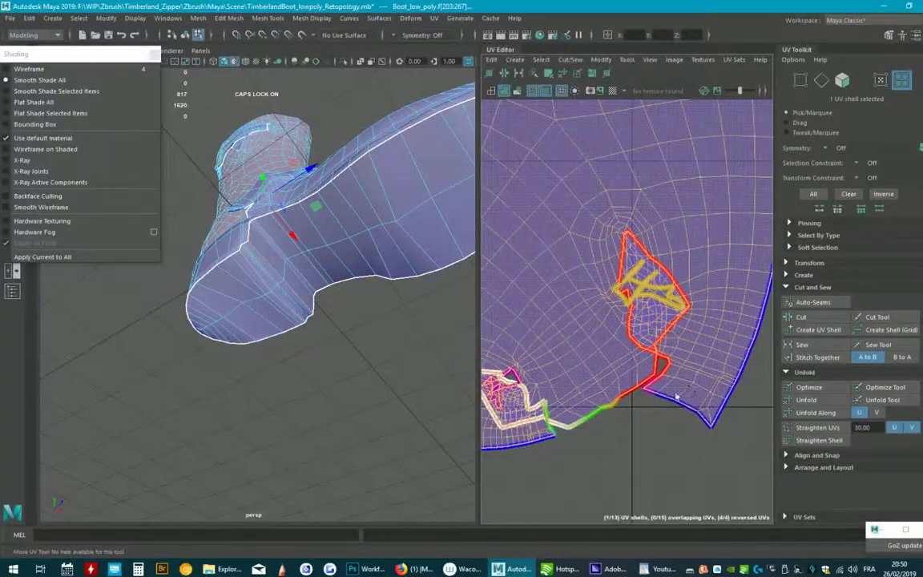
pyautogui.moveTo(654, 411); pyautogui.dragTo(672, 360)
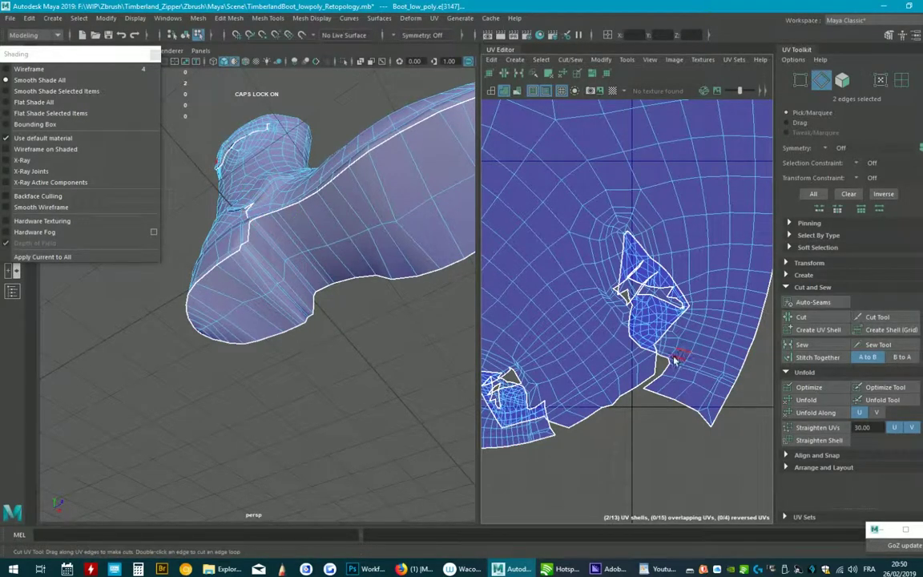
# Step: Cut the seam from the shell's bottom upward, across to the left, and back down
pyautogui.scroll(3, 672, 360)
pyautogui.keyDown('alt'); pyautogui.moveTo(671, 359); pyautogui.dragTo(639, 320, button='middle'); pyautogui.keyUp('alt')
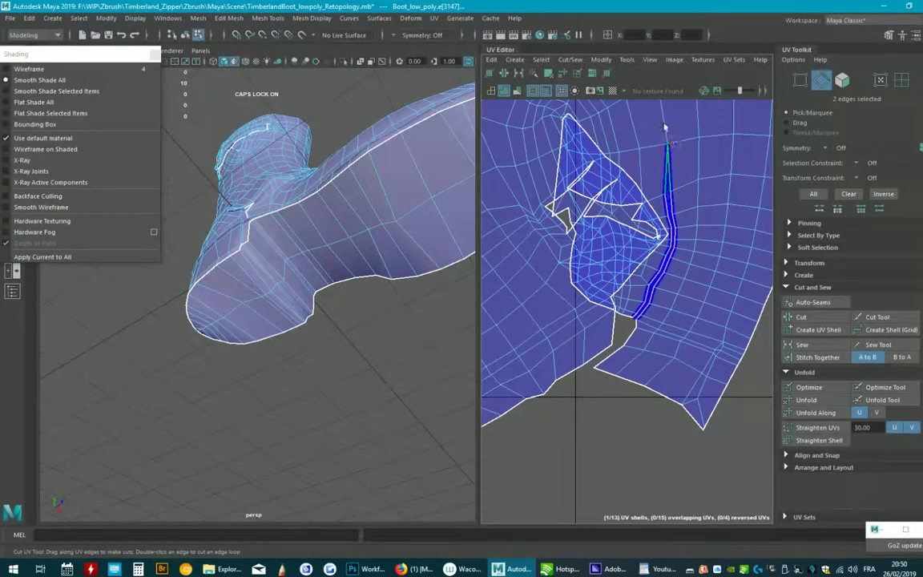
pyautogui.keyDown('alt'); pyautogui.moveTo(664, 127); pyautogui.dragTo(693, 216, button='middle'); pyautogui.keyUp('alt')
pyautogui.moveTo(695, 162); pyautogui.dragTo(674, 131)
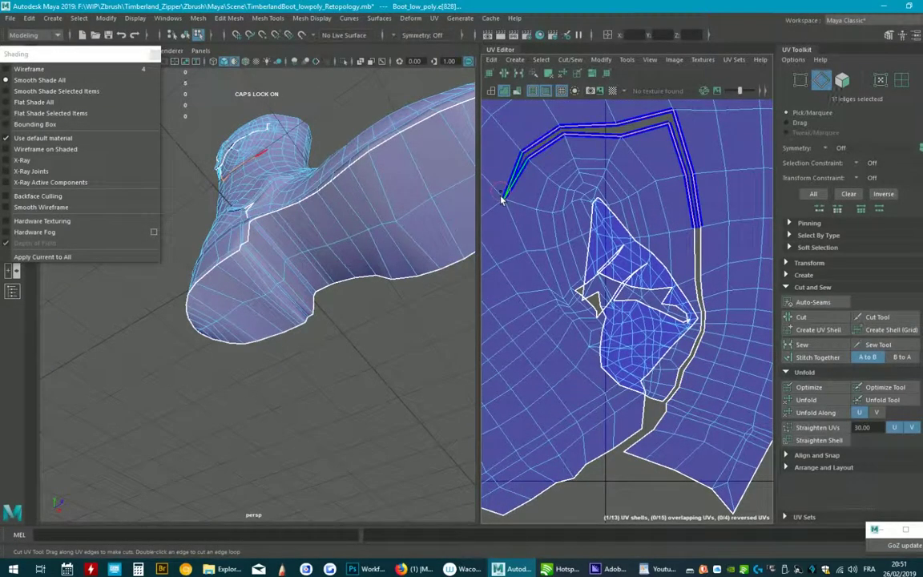
pyautogui.keyDown('alt'); pyautogui.moveTo(564, 222); pyautogui.dragTo(677, 198, button='middle'); pyautogui.keyUp('alt')
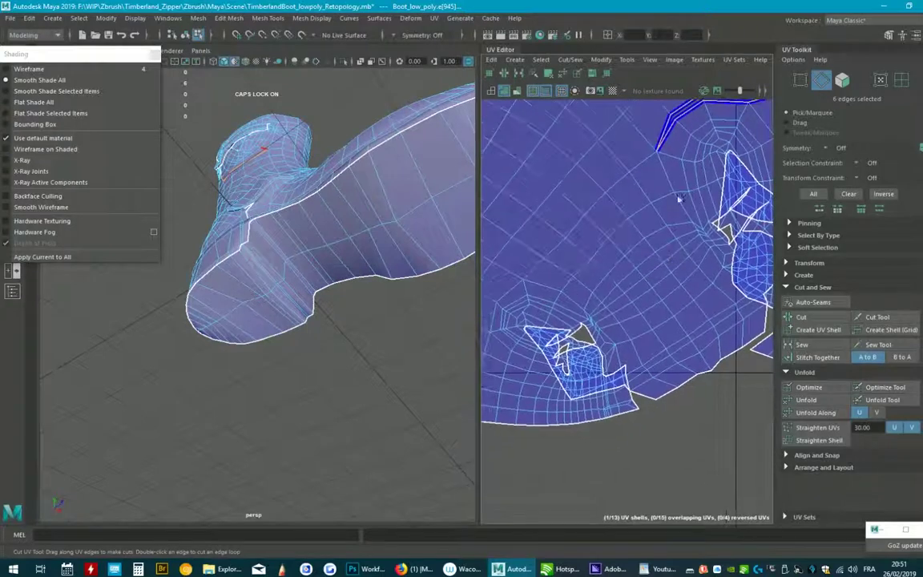
pyautogui.moveTo(649, 161); pyautogui.dragTo(603, 194)
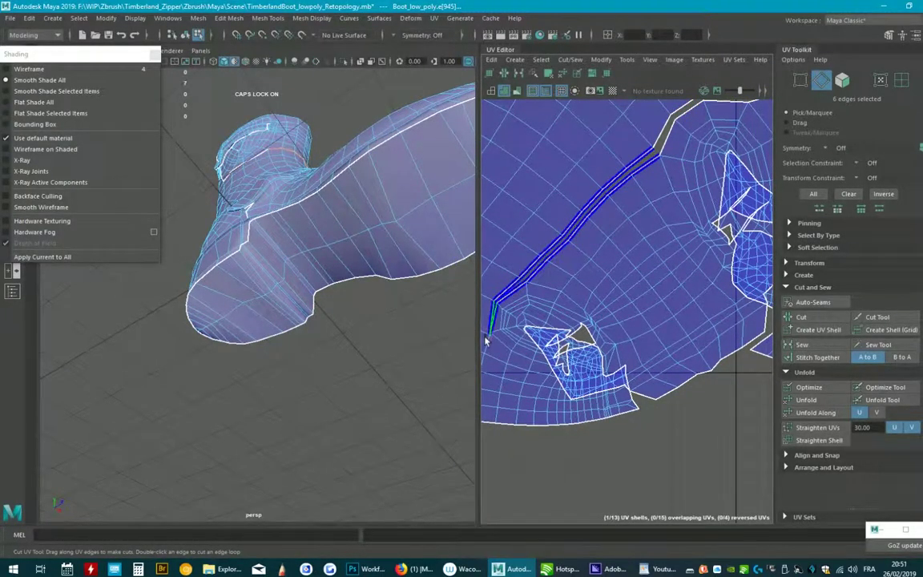
pyautogui.keyDown('alt'); pyautogui.moveTo(485, 341); pyautogui.dragTo(588, 289, button='middle'); pyautogui.keyUp('alt')
pyautogui.moveTo(578, 304); pyautogui.dragTo(569, 376)
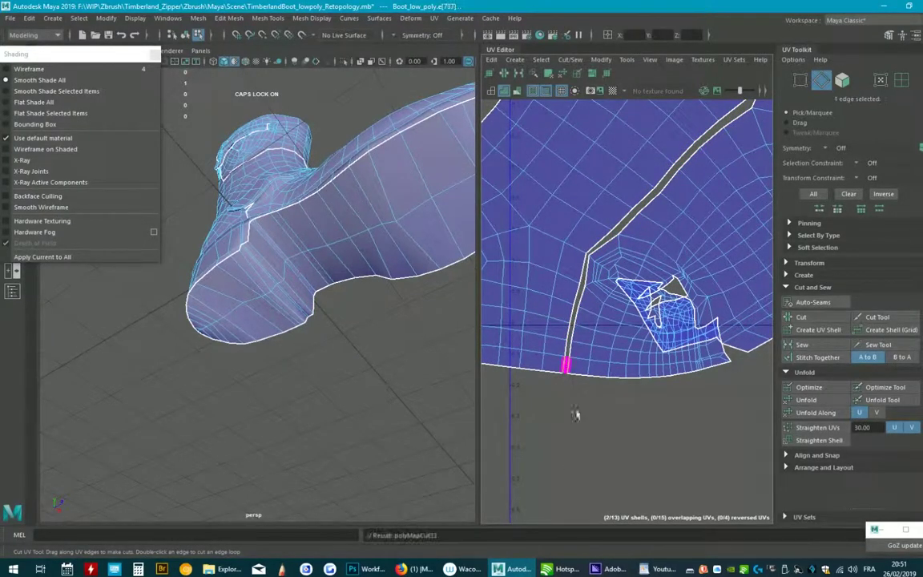
pyautogui.scroll(-2, 575, 414)
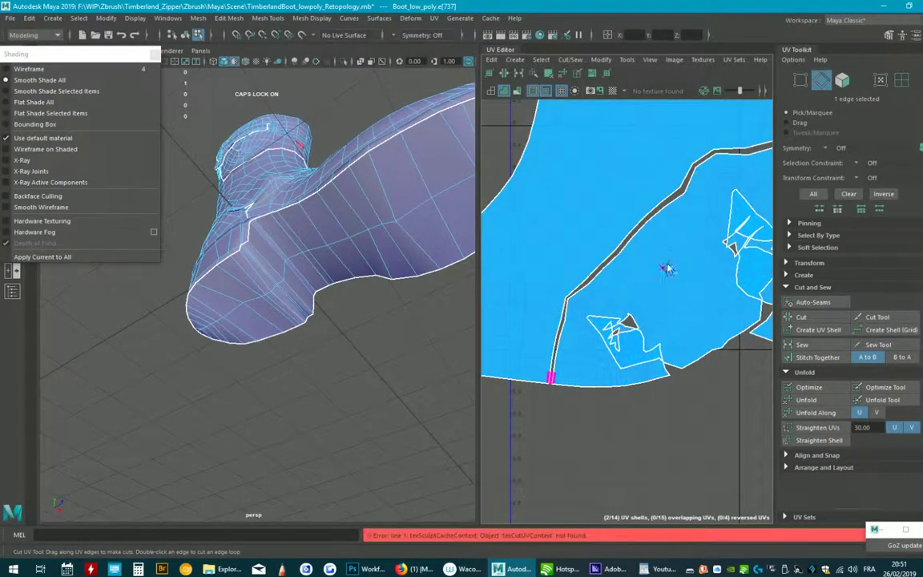
# Step: Switch to UV Shell selection and Optimize the newly cut shell
pyautogui.rightClick(664, 271)
pyautogui.rightClick(625, 277)
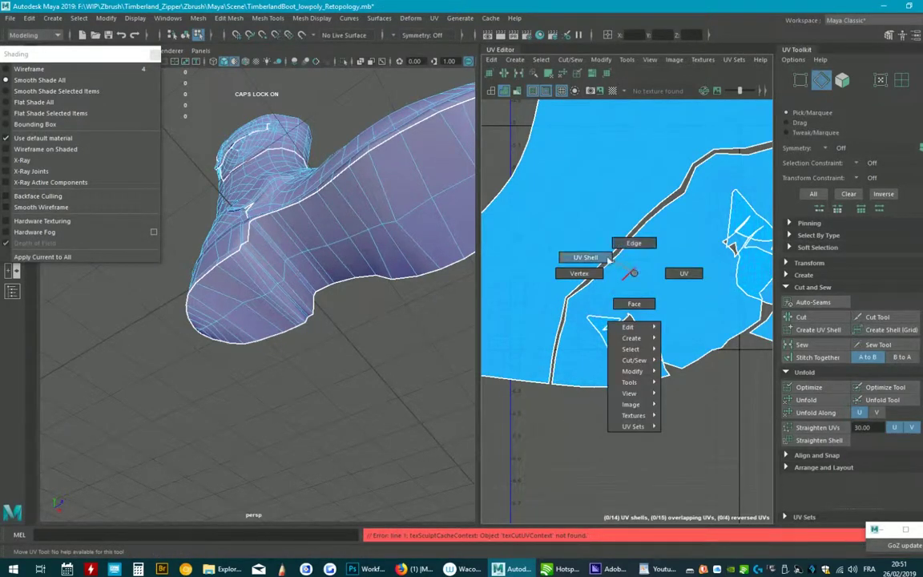
pyautogui.moveTo(609, 261); pyautogui.dragTo(586, 257, button='right')
pyautogui.click(808, 390)
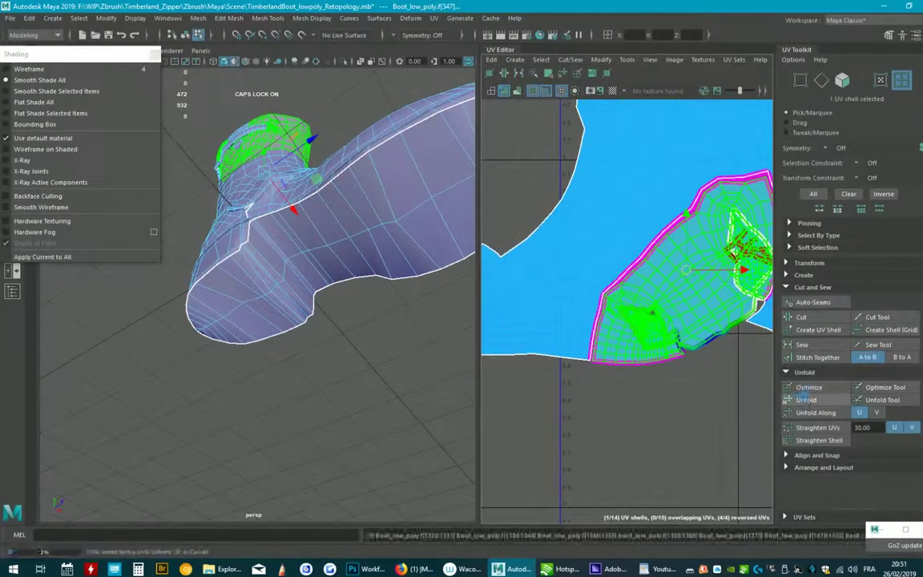
pyautogui.scroll(3, 655, 240)
pyautogui.scroll(2, 656, 234)
pyautogui.click(503, 82)
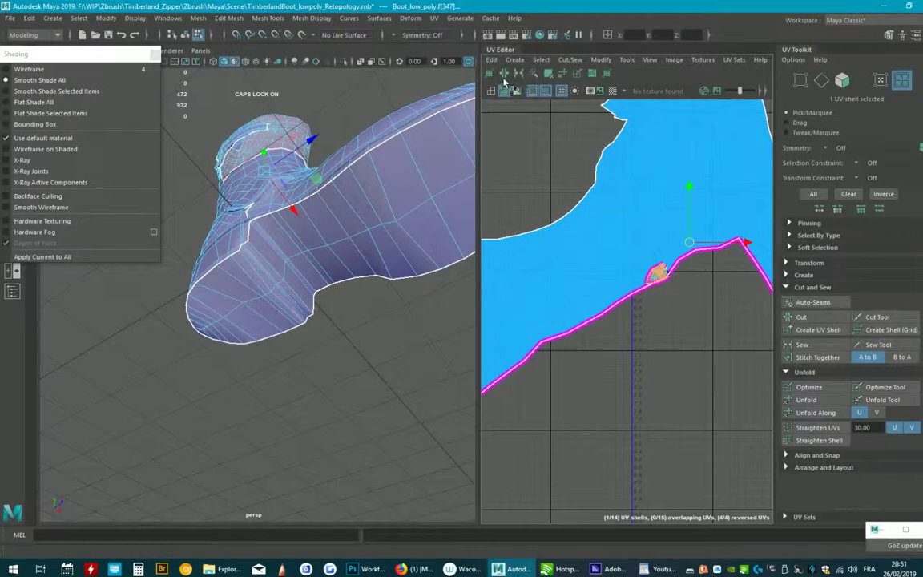
pyautogui.scroll(-2, 593, 201)
# Step: Toggle the UV grid and shading displays, ending with UV distortion shading
pyautogui.keyDown('alt'); pyautogui.moveTo(577, 145); pyautogui.dragTo(561, 107, button='middle'); pyautogui.keyUp('alt')
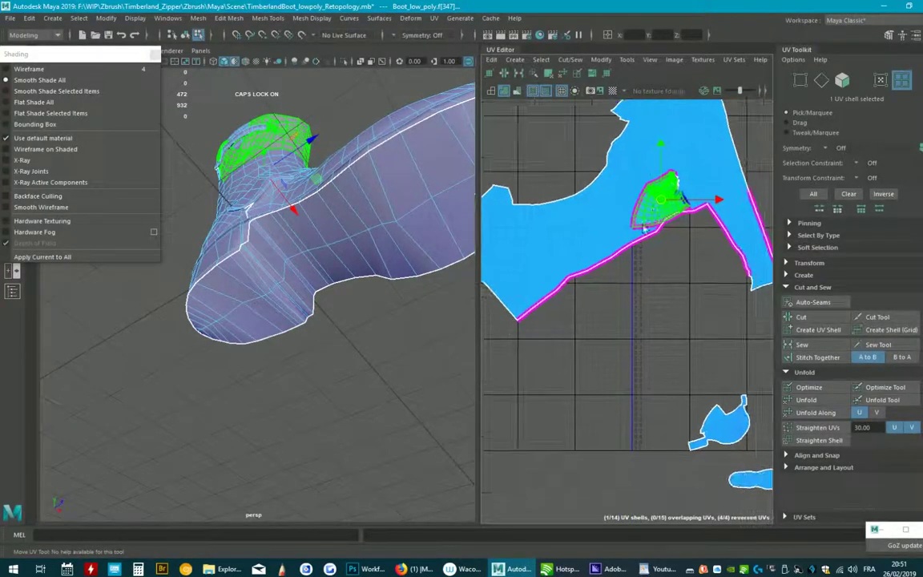
pyautogui.click(546, 91)
pyautogui.click(517, 93)
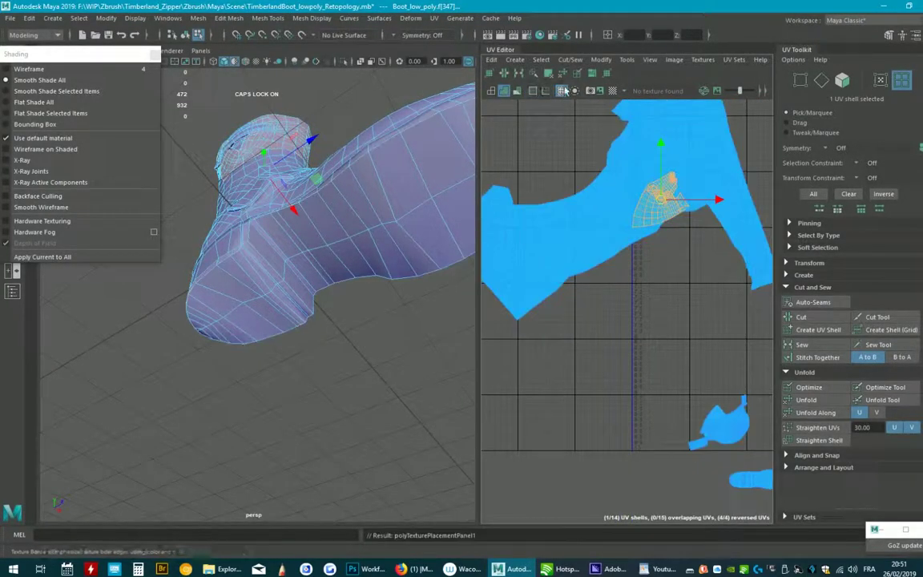
pyautogui.click(504, 92)
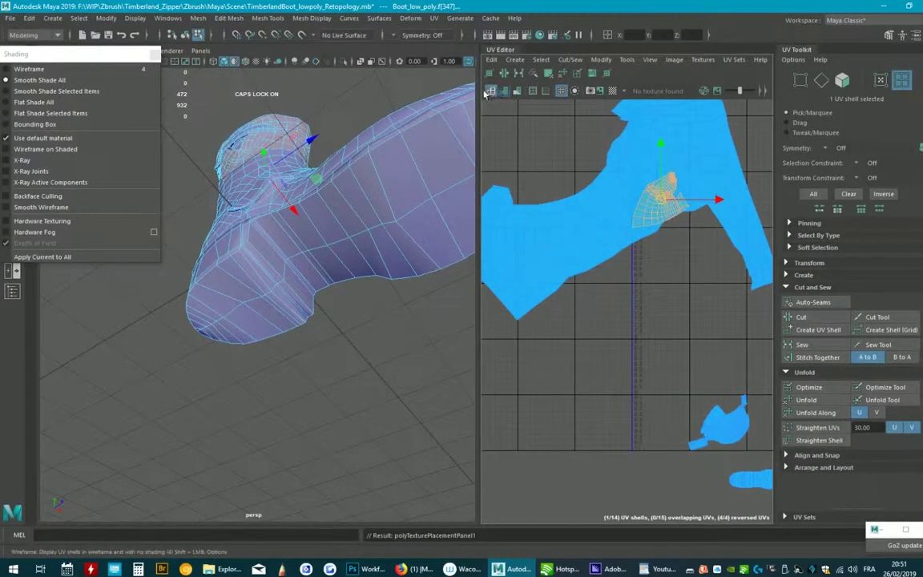
pyautogui.click(490, 92)
pyautogui.click(515, 92)
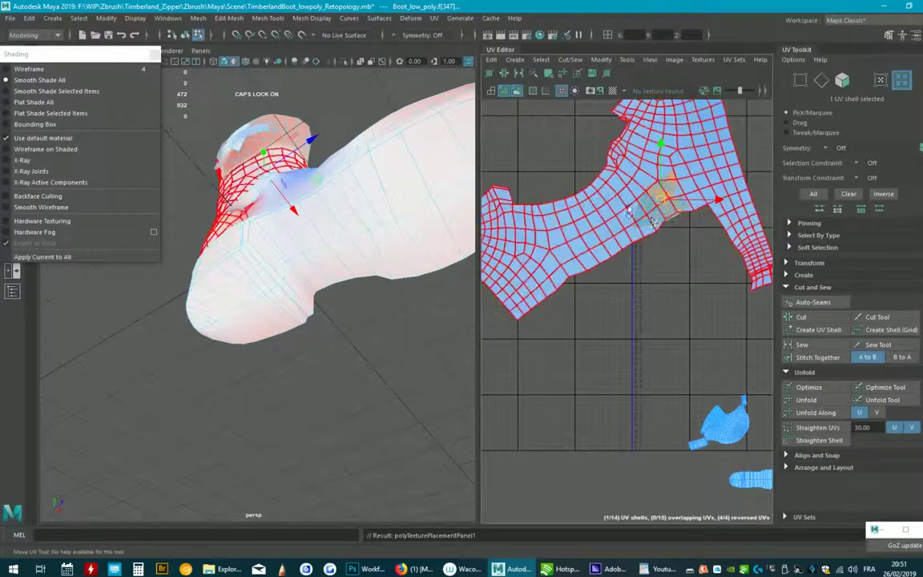
# Step: Try selecting and clearing the large UV shell to inspect its distortion shading
pyautogui.keyDown('alt'); pyautogui.moveTo(585, 220); pyautogui.dragTo(588, 209, button='middle'); pyautogui.keyUp('alt')
pyautogui.click(629, 190)
pyautogui.click(600, 254)
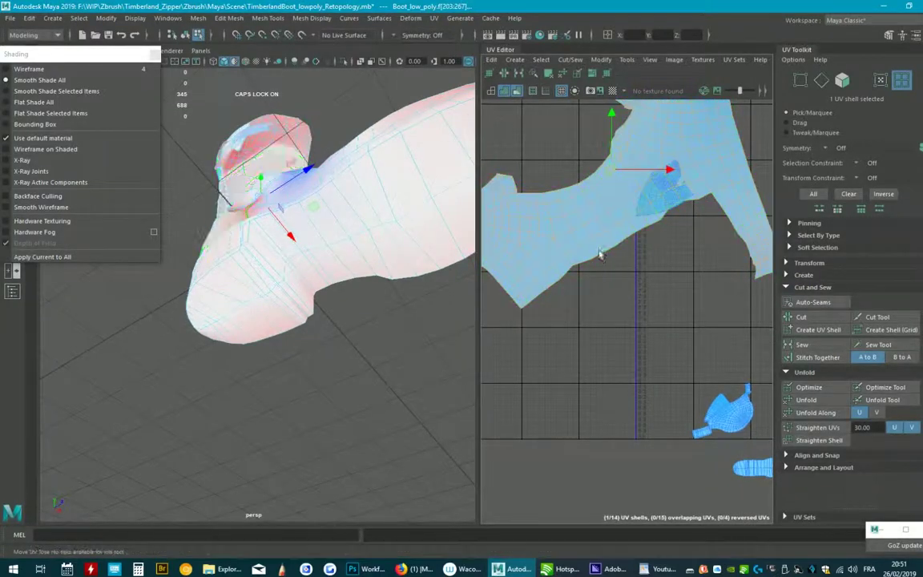
pyautogui.scroll(-3, 605, 260)
pyautogui.click(623, 164)
pyautogui.click(608, 176)
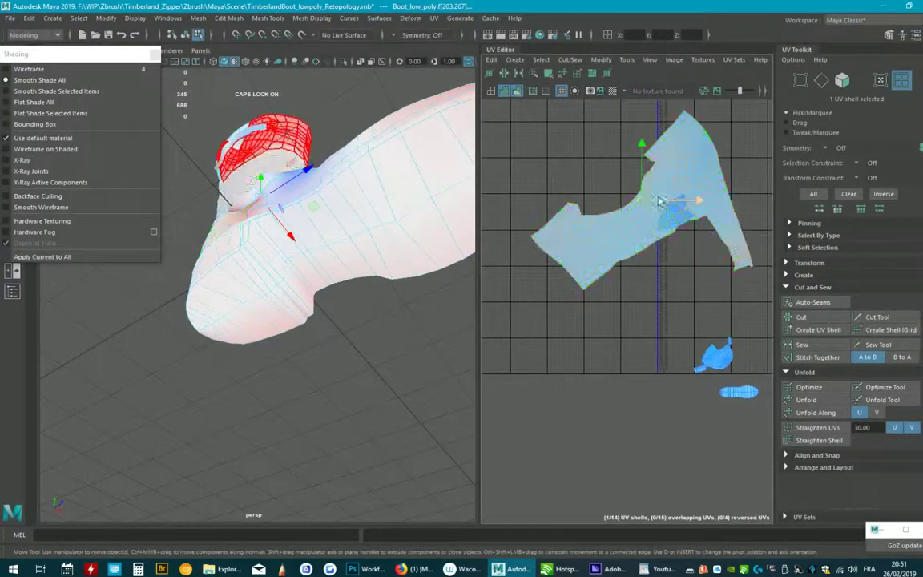
# Step: Reselect the large UV shell and switch to Face mode from the marking menu
pyautogui.click(608, 176)
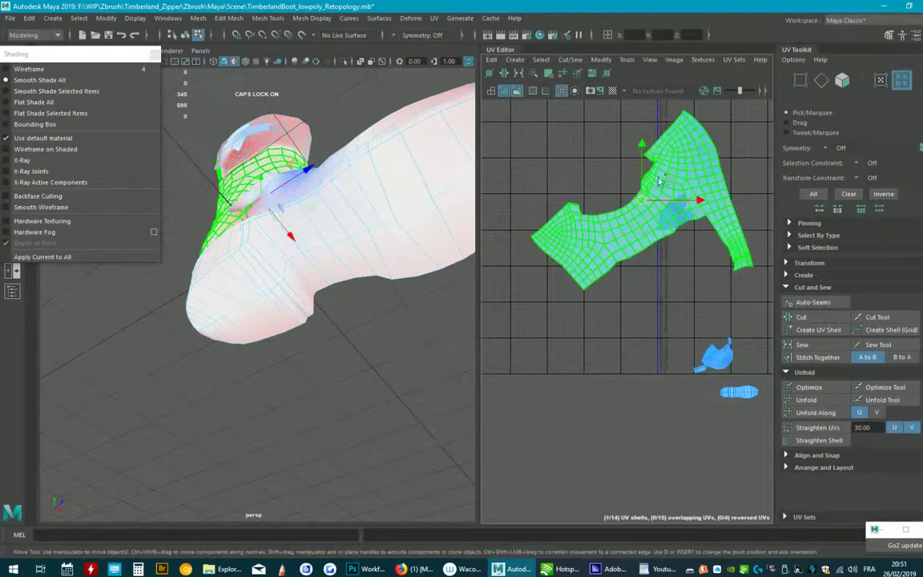
pyautogui.click(628, 166)
pyautogui.scroll(-2, 633, 185)
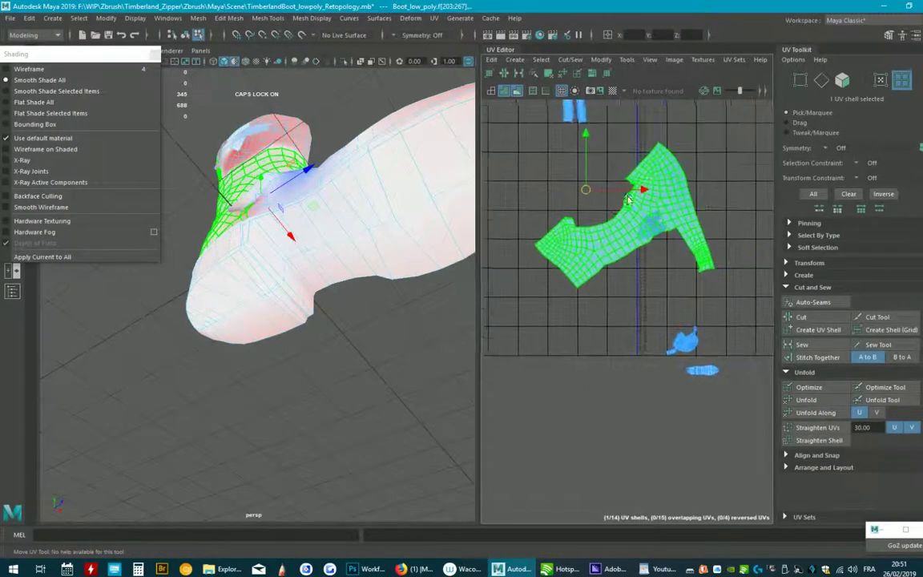
pyautogui.rightClick(653, 205)
pyautogui.moveTo(665, 205)
pyautogui.mouseDown(button='right')
pyautogui.moveTo(649, 236)
pyautogui.moveTo(624, 214)
pyautogui.mouseUp(button='right')
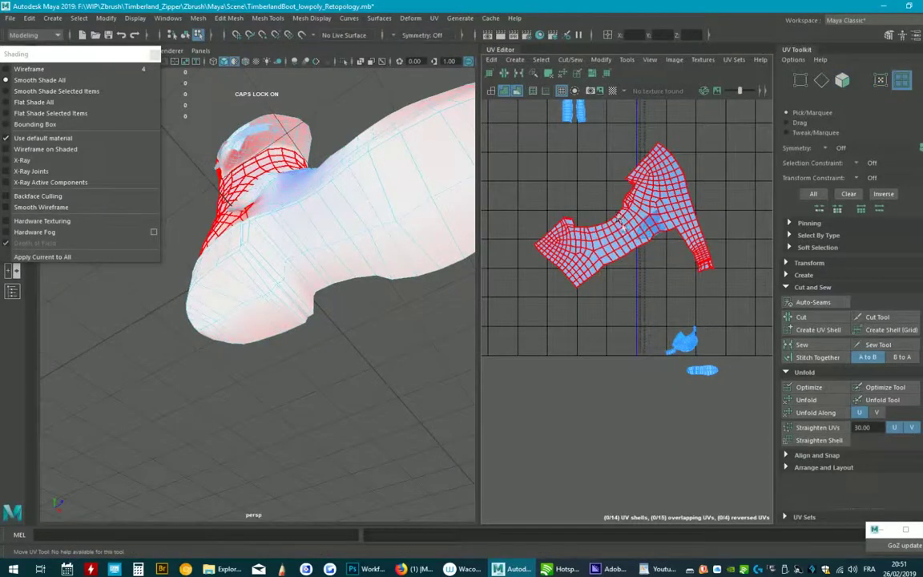
# Step: Select the large shell, then reframe the view and add the small bottom shell
pyautogui.click(623, 222)
pyautogui.scroll(-2, 641, 273)
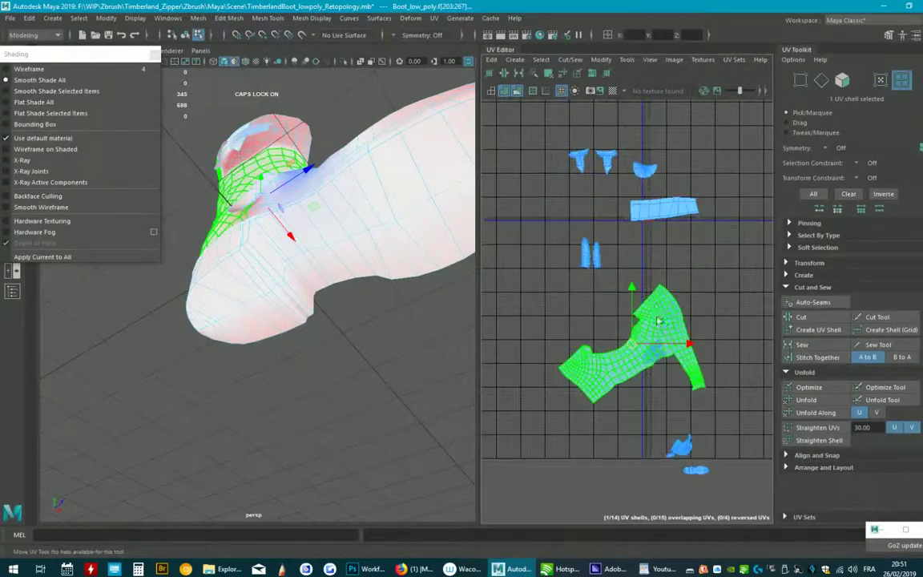
pyautogui.click(577, 309)
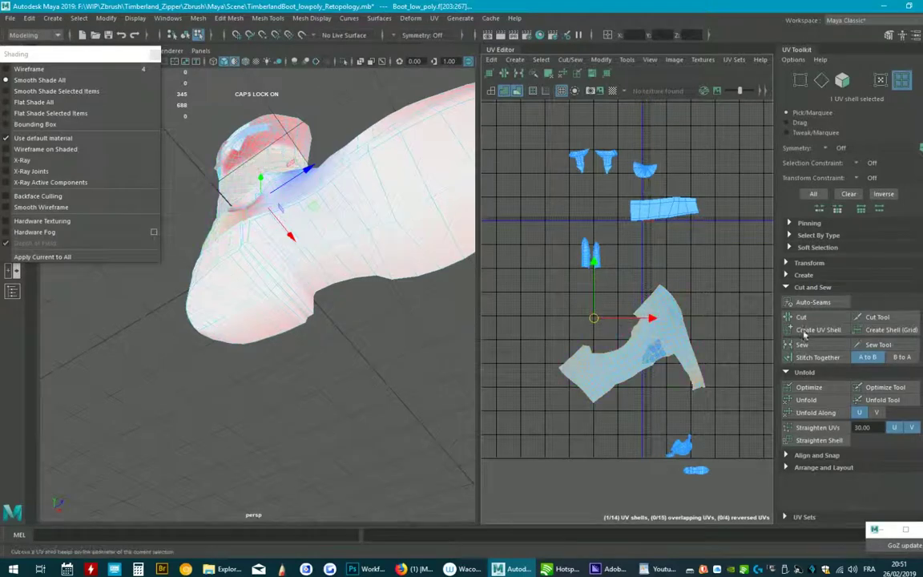
pyautogui.keyDown('alt'); pyautogui.moveTo(695, 339); pyautogui.dragTo(657, 296, button='middle'); pyautogui.keyUp('alt')
pyautogui.keyDown('shift'); pyautogui.click(641, 405); pyautogui.keyUp('shift')
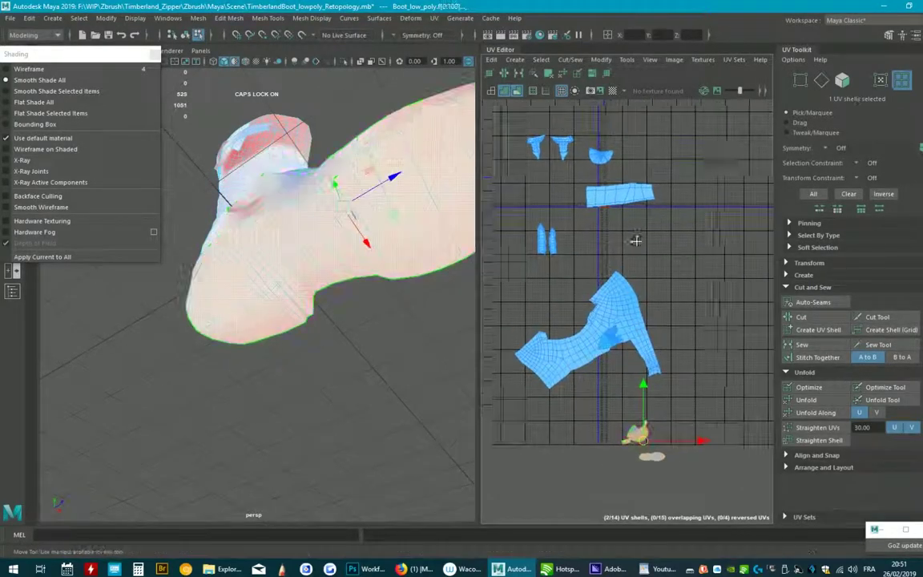
# Step: Clear the selection, use Select > Overlapping, and delete the overlapping UV shells
pyautogui.click(542, 63)
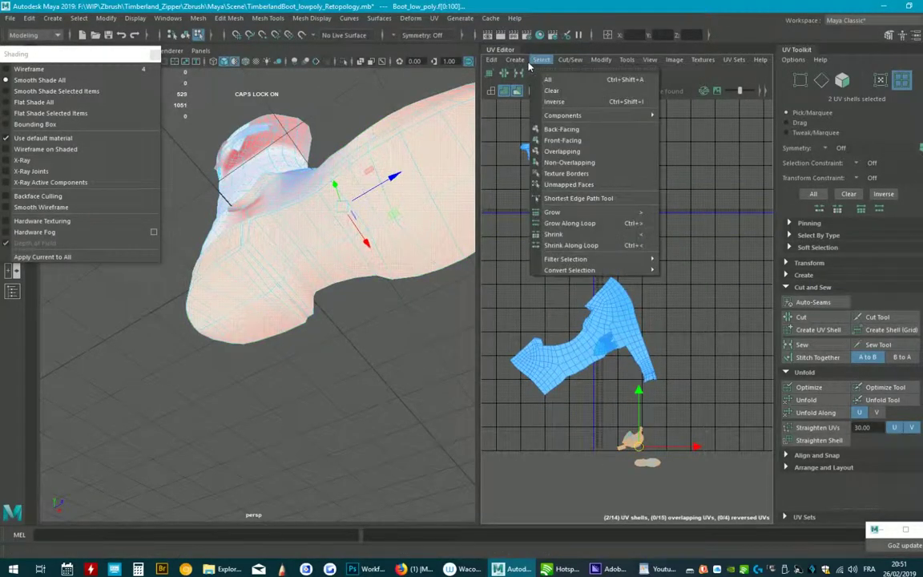
pyautogui.click(553, 90)
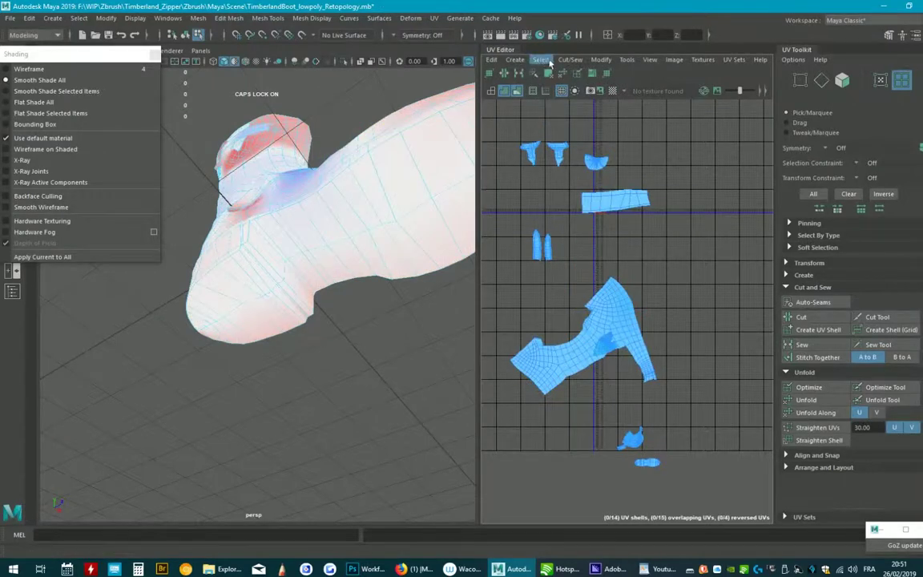
pyautogui.click(544, 63)
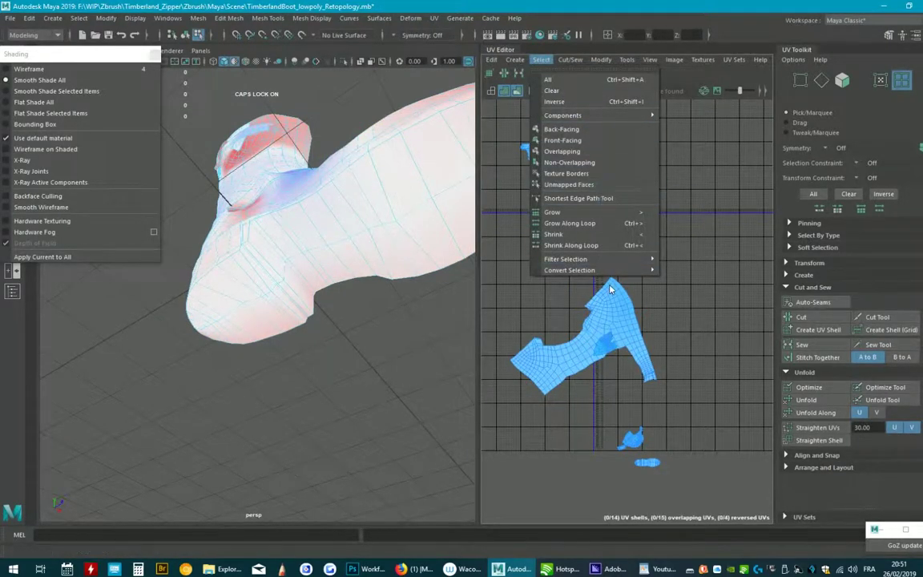
pyautogui.click(562, 151)
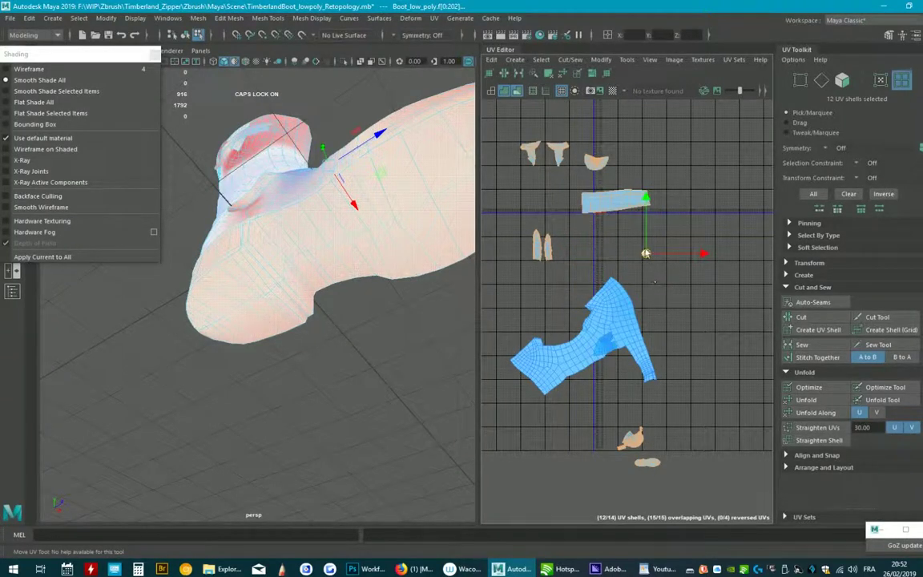
pyautogui.press('Delete')
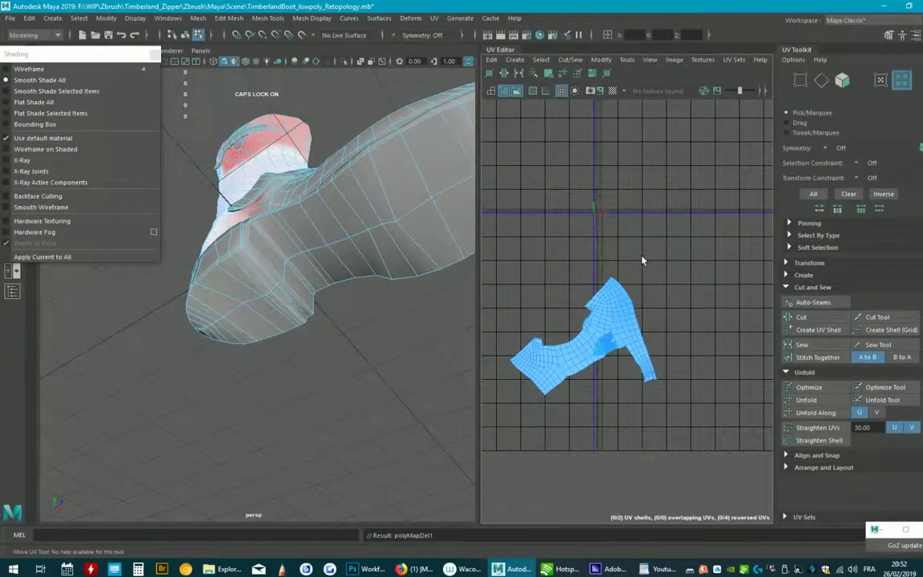
# Step: Select the rectangular strip shell, switch to face selection, and orbit to the boot's side
pyautogui.click(639, 236)
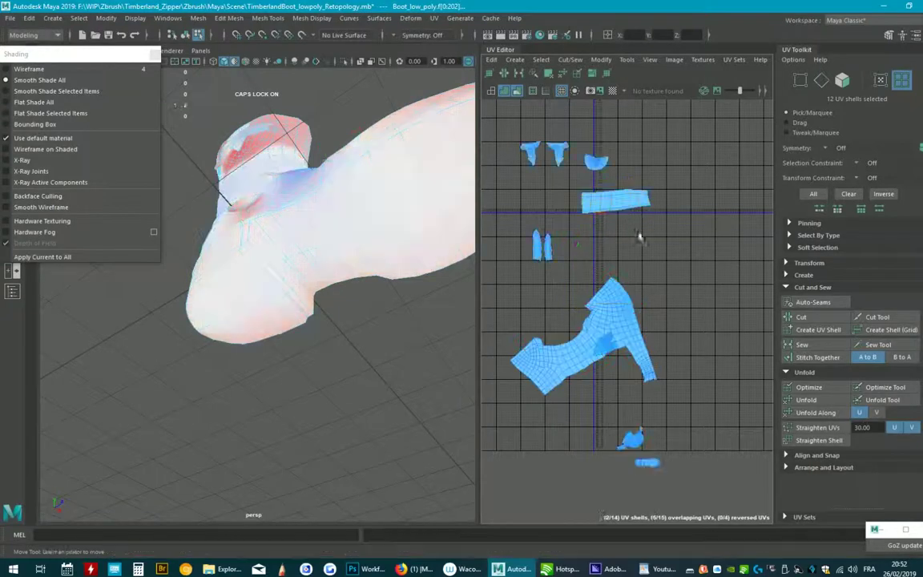
pyautogui.click(621, 210)
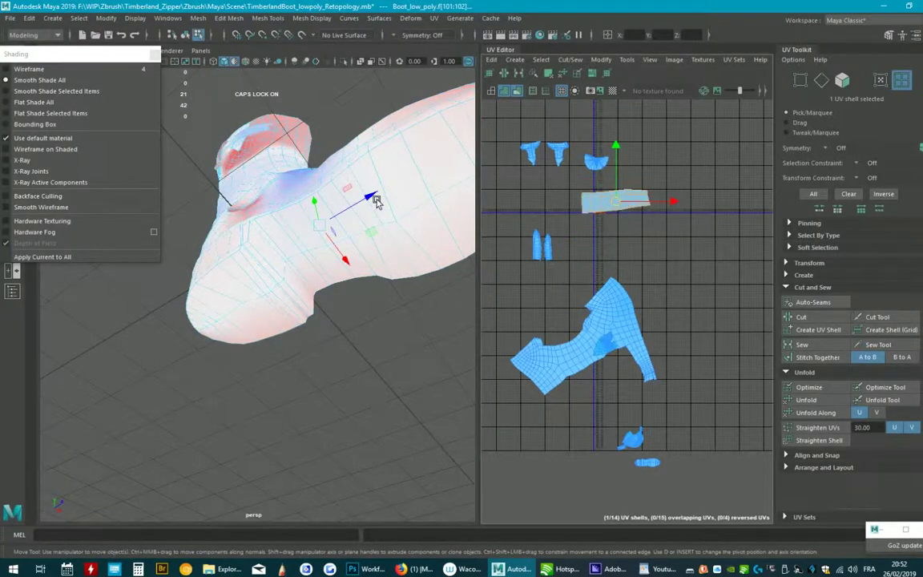
pyautogui.press('F9')
pyautogui.press('F11')
pyautogui.click(422, 258)
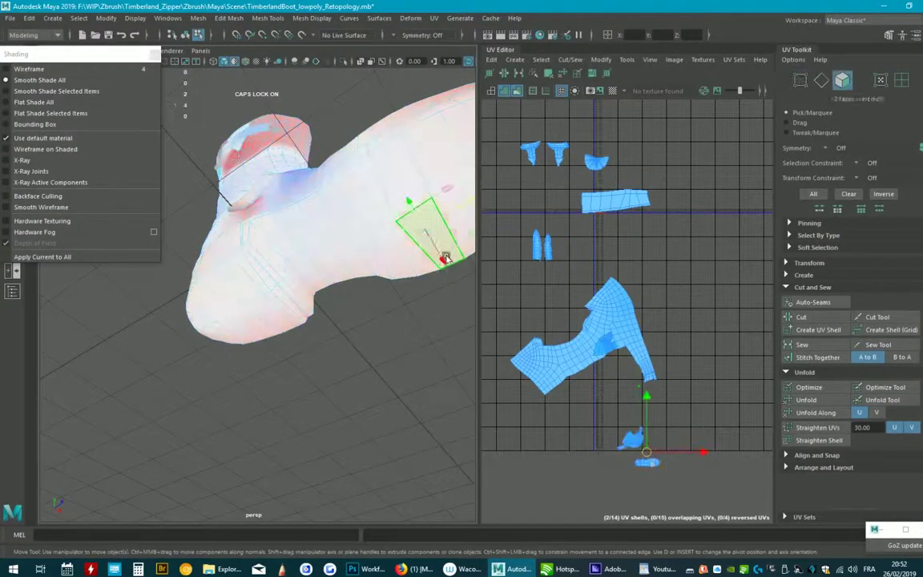
pyautogui.moveTo(439, 257)
pyautogui.keyDown('alt'); pyautogui.mouseDown()
pyautogui.moveTo(448, 303)
pyautogui.moveTo(371, 329)
pyautogui.mouseUp(); pyautogui.keyUp('alt')
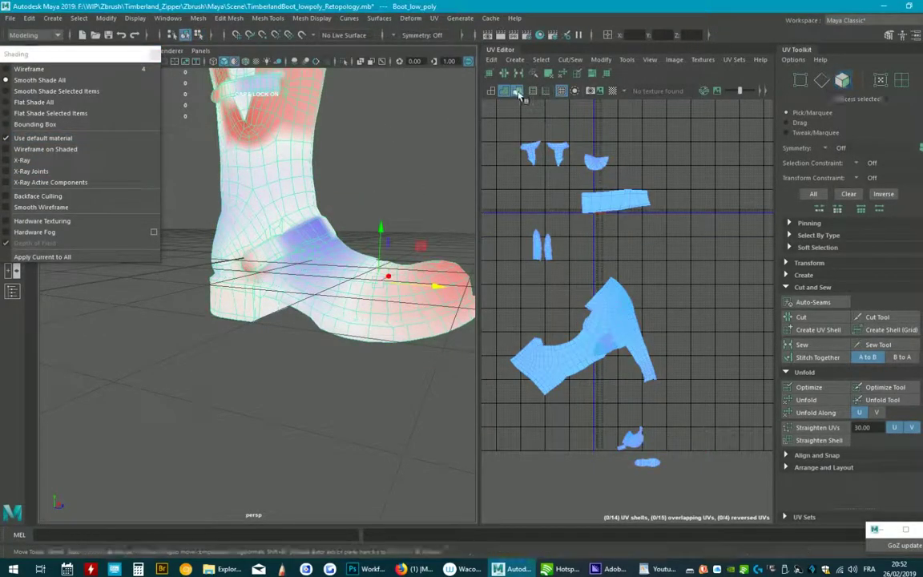
# Step: Return to object mode, turn off UV distortion shading, and switch to the Move tool
pyautogui.press('F8')
pyautogui.click(517, 94)
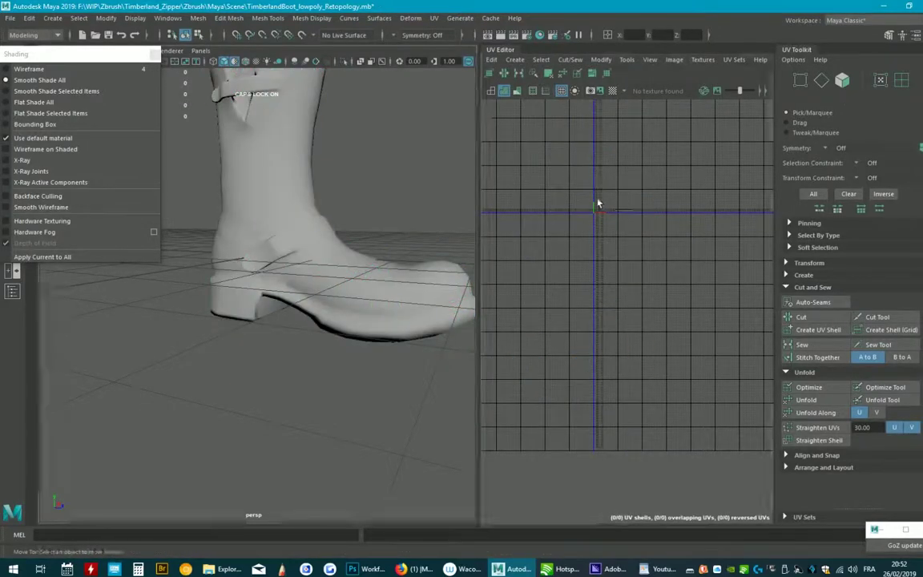
pyautogui.press('w')
pyautogui.moveTo(561, 210); pyautogui.dragTo(603, 207, button='right')
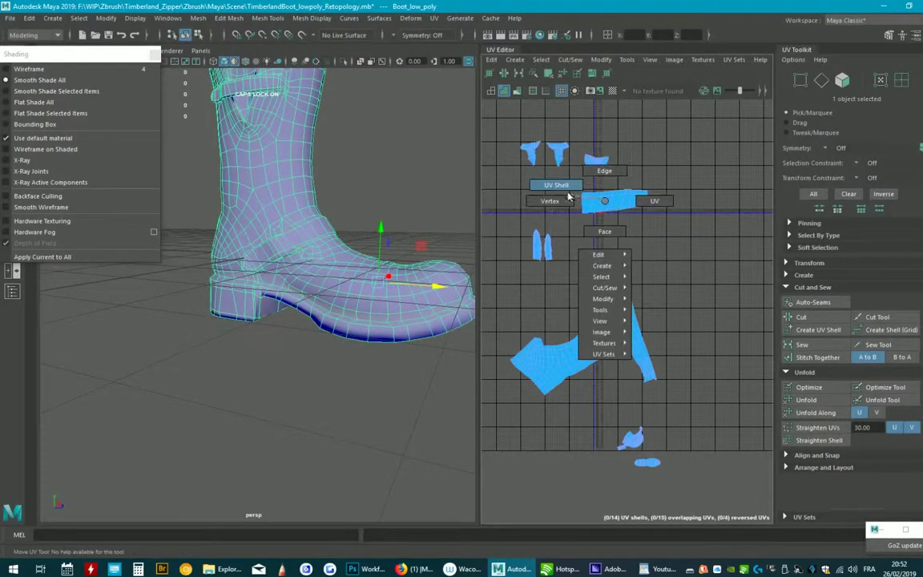
pyautogui.click(602, 207)
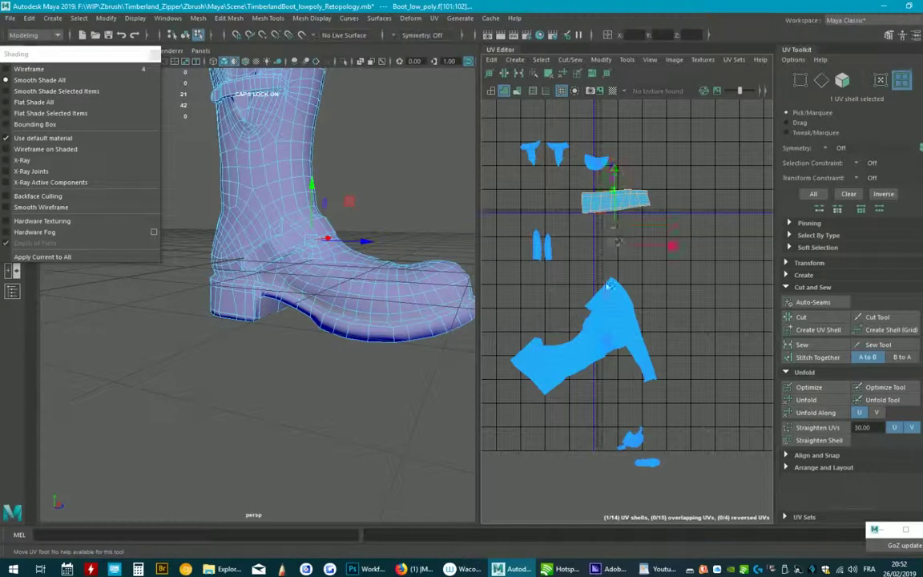
pyautogui.keyDown('alt'); pyautogui.moveTo(657, 200); pyautogui.dragTo(651, 205, button='middle'); pyautogui.keyUp('alt')
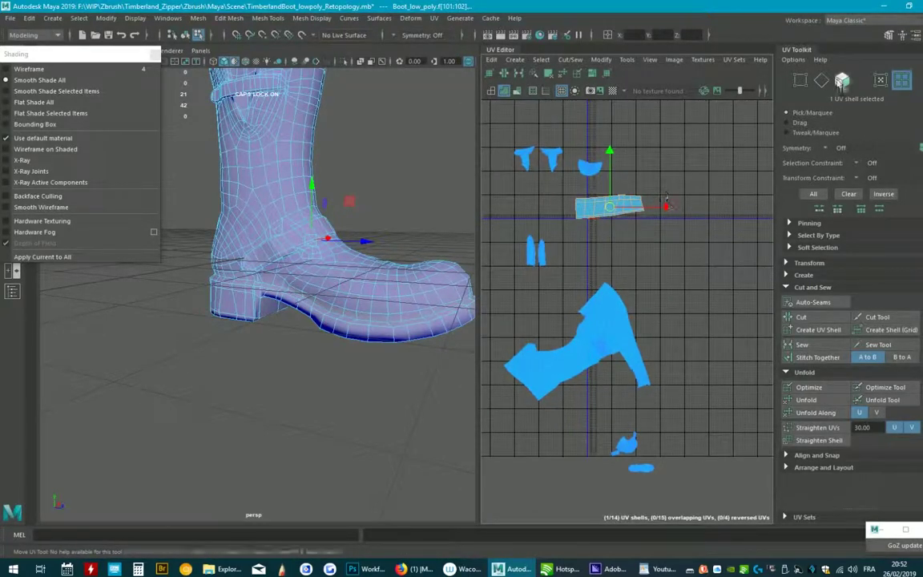
pyautogui.click(880, 80)
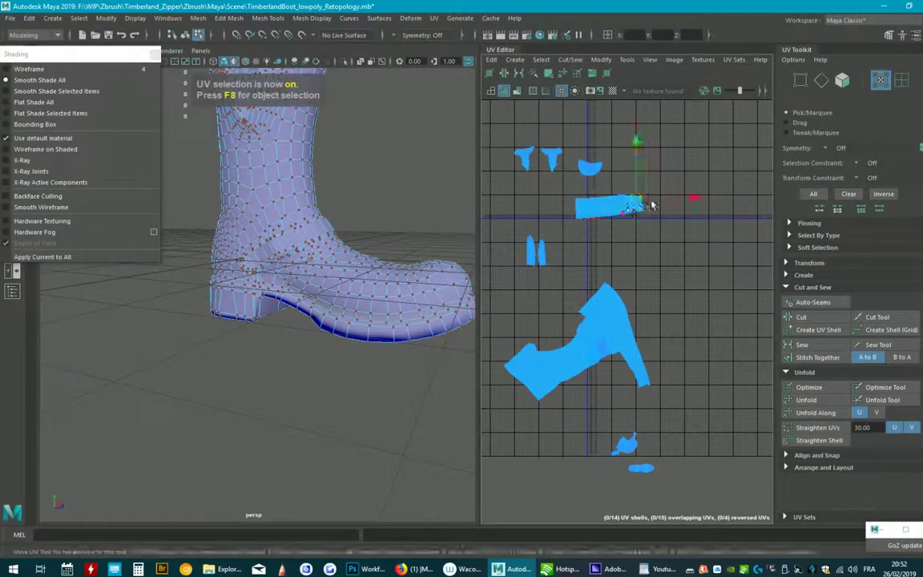
pyautogui.moveTo(621, 180)
pyautogui.mouseDown()
pyautogui.moveTo(641, 200)
pyautogui.moveTo(609, 220)
pyautogui.mouseUp()
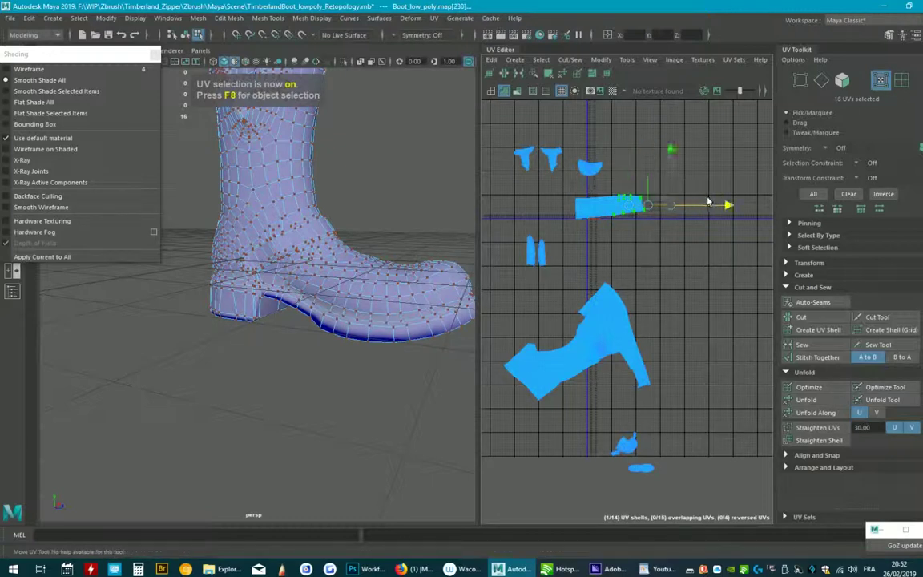
pyautogui.moveTo(625, 183); pyautogui.dragTo(621, 148)
pyautogui.hotkey('ctrl', 'z')
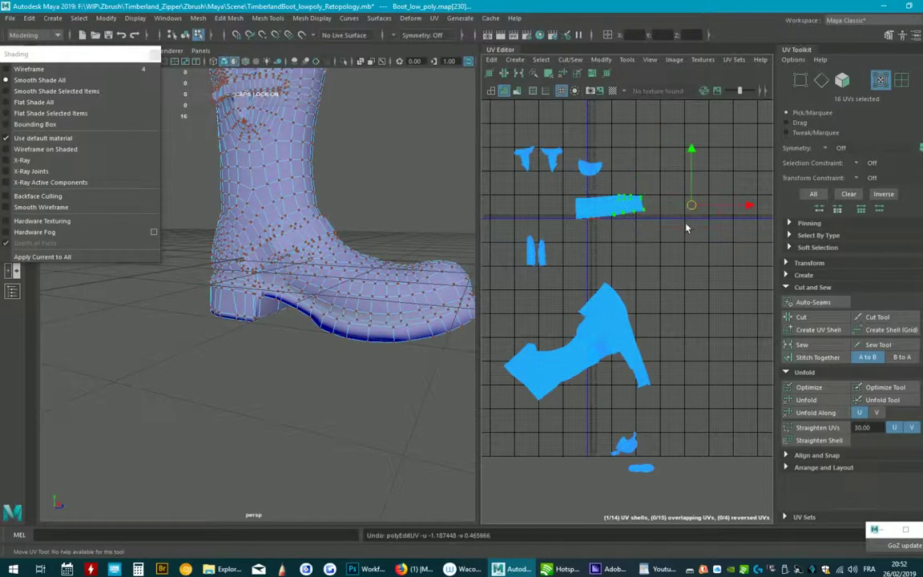
pyautogui.hotkey('ctrl', 'z')
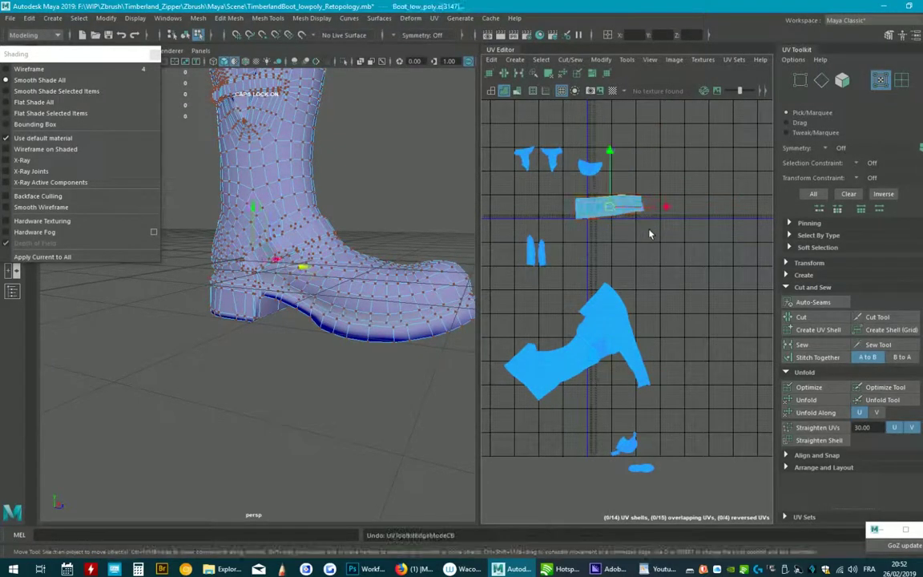
pyautogui.hotkey('ctrl', 'z')
pyautogui.hotkey('ctrl', 'z')
pyautogui.hotkey('ctrl', 'z')
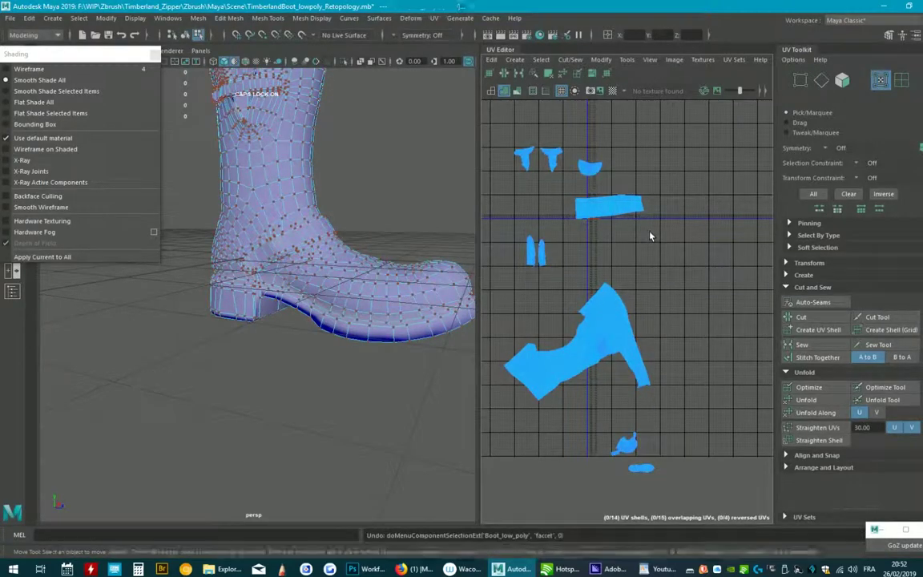
pyautogui.hotkey('ctrl', 'z')
pyautogui.hotkey('ctrl', 'z')
pyautogui.hotkey('ctrl', 'z')
pyautogui.hotkey('ctrl', 'z')
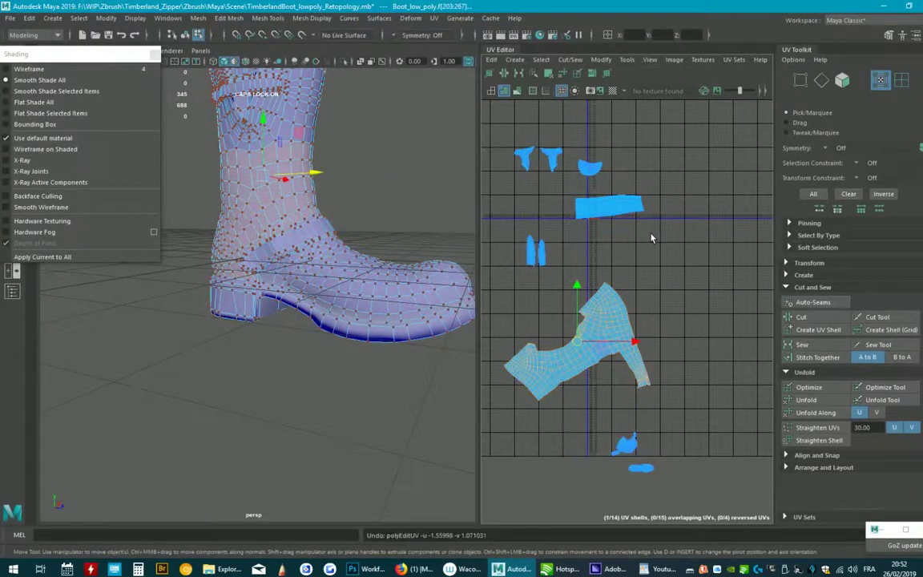
pyautogui.hotkey('ctrl', 'z')
pyautogui.hotkey('ctrl', 'z')
pyautogui.hotkey('ctrl', 'z')
pyautogui.hotkey('ctrl', 'z')
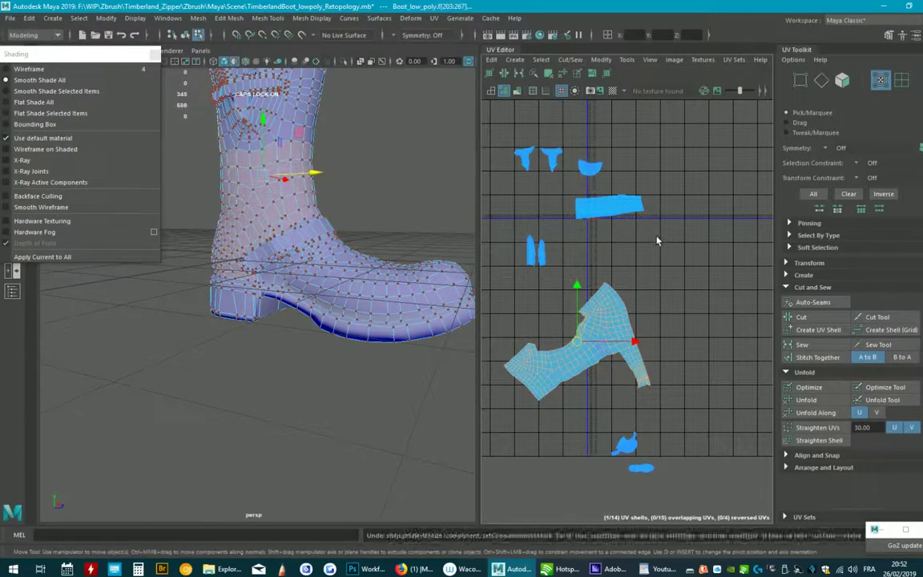
pyautogui.hotkey('ctrl', 'z')
pyautogui.hotkey('ctrl', 'z')
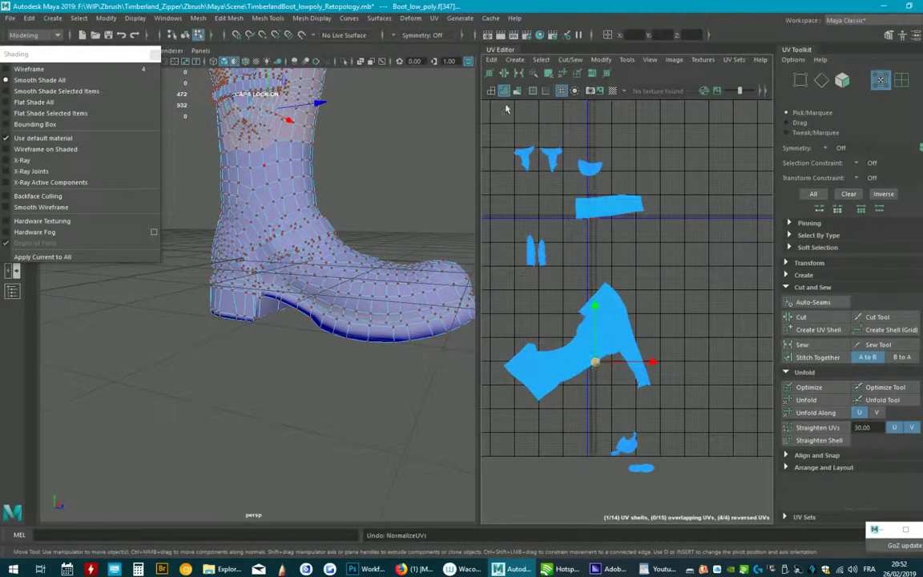
pyautogui.click(806, 400)
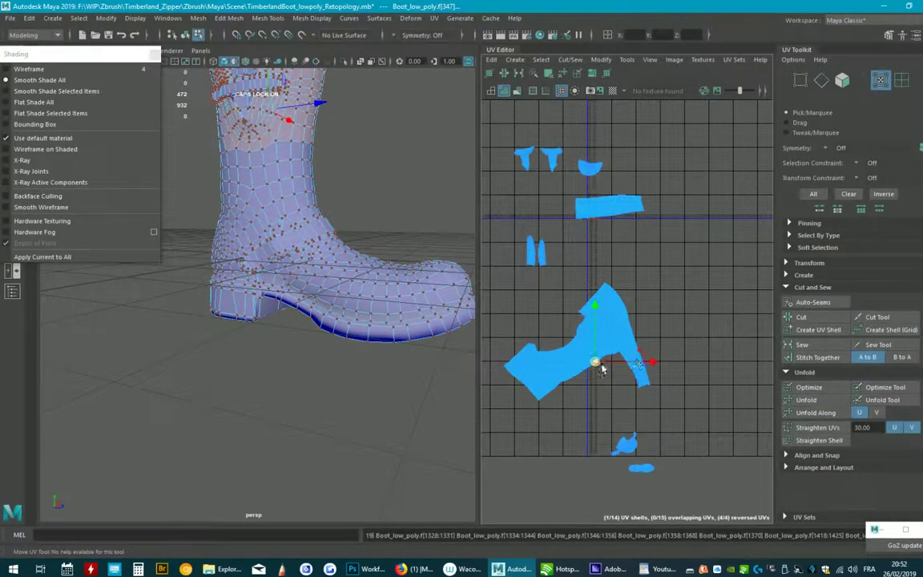
# Step: Move the large UV shell up and right, then unfold the small heel shell flat
pyautogui.moveTo(596, 336); pyautogui.dragTo(629, 285)
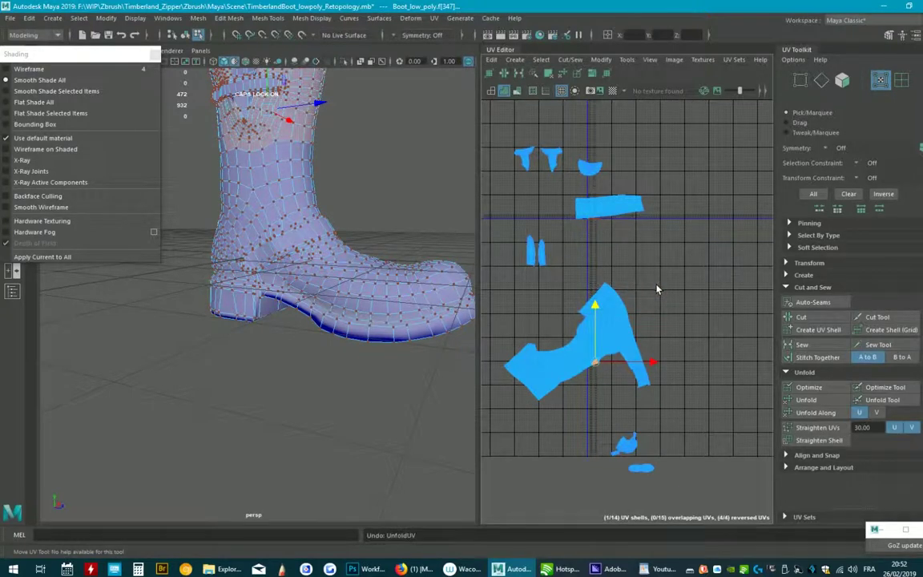
pyautogui.click(601, 304)
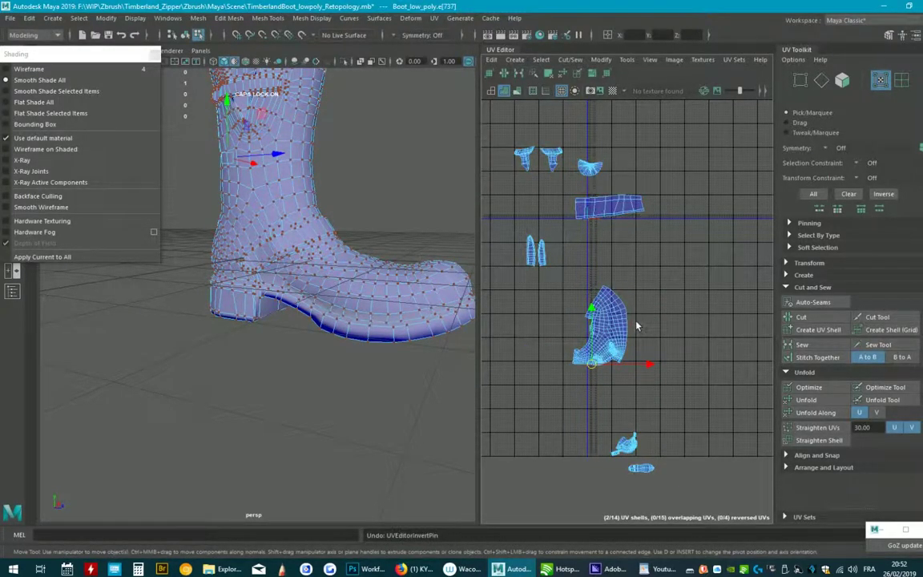
pyautogui.moveTo(637, 326); pyautogui.dragTo(619, 297, button='right')
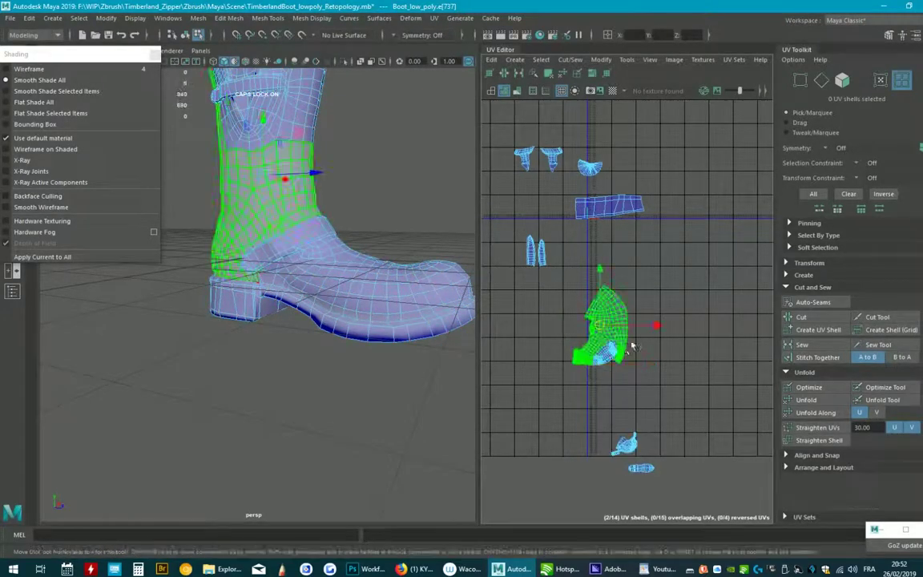
pyautogui.moveTo(599, 327)
pyautogui.mouseDown()
pyautogui.moveTo(598, 266)
pyautogui.moveTo(658, 264)
pyautogui.mouseUp()
pyautogui.click(602, 350)
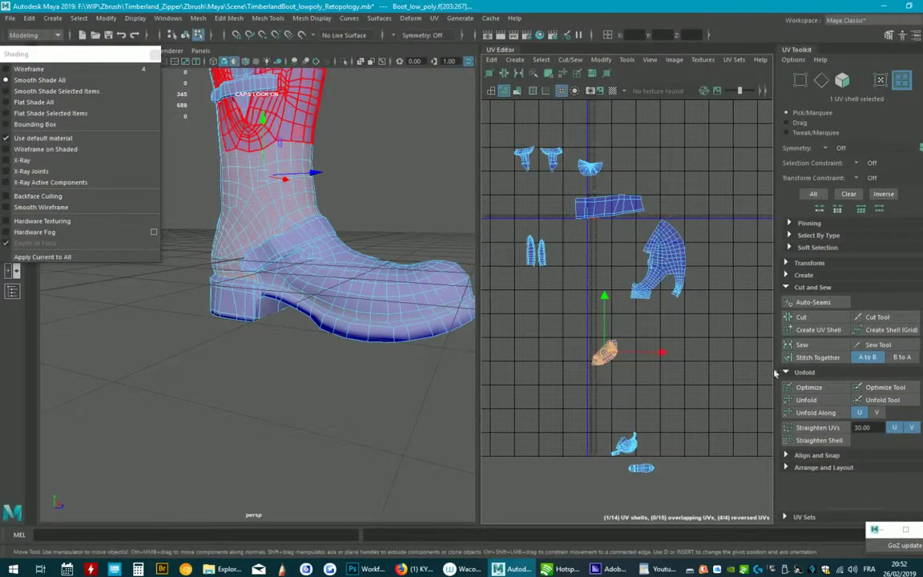
pyautogui.click(806, 400)
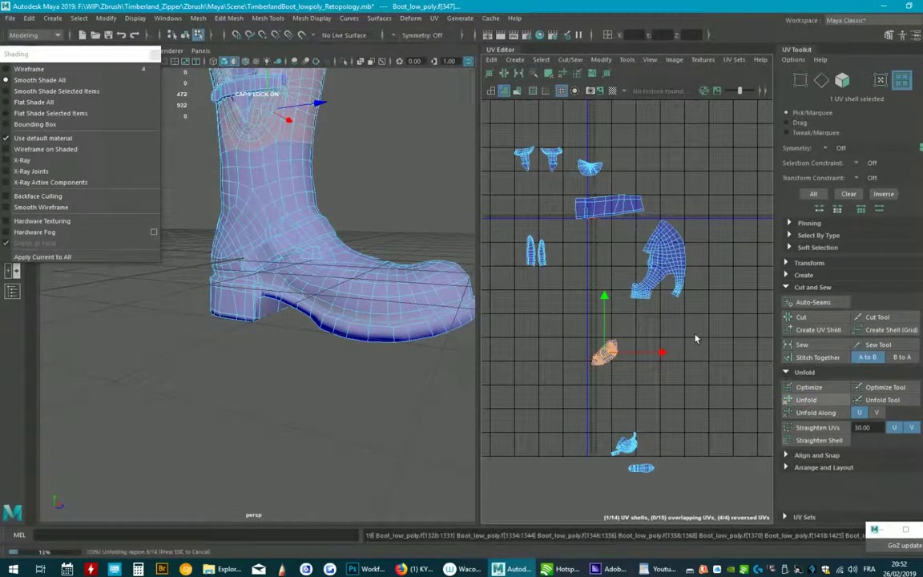
# Step: Shift the large boot shell slightly higher and select the small heel shell below it
pyautogui.click(599, 350)
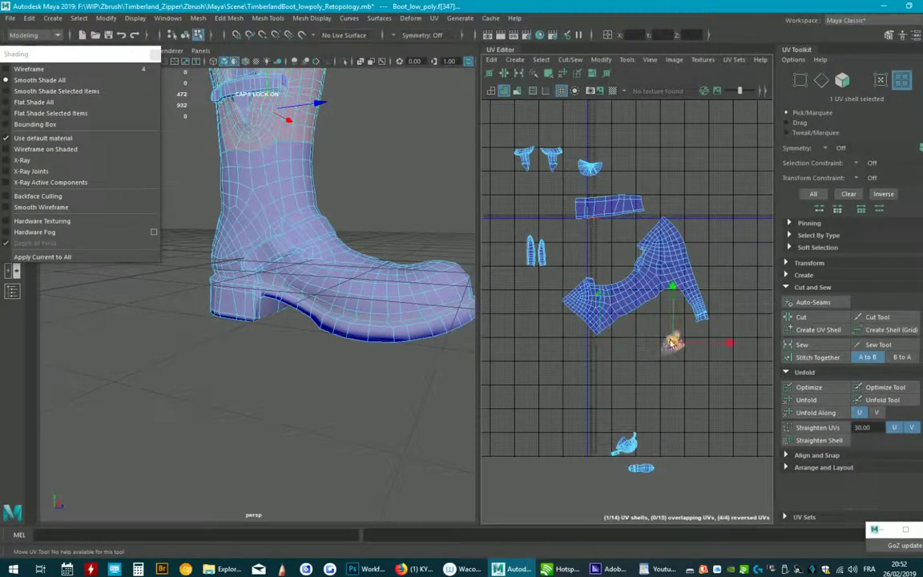
pyautogui.click(504, 91)
pyautogui.click(653, 296)
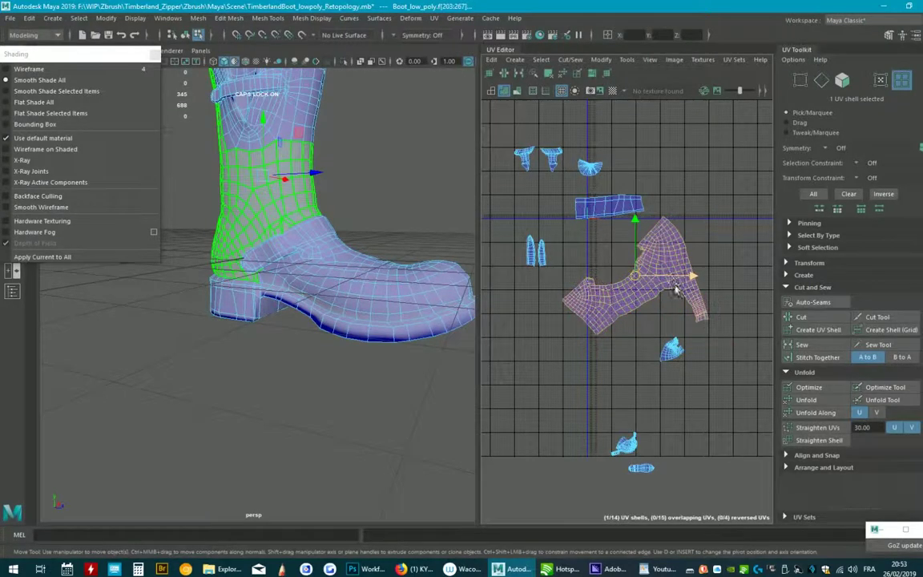
pyautogui.moveTo(642, 274); pyautogui.dragTo(642, 250)
pyautogui.click(672, 350)
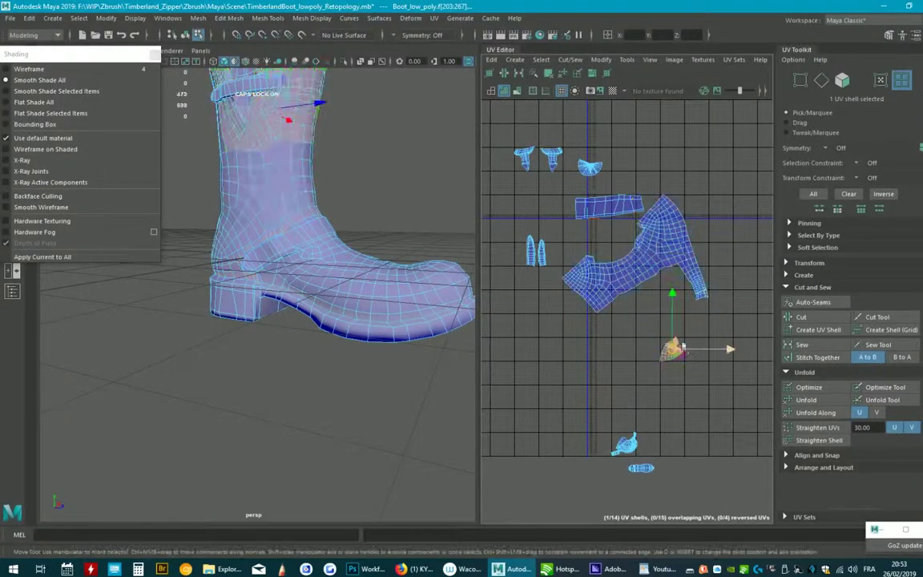
# Step: Turn on Image > Display UV Shell Borders to outline the shells in pink
pyautogui.click(671, 63)
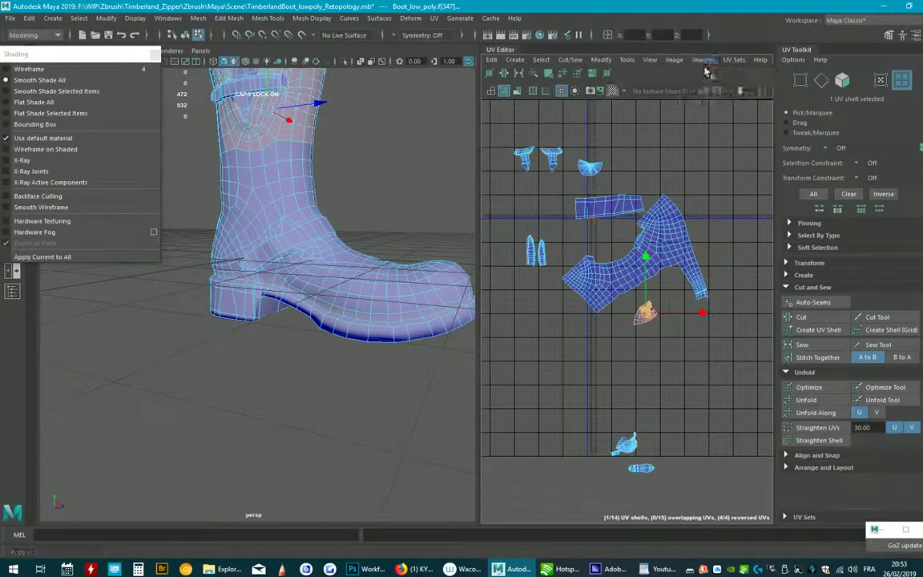
pyautogui.click(706, 80)
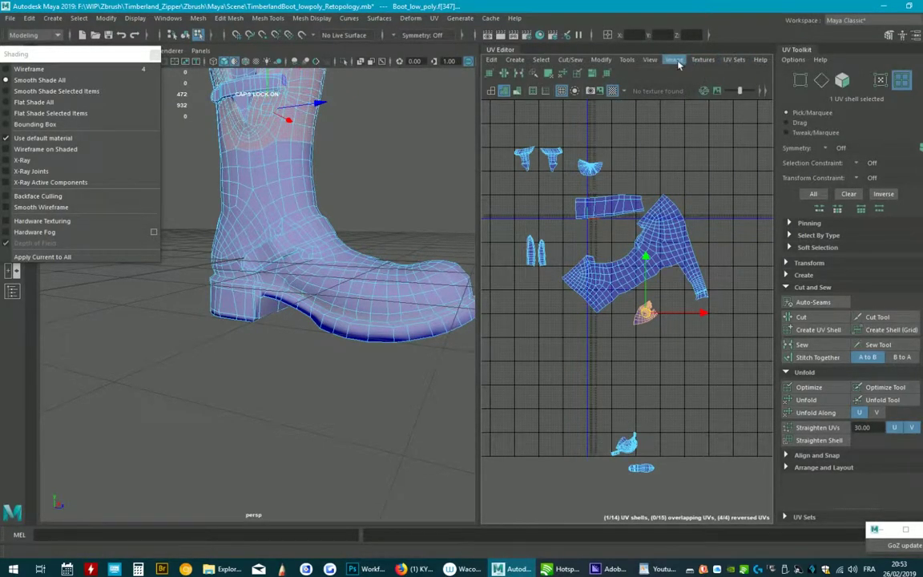
pyautogui.click(678, 63)
pyautogui.click(671, 125)
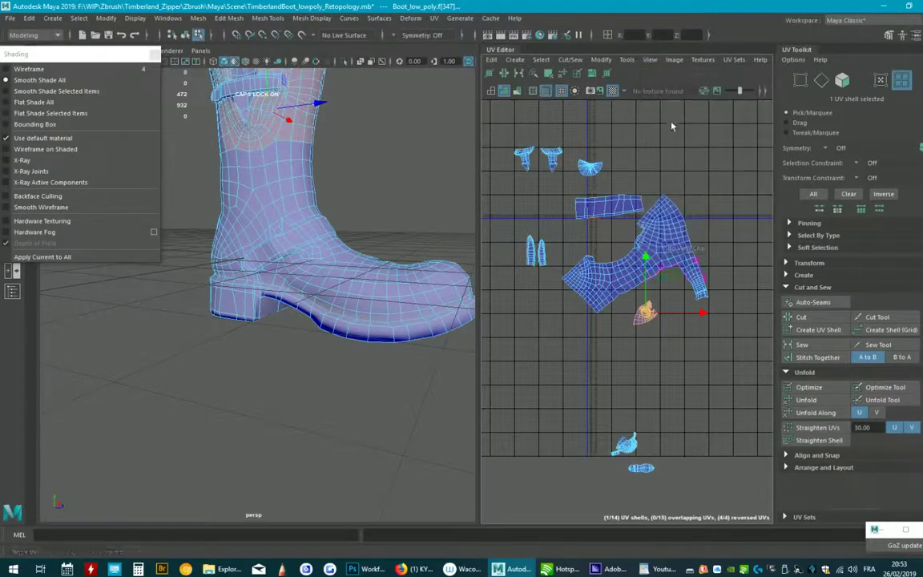
pyautogui.scroll(5, 650, 320)
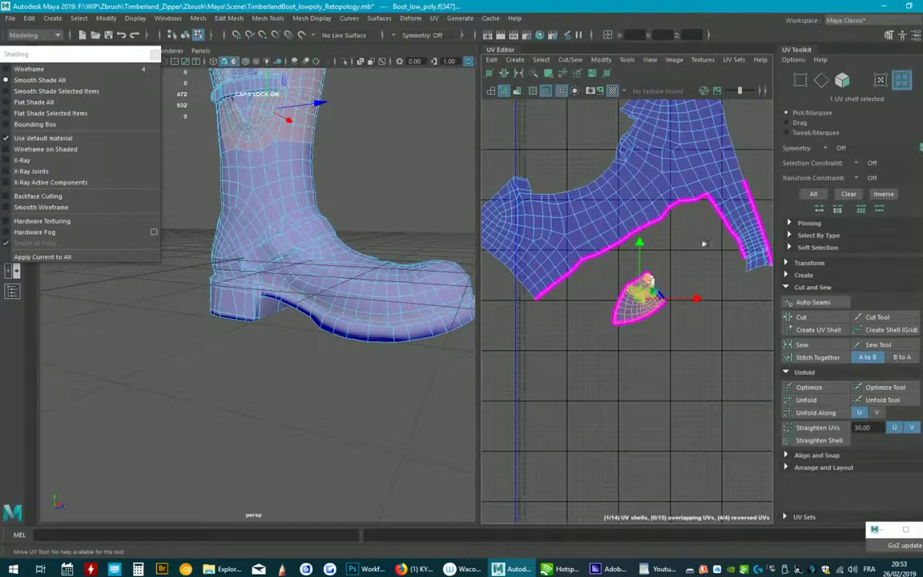
# Step: Move the left small shell down-left and nudge the centre T-shaped shell downward
pyautogui.scroll(-5, 703, 242)
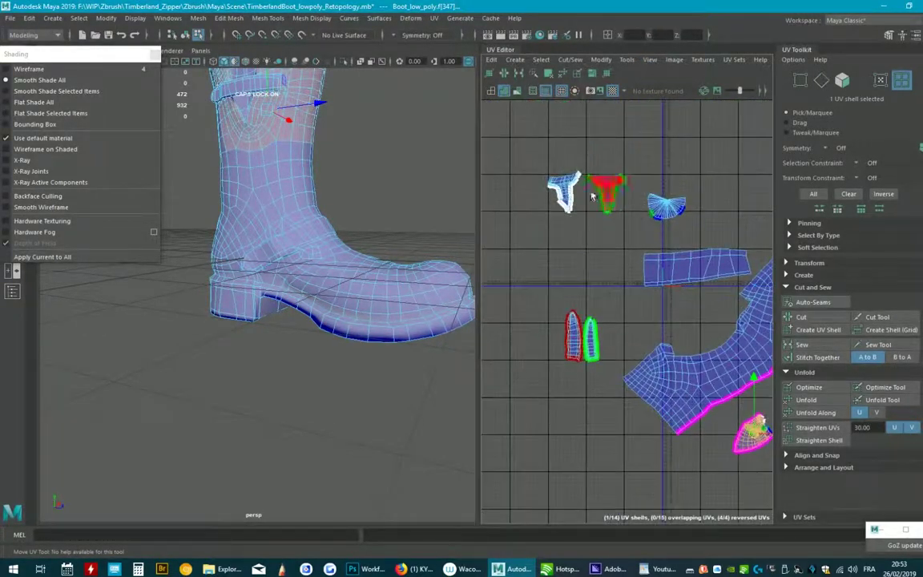
pyautogui.click(564, 190)
pyautogui.moveTo(563, 193); pyautogui.dragTo(544, 212)
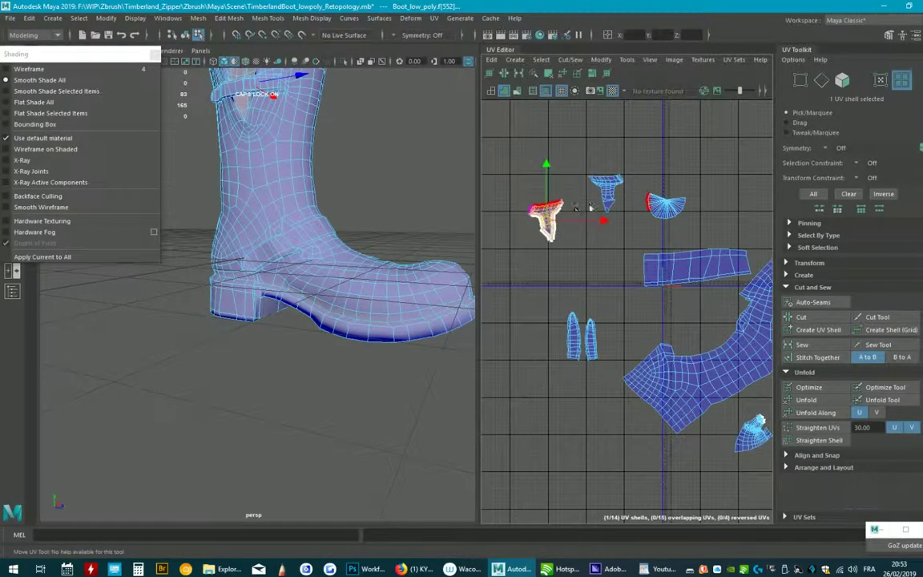
pyautogui.click(607, 210)
pyautogui.moveTo(607, 215); pyautogui.dragTo(607, 241)
pyautogui.scroll(-2, 637, 263)
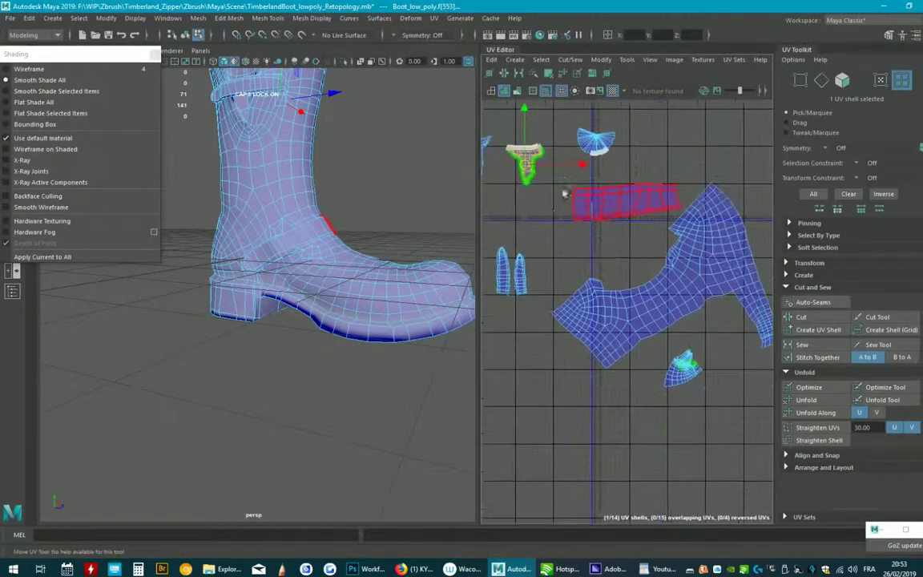
pyautogui.scroll(3, 637, 263)
pyautogui.scroll(3, 561, 209)
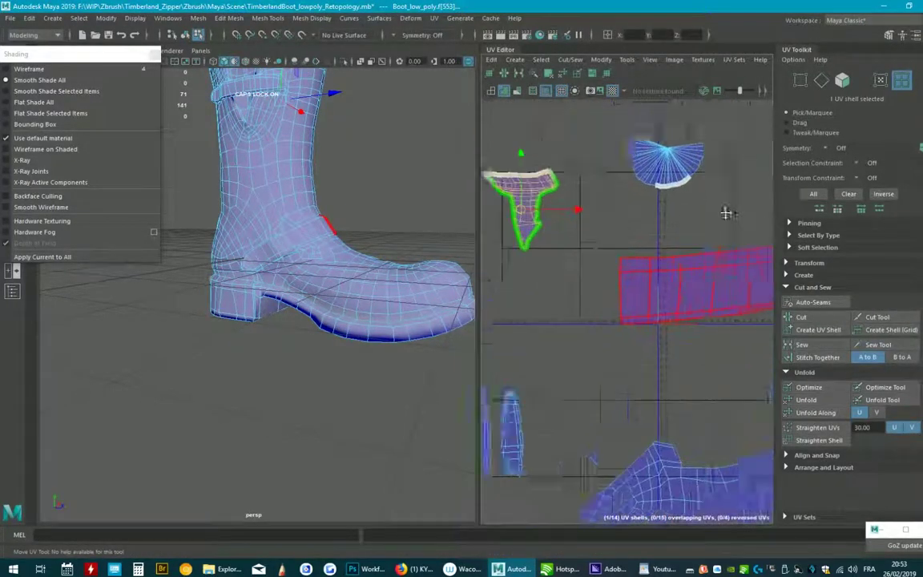
pyautogui.click(521, 188)
pyautogui.click(491, 190)
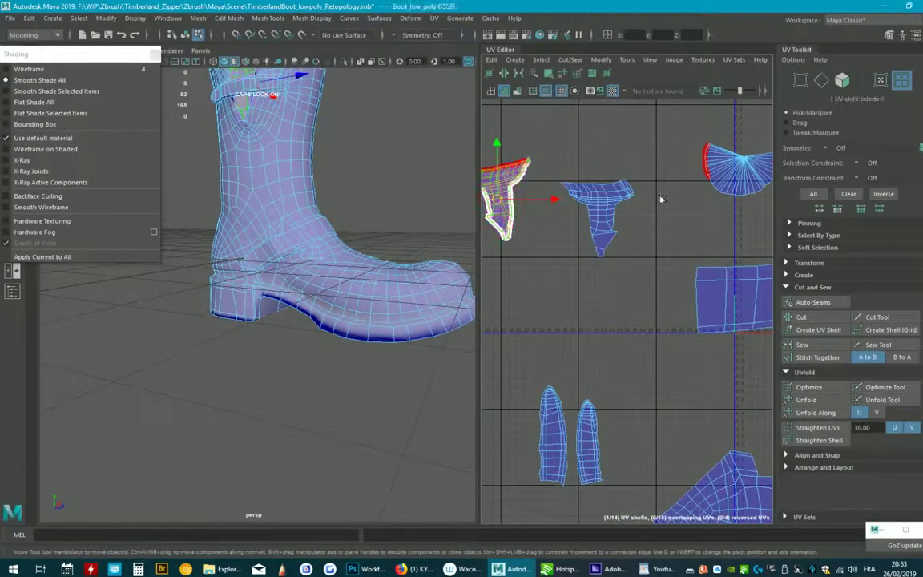
pyautogui.click(601, 202)
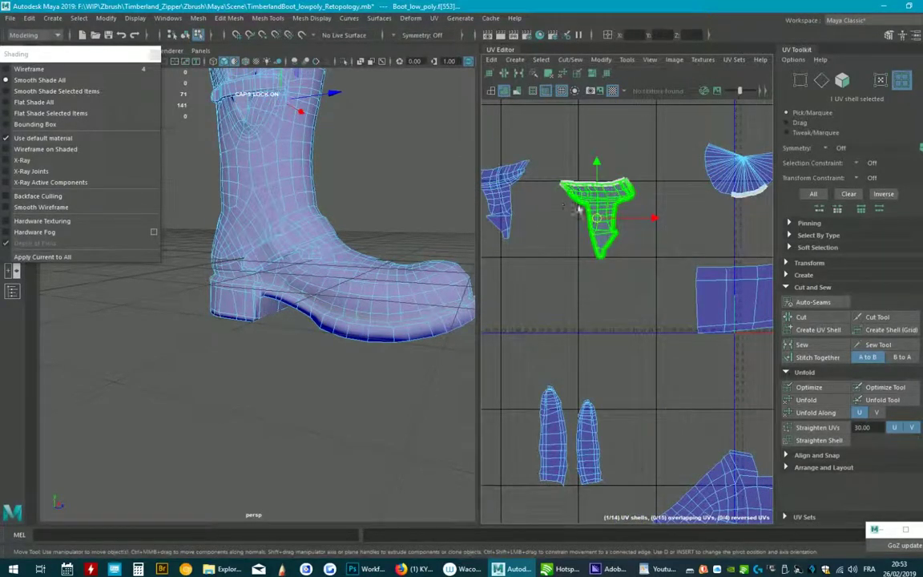
pyautogui.scroll(5, 633, 221)
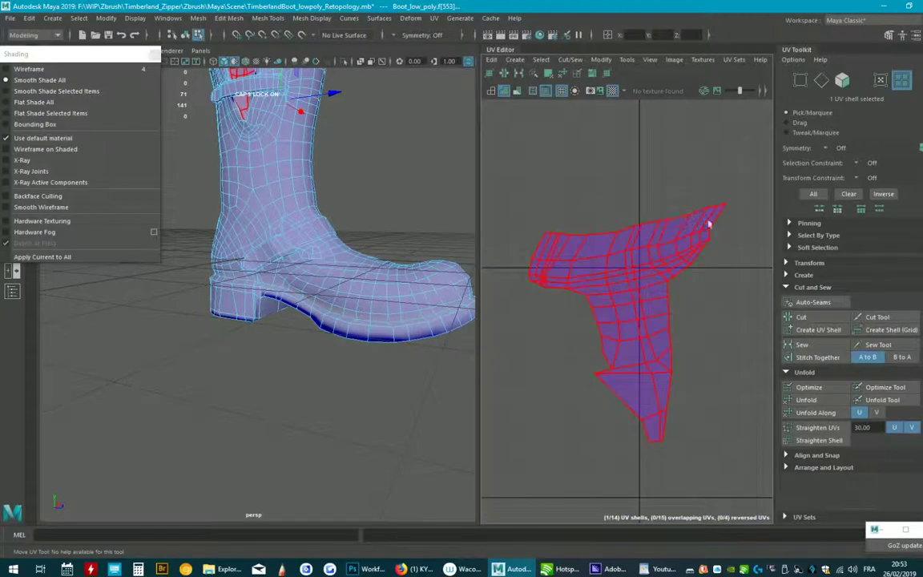
# Step: In edge mode, select the T-shell's top border, try Cut/Sew > Sew, then undo it
pyautogui.press('F10')
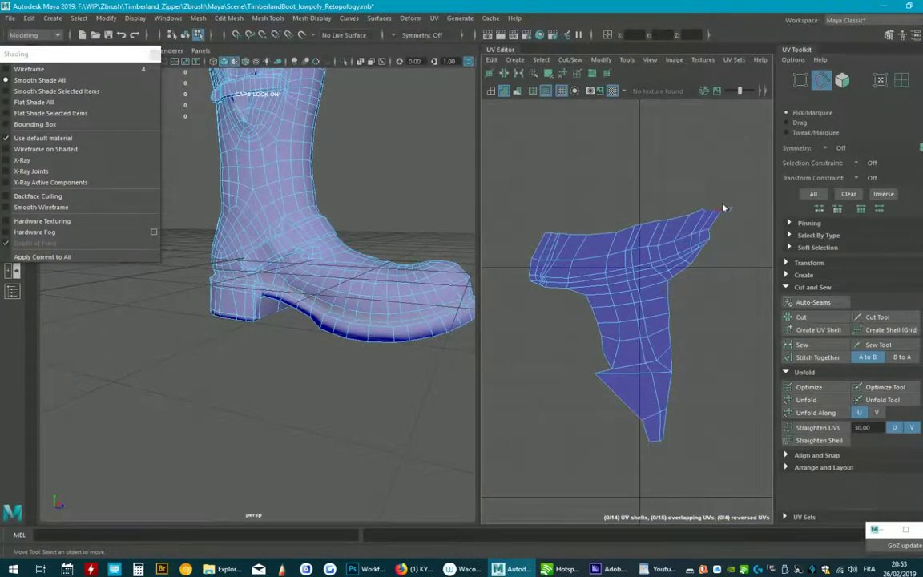
pyautogui.click(722, 207)
pyautogui.keyDown('shift'); pyautogui.doubleClick(548, 235); pyautogui.keyUp('shift')
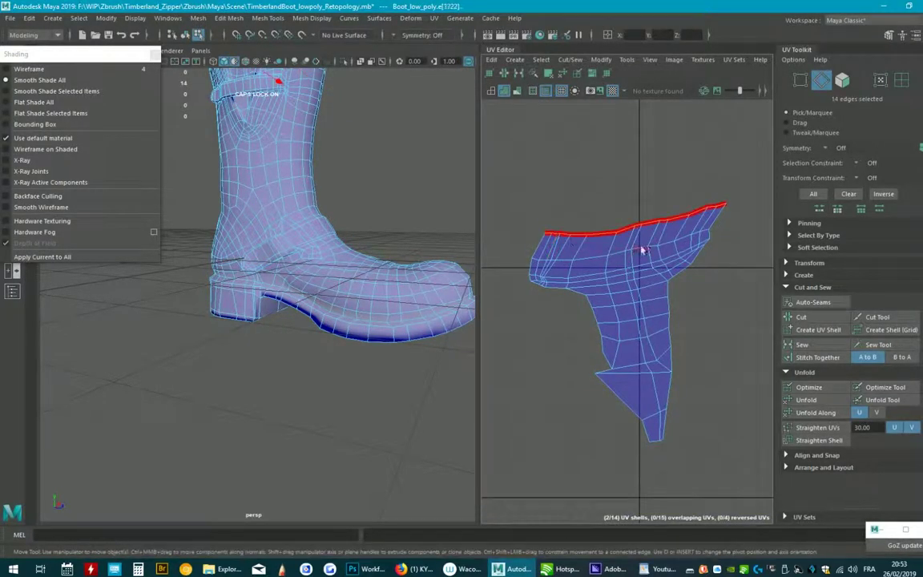
pyautogui.scroll(-2, 711, 221)
pyautogui.click(570, 59)
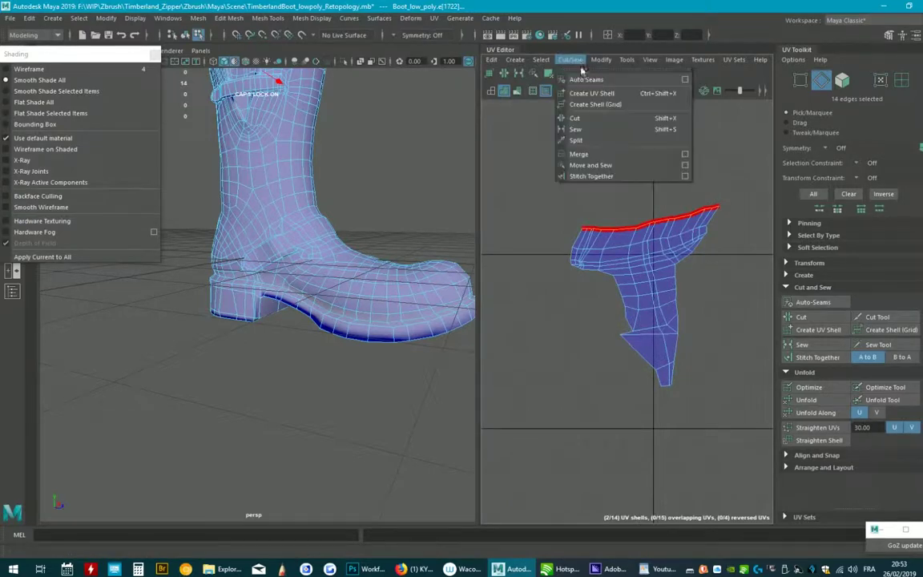
pyautogui.click(590, 165)
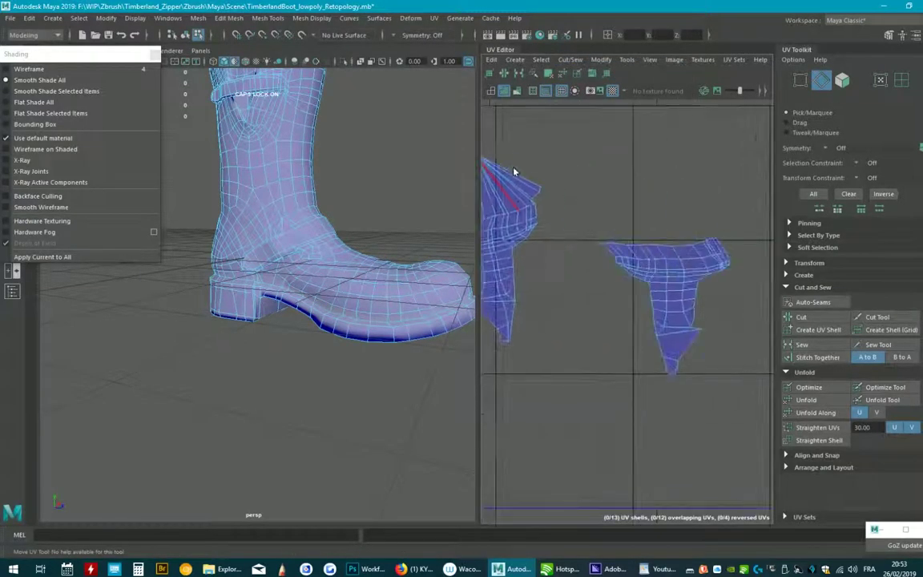
pyautogui.scroll(-3, 514, 210)
pyautogui.scroll(-1, 514, 211)
pyautogui.hotkey('ctrl', 'z')
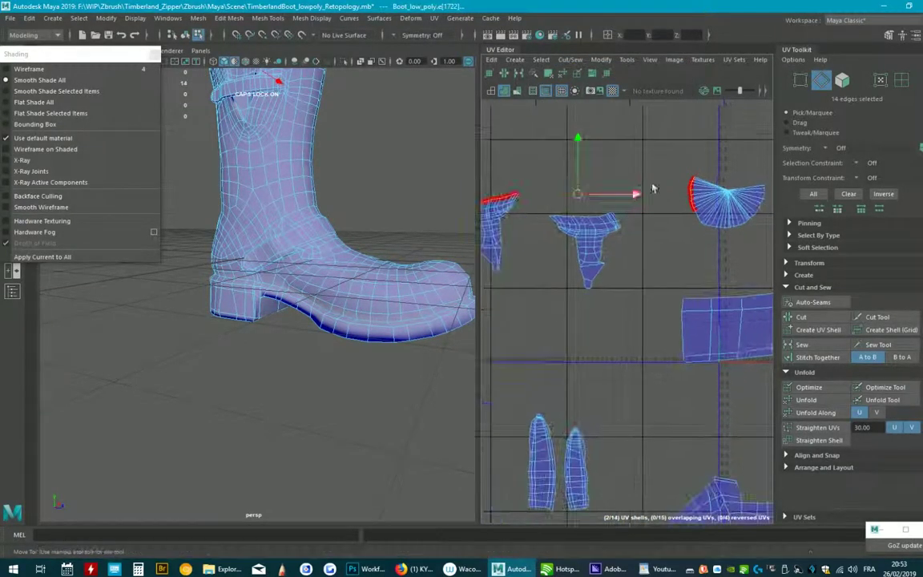
# Step: Bring the whole T-shaped shell into view and reselect its border loop at the tip
pyautogui.scroll(-1, 693, 227)
pyautogui.moveTo(693, 227)
pyautogui.keyDown('alt'); pyautogui.mouseDown(button='middle')
pyautogui.moveTo(633, 220)
pyautogui.moveTo(621, 196)
pyautogui.mouseUp(button='middle'); pyautogui.keyUp('alt')
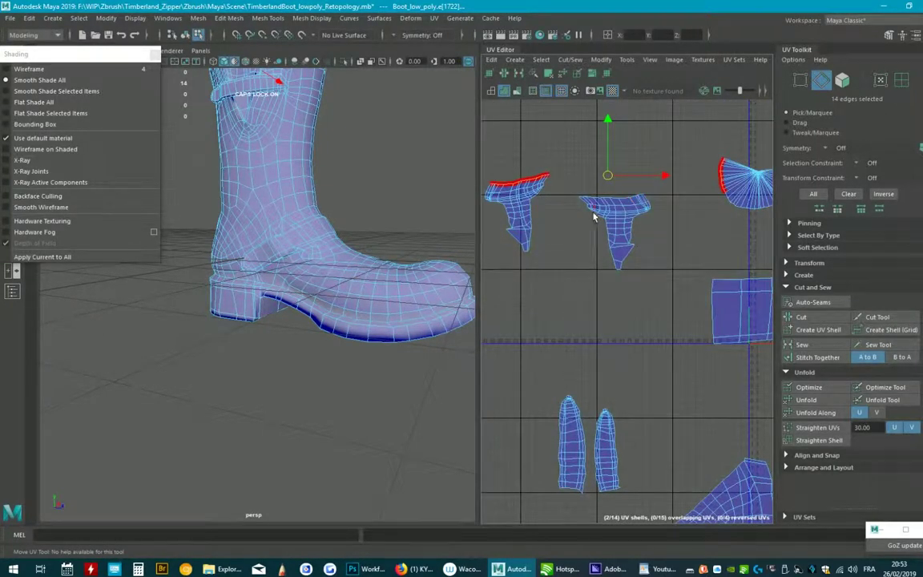
pyautogui.scroll(3, 578, 211)
pyautogui.scroll(2, 667, 155)
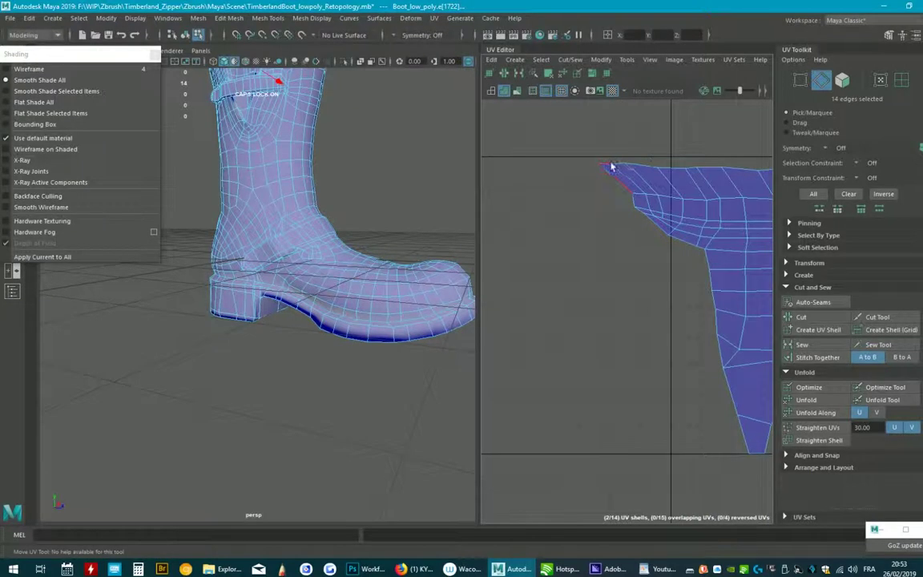
pyautogui.keyDown('alt'); pyautogui.moveTo(685, 162); pyautogui.dragTo(542, 190, button='middle'); pyautogui.keyUp('alt')
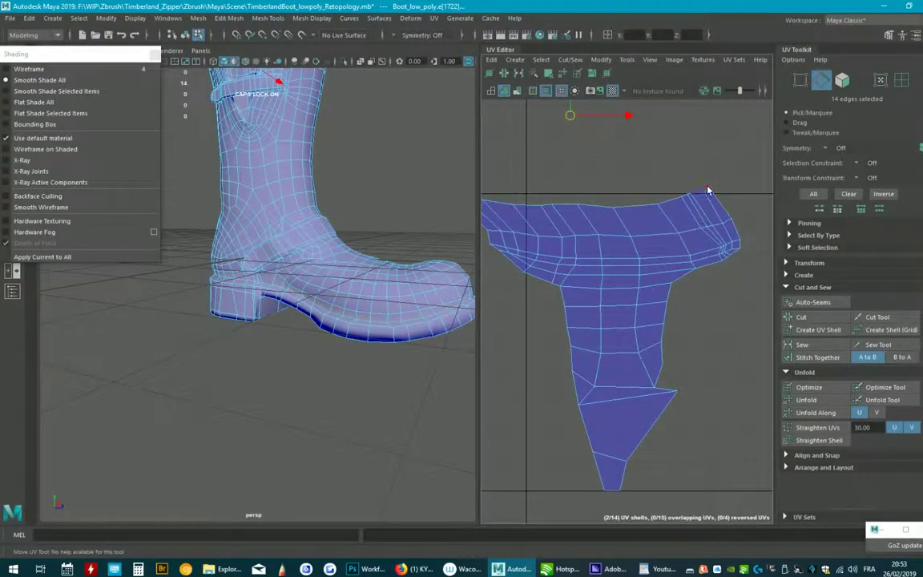
pyautogui.keyDown('shift'); pyautogui.click(704, 191); pyautogui.keyUp('shift')
pyautogui.keyDown('alt'); pyautogui.moveTo(476, 206); pyautogui.dragTo(558, 214, button='middle'); pyautogui.keyUp('alt')
pyautogui.keyDown('shift'); pyautogui.click(546, 212); pyautogui.keyUp('shift')
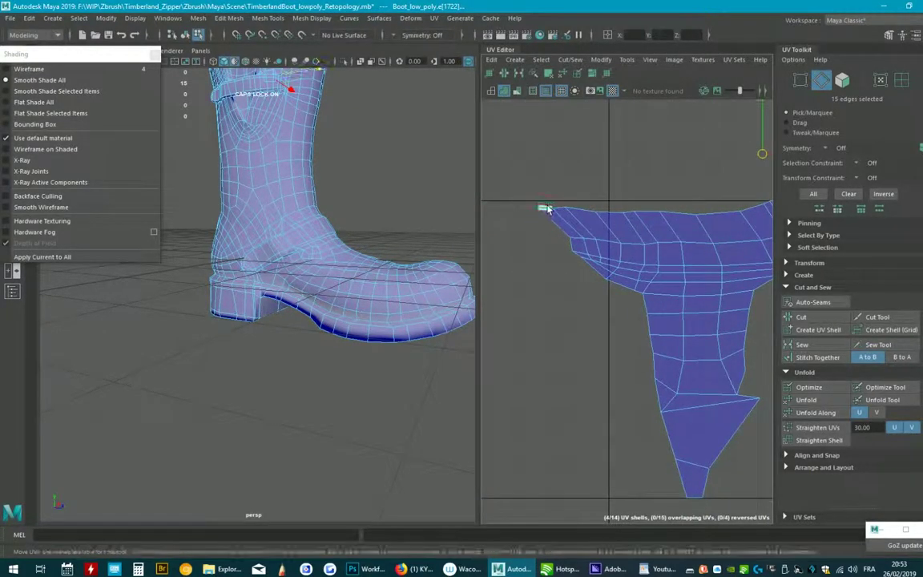
pyautogui.keyDown('shift'); pyautogui.doubleClick(544, 211); pyautogui.keyUp('shift')
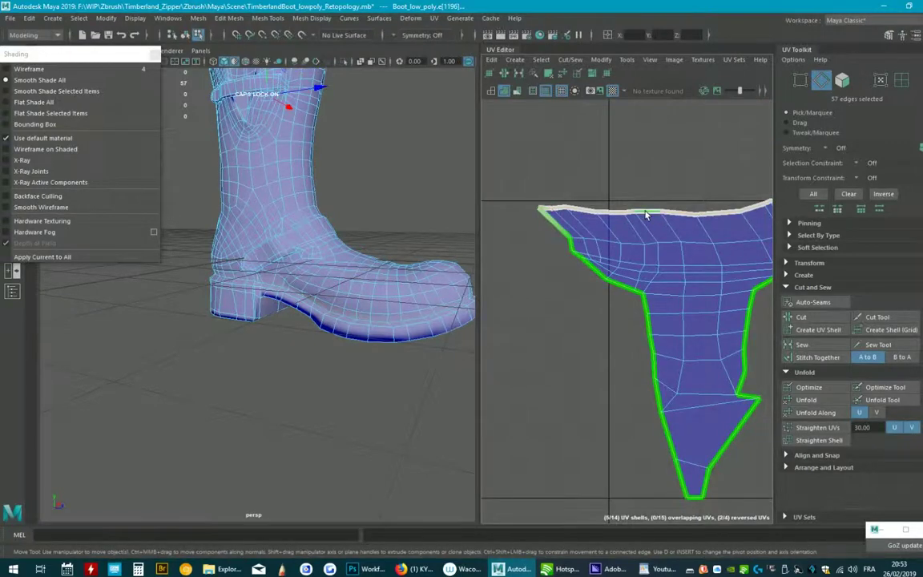
pyautogui.hotkey('ctrl', 'u')
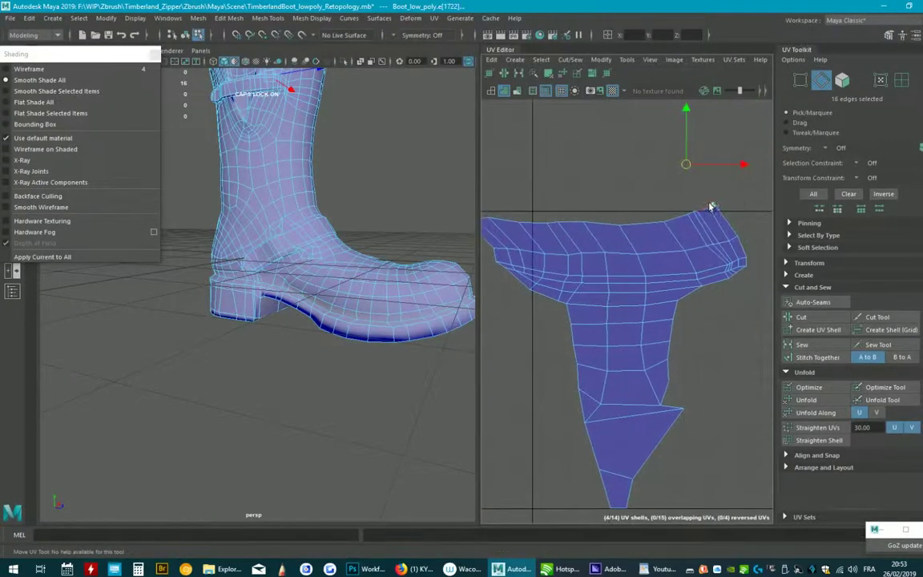
# Step: Select the T-shell's top border edge loop and narrow it to the top-right edges
pyautogui.keyDown('alt'); pyautogui.moveTo(529, 238); pyautogui.dragTo(585, 221, button='middle'); pyautogui.keyUp('alt')
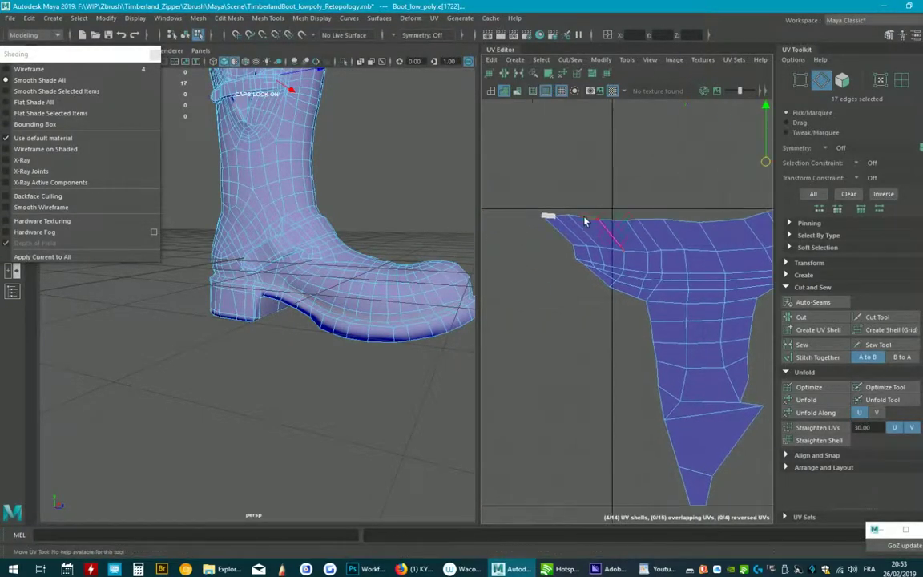
pyautogui.doubleClick(563, 217)
pyautogui.scroll(-2, 670, 219)
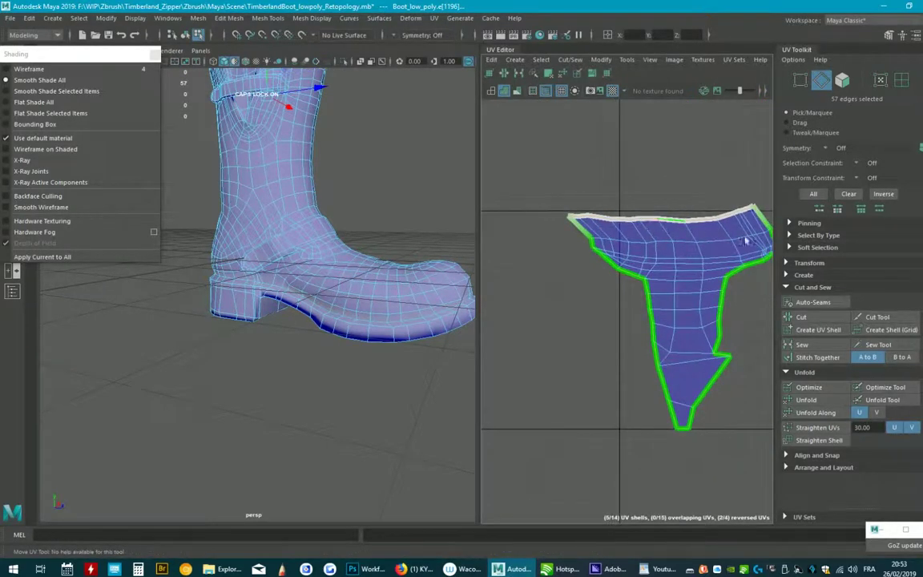
pyautogui.keyDown('alt'); pyautogui.moveTo(536, 281); pyautogui.dragTo(437, 229, button='middle'); pyautogui.keyUp('alt')
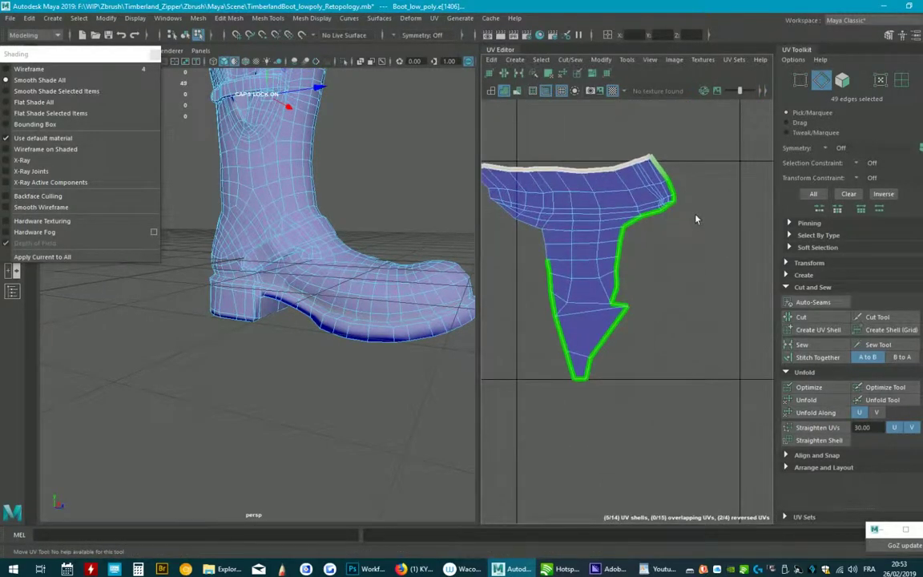
pyautogui.moveTo(696, 175); pyautogui.dragTo(651, 209)
pyautogui.scroll(-2, 625, 204)
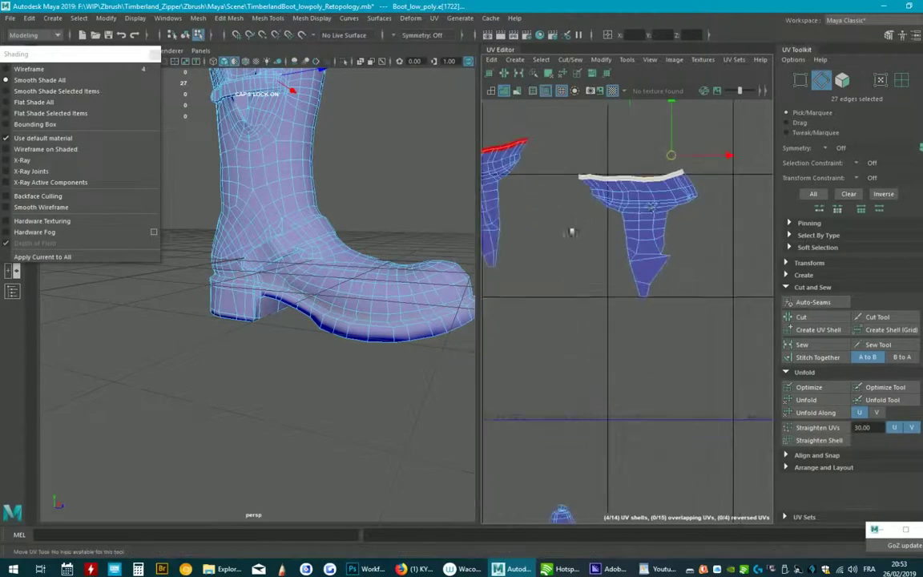
pyautogui.scroll(-2, 596, 184)
pyautogui.scroll(-2, 572, 163)
# Step: Sew the red-edged border onto the top shell and unfold both sewn shells flat
pyautogui.click(569, 59)
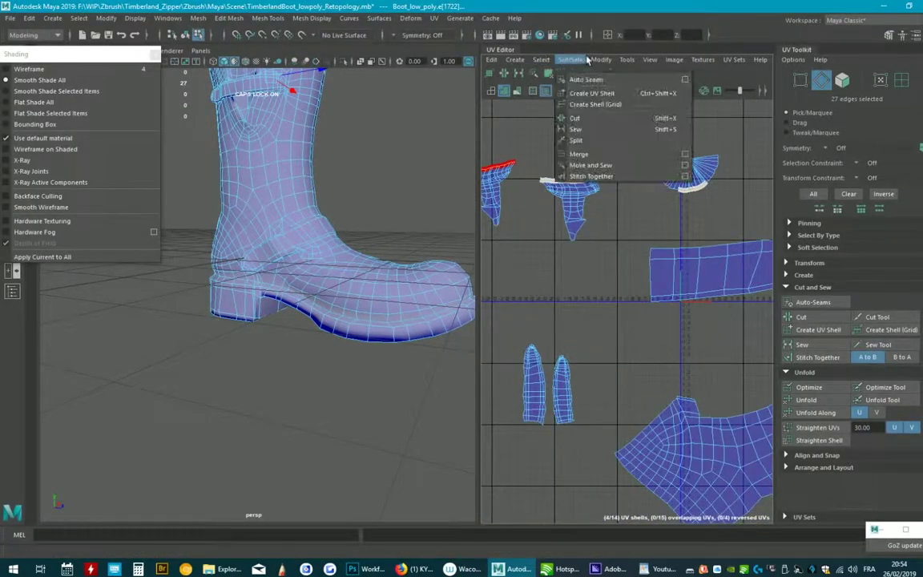
pyautogui.click(577, 130)
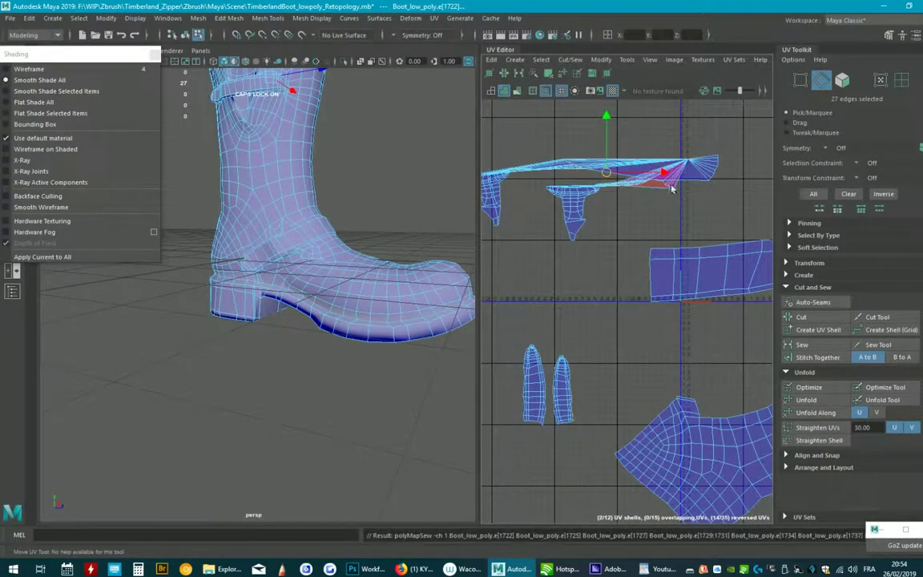
pyautogui.scroll(-1, 672, 187)
pyautogui.click(902, 80)
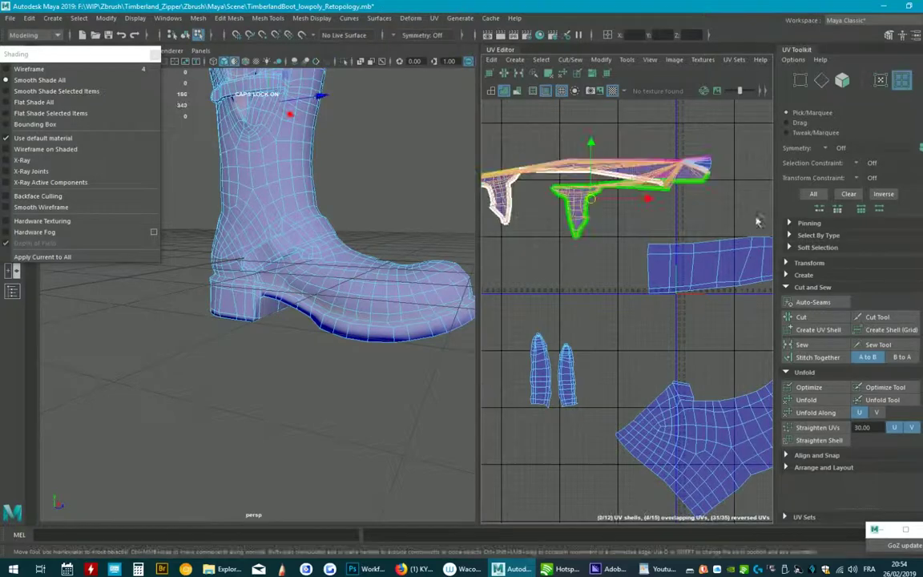
pyautogui.click(825, 402)
pyautogui.scroll(-1, 687, 198)
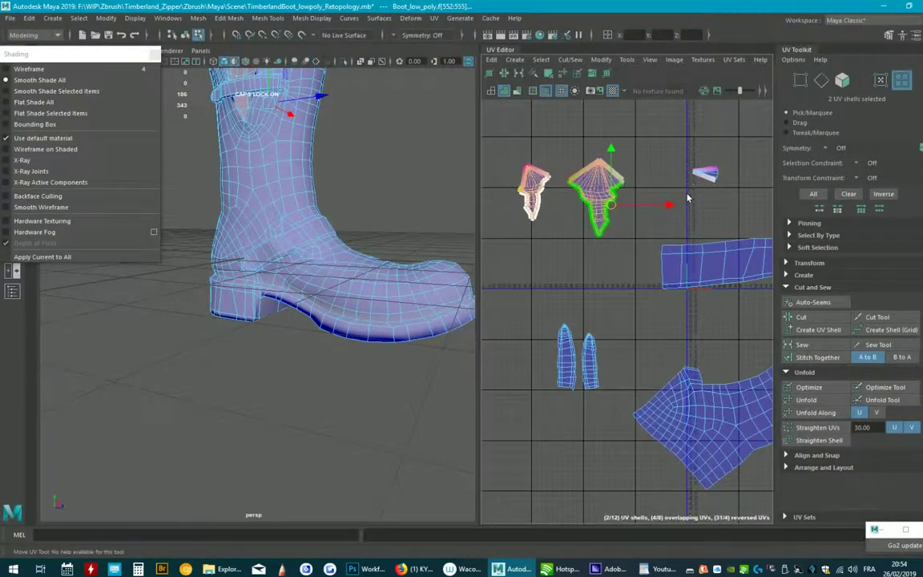
# Step: Select the small fan shell at upper right, centre it, and pick one of its edges
pyautogui.click(705, 173)
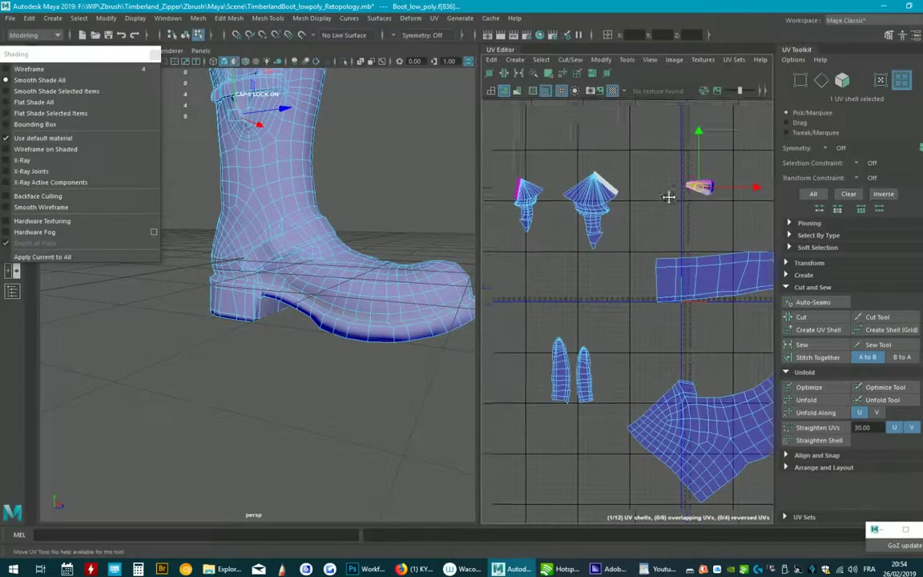
pyautogui.scroll(2, 712, 184)
pyautogui.scroll(2, 716, 180)
pyautogui.keyDown('alt'); pyautogui.moveTo(716, 180); pyautogui.dragTo(680, 274, button='middle'); pyautogui.keyUp('alt')
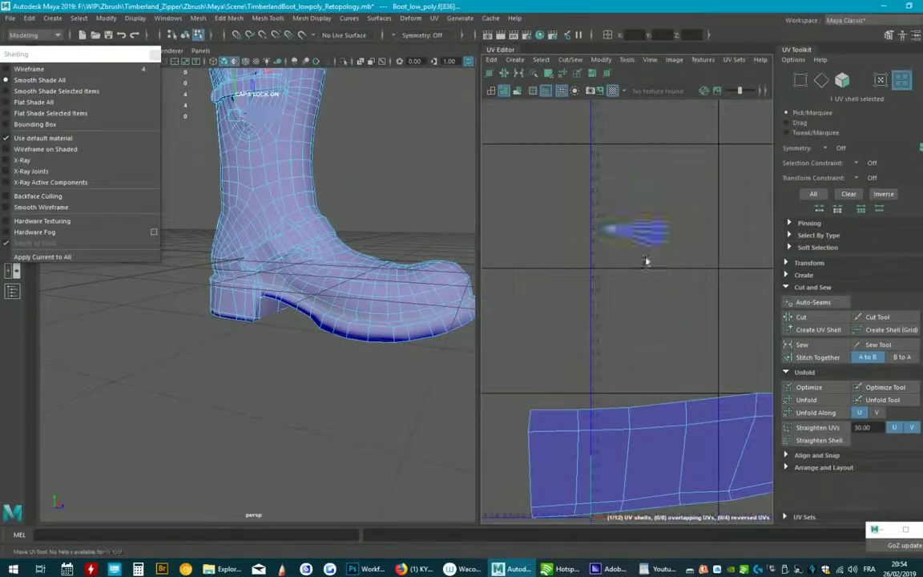
pyautogui.moveTo(652, 207); pyautogui.dragTo(651, 192, button='right')
pyautogui.click(650, 245)
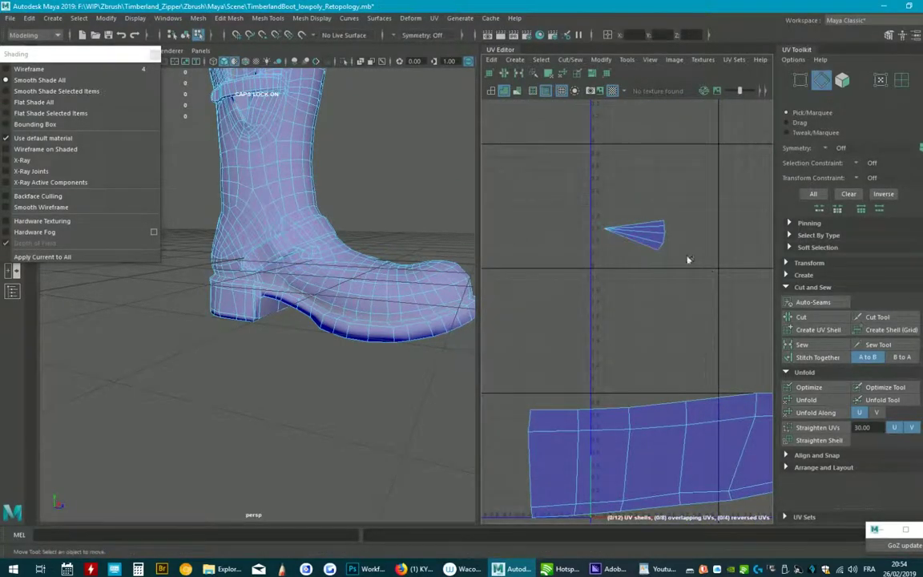
pyautogui.keyDown('alt'); pyautogui.moveTo(687, 259); pyautogui.dragTo(545, 220, button='middle'); pyautogui.keyUp('alt')
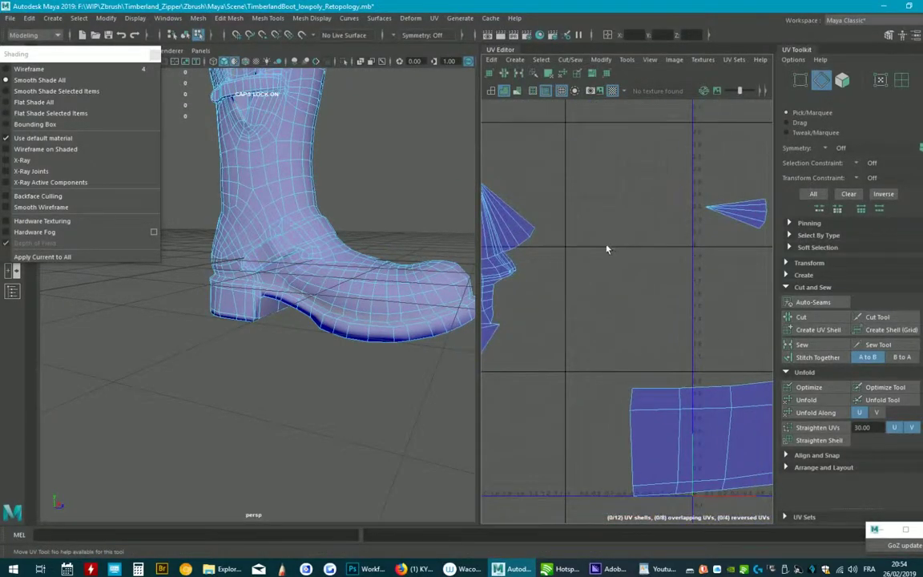
# Step: Select a shared edge and sew the small shell onto the left shell
pyautogui.click(535, 219)
pyautogui.click(570, 59)
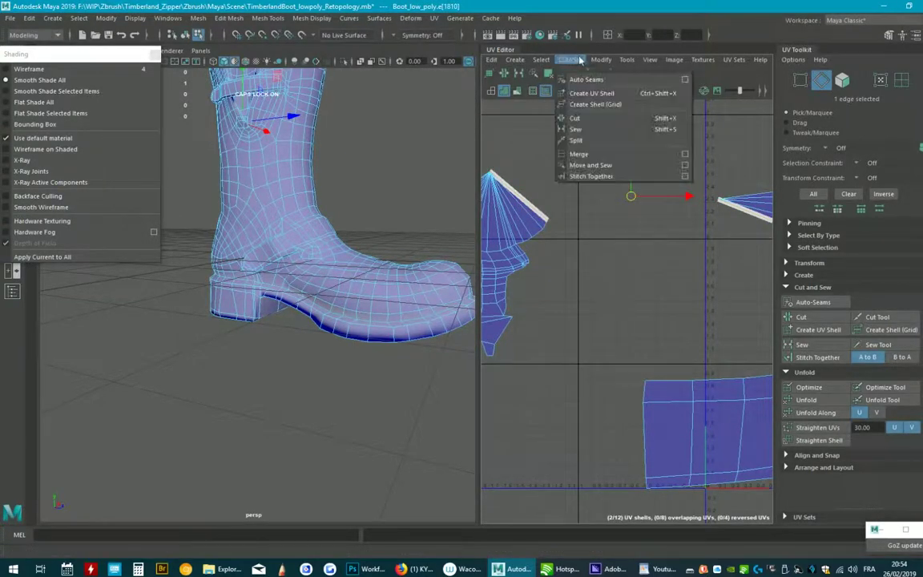
pyautogui.click(588, 153)
pyautogui.scroll(-1, 605, 168)
pyautogui.scroll(-2, 609, 166)
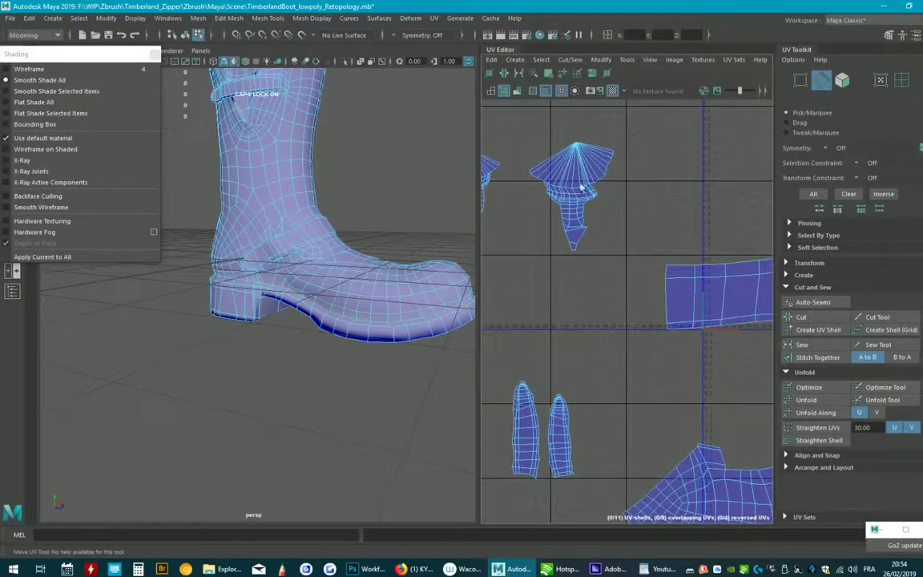
pyautogui.scroll(-1, 621, 165)
pyautogui.scroll(-1, 633, 163)
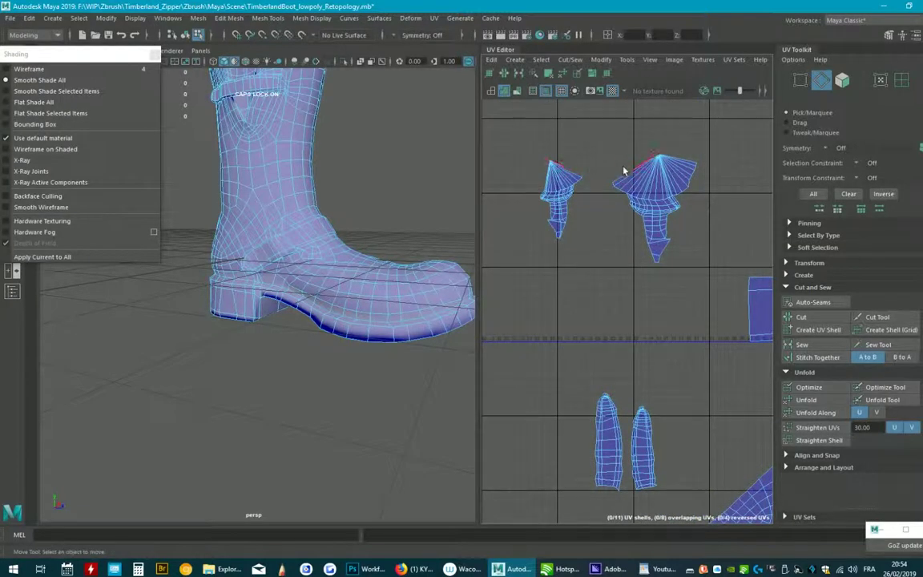
# Step: Stitch Together the two cone shells, convert the seam to a shell, and unfold it
pyautogui.click(625, 168)
pyautogui.click(570, 59)
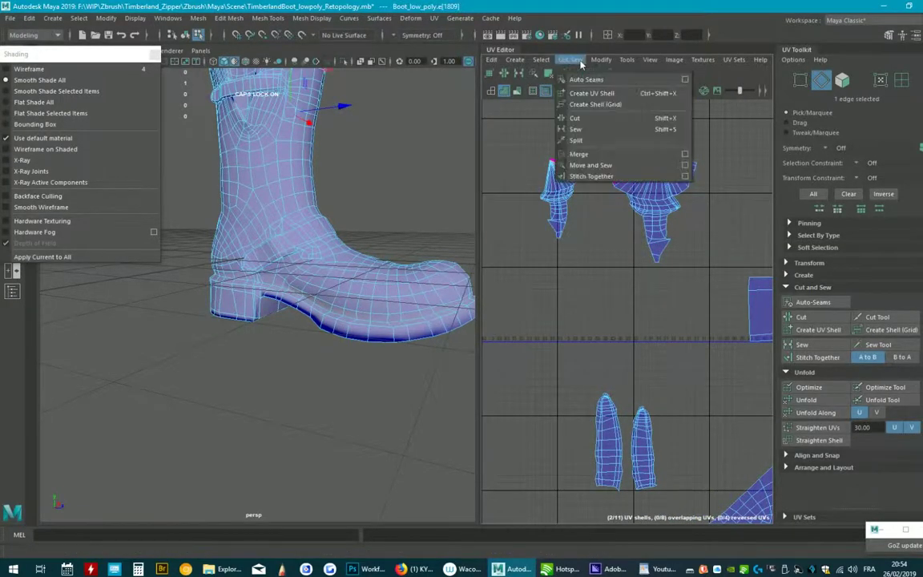
pyautogui.click(591, 177)
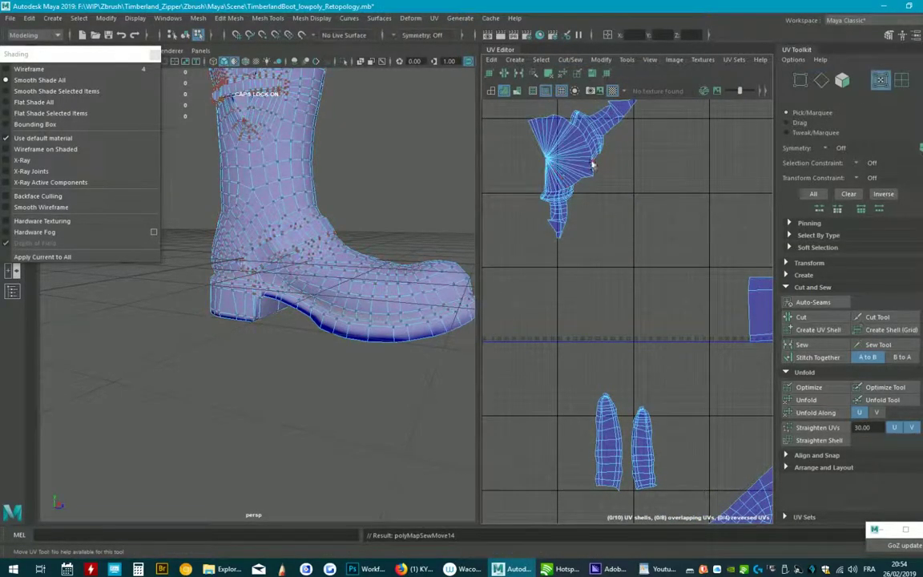
pyautogui.click(567, 160)
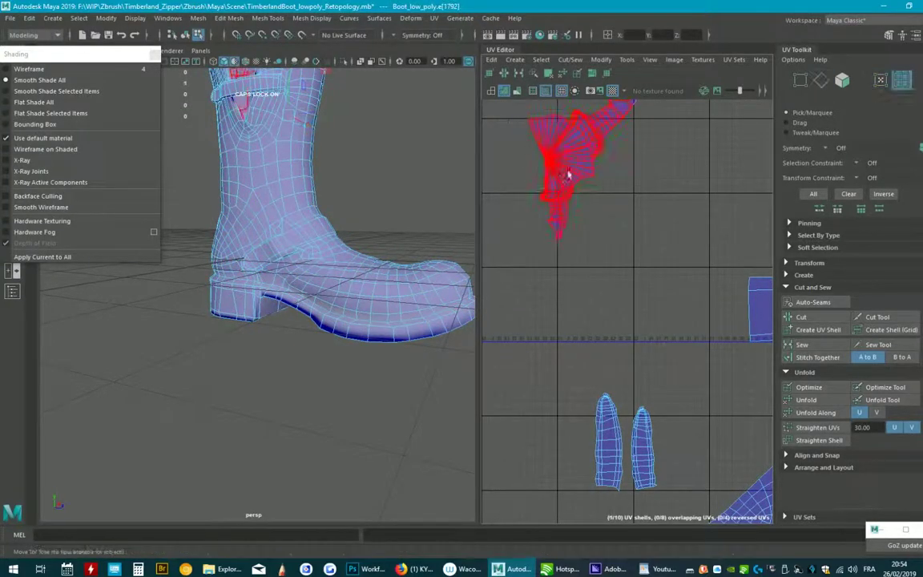
pyautogui.click(566, 174)
pyautogui.click(806, 400)
# Step: Move the merged cone shell down slightly and scale it up much larger
pyautogui.scroll(-2, 624, 251)
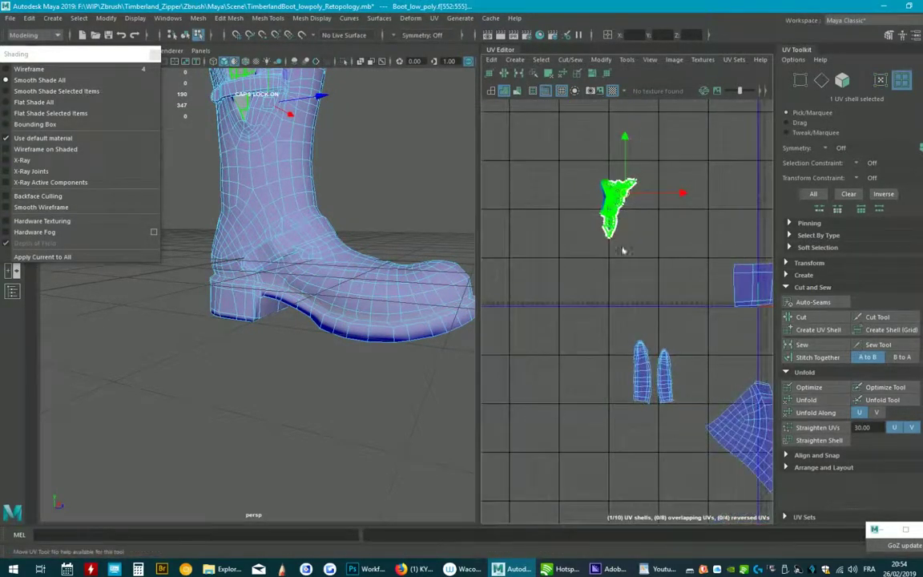
pyautogui.click(489, 74)
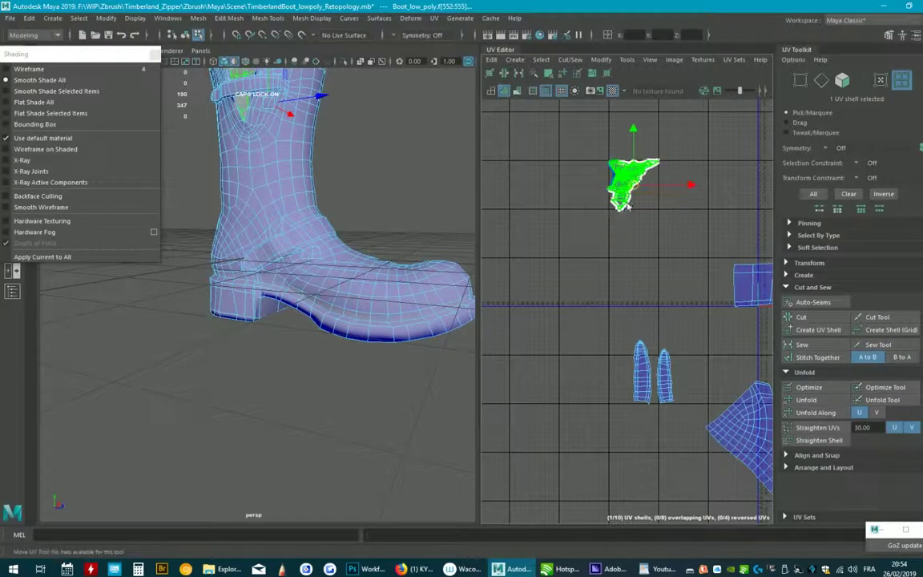
pyautogui.moveTo(634, 194); pyautogui.dragTo(627, 246)
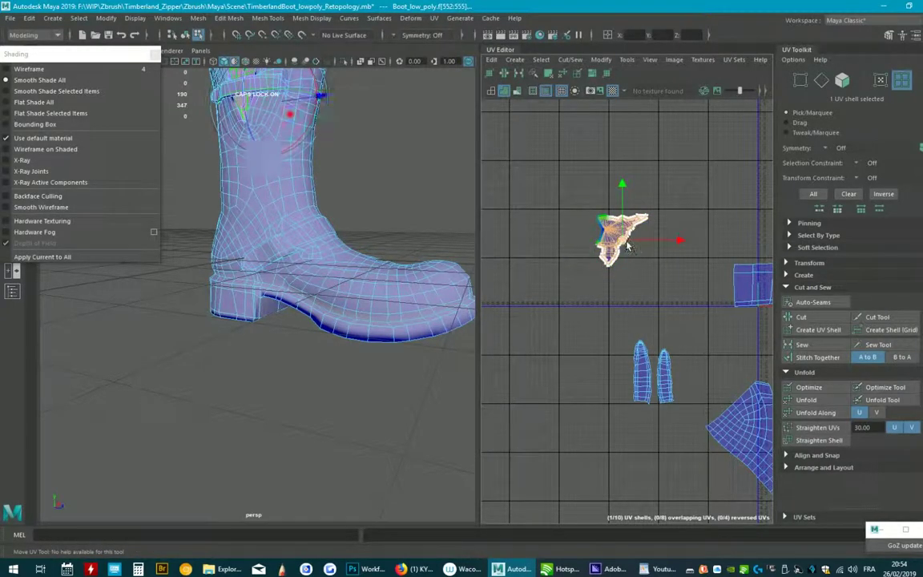
pyautogui.moveTo(706, 166); pyautogui.dragTo(763, 144, button='middle')
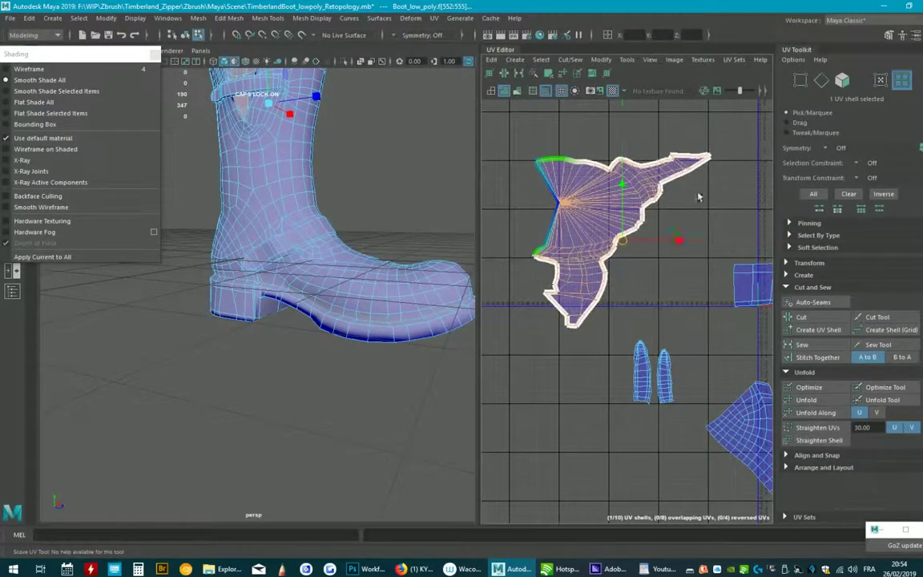
pyautogui.scroll(-3, 670, 274)
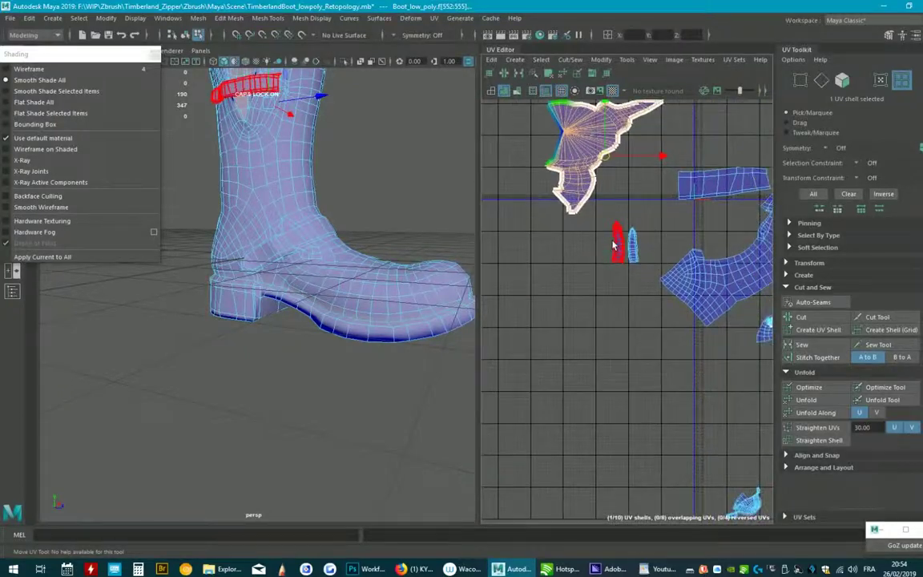
# Step: Select the two small finger-shaped shells and unfold them
pyautogui.click(613, 244)
pyautogui.keyDown('alt'); pyautogui.moveTo(639, 262); pyautogui.dragTo(605, 266, button='middle'); pyautogui.keyUp('alt')
pyautogui.keyDown('shift'); pyautogui.click(599, 249); pyautogui.keyUp('shift')
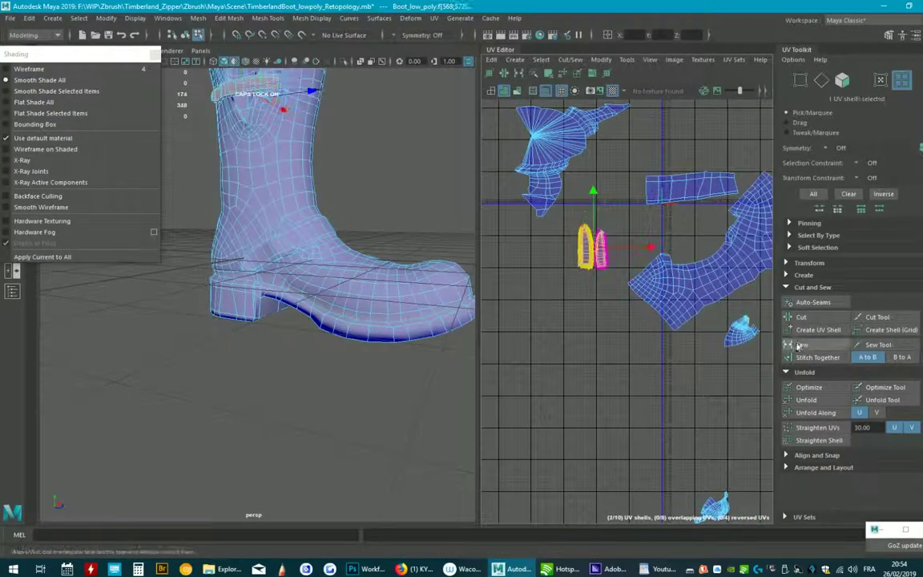
pyautogui.click(806, 400)
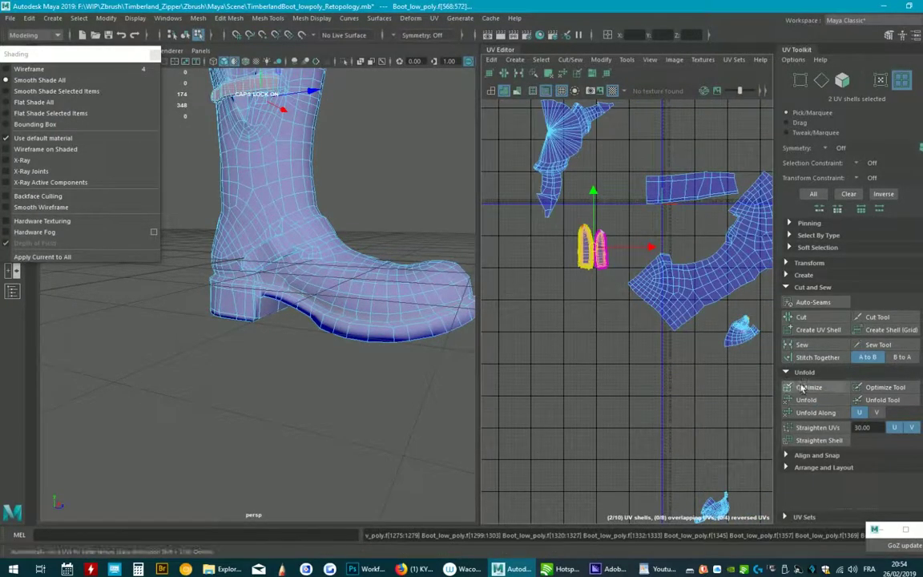
pyautogui.keyDown('alt'); pyautogui.moveTo(611, 239); pyautogui.dragTo(568, 272, button='middle'); pyautogui.keyUp('alt')
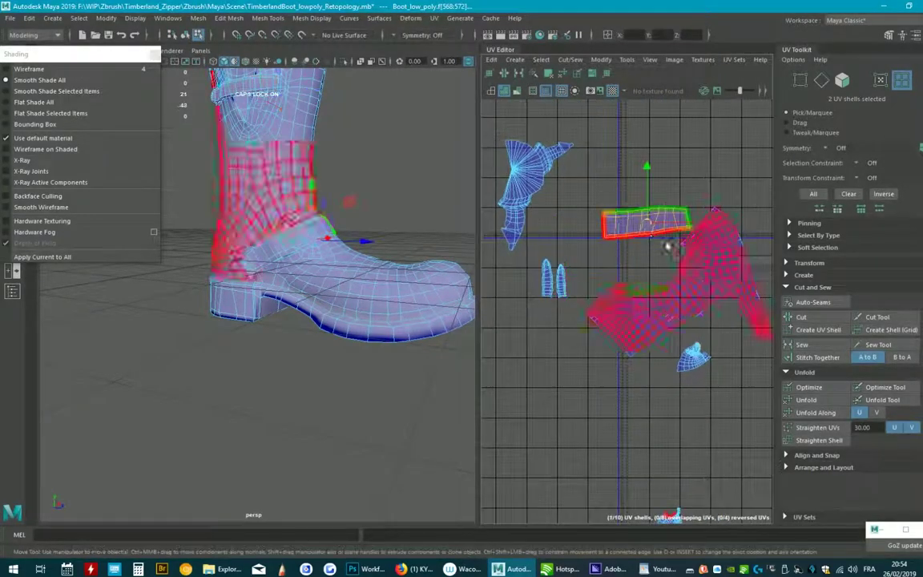
# Step: Shift the horizontal strip shell slightly left, then try stretching its right-end edge and undo
pyautogui.click(649, 227)
pyautogui.moveTo(649, 227); pyautogui.dragTo(638, 233)
pyautogui.scroll(3, 694, 231)
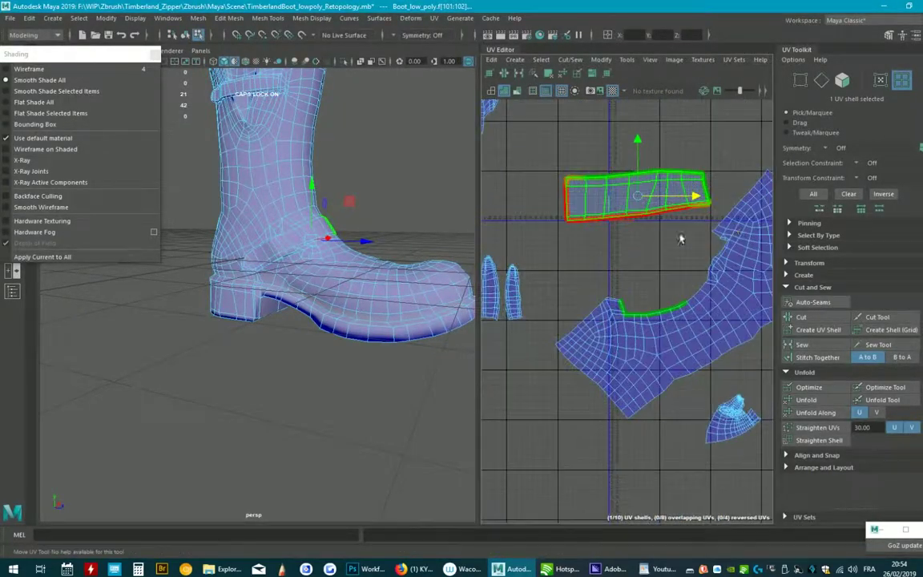
pyautogui.scroll(2, 685, 217)
pyautogui.press('F10')
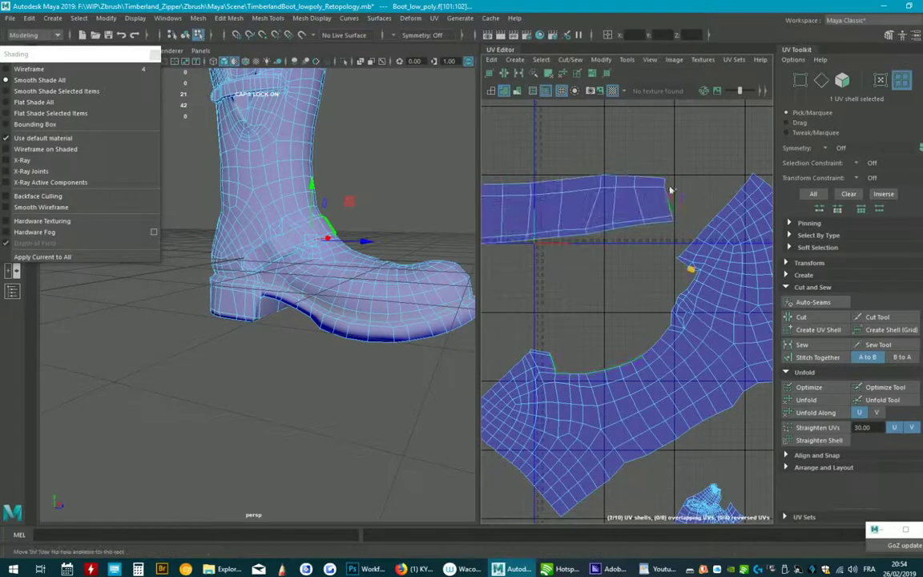
pyautogui.click(668, 197)
pyautogui.moveTo(669, 202); pyautogui.dragTo(690, 189)
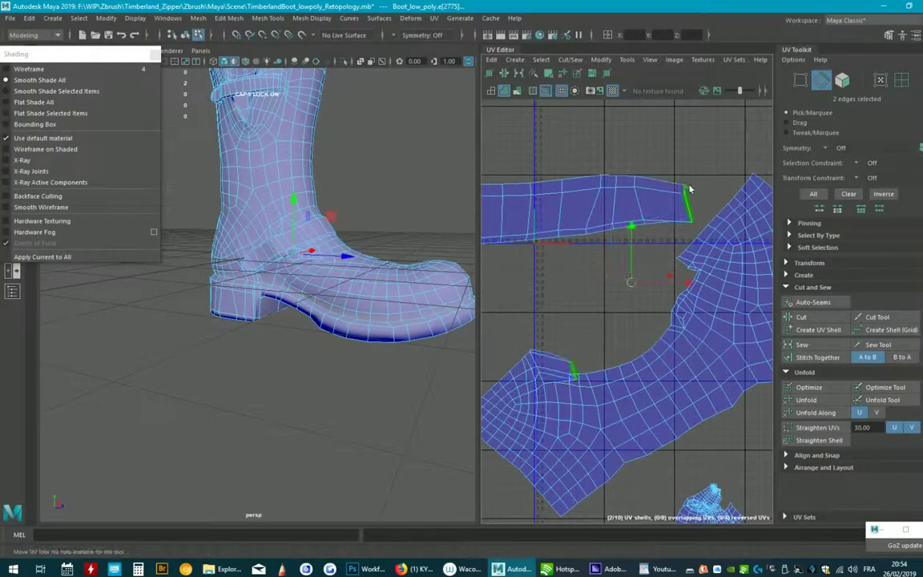
pyautogui.hotkey('ctrl', 'z')
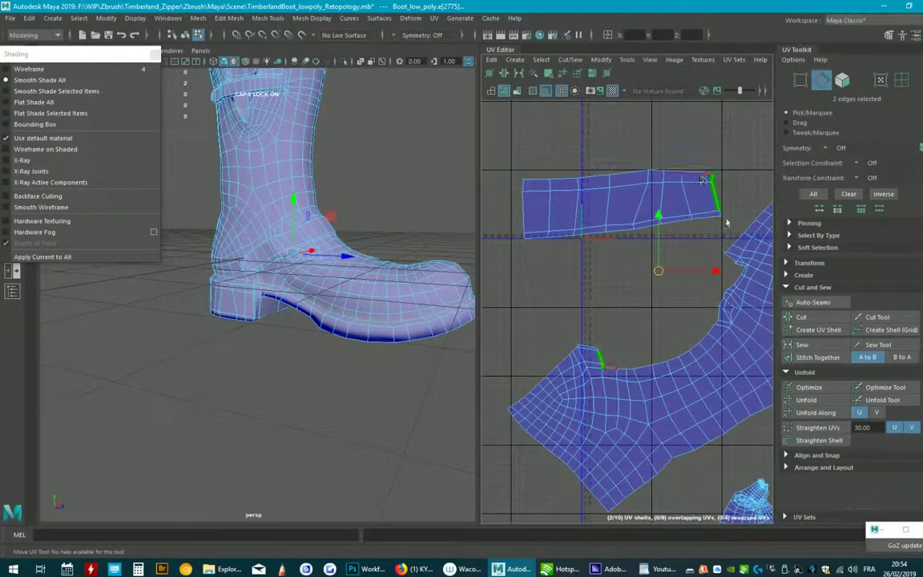
# Step: Select the strip's top-right edge and Move and Sew it onto the large lower shell
pyautogui.keyDown('shift'); pyautogui.click(721, 216); pyautogui.keyUp('shift')
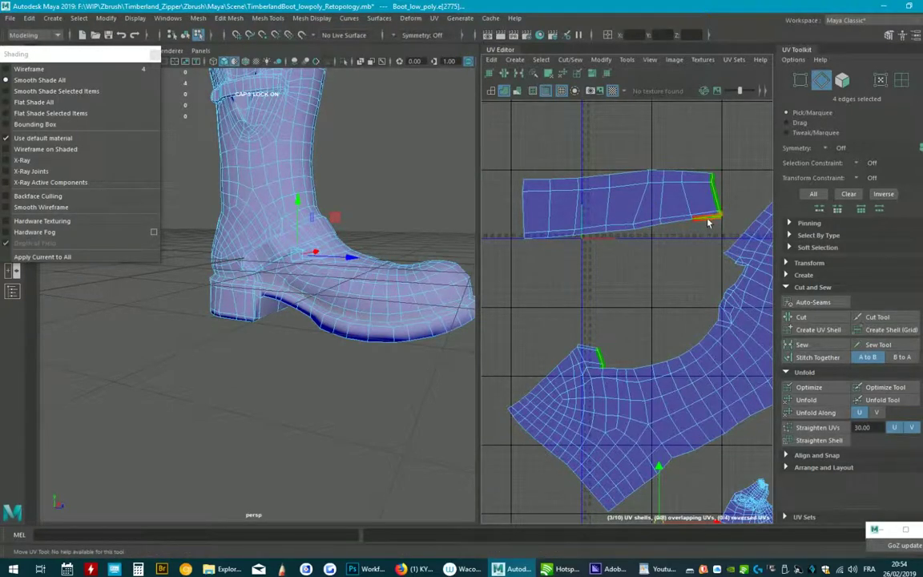
pyautogui.hotkey('ctrl', 'z')
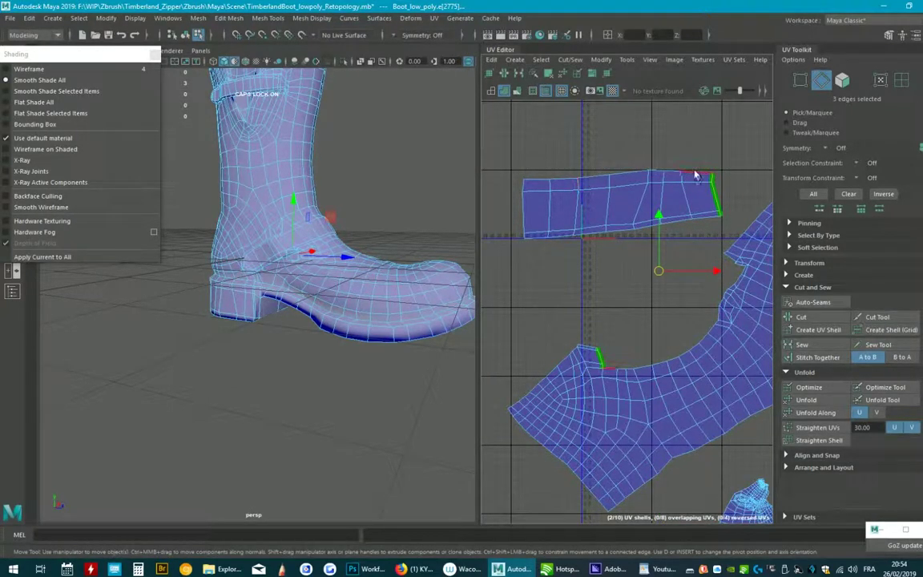
pyautogui.keyDown('shift'); pyautogui.click(696, 173); pyautogui.keyUp('shift')
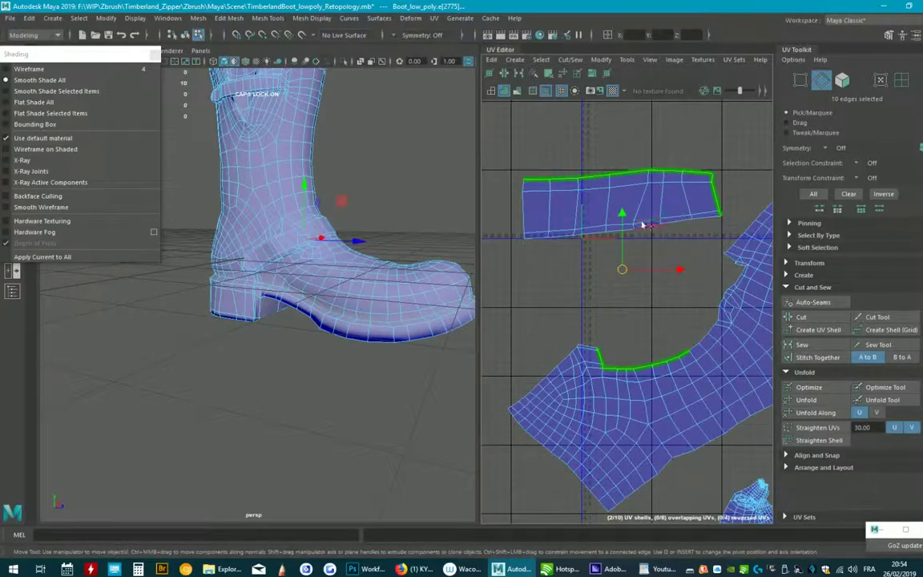
pyautogui.click(601, 59)
pyautogui.click(591, 150)
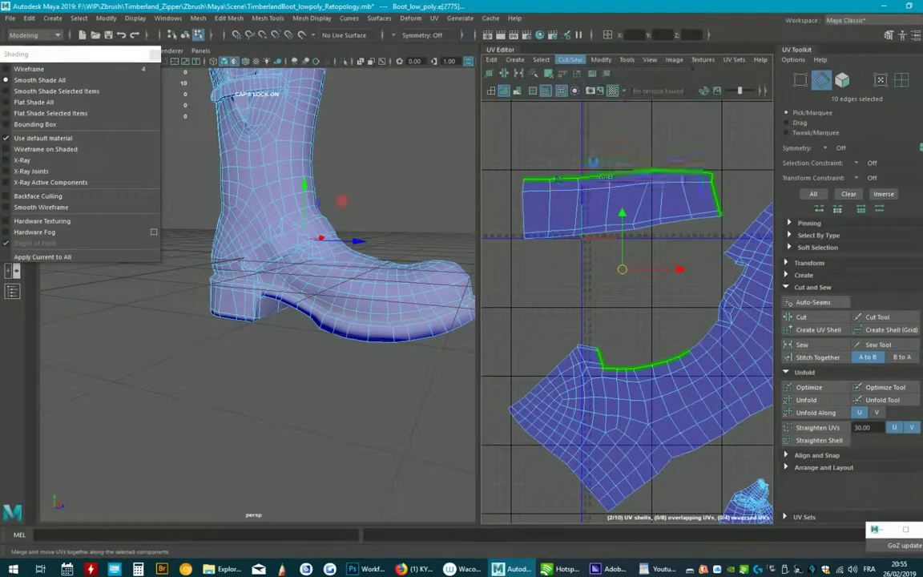
pyautogui.scroll(-2, 706, 256)
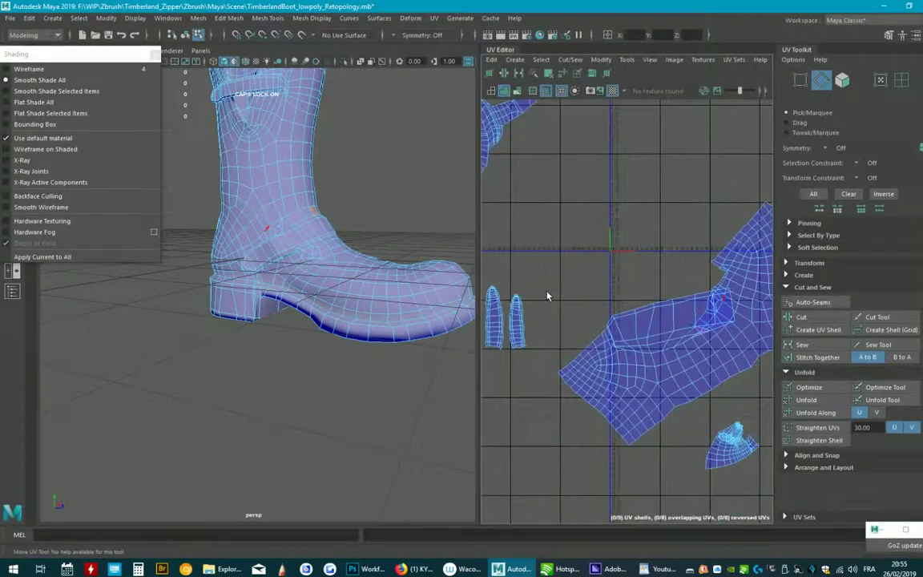
# Step: Unfold the merged lower UV shell and frame it in the UV view
pyautogui.doubleClick(653, 302)
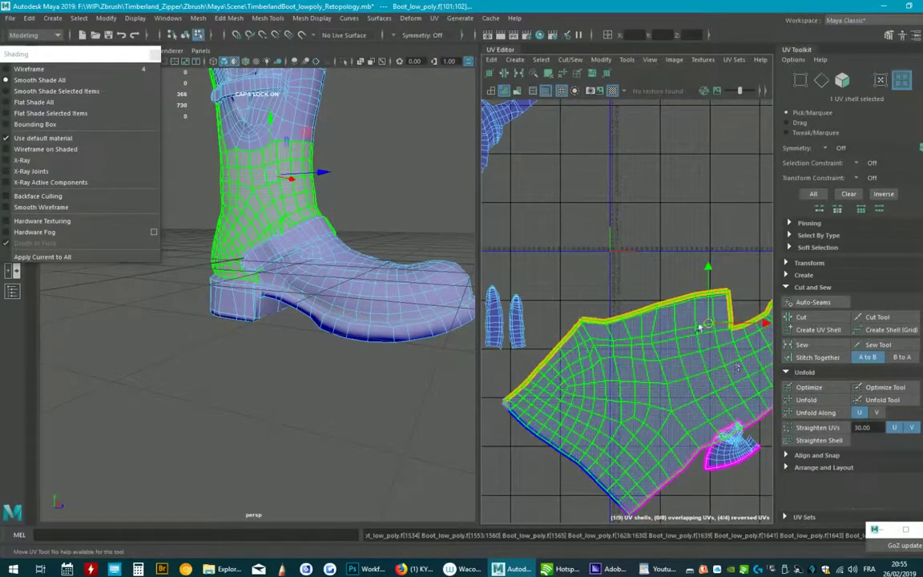
pyautogui.keyDown('alt'); pyautogui.moveTo(700, 327); pyautogui.dragTo(671, 255, button='middle'); pyautogui.keyUp('alt')
pyautogui.scroll(-2, 659, 213)
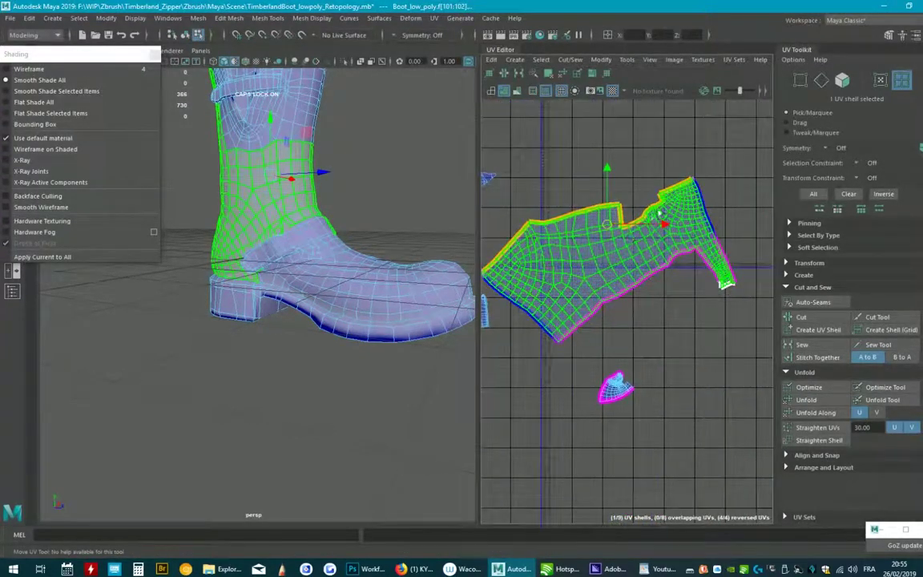
pyautogui.moveTo(749, 276)
pyautogui.keyDown('alt'); pyautogui.mouseDown(button='middle')
pyautogui.moveTo(731, 251)
pyautogui.moveTo(737, 243)
pyautogui.mouseUp(button='middle'); pyautogui.keyUp('alt')
pyautogui.scroll(2, 730, 251)
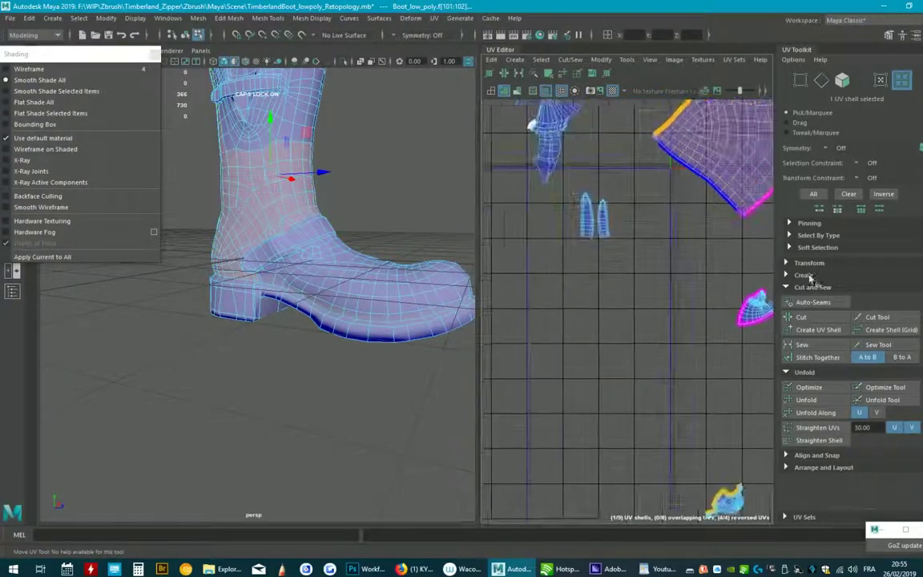
pyautogui.keyDown('alt'); pyautogui.moveTo(657, 340); pyautogui.dragTo(679, 310, button='middle'); pyautogui.keyUp('alt')
# Step: Scale the small pointed shell up much larger, move it up and right, and optimize it
pyautogui.click(636, 327)
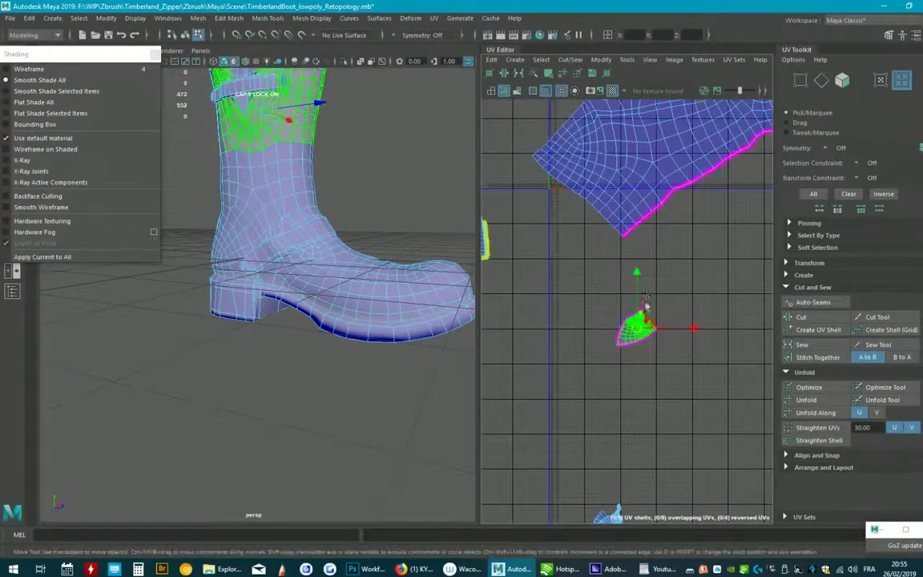
pyautogui.press('r')
pyautogui.moveTo(637, 327); pyautogui.dragTo(789, 228)
pyautogui.press('w')
pyautogui.scroll(1, 664, 320)
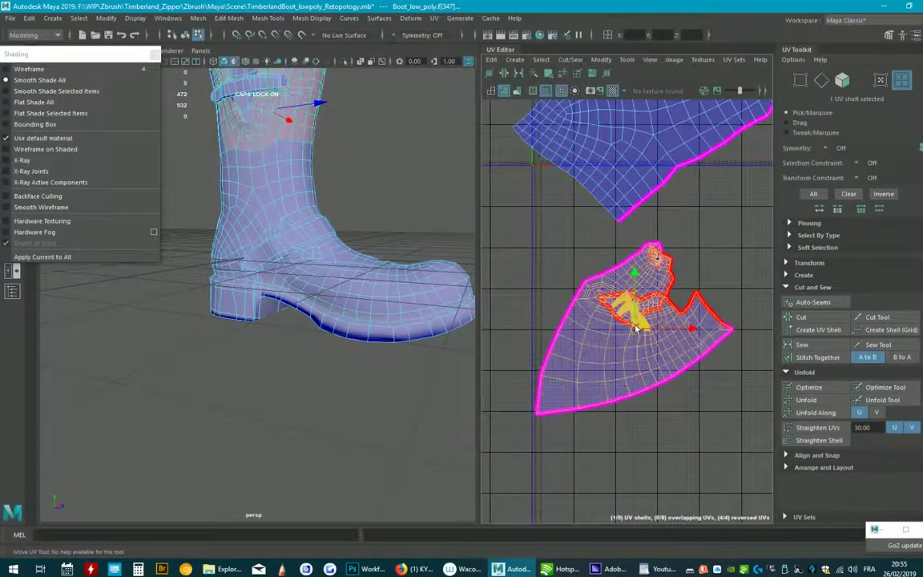
pyautogui.moveTo(637, 329); pyautogui.dragTo(733, 287)
pyautogui.click(810, 388)
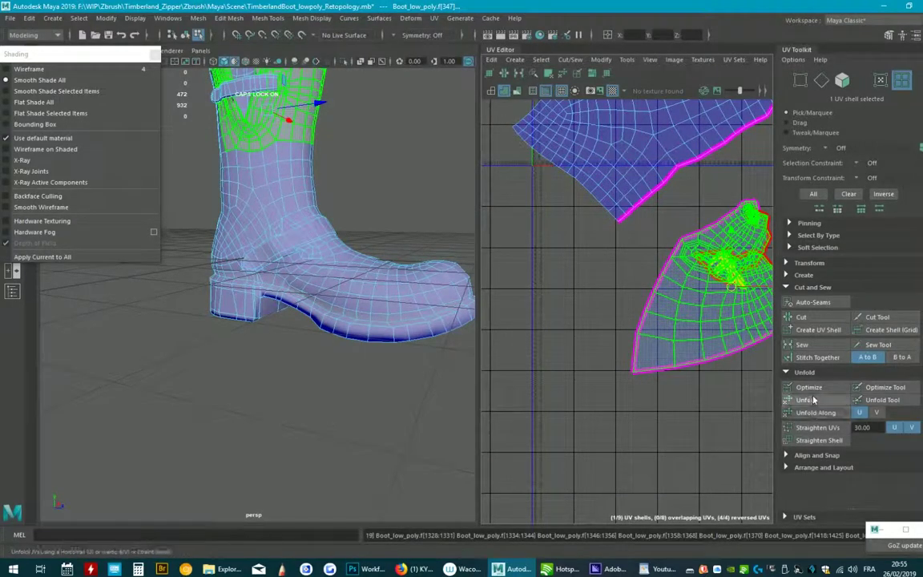
pyautogui.scroll(-2, 626, 314)
pyautogui.scroll(-2, 626, 313)
pyautogui.moveTo(305, 268)
pyautogui.keyDown('alt'); pyautogui.mouseDown()
pyautogui.moveTo(232, 242)
pyautogui.moveTo(242, 302)
pyautogui.moveTo(352, 267)
pyautogui.mouseUp(); pyautogui.keyUp('alt')
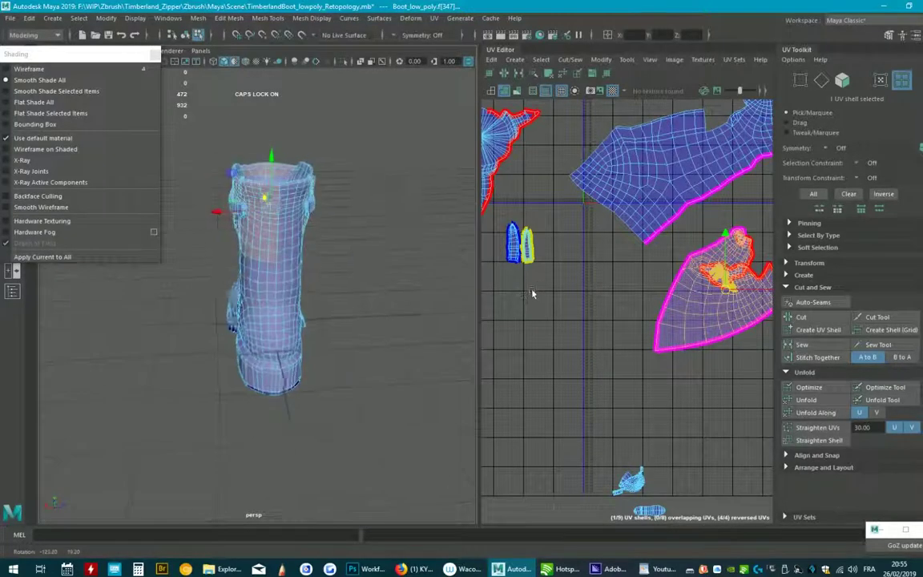
# Step: Undo the last nine UV edits until only a single edge is selected
pyautogui.moveTo(416, 273)
pyautogui.keyDown('alt'); pyautogui.mouseDown()
pyautogui.moveTo(354, 227)
pyautogui.moveTo(333, 271)
pyautogui.mouseUp(); pyautogui.keyUp('alt')
pyautogui.moveTo(346, 290)
pyautogui.keyDown('alt'); pyautogui.mouseDown()
pyautogui.moveTo(381, 289)
pyautogui.moveTo(394, 247)
pyautogui.mouseUp(); pyautogui.keyUp('alt')
pyautogui.hotkey('ctrl', 'z')
pyautogui.hotkey('ctrl', 'z')
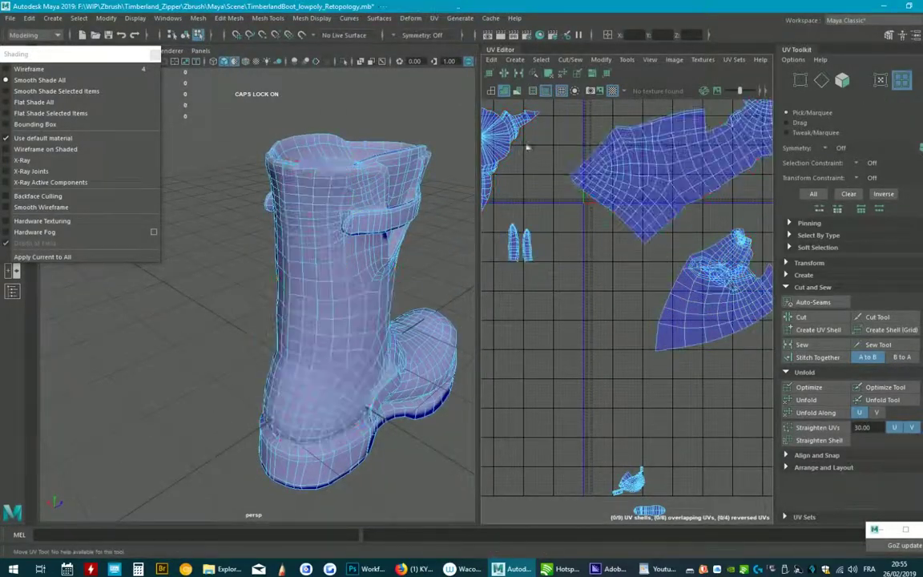
pyautogui.hotkey('ctrl', 'z')
pyautogui.hotkey('ctrl', 'z')
pyautogui.hotkey('ctrl', 'z')
pyautogui.hotkey('ctrl', 'z')
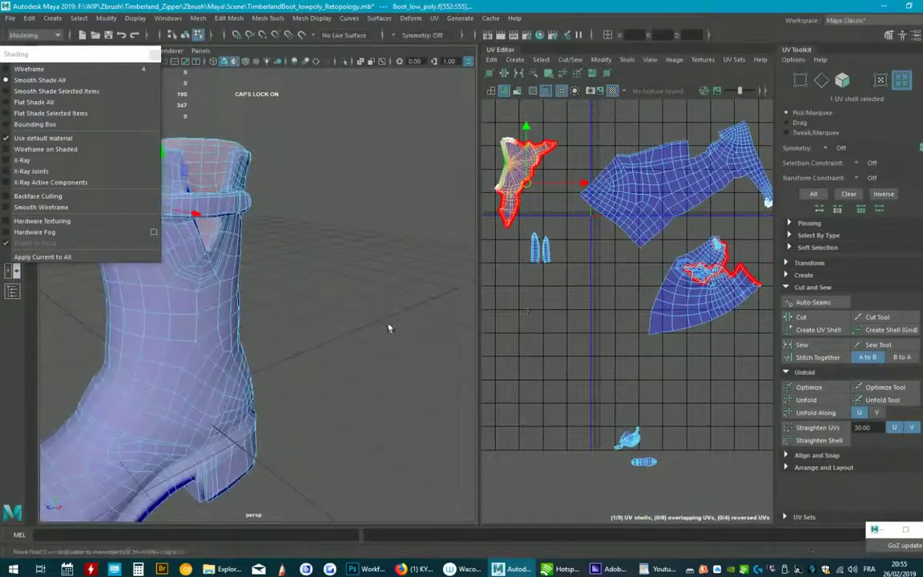
pyautogui.hotkey('ctrl', 'z')
pyautogui.hotkey('ctrl', 'z')
pyautogui.hotkey('ctrl', 'z')
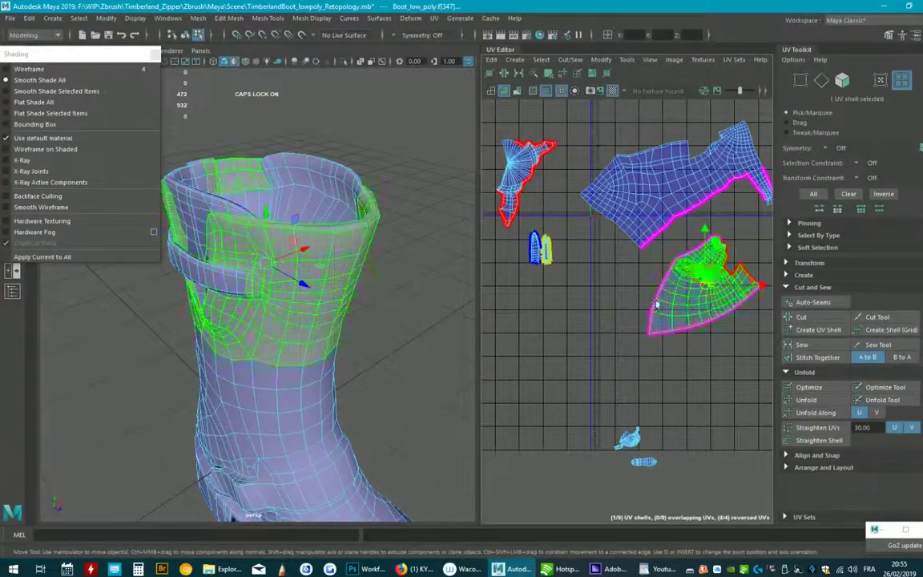
pyautogui.hotkey('ctrl', 'z')
pyautogui.hotkey('ctrl', 'z')
pyautogui.hotkey('ctrl', 'z')
pyautogui.hotkey('ctrl', 'z')
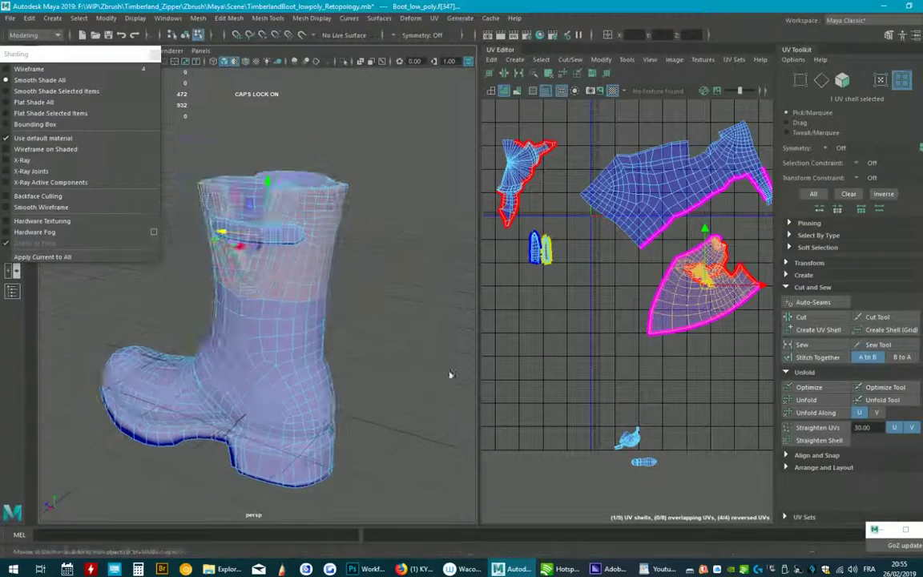
pyautogui.hotkey('ctrl', 'z')
pyautogui.hotkey('ctrl', 'z')
pyautogui.hotkey('ctrl', 'z')
pyautogui.hotkey('ctrl', 'z')
pyautogui.hotkey('ctrl', 'z')
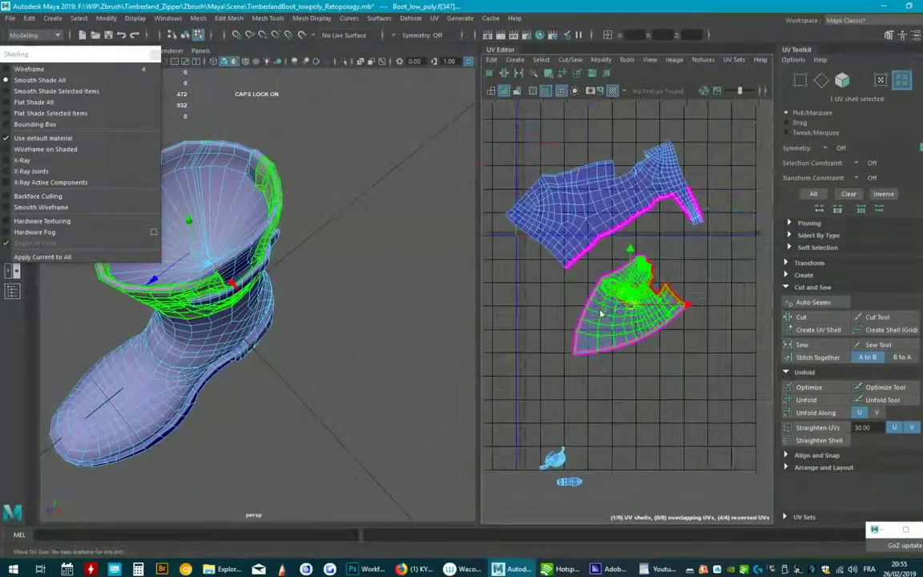
pyautogui.hotkey('ctrl', 'z')
pyautogui.hotkey('ctrl', 'z')
pyautogui.hotkey('ctrl', 'z')
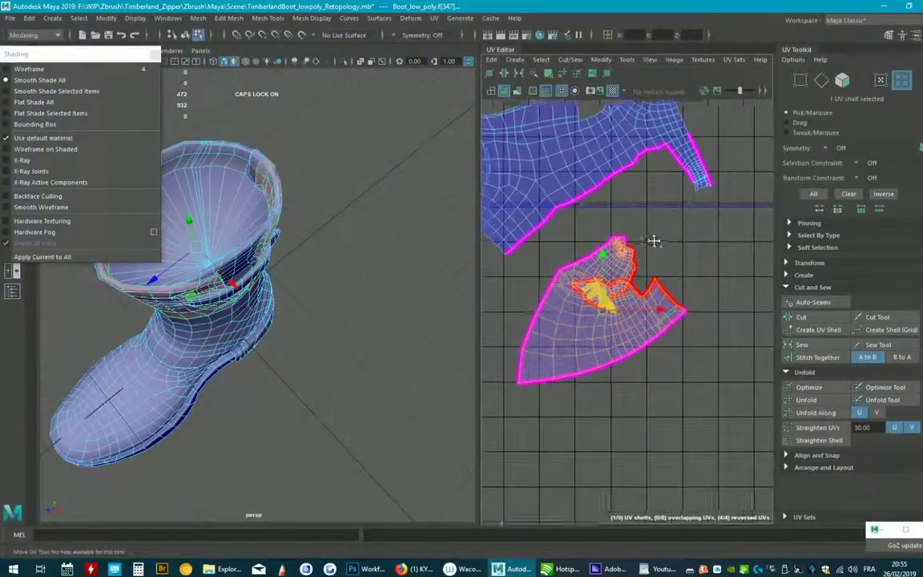
pyautogui.hotkey('ctrl', 'z')
pyautogui.hotkey('ctrl', 'z')
pyautogui.hotkey('ctrl', 'z')
pyautogui.hotkey('ctrl', 'z')
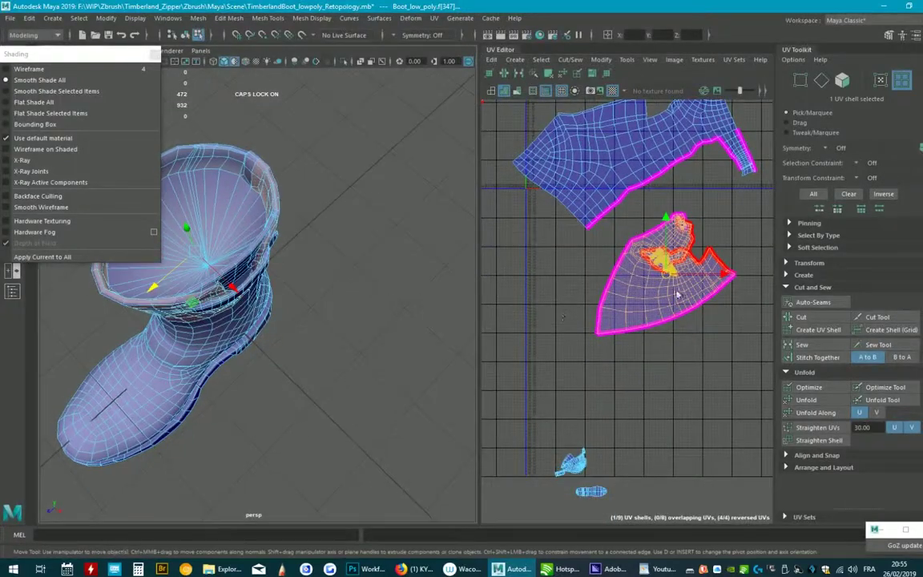
pyautogui.hotkey('ctrl', 'z')
pyautogui.hotkey('ctrl', 'z')
pyautogui.hotkey('ctrl', 'z')
pyautogui.hotkey('ctrl', 'z')
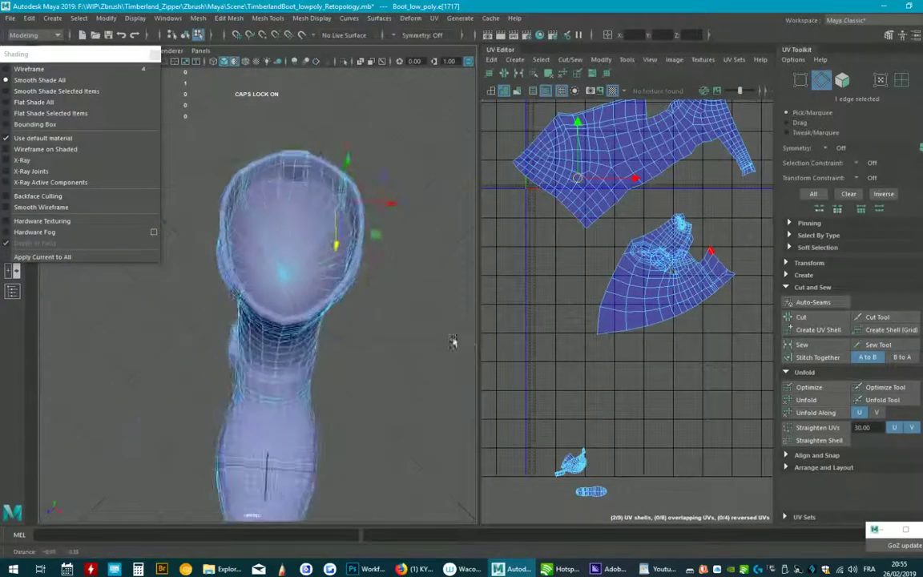
pyautogui.hotkey('ctrl', 'z')
pyautogui.hotkey('ctrl', 'z')
pyautogui.hotkey('ctrl', 'z')
pyautogui.hotkey('ctrl', 'z')
pyautogui.hotkey('ctrl', 'z')
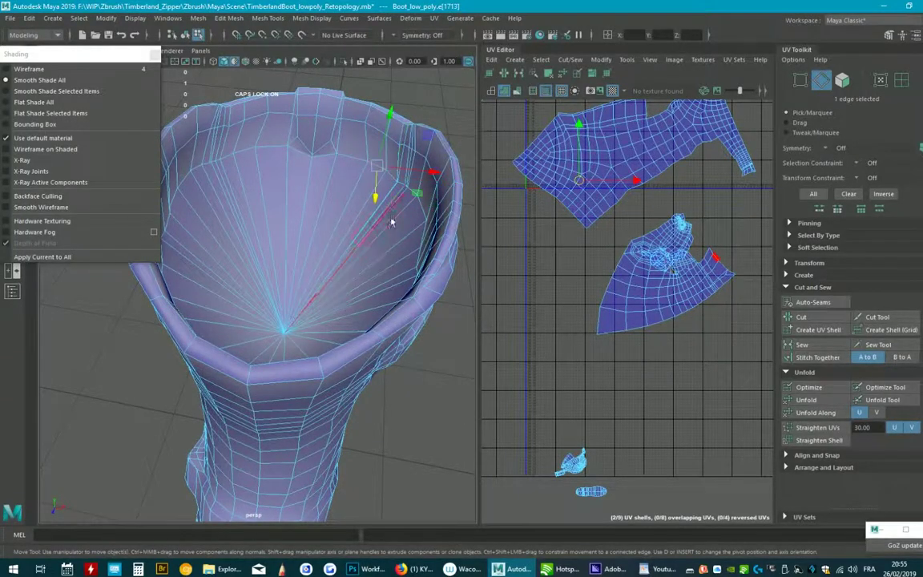
# Step: Turn on shell borders and texture borders in the UV Editor display options
pyautogui.click(672, 62)
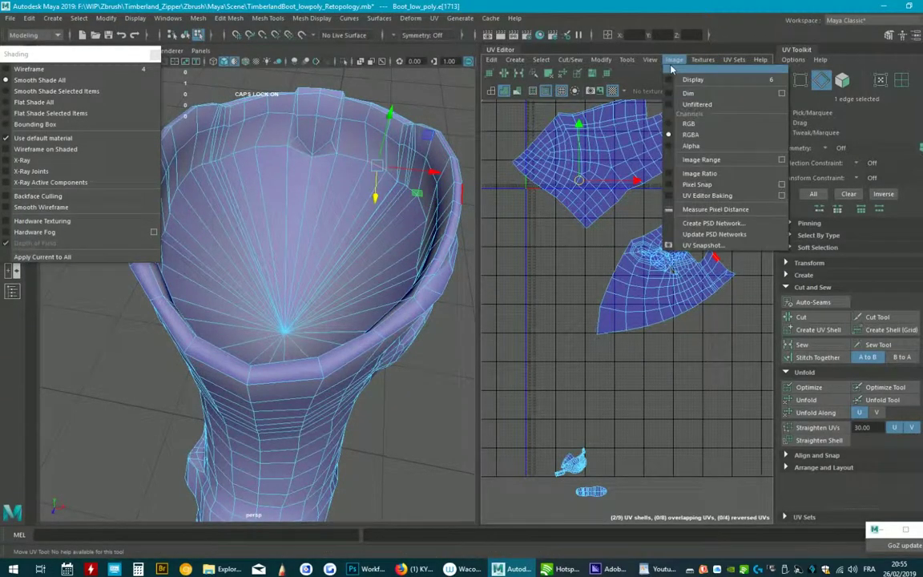
pyautogui.click(645, 64)
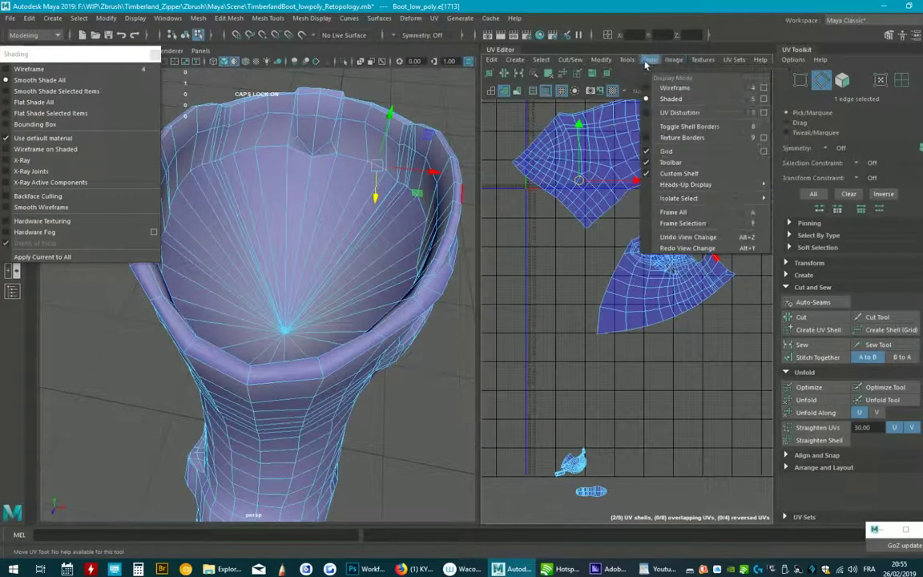
pyautogui.click(675, 126)
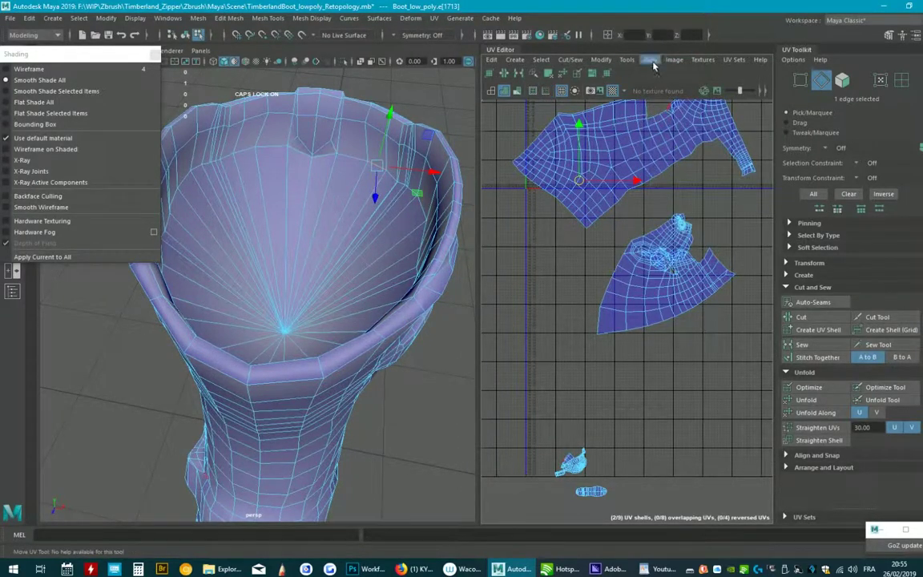
pyautogui.click(651, 61)
pyautogui.click(649, 139)
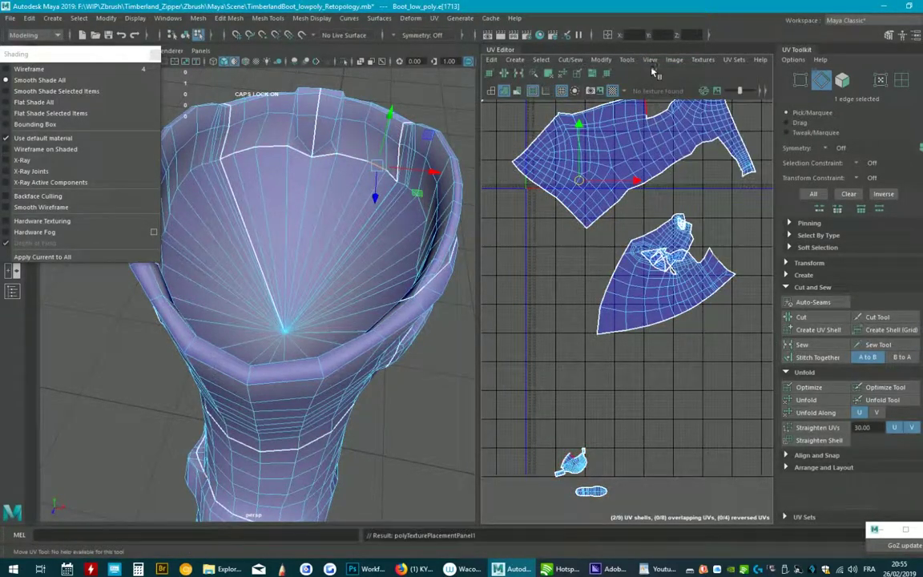
# Step: Orbit the camera around the inside of the boot opening to reach its edge ring
pyautogui.keyDown('alt'); pyautogui.moveTo(407, 188); pyautogui.dragTo(374, 178); pyautogui.keyUp('alt')
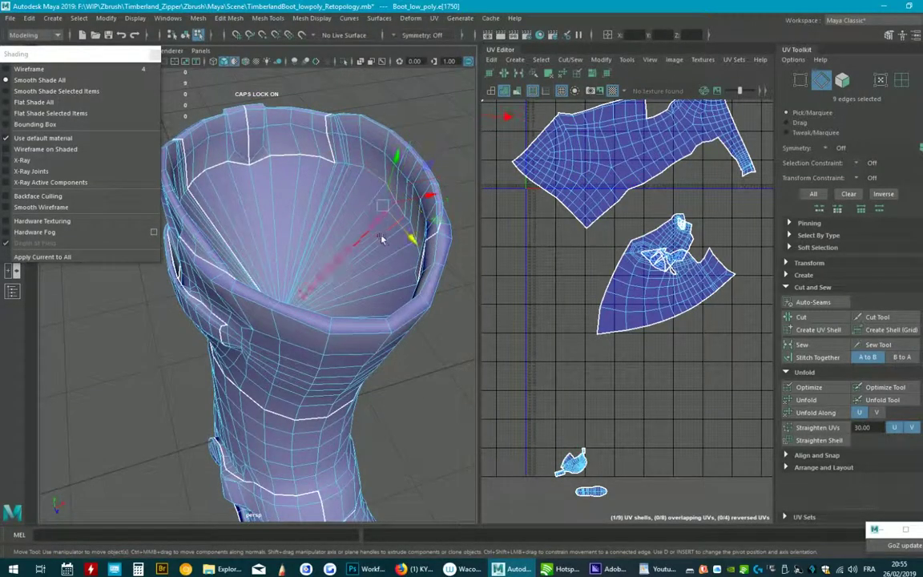
pyautogui.scroll(5, 365, 202)
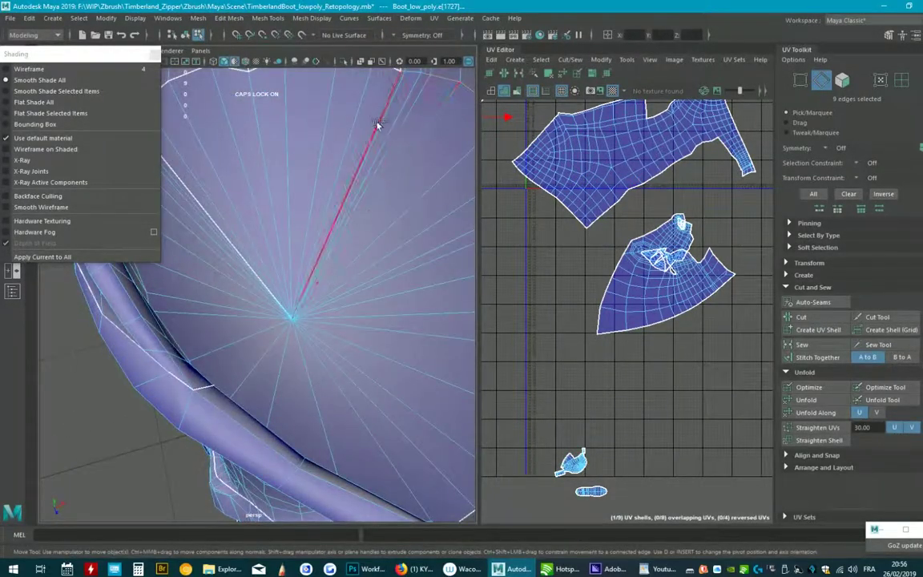
pyautogui.scroll(-3, 431, 162)
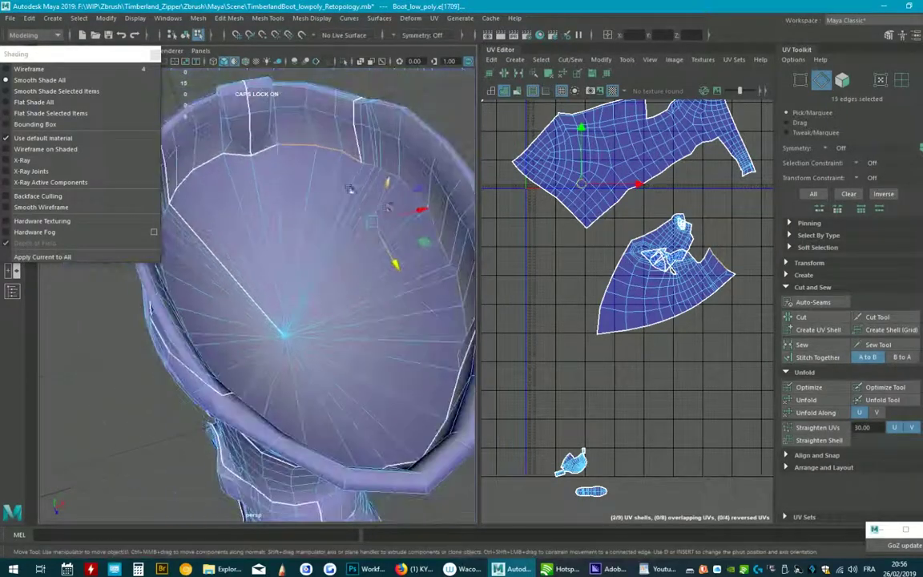
pyautogui.keyDown('alt'); pyautogui.moveTo(431, 162); pyautogui.dragTo(275, 237); pyautogui.keyUp('alt')
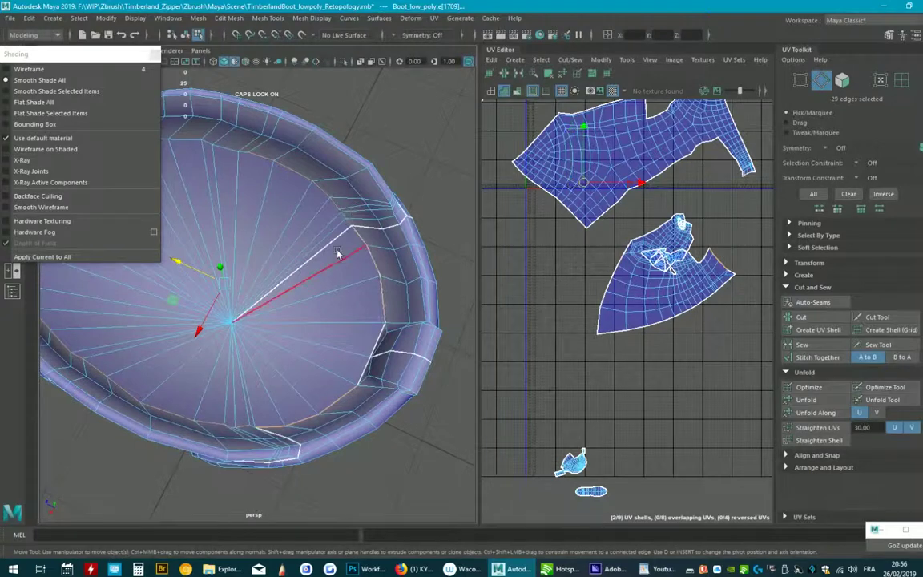
pyautogui.moveTo(337, 254)
pyautogui.keyDown('alt'); pyautogui.mouseDown()
pyautogui.moveTo(386, 270)
pyautogui.moveTo(338, 227)
pyautogui.mouseUp(); pyautogui.keyUp('alt')
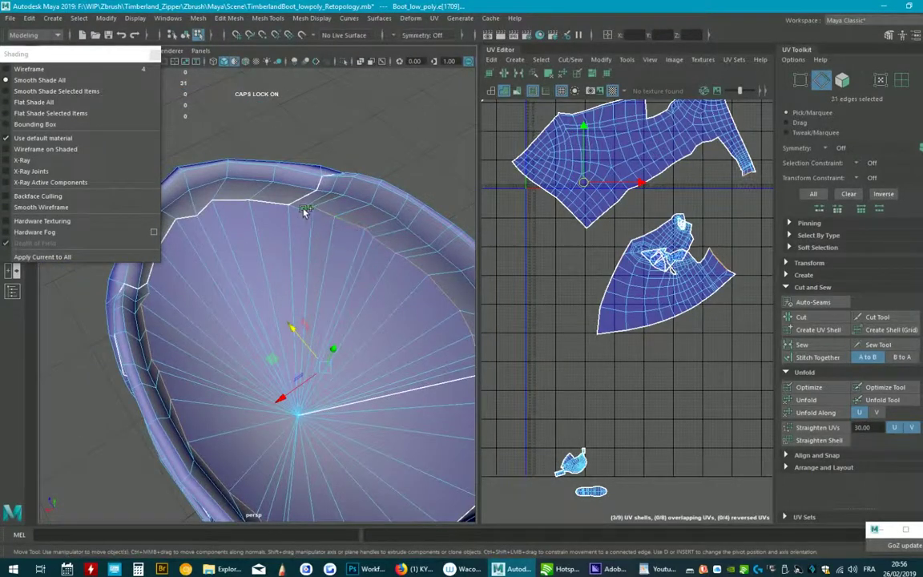
pyautogui.moveTo(336, 270)
pyautogui.keyDown('alt'); pyautogui.mouseDown()
pyautogui.moveTo(414, 237)
pyautogui.moveTo(317, 248)
pyautogui.moveTo(439, 201)
pyautogui.moveTo(339, 243)
pyautogui.moveTo(404, 171)
pyautogui.mouseUp(); pyautogui.keyUp('alt')
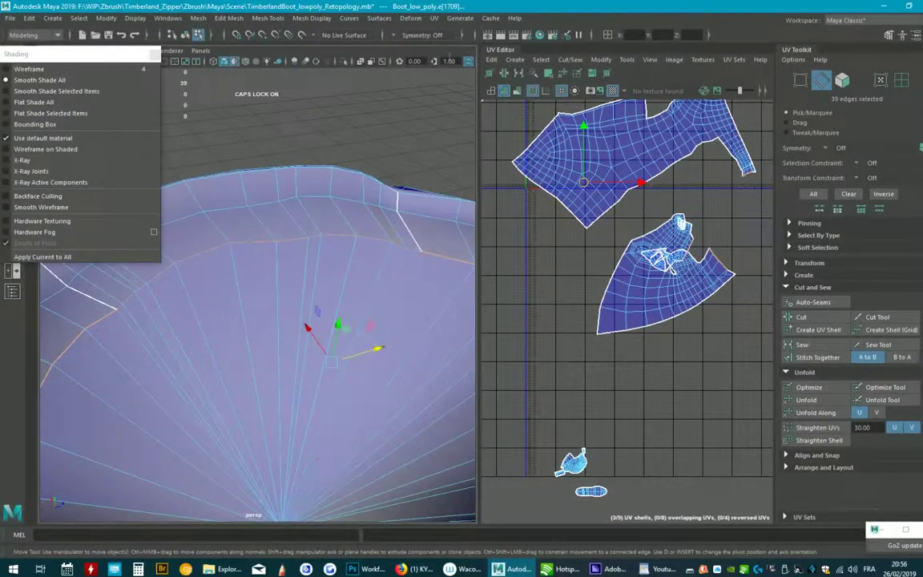
pyautogui.click(433, 18)
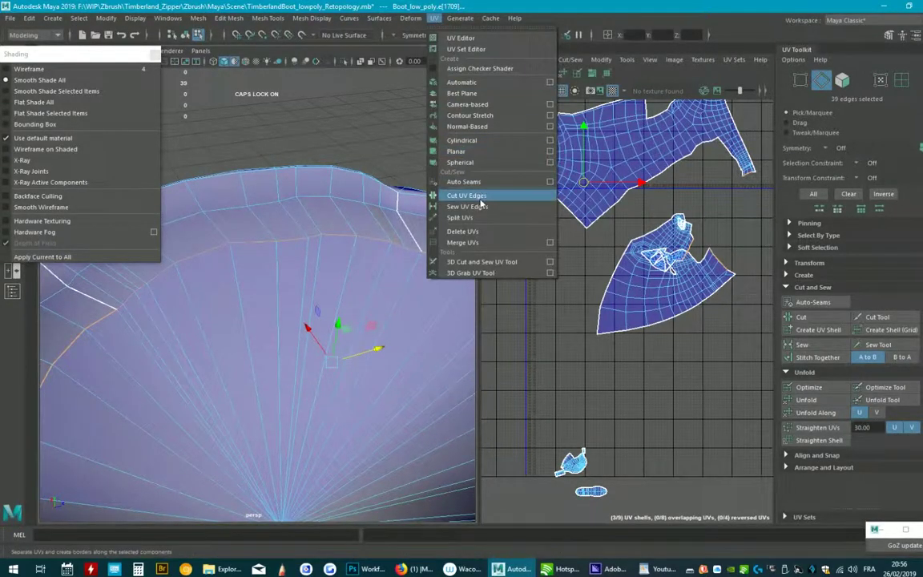
# Step: Cut the UVs along the boot-opening edges and select the lower UV shell
pyautogui.click(479, 201)
pyautogui.moveTo(360, 281)
pyautogui.keyDown('alt'); pyautogui.mouseDown()
pyautogui.moveTo(296, 303)
pyautogui.moveTo(289, 336)
pyautogui.mouseUp(); pyautogui.keyUp('alt')
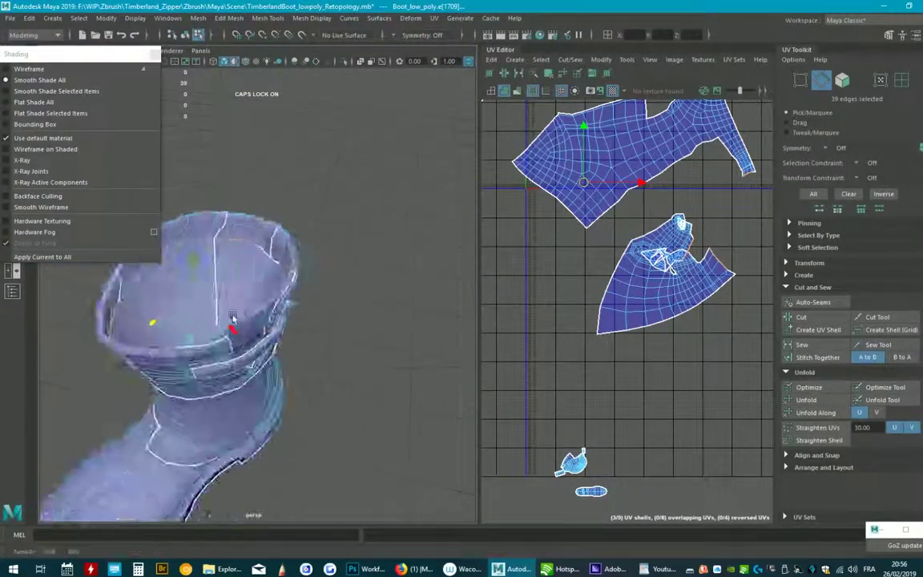
pyautogui.click(655, 284)
pyautogui.click(655, 284)
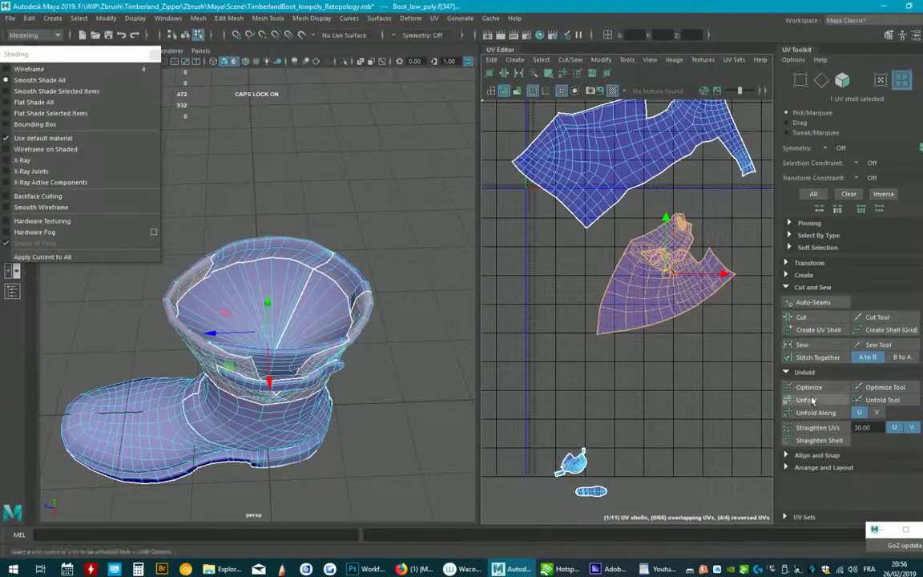
# Step: Unfold the lower shell, stitch it to its neighbour, unfold again and enlarge it
pyautogui.click(812, 400)
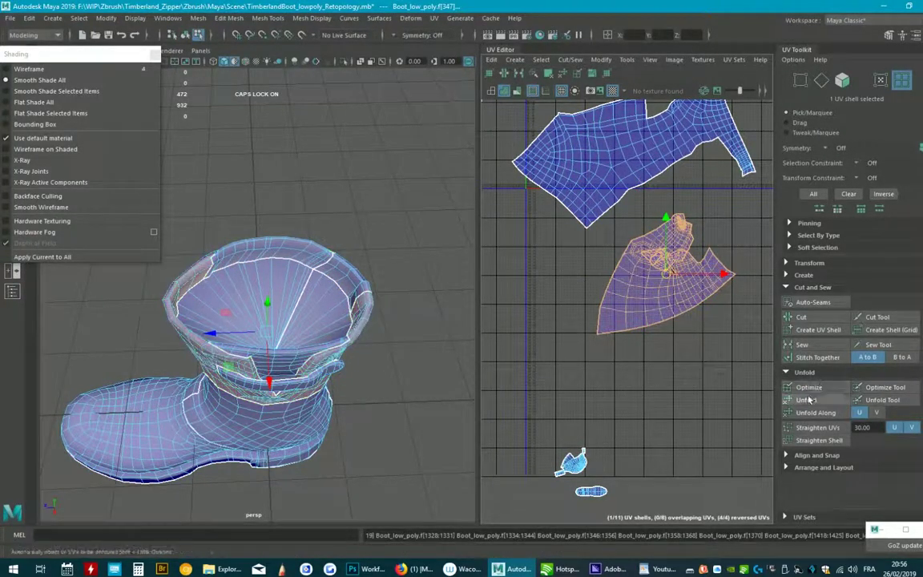
pyautogui.click(817, 357)
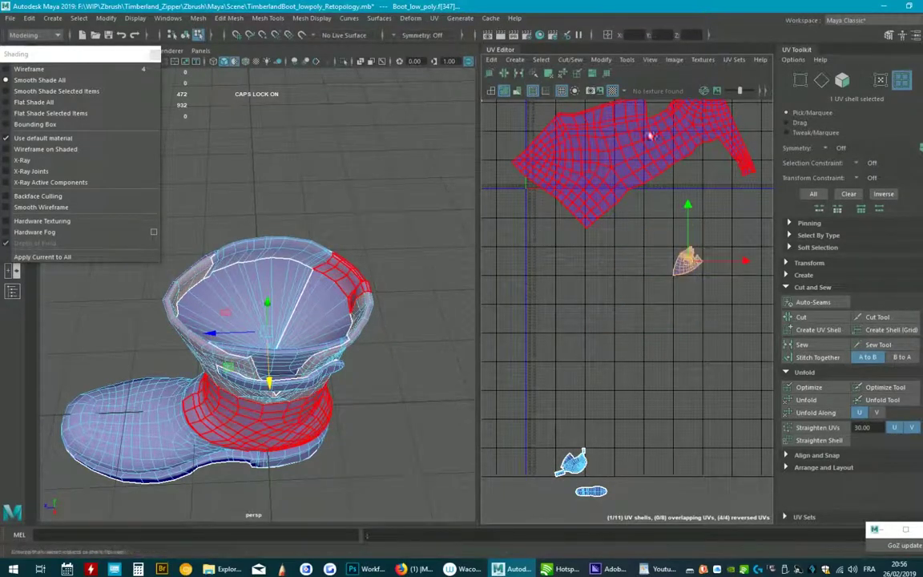
pyautogui.click(806, 401)
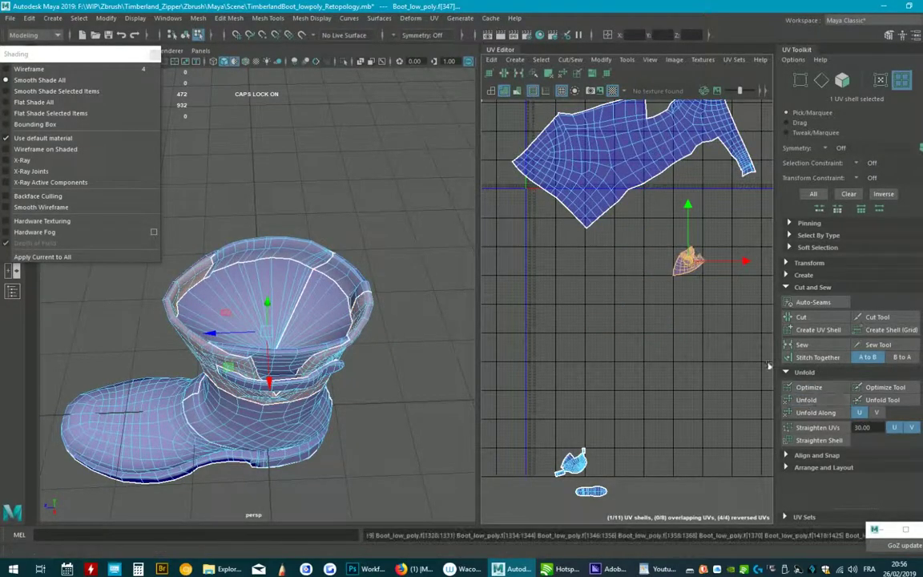
pyautogui.press('w')
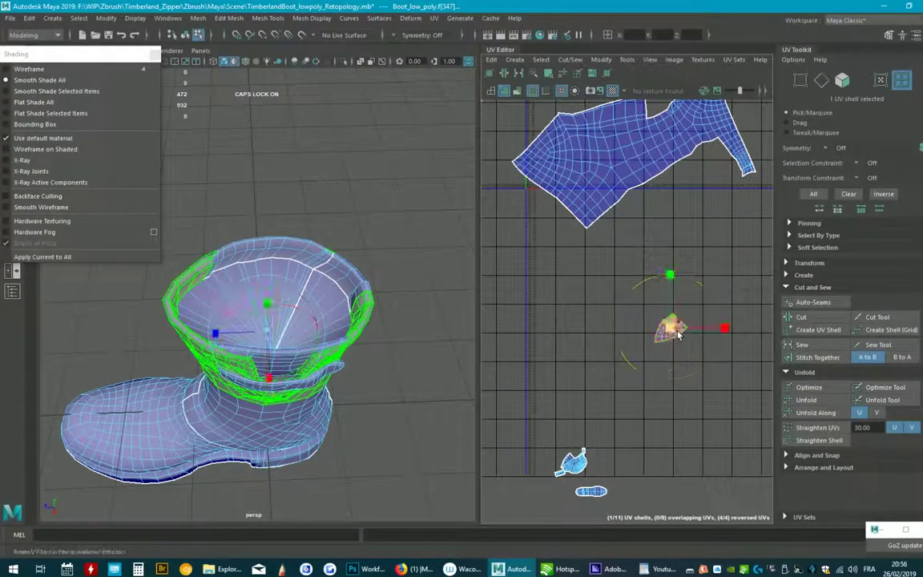
pyautogui.moveTo(746, 276); pyautogui.dragTo(779, 278, button='middle')
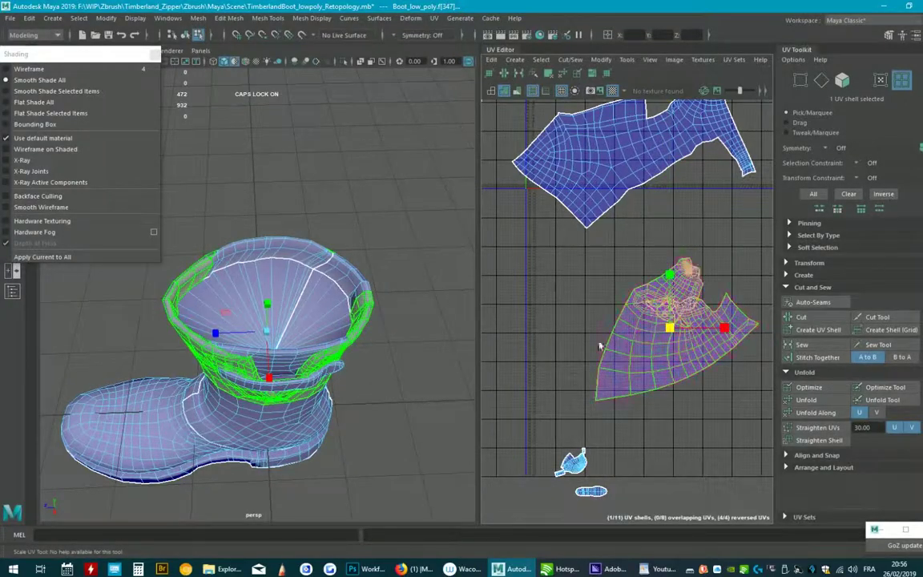
pyautogui.scroll(5, 306, 364)
pyautogui.moveTo(264, 361)
pyautogui.keyDown('alt'); pyautogui.mouseDown()
pyautogui.moveTo(307, 364)
pyautogui.moveTo(252, 418)
pyautogui.moveTo(307, 479)
pyautogui.moveTo(294, 383)
pyautogui.mouseUp(); pyautogui.keyUp('alt')
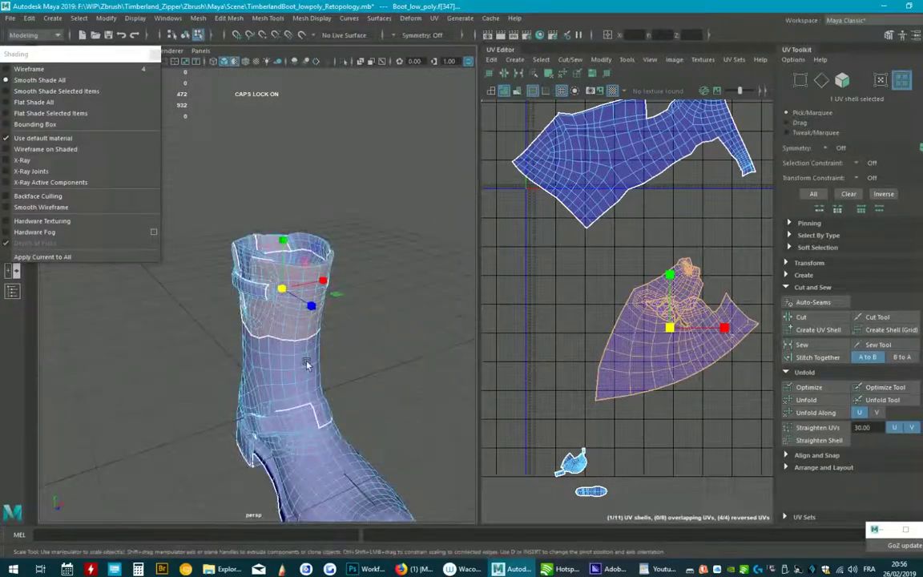
# Step: Sew the UVs along an edge on the boot-opening rim
pyautogui.click(303, 326)
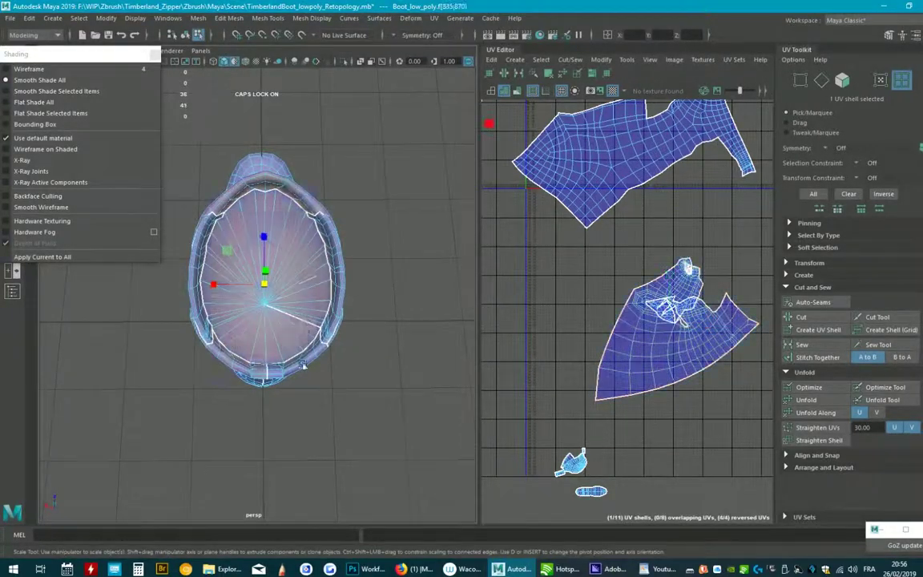
pyautogui.keyDown('alt'); pyautogui.moveTo(303, 326); pyautogui.dragTo(393, 230); pyautogui.keyUp('alt')
pyautogui.click(293, 363)
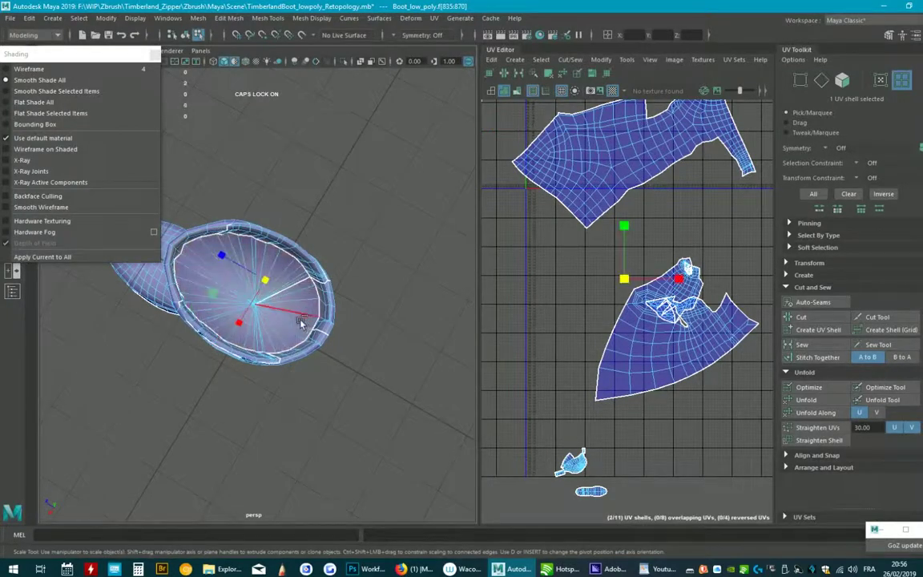
pyautogui.scroll(3, 391, 286)
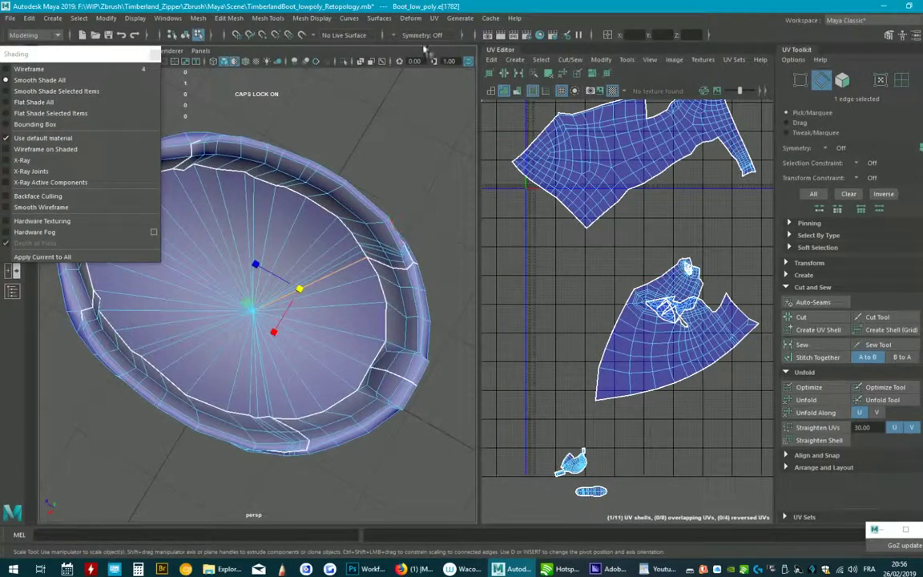
pyautogui.click(432, 18)
pyautogui.click(486, 208)
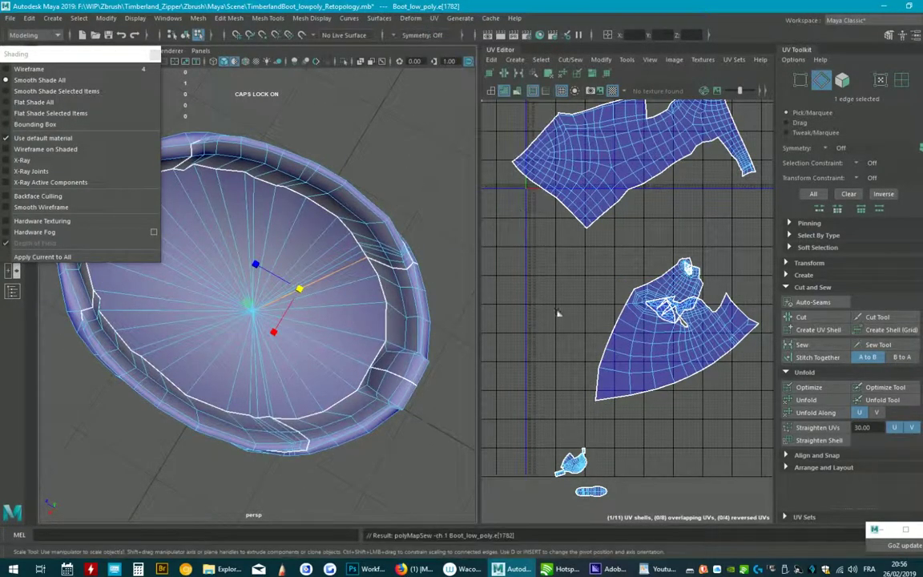
# Step: Unfold the large fan-shaped UV shell
pyautogui.click(675, 320)
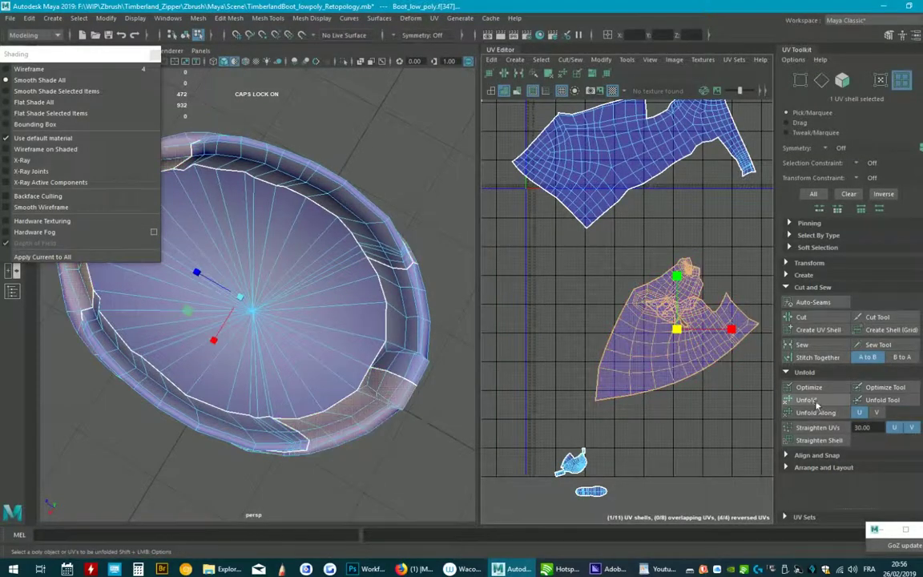
pyautogui.click(815, 401)
pyautogui.scroll(-2, 696, 346)
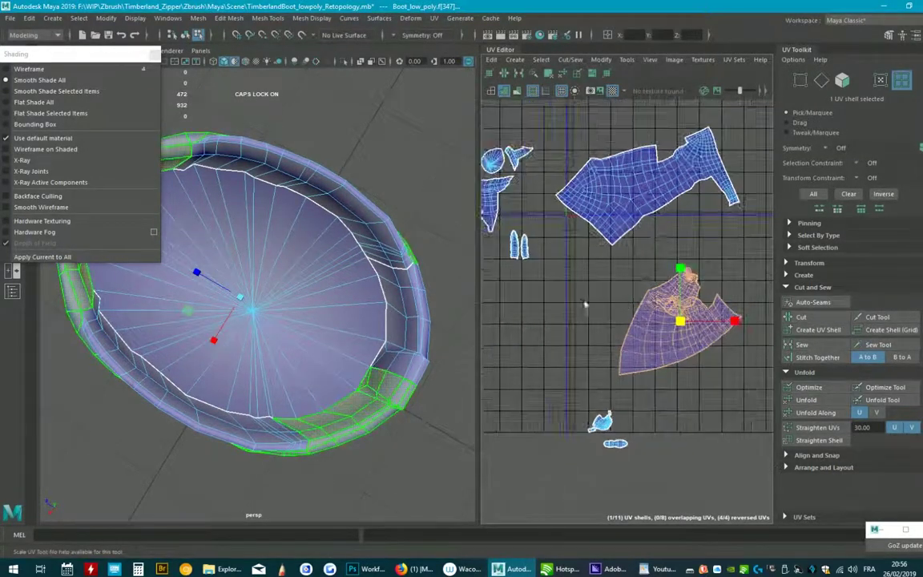
pyautogui.moveTo(625, 320)
pyautogui.keyDown('alt'); pyautogui.mouseDown(button='middle')
pyautogui.moveTo(697, 346)
pyautogui.moveTo(641, 398)
pyautogui.mouseUp(button='middle'); pyautogui.keyUp('alt')
# Step: Unfold the small curled shell together with the sole, then reselect the fan shell
pyautogui.click(609, 382)
pyautogui.click(809, 398)
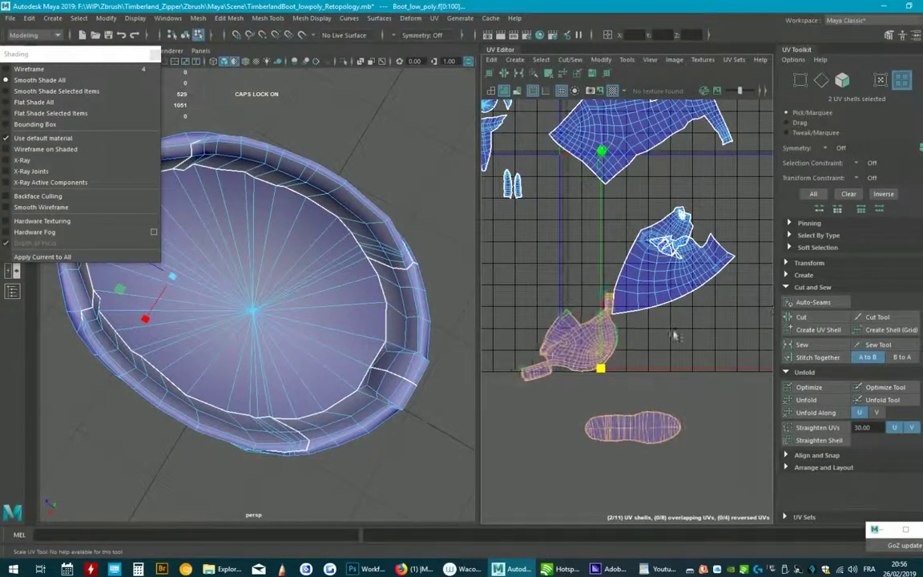
pyautogui.scroll(-3, 598, 379)
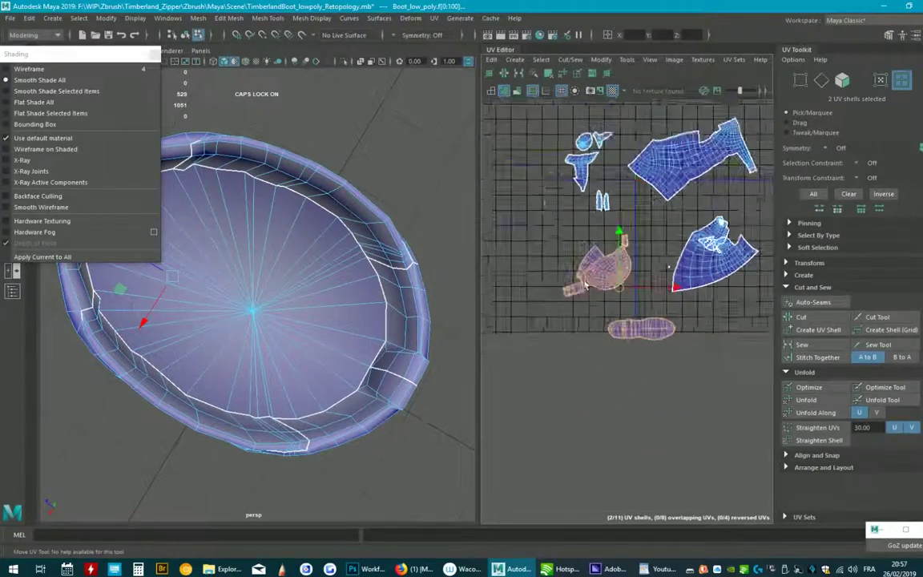
pyautogui.scroll(2, 667, 278)
pyautogui.scroll(2, 667, 278)
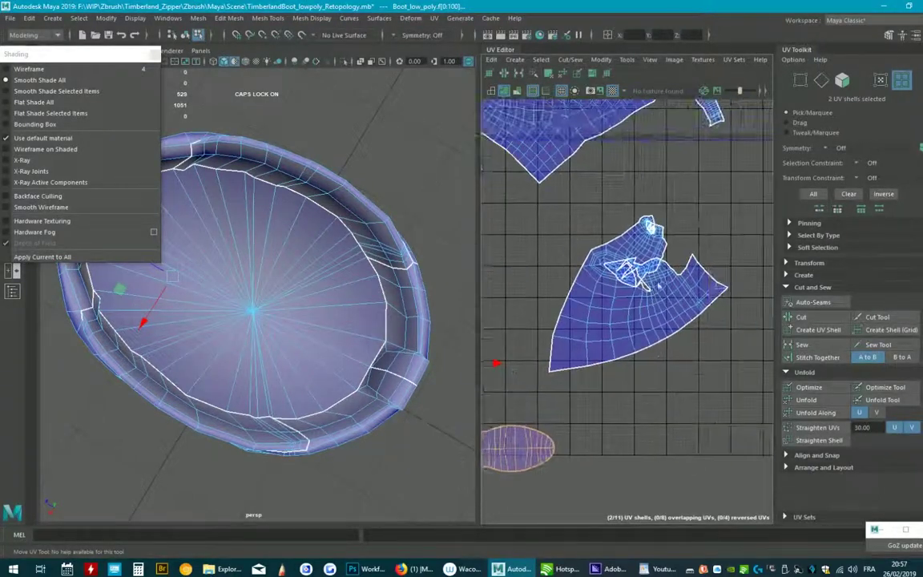
pyautogui.click(667, 278)
pyautogui.click(656, 266)
pyautogui.keyDown('alt'); pyautogui.moveTo(563, 306); pyautogui.dragTo(574, 298, button='middle'); pyautogui.keyUp('alt')
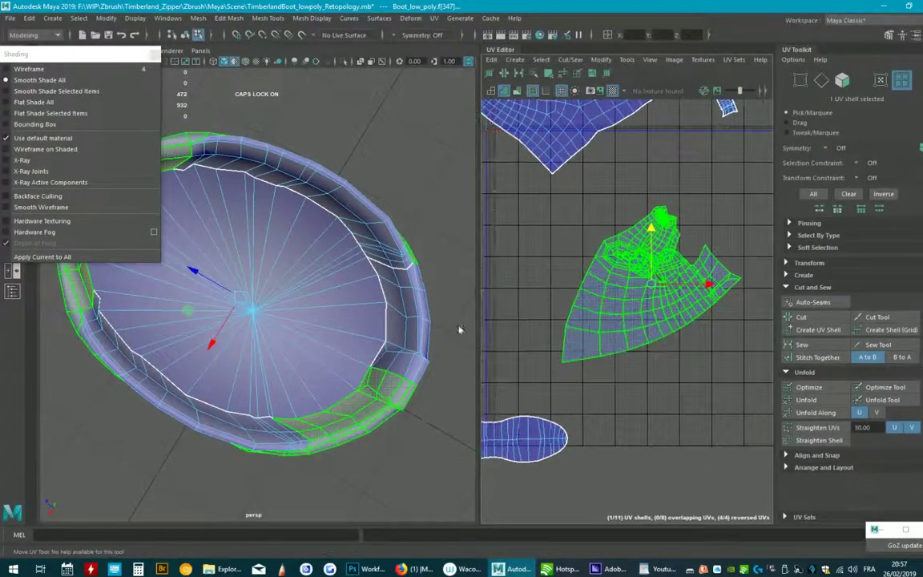
pyautogui.moveTo(361, 449)
pyautogui.keyDown('alt'); pyautogui.mouseDown()
pyautogui.moveTo(365, 353)
pyautogui.moveTo(445, 358)
pyautogui.moveTo(325, 317)
pyautogui.moveTo(374, 354)
pyautogui.moveTo(194, 374)
pyautogui.moveTo(268, 363)
pyautogui.moveTo(349, 373)
pyautogui.moveTo(320, 385)
pyautogui.moveTo(340, 422)
pyautogui.mouseUp(); pyautogui.keyUp('alt')
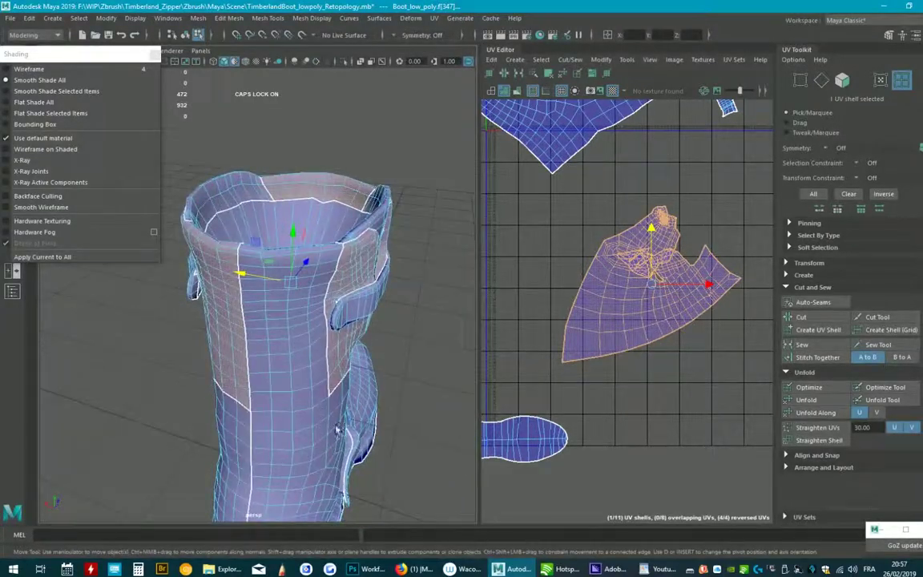
# Step: Cut new UV seams along the selected edges of the boot shaft
pyautogui.press('F9')
pyautogui.keyDown('alt'); pyautogui.moveTo(310, 391); pyautogui.dragTo(373, 353); pyautogui.keyUp('alt')
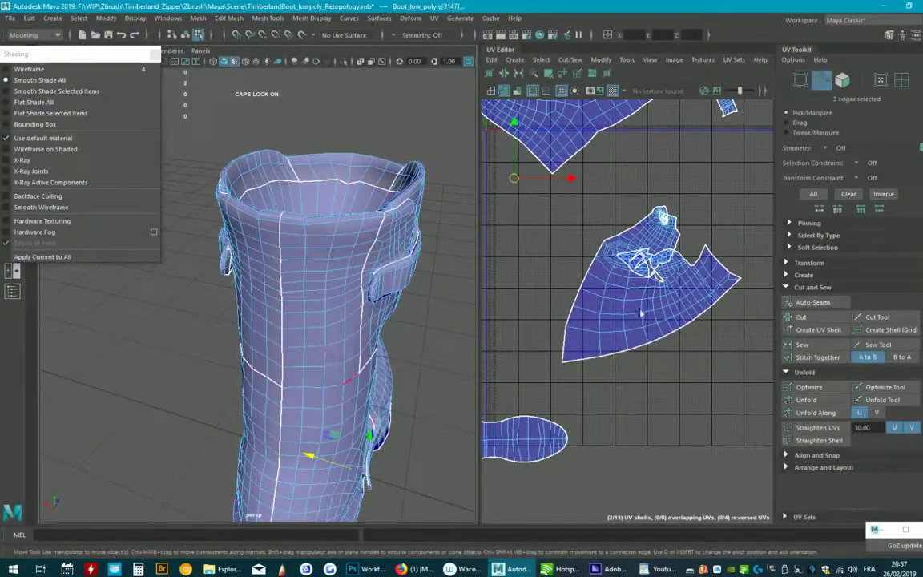
pyautogui.hotkey('alt', 'F12')
pyautogui.keyDown('alt'); pyautogui.moveTo(335, 337); pyautogui.dragTo(353, 381); pyautogui.keyUp('alt')
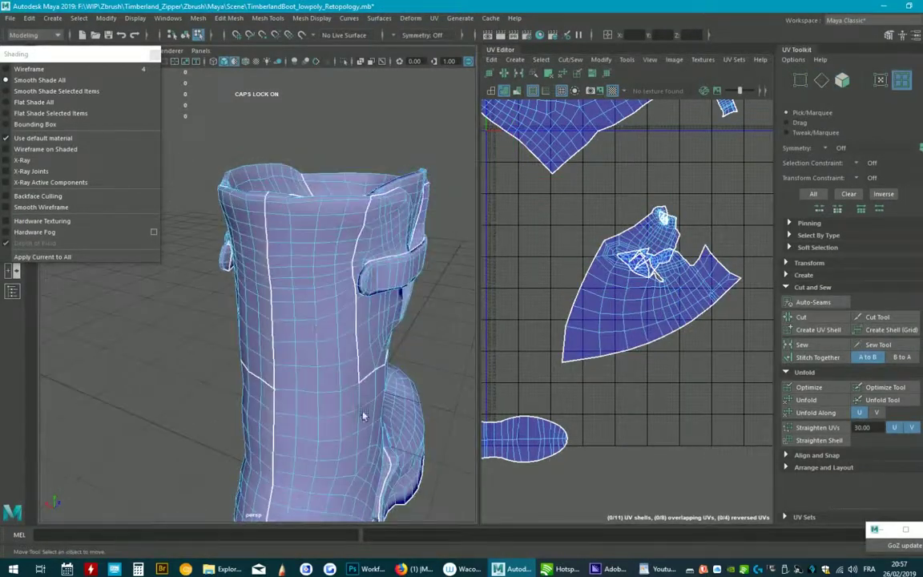
pyautogui.click(350, 389)
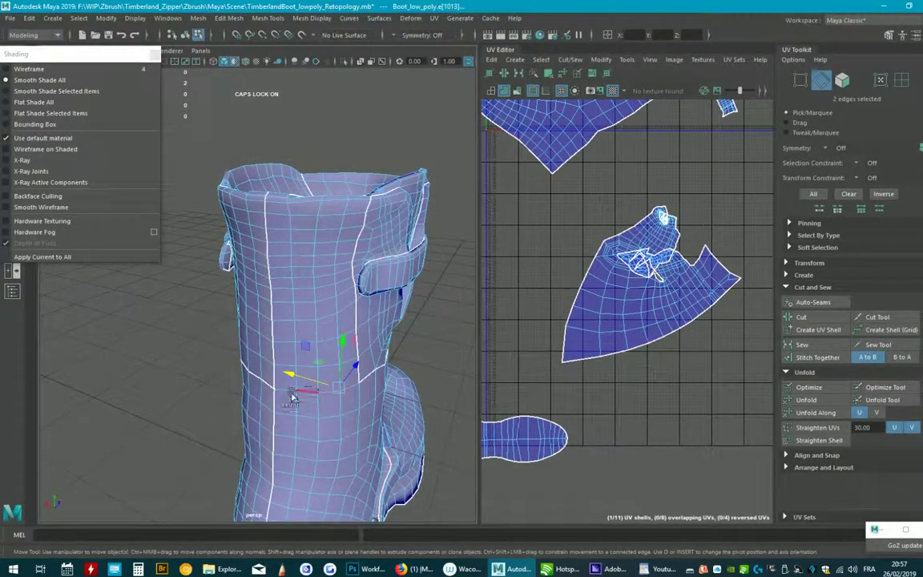
pyautogui.keyDown('shift'); pyautogui.click(390, 423); pyautogui.keyUp('shift')
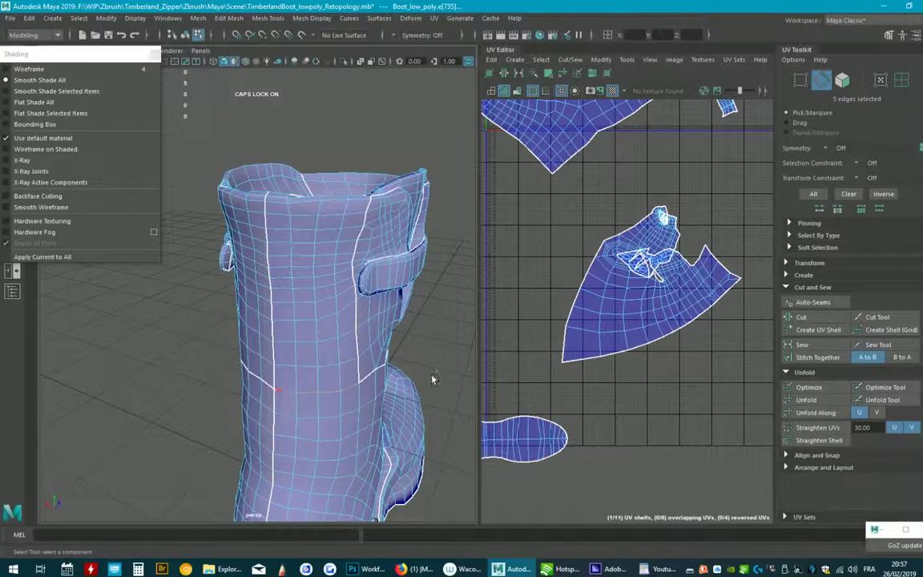
pyautogui.click(434, 18)
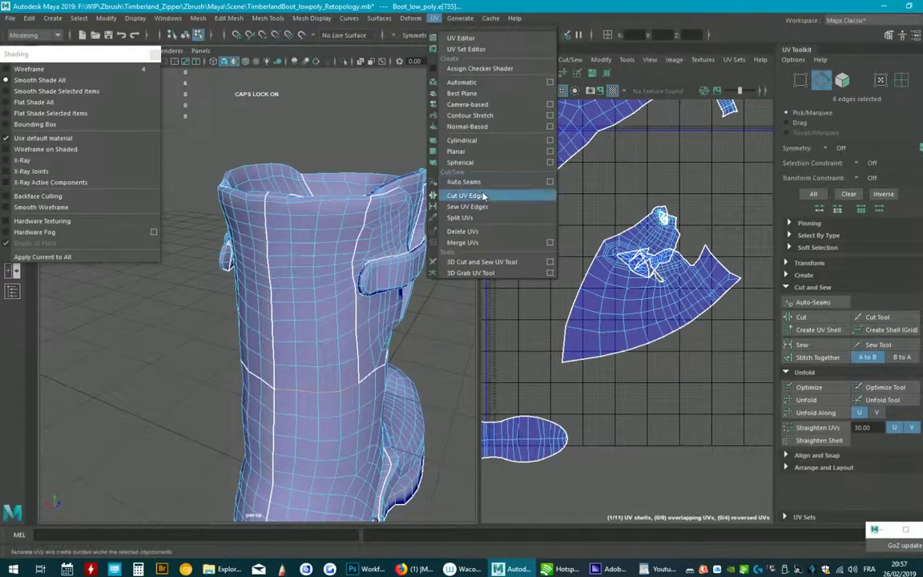
pyautogui.click(481, 196)
# Step: Sew the selected strap edges back together with Sew UV Edges
pyautogui.moveTo(405, 371)
pyautogui.keyDown('alt'); pyautogui.mouseDown()
pyautogui.moveTo(407, 335)
pyautogui.moveTo(258, 343)
pyautogui.moveTo(318, 381)
pyautogui.moveTo(222, 408)
pyautogui.moveTo(293, 351)
pyautogui.moveTo(295, 382)
pyautogui.mouseUp(); pyautogui.keyUp('alt')
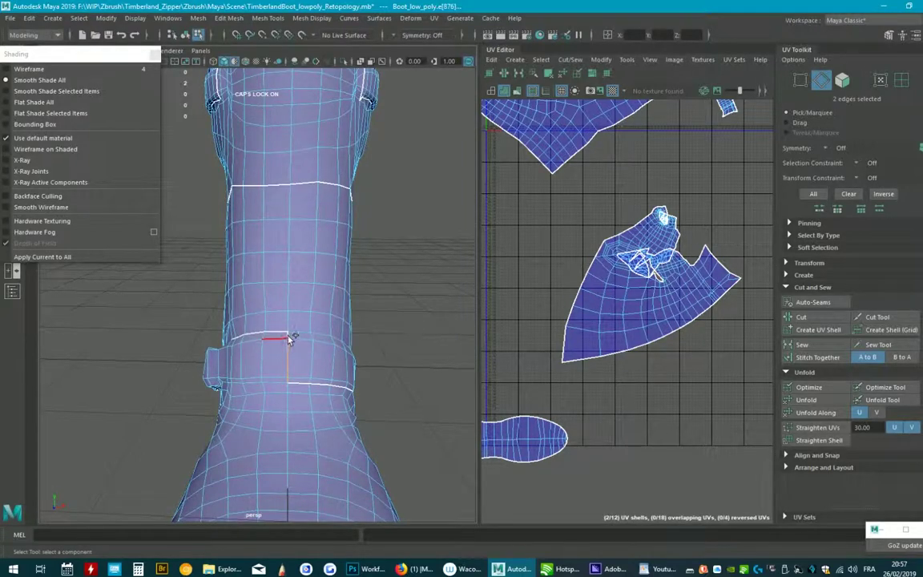
pyautogui.keyDown('alt'); pyautogui.moveTo(296, 342); pyautogui.dragTo(449, 285); pyautogui.keyUp('alt')
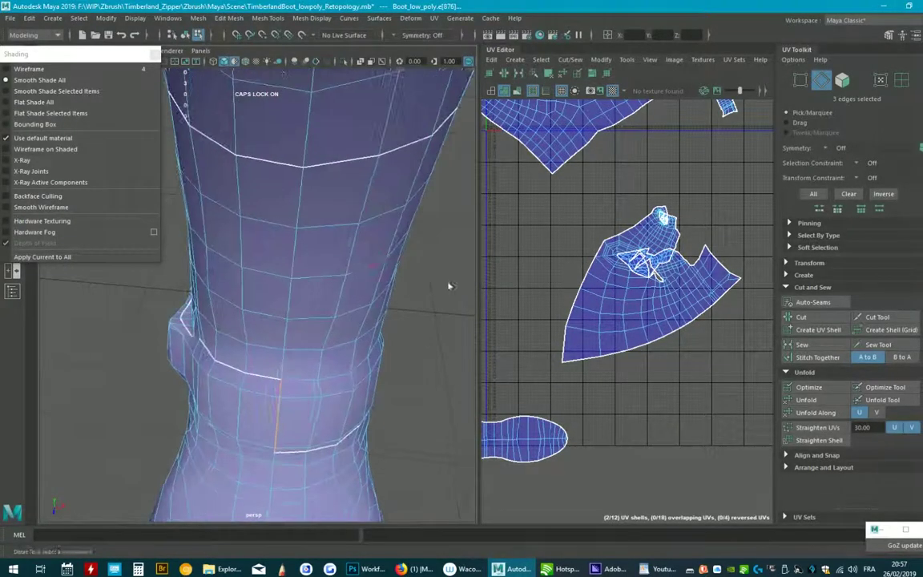
pyautogui.click(434, 18)
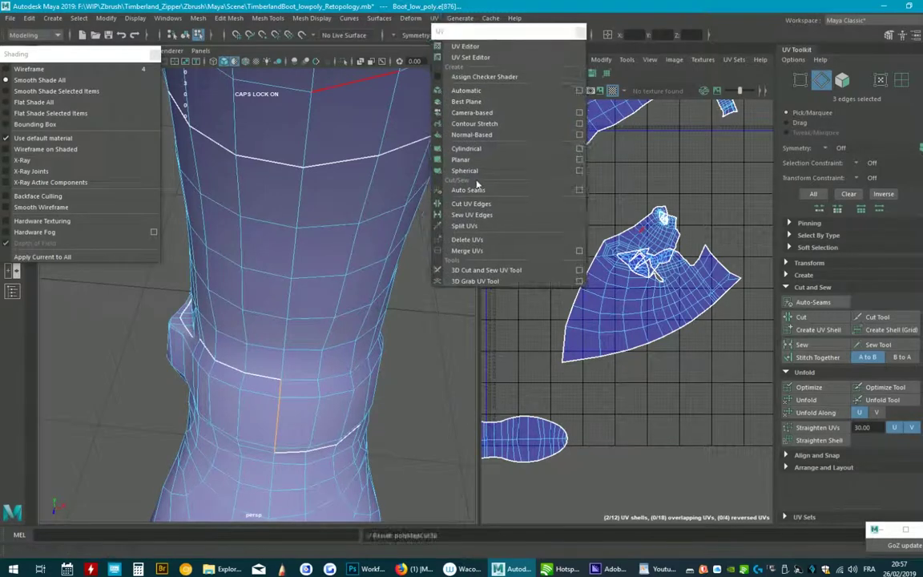
pyautogui.click(474, 215)
pyautogui.moveTo(372, 387)
pyautogui.keyDown('alt'); pyautogui.mouseDown()
pyautogui.moveTo(246, 373)
pyautogui.moveTo(278, 390)
pyautogui.mouseUp(); pyautogui.keyUp('alt')
pyautogui.click(267, 363)
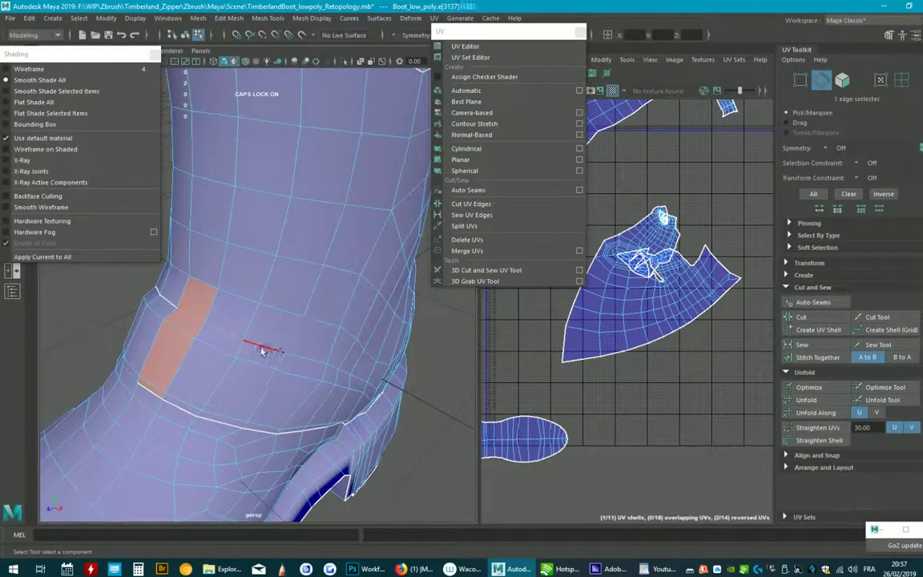
pyautogui.moveTo(337, 374)
pyautogui.keyDown('alt'); pyautogui.mouseDown()
pyautogui.moveTo(398, 361)
pyautogui.moveTo(367, 325)
pyautogui.moveTo(306, 372)
pyautogui.moveTo(255, 367)
pyautogui.moveTo(395, 352)
pyautogui.mouseUp(); pyautogui.keyUp('alt')
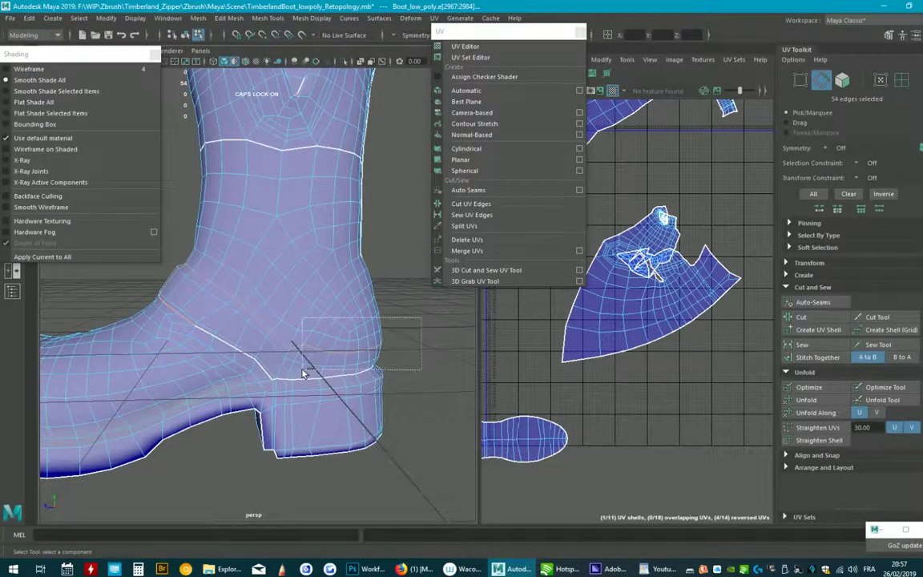
pyautogui.moveTo(336, 401)
pyautogui.keyDown('alt'); pyautogui.mouseDown()
pyautogui.moveTo(292, 385)
pyautogui.moveTo(315, 397)
pyautogui.moveTo(325, 387)
pyautogui.moveTo(240, 376)
pyautogui.moveTo(195, 329)
pyautogui.moveTo(316, 389)
pyautogui.moveTo(298, 371)
pyautogui.moveTo(354, 376)
pyautogui.moveTo(342, 392)
pyautogui.moveTo(340, 365)
pyautogui.mouseUp(); pyautogui.keyUp('alt')
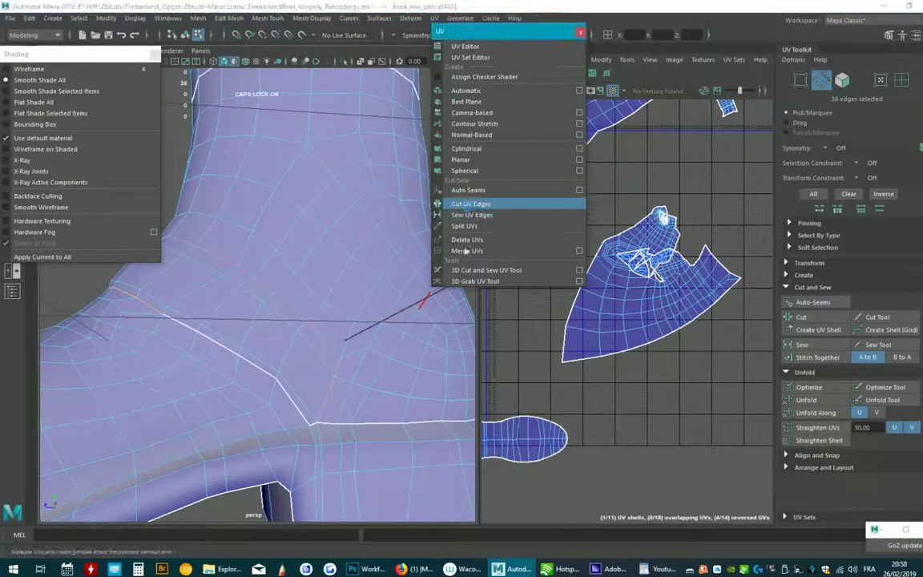
# Step: Unfold the boot shaft's UV shell and bring the other shells into view
pyautogui.moveTo(337, 377)
pyautogui.keyDown('alt'); pyautogui.mouseDown()
pyautogui.moveTo(352, 388)
pyautogui.moveTo(385, 298)
pyautogui.mouseUp(); pyautogui.keyUp('alt')
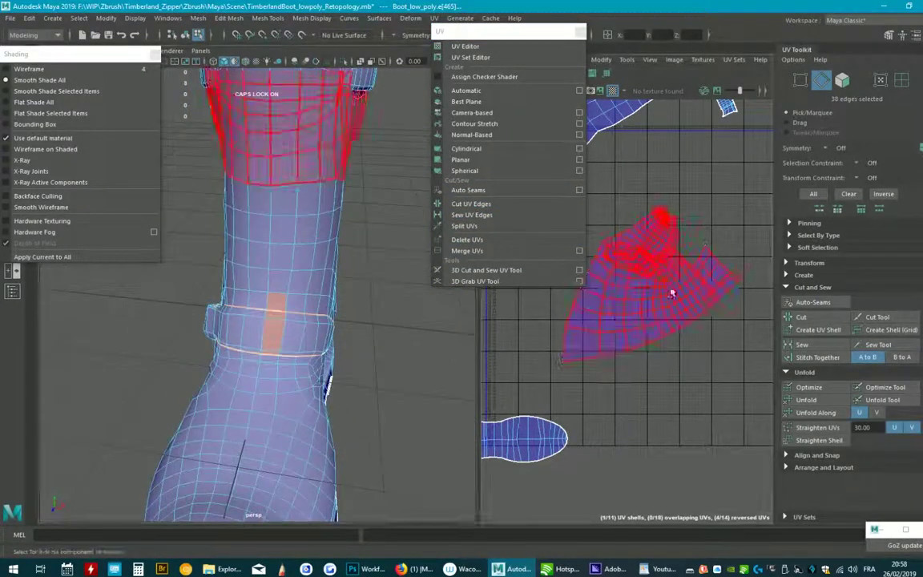
pyautogui.click(645, 304)
pyautogui.click(817, 399)
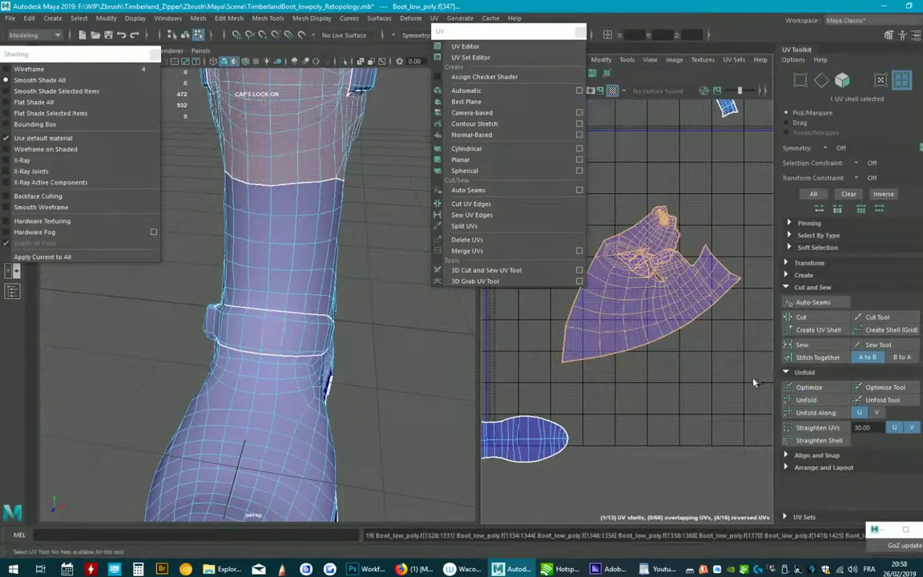
pyautogui.scroll(-3, 753, 382)
pyautogui.keyDown('alt'); pyautogui.moveTo(721, 337); pyautogui.dragTo(672, 235, button='middle'); pyautogui.keyUp('alt')
pyautogui.scroll(2, 671, 235)
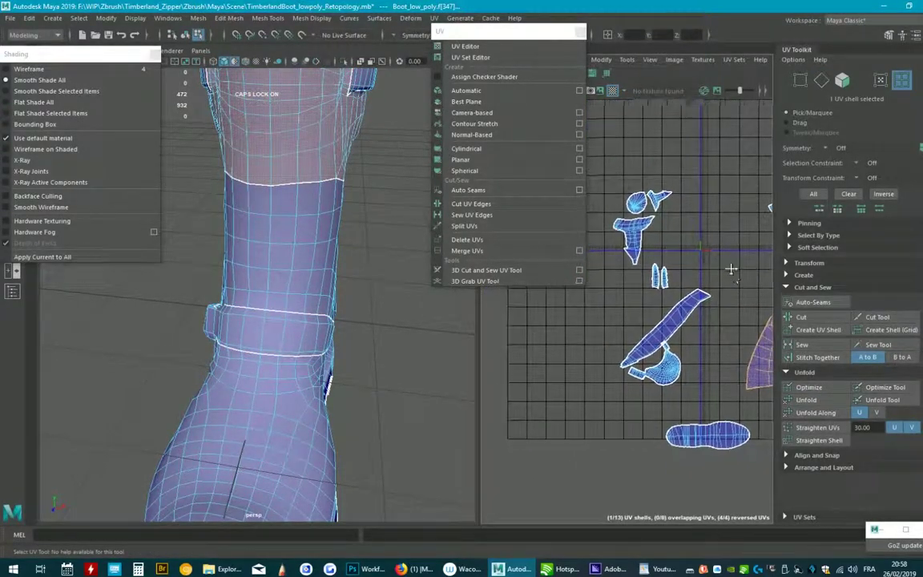
pyautogui.keyDown('alt'); pyautogui.moveTo(731, 269); pyautogui.dragTo(715, 221, button='middle'); pyautogui.keyUp('alt')
# Step: Select the small shell beside the long strip, then add an edge around the heel
pyautogui.click(665, 333)
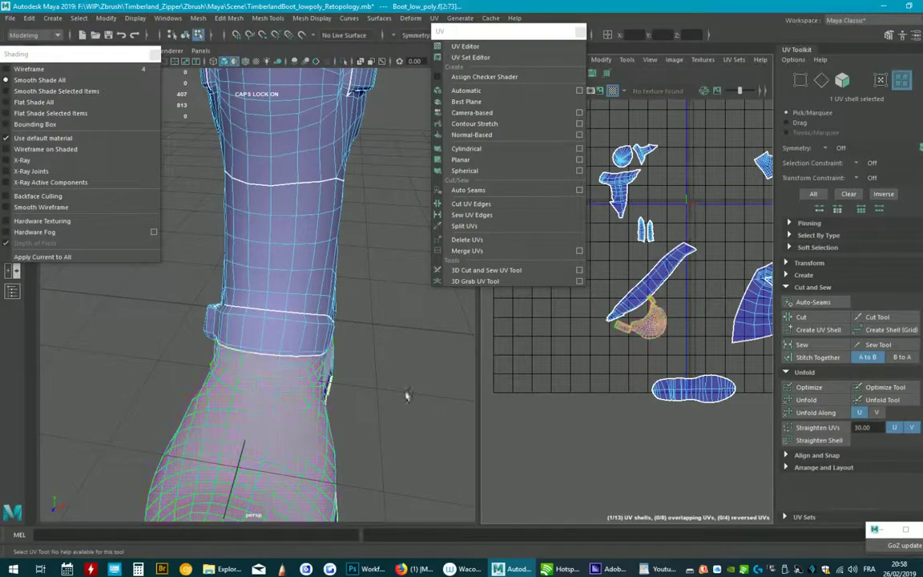
pyautogui.scroll(-5, 407, 396)
pyautogui.moveTo(407, 396)
pyautogui.keyDown('alt'); pyautogui.mouseDown()
pyautogui.moveTo(407, 407)
pyautogui.moveTo(352, 429)
pyautogui.mouseUp(); pyautogui.keyUp('alt')
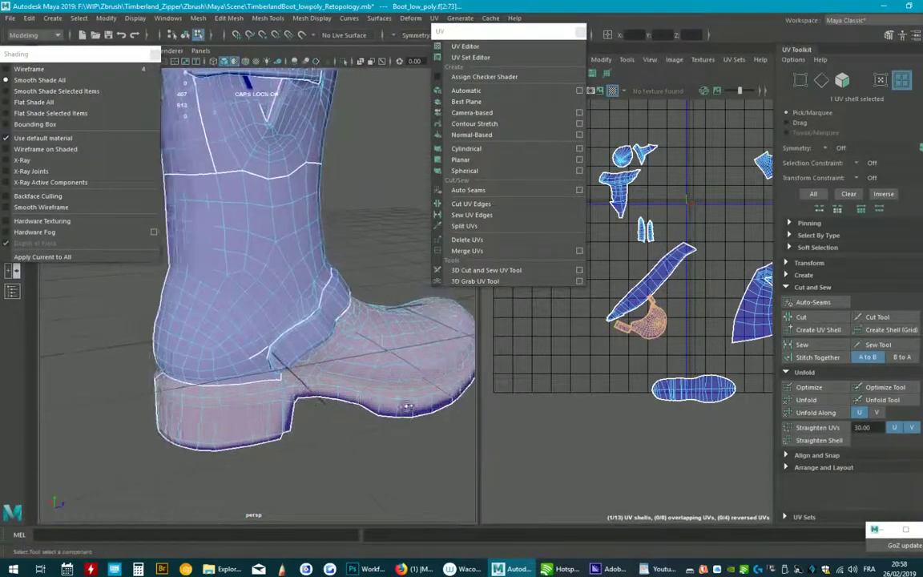
pyautogui.scroll(-2, 352, 429)
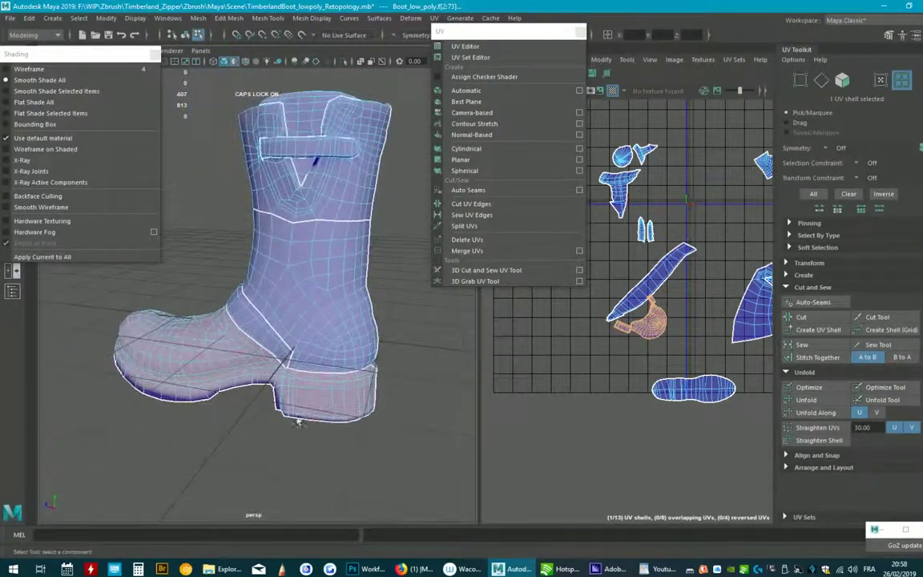
pyautogui.scroll(3, 298, 422)
pyautogui.scroll(3, 361, 391)
pyautogui.keyDown('alt'); pyautogui.moveTo(361, 391); pyautogui.dragTo(442, 382); pyautogui.keyUp('alt')
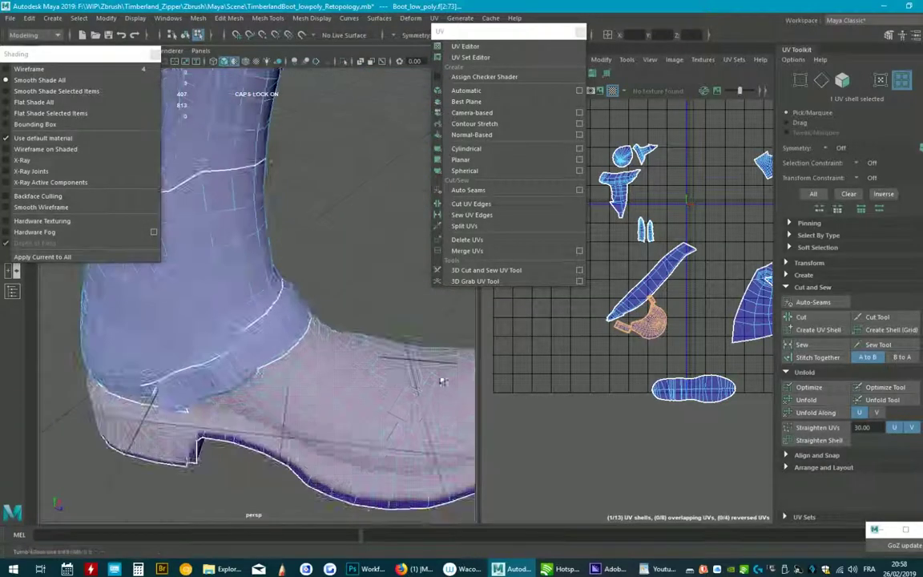
pyautogui.moveTo(313, 371)
pyautogui.keyDown('alt'); pyautogui.mouseDown()
pyautogui.moveTo(365, 381)
pyautogui.moveTo(325, 324)
pyautogui.mouseUp(); pyautogui.keyUp('alt')
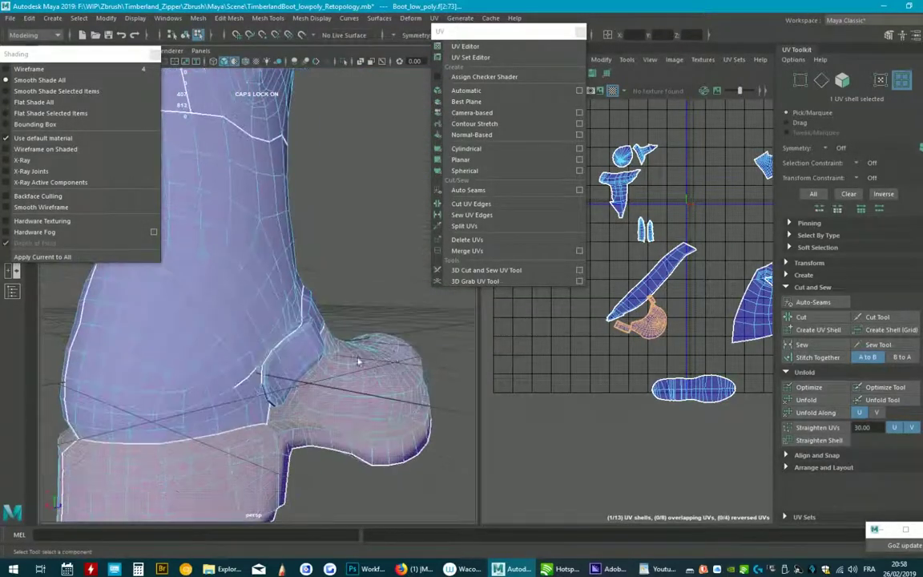
pyautogui.scroll(3, 296, 315)
pyautogui.keyDown('shift'); pyautogui.click(288, 290); pyautogui.keyUp('shift')
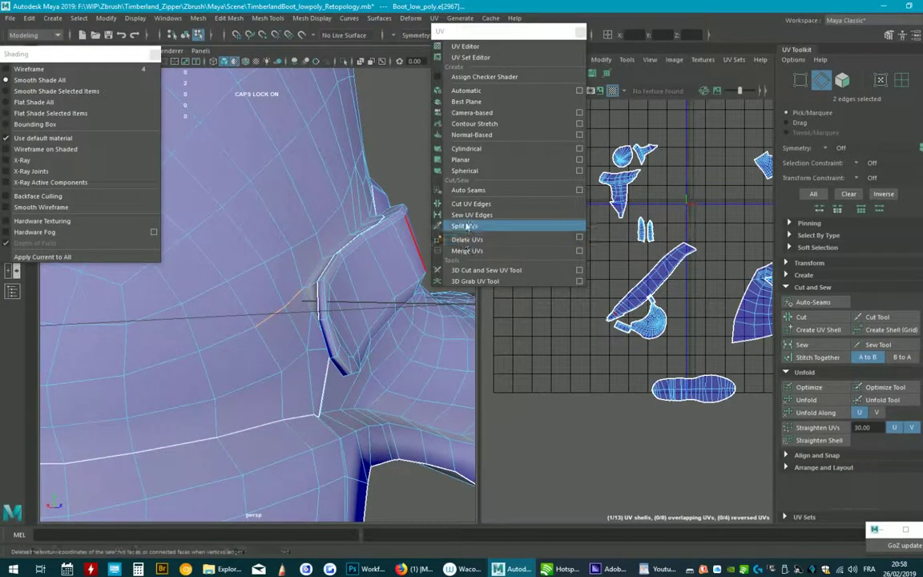
pyautogui.moveTo(377, 273)
pyautogui.keyDown('alt'); pyautogui.mouseDown()
pyautogui.moveTo(324, 314)
pyautogui.moveTo(308, 289)
pyautogui.moveTo(317, 268)
pyautogui.mouseUp(); pyautogui.keyUp('alt')
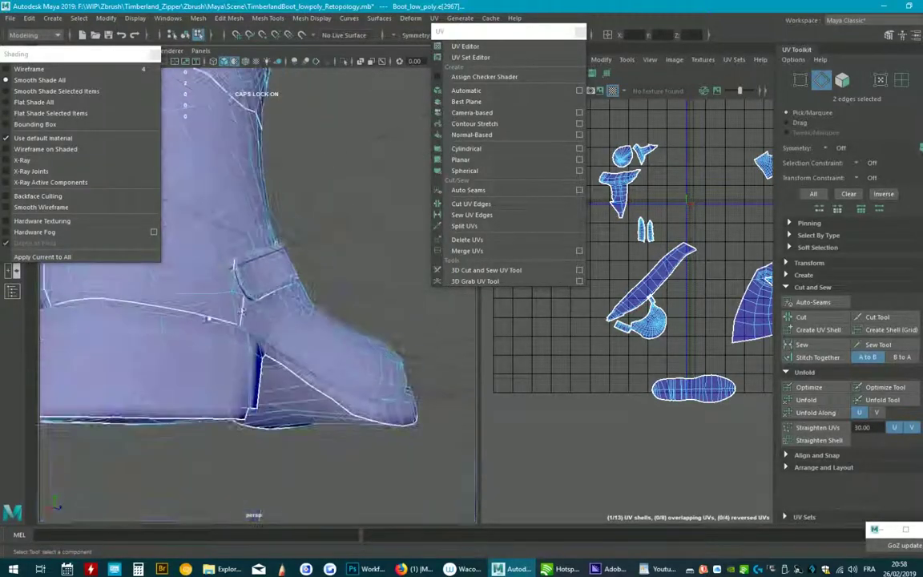
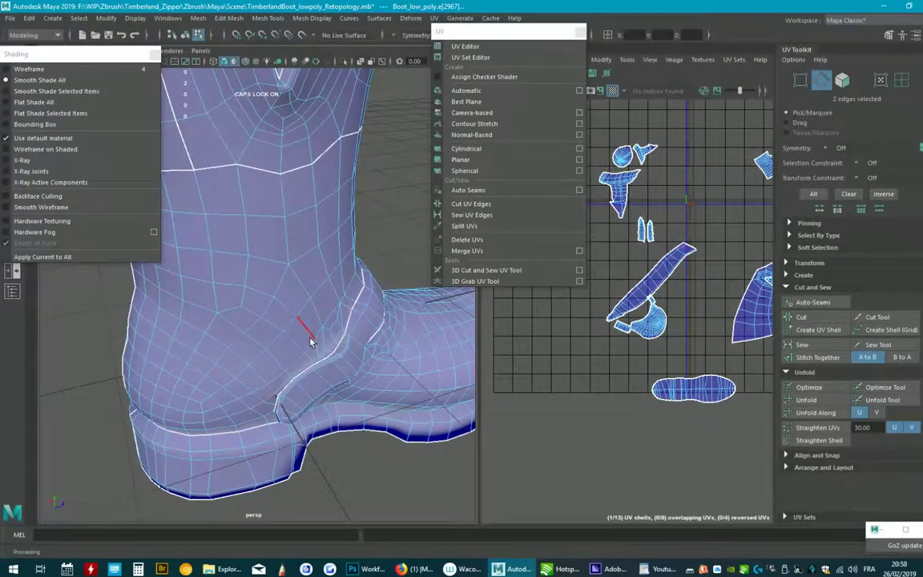
# Step: Select the boot-top UV shell and zoom the UV Editor in on it
pyautogui.moveTo(223, 259)
pyautogui.keyDown('alt'); pyautogui.mouseDown()
pyautogui.moveTo(229, 313)
pyautogui.moveTo(307, 285)
pyautogui.moveTo(277, 288)
pyautogui.moveTo(321, 319)
pyautogui.moveTo(449, 321)
pyautogui.mouseUp(); pyautogui.keyUp('alt')
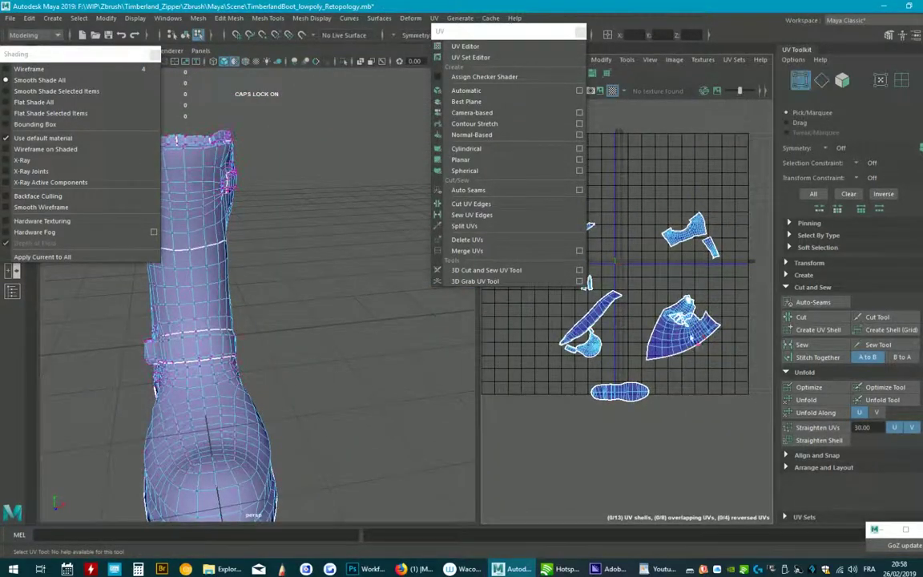
pyautogui.click(673, 329)
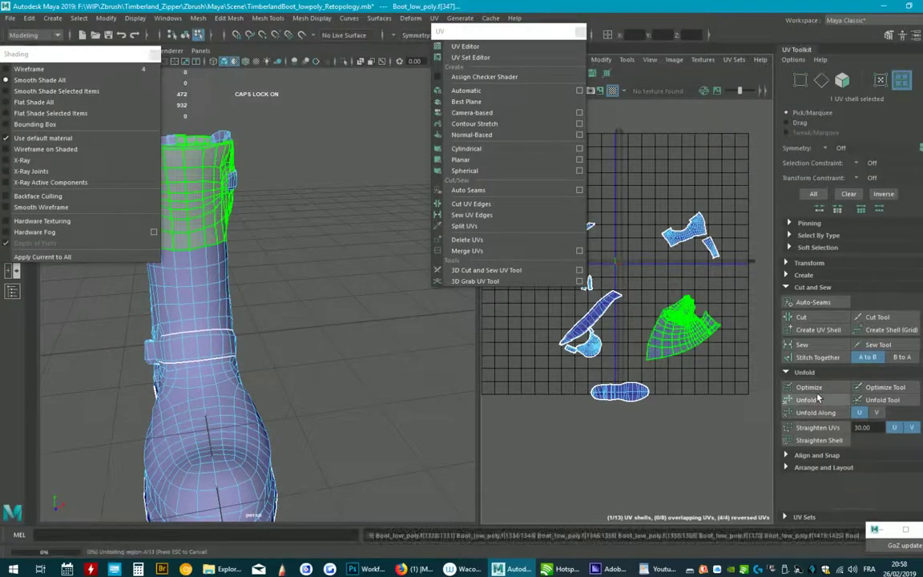
pyautogui.click(580, 35)
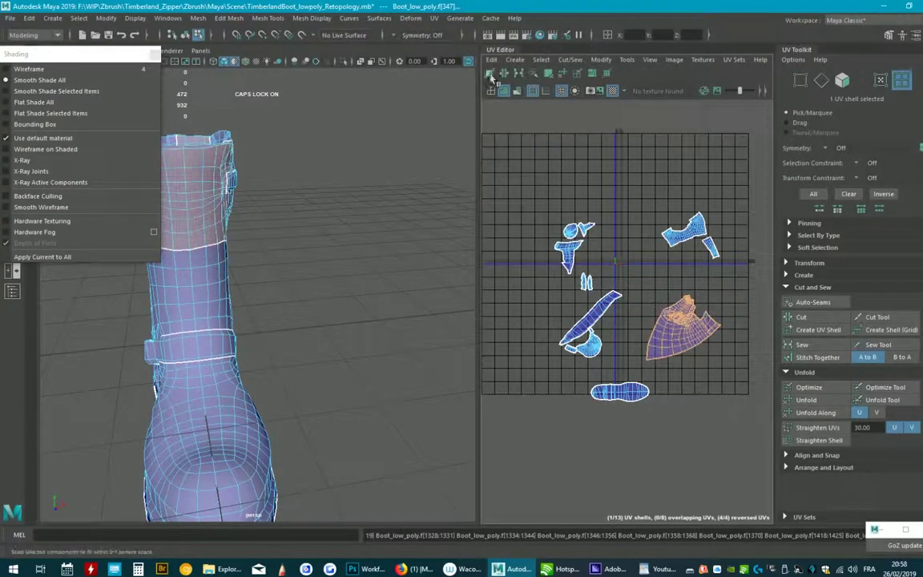
pyautogui.scroll(2, 635, 336)
pyautogui.scroll(2, 705, 304)
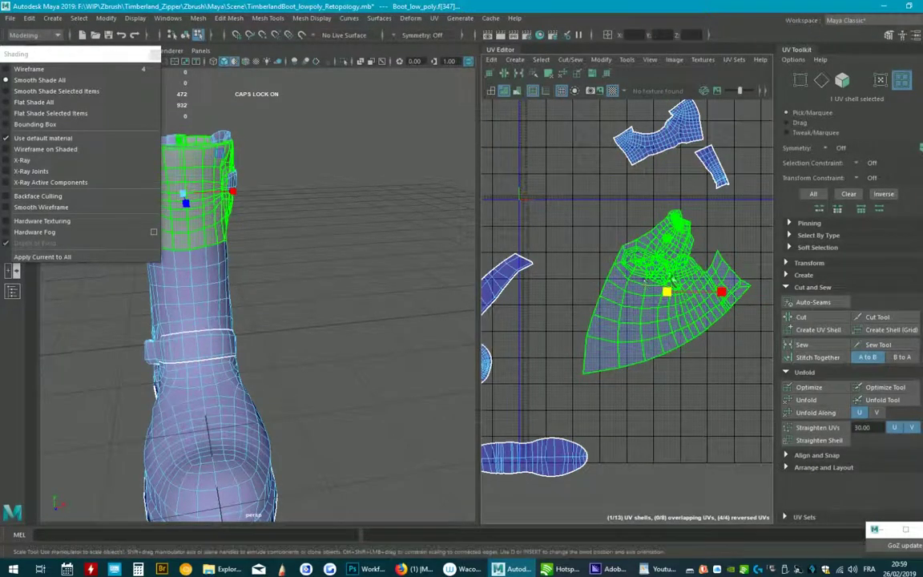
# Step: Turn on UV Distortion shading and select the fan-shaped boot-top shell
pyautogui.click(653, 62)
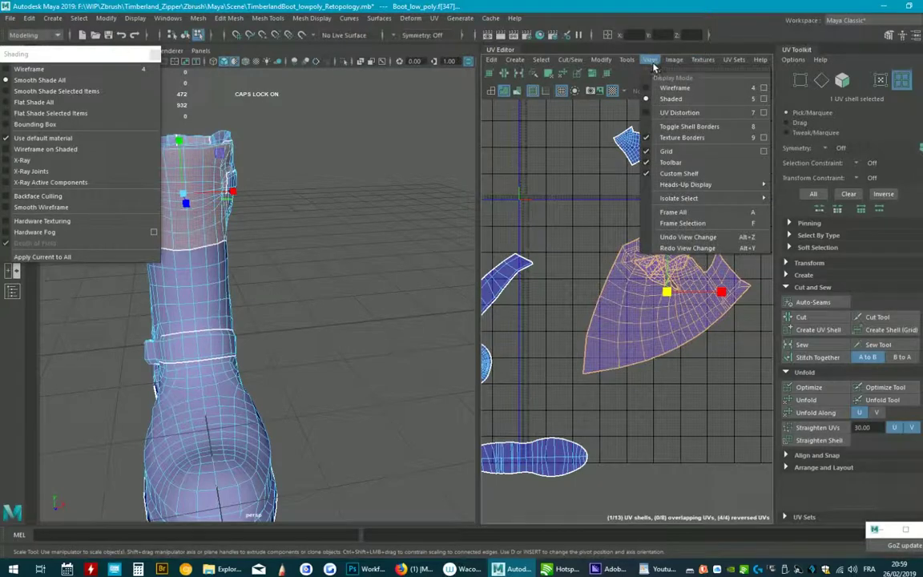
pyautogui.click(649, 115)
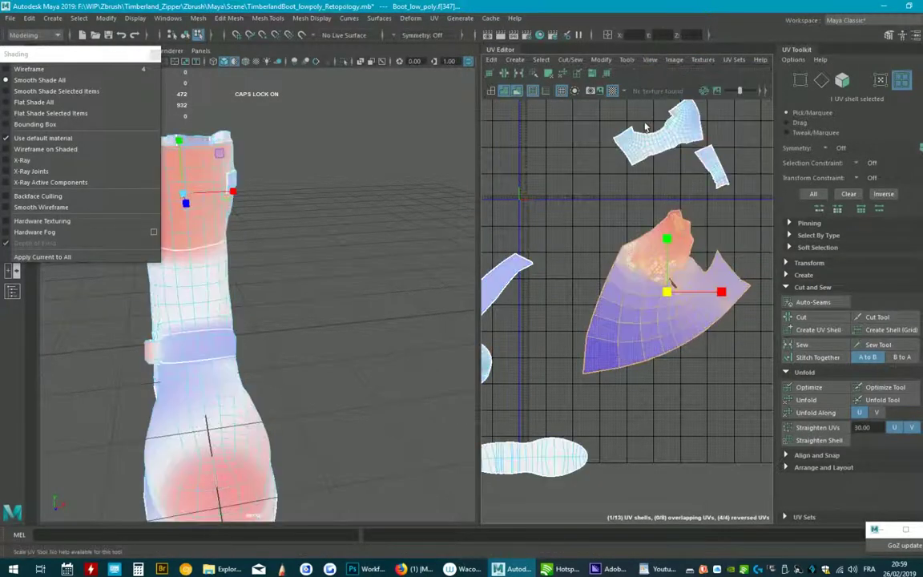
pyautogui.scroll(2, 652, 310)
pyautogui.scroll(2, 652, 311)
pyautogui.scroll(2, 683, 277)
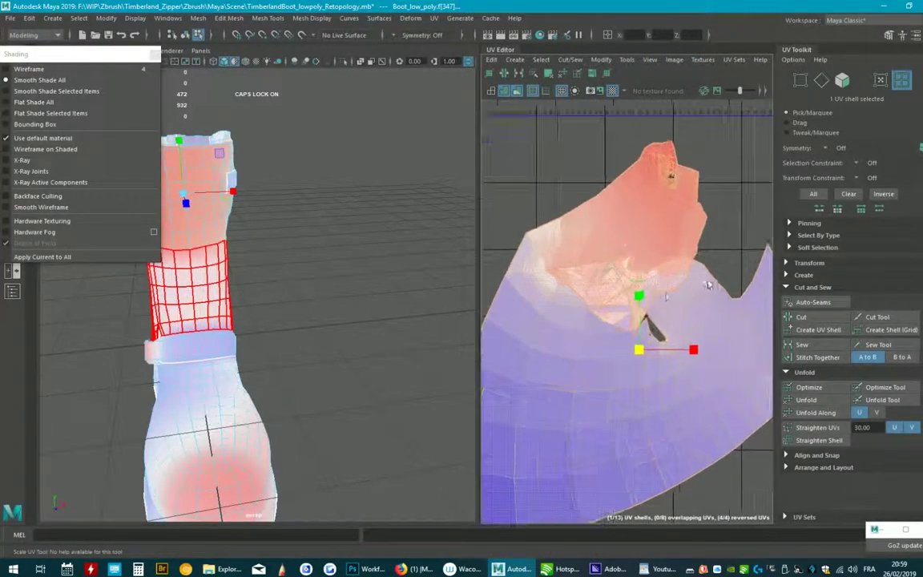
pyautogui.click(653, 240)
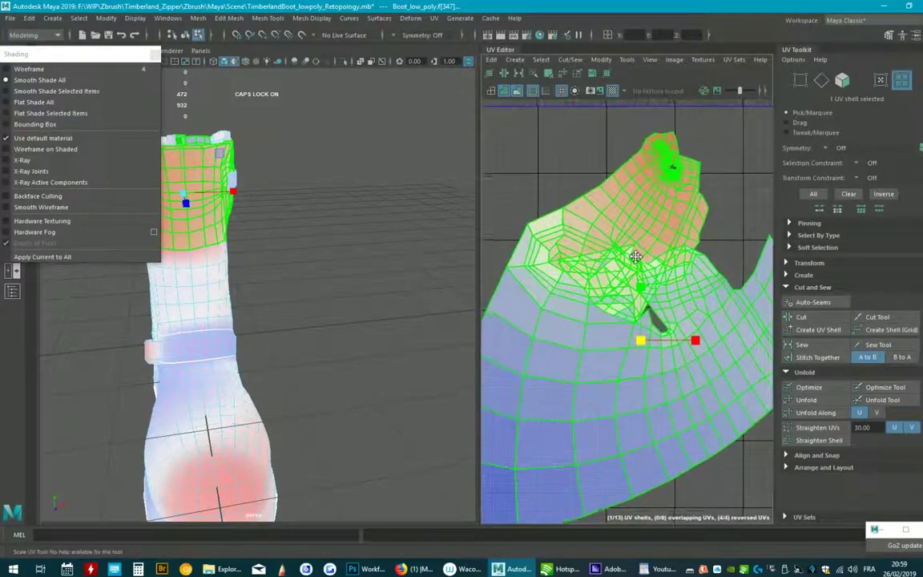
# Step: Orbit in close on the boot strap to examine the selected edges
pyautogui.moveTo(240, 240)
pyautogui.keyDown('alt'); pyautogui.mouseDown()
pyautogui.moveTo(290, 262)
pyautogui.moveTo(346, 315)
pyautogui.moveTo(272, 290)
pyautogui.moveTo(336, 304)
pyautogui.moveTo(299, 329)
pyautogui.moveTo(309, 299)
pyautogui.mouseUp(); pyautogui.keyUp('alt')
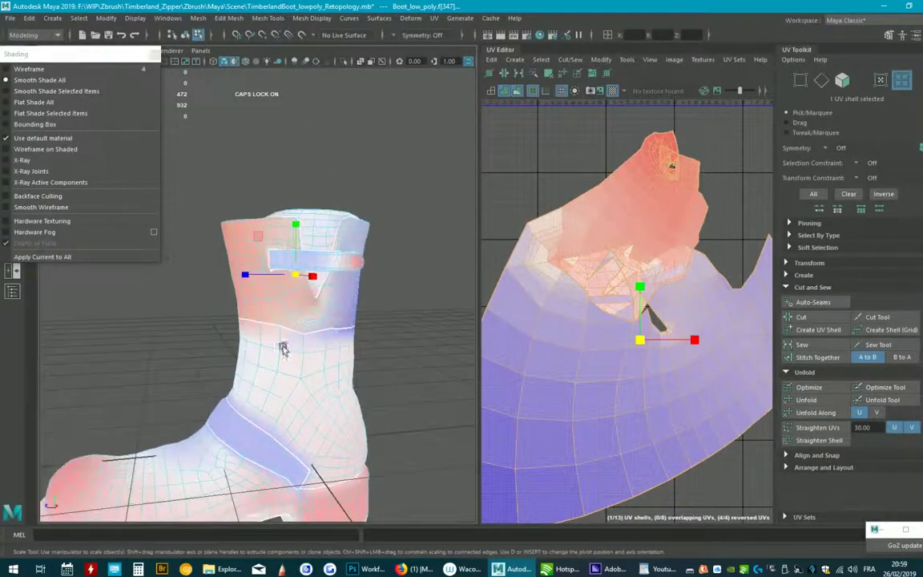
pyautogui.scroll(3, 418, 298)
pyautogui.scroll(3, 322, 340)
pyautogui.scroll(2, 367, 326)
pyautogui.moveTo(367, 327)
pyautogui.keyDown('alt'); pyautogui.mouseDown()
pyautogui.moveTo(361, 356)
pyautogui.moveTo(435, 290)
pyautogui.mouseUp(); pyautogui.keyUp('alt')
pyautogui.moveTo(344, 336)
pyautogui.keyDown('alt'); pyautogui.mouseDown()
pyautogui.moveTo(325, 354)
pyautogui.moveTo(367, 278)
pyautogui.moveTo(309, 340)
pyautogui.moveTo(340, 325)
pyautogui.moveTo(315, 235)
pyautogui.mouseUp(); pyautogui.keyUp('alt')
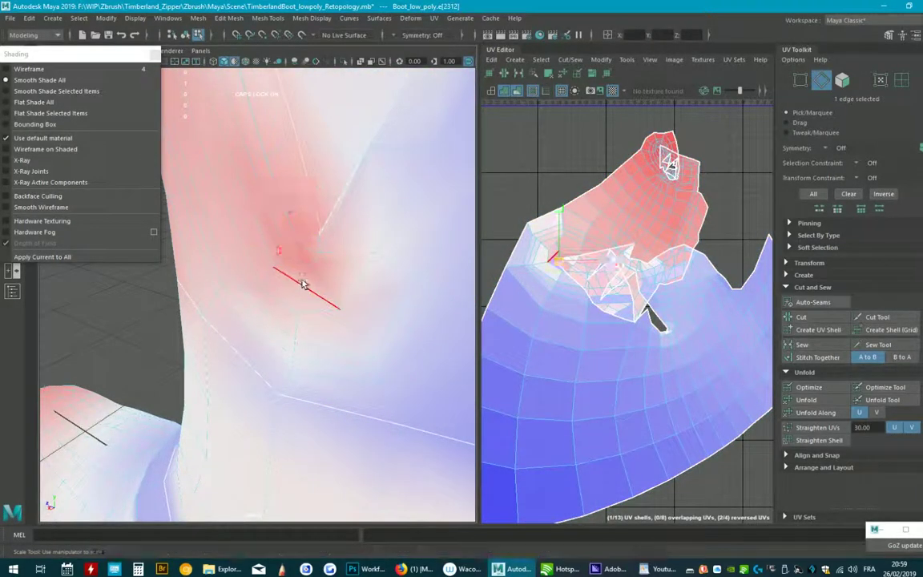
pyautogui.moveTo(302, 275)
pyautogui.keyDown('alt'); pyautogui.mouseDown()
pyautogui.moveTo(337, 284)
pyautogui.moveTo(433, 217)
pyautogui.mouseUp(); pyautogui.keyUp('alt')
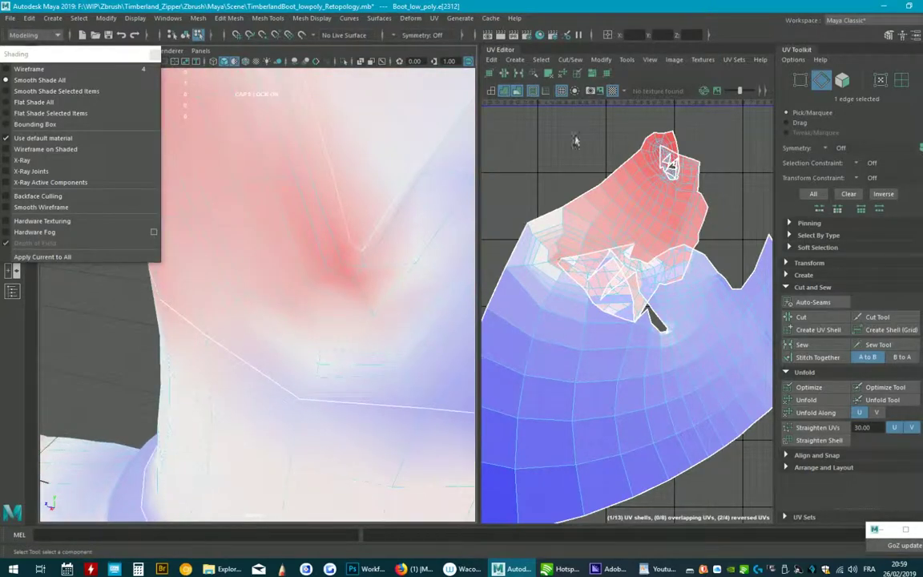
# Step: Turn the UV Distortion display off again
pyautogui.click(657, 63)
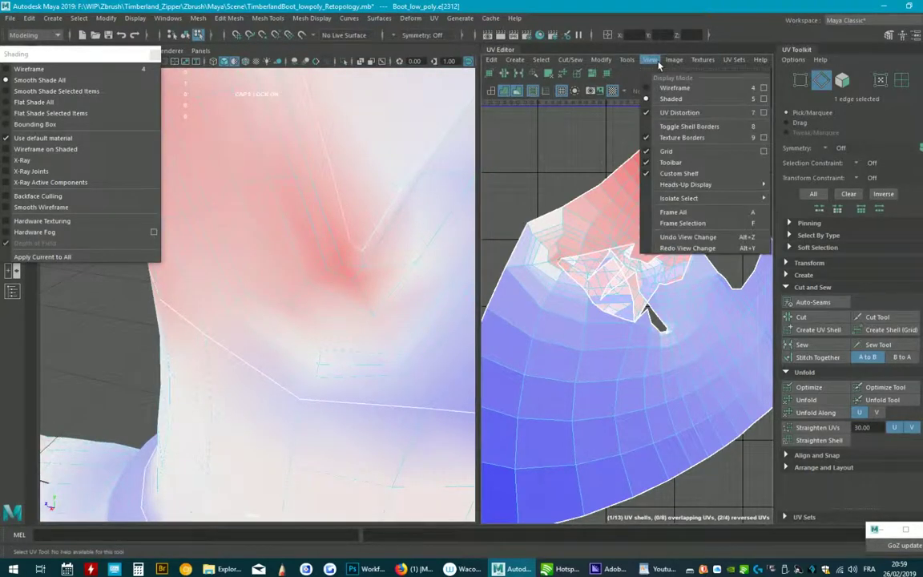
pyautogui.click(646, 116)
pyautogui.scroll(3, 321, 305)
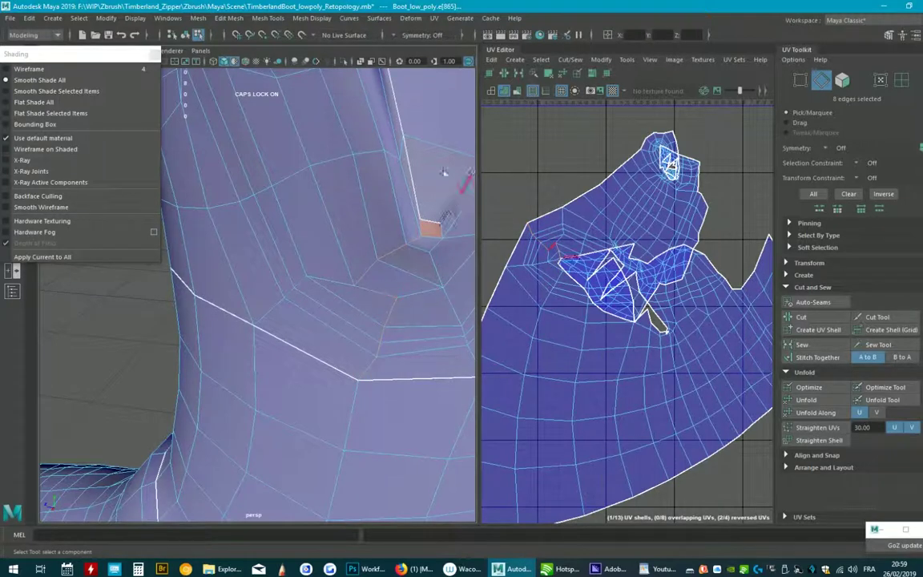
# Step: Choose an entry from the UV menu, then orbit around to the boot's back
pyautogui.click(431, 19)
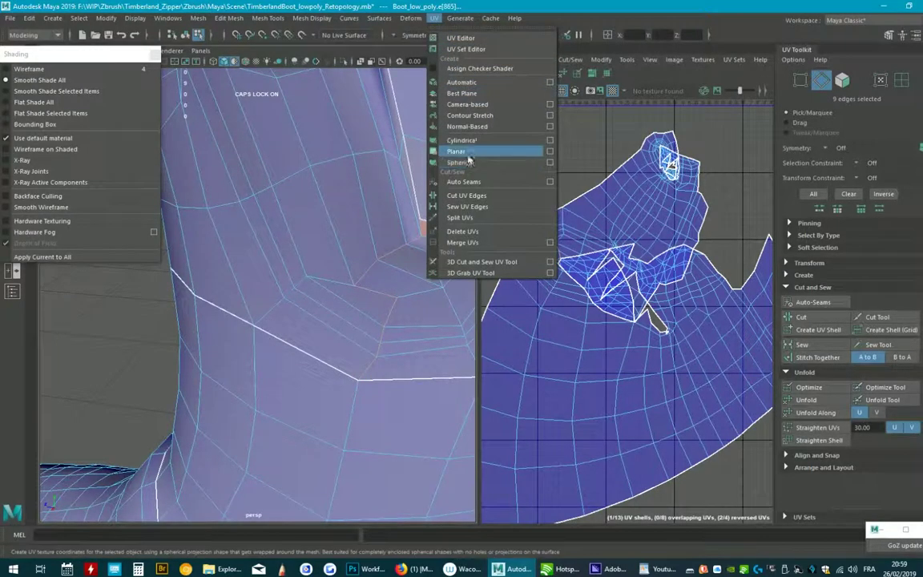
pyautogui.click(464, 182)
pyautogui.keyDown('alt'); pyautogui.moveTo(404, 250); pyautogui.dragTo(338, 381); pyautogui.keyUp('alt')
pyautogui.moveTo(357, 341)
pyautogui.keyDown('alt'); pyautogui.mouseDown()
pyautogui.moveTo(291, 291)
pyautogui.moveTo(271, 224)
pyautogui.moveTo(312, 319)
pyautogui.mouseUp(); pyautogui.keyUp('alt')
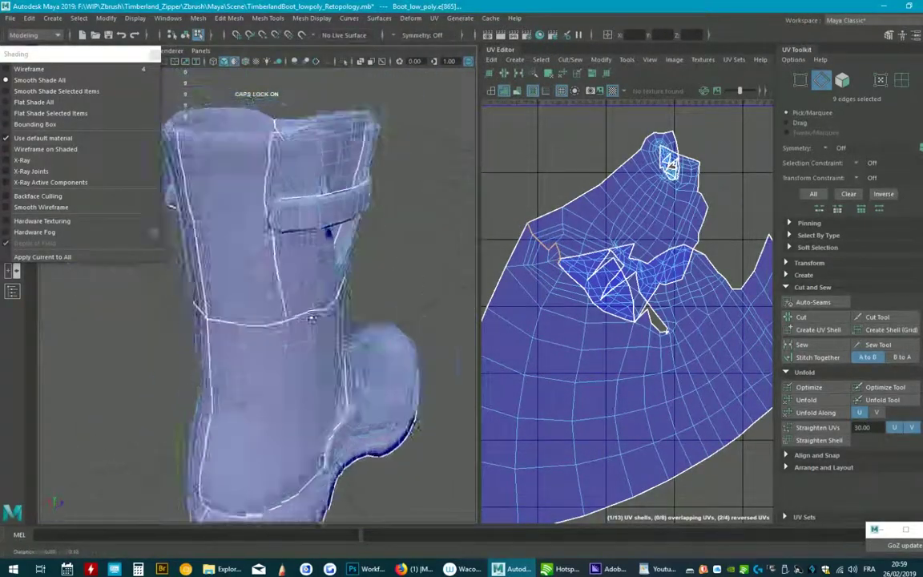
pyautogui.scroll(4, 311, 319)
pyautogui.scroll(3, 337, 313)
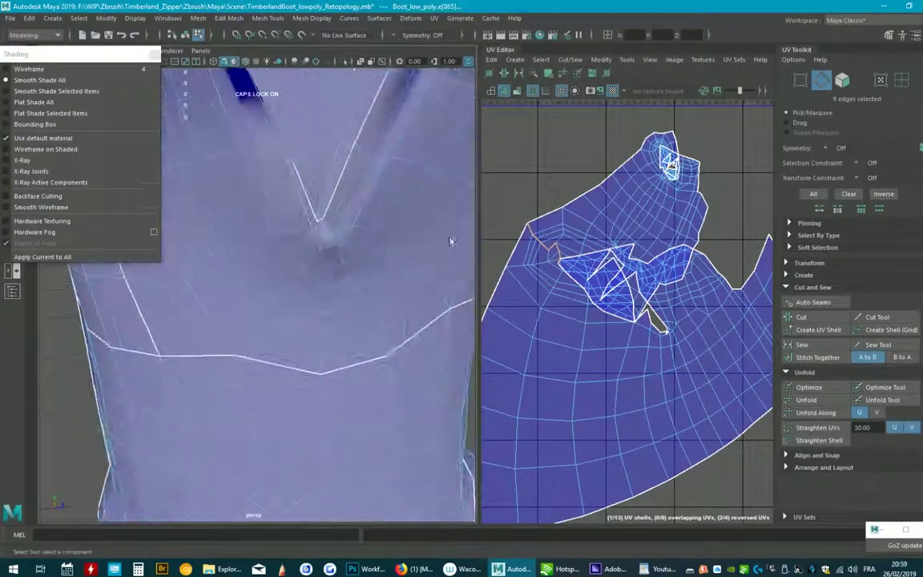
pyautogui.scroll(2, 357, 305)
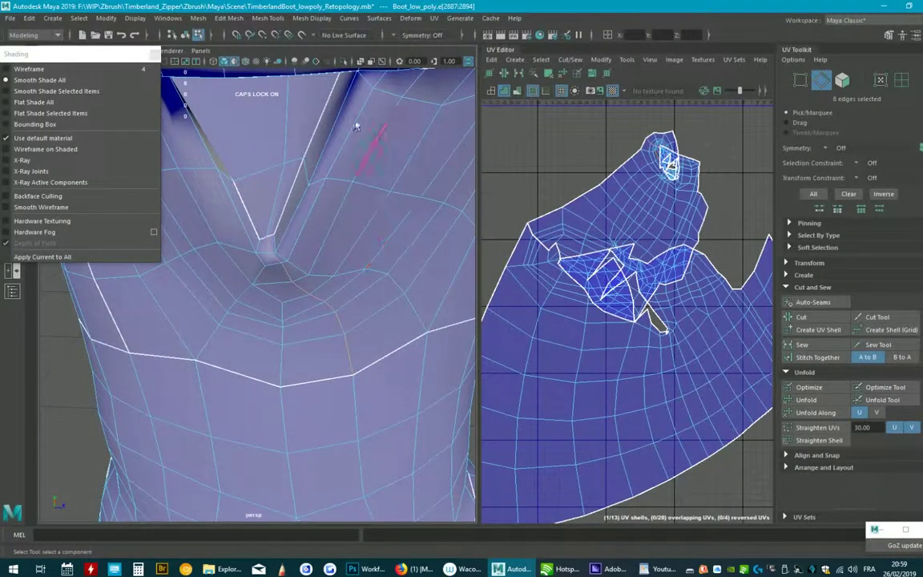
# Step: Cut UV edges along the V-notch seam and unfold the boot-top shell
pyautogui.click(434, 19)
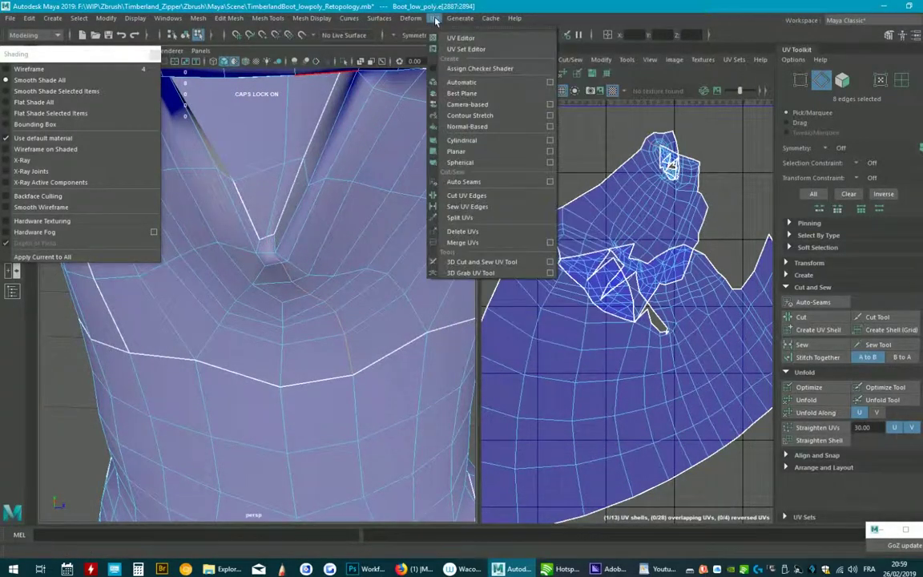
pyautogui.click(472, 196)
pyautogui.scroll(-2, 272, 269)
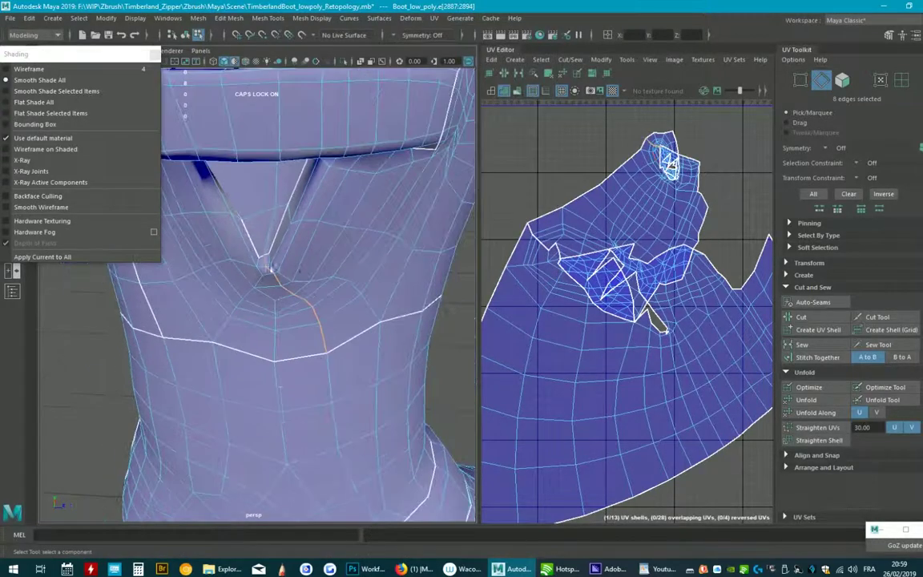
pyautogui.click(608, 282)
pyautogui.click(807, 400)
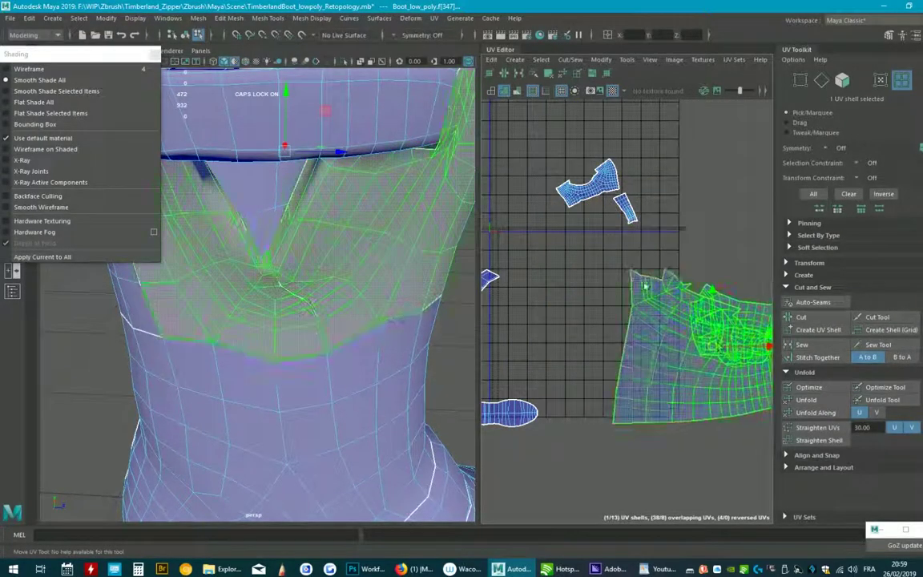
# Step: Return to object selection, select the boot mesh and view it from the front
pyautogui.moveTo(337, 264)
pyautogui.keyDown('alt'); pyautogui.mouseDown()
pyautogui.moveTo(358, 302)
pyautogui.moveTo(313, 292)
pyautogui.moveTo(348, 313)
pyautogui.moveTo(317, 302)
pyautogui.moveTo(262, 324)
pyautogui.moveTo(297, 296)
pyautogui.moveTo(272, 309)
pyautogui.moveTo(282, 330)
pyautogui.moveTo(319, 353)
pyautogui.moveTo(329, 334)
pyautogui.moveTo(362, 330)
pyautogui.moveTo(319, 299)
pyautogui.moveTo(414, 384)
pyautogui.moveTo(342, 330)
pyautogui.moveTo(308, 341)
pyautogui.moveTo(329, 367)
pyautogui.moveTo(291, 313)
pyautogui.moveTo(377, 328)
pyautogui.moveTo(289, 303)
pyautogui.mouseUp(); pyautogui.keyUp('alt')
pyautogui.press('F8')
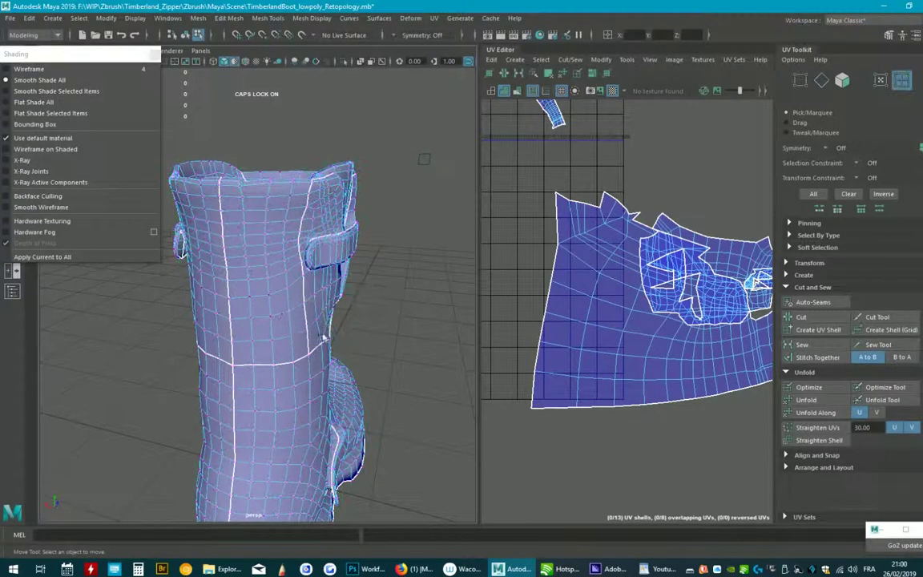
pyautogui.click(297, 329)
pyautogui.moveTo(382, 331)
pyautogui.keyDown('alt'); pyautogui.mouseDown()
pyautogui.moveTo(329, 324)
pyautogui.moveTo(368, 326)
pyautogui.moveTo(426, 294)
pyautogui.mouseUp(); pyautogui.keyUp('alt')
pyautogui.scroll(-2, 561, 297)
# Step: Select the upper shaft's UV shells in UV Shell mode
pyautogui.press('F12')
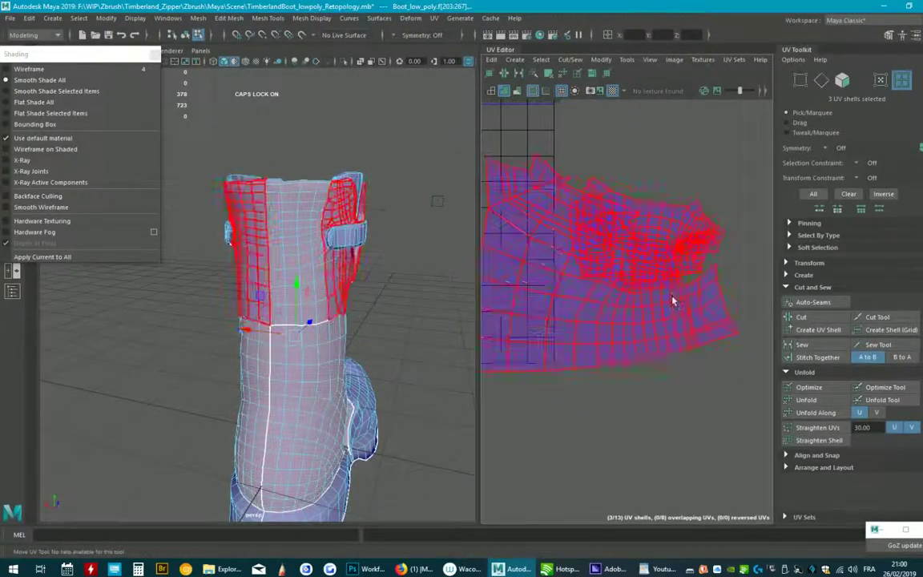
pyautogui.click(660, 218)
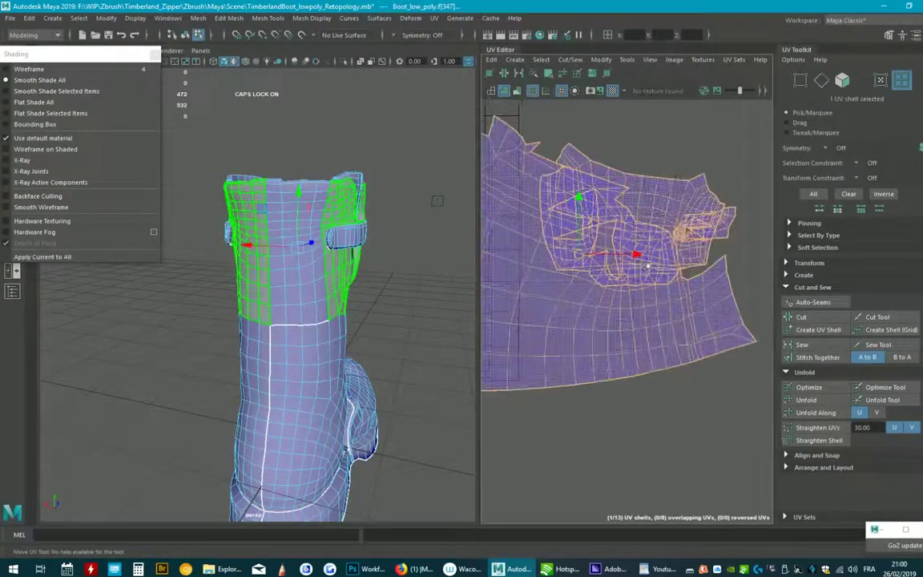
pyautogui.scroll(1, 649, 260)
pyautogui.scroll(1, 633, 255)
pyautogui.click(618, 249)
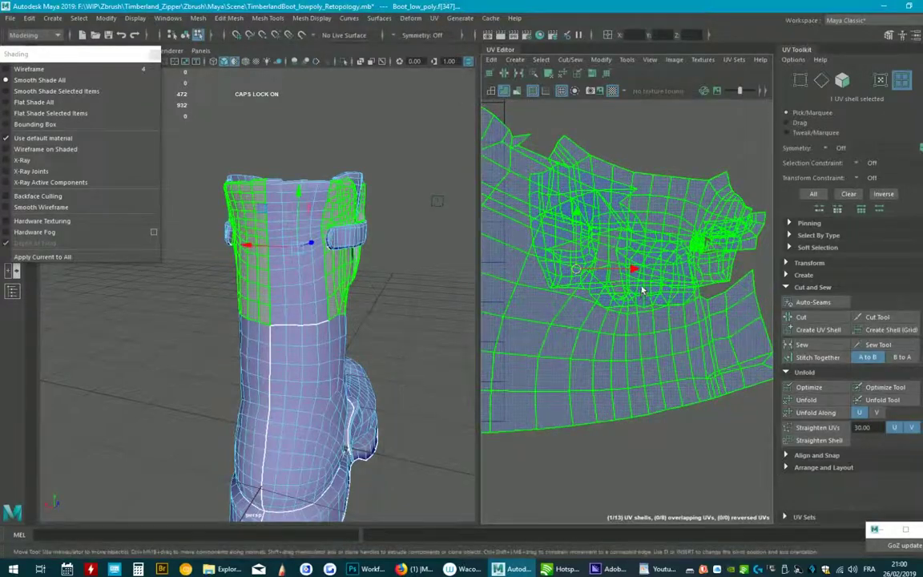
pyautogui.scroll(1, 679, 259)
pyautogui.keyDown('ctrl'); pyautogui.click(665, 244); pyautogui.keyUp('ctrl')
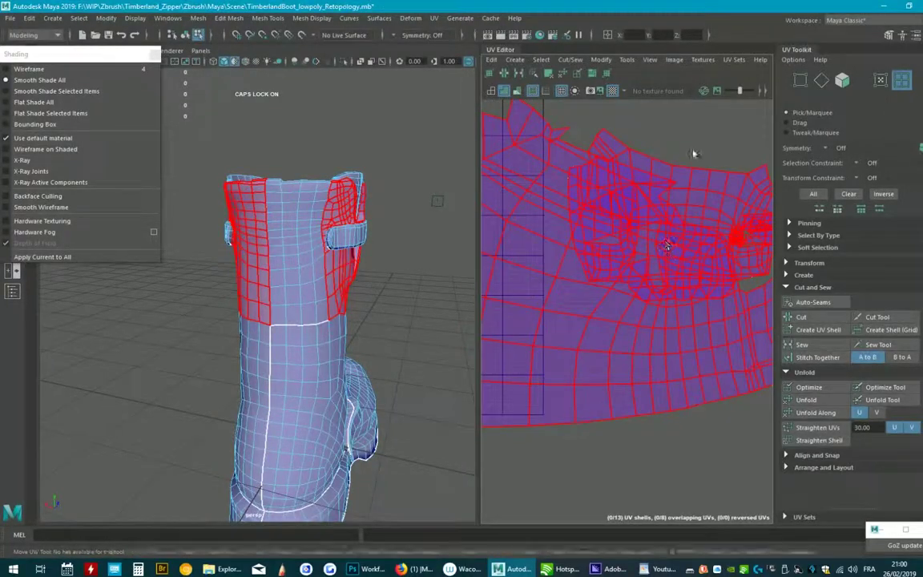
pyautogui.click(678, 206)
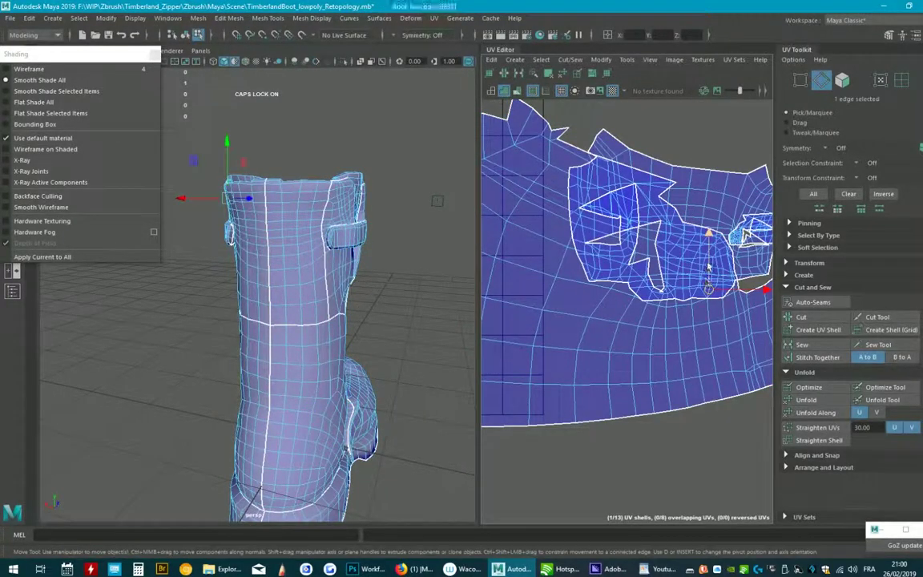
pyautogui.moveTo(707, 194); pyautogui.dragTo(543, 203)
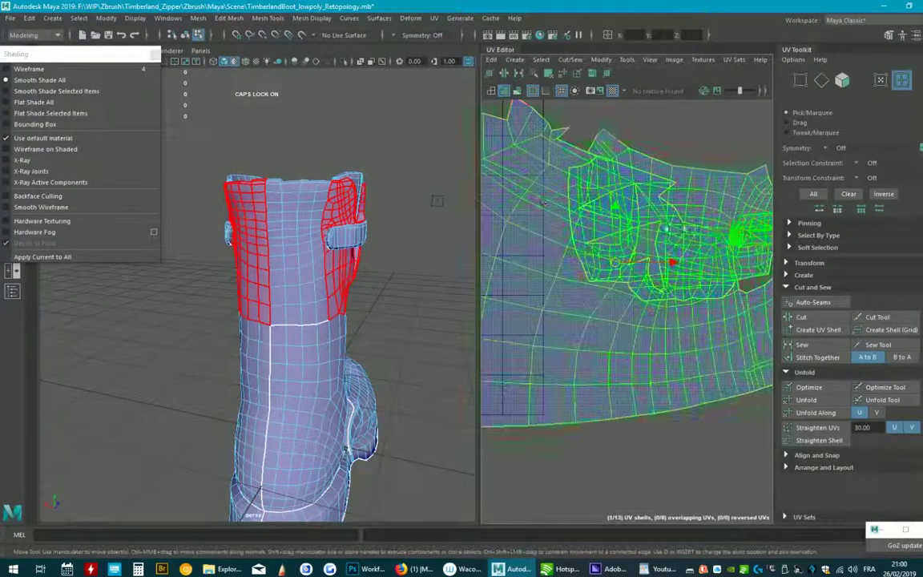
# Step: Orbit and zoom to look down into the boot opening and its rim
pyautogui.moveTo(364, 238)
pyautogui.keyDown('alt'); pyautogui.mouseDown()
pyautogui.moveTo(319, 289)
pyautogui.moveTo(318, 339)
pyautogui.moveTo(248, 314)
pyautogui.mouseUp(); pyautogui.keyUp('alt')
pyautogui.scroll(3, 257, 227)
pyautogui.scroll(3, 321, 257)
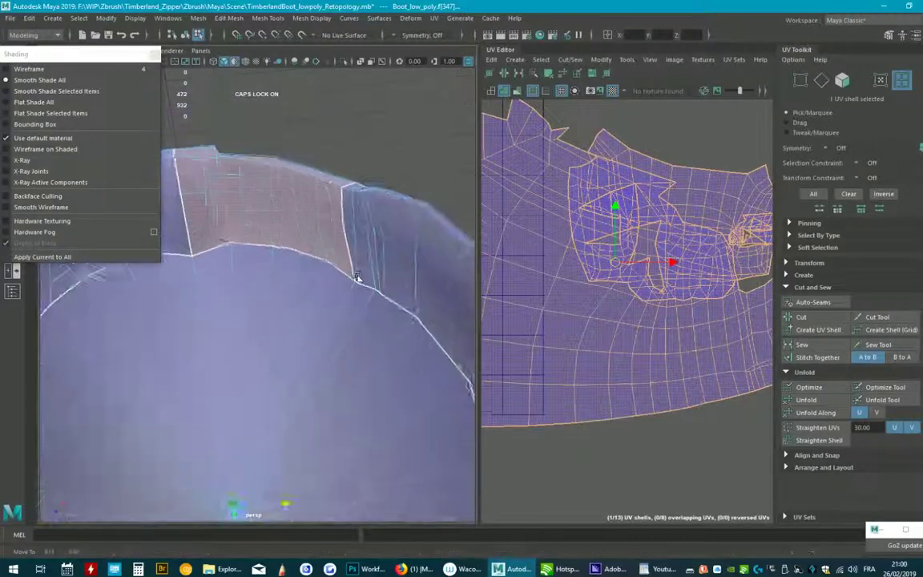
pyautogui.scroll(3, 370, 282)
pyautogui.moveTo(370, 282)
pyautogui.keyDown('alt'); pyautogui.mouseDown()
pyautogui.moveTo(355, 314)
pyautogui.moveTo(404, 299)
pyautogui.moveTo(283, 320)
pyautogui.moveTo(362, 245)
pyautogui.moveTo(423, 305)
pyautogui.moveTo(275, 295)
pyautogui.moveTo(346, 305)
pyautogui.moveTo(412, 262)
pyautogui.moveTo(381, 254)
pyautogui.moveTo(443, 238)
pyautogui.moveTo(367, 210)
pyautogui.moveTo(350, 267)
pyautogui.moveTo(355, 277)
pyautogui.moveTo(371, 268)
pyautogui.moveTo(433, 281)
pyautogui.moveTo(293, 275)
pyautogui.moveTo(267, 241)
pyautogui.moveTo(337, 325)
pyautogui.moveTo(320, 329)
pyautogui.moveTo(336, 313)
pyautogui.moveTo(309, 320)
pyautogui.moveTo(319, 401)
pyautogui.moveTo(422, 376)
pyautogui.moveTo(426, 358)
pyautogui.moveTo(458, 346)
pyautogui.mouseUp(); pyautogui.keyUp('alt')
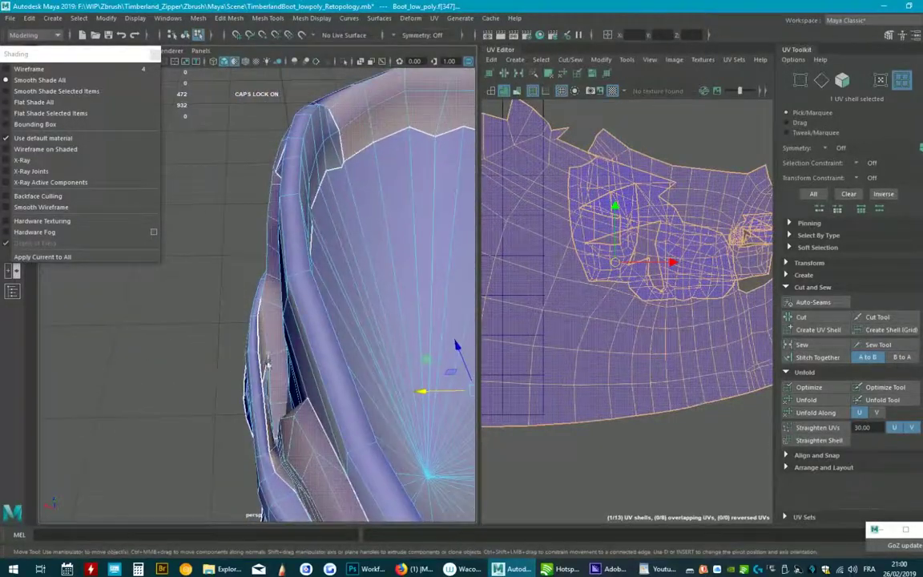
# Step: Cut UV seams along the selected edges inside the boot opening
pyautogui.click(270, 335)
pyautogui.keyDown('alt'); pyautogui.moveTo(302, 383); pyautogui.dragTo(265, 331); pyautogui.keyUp('alt')
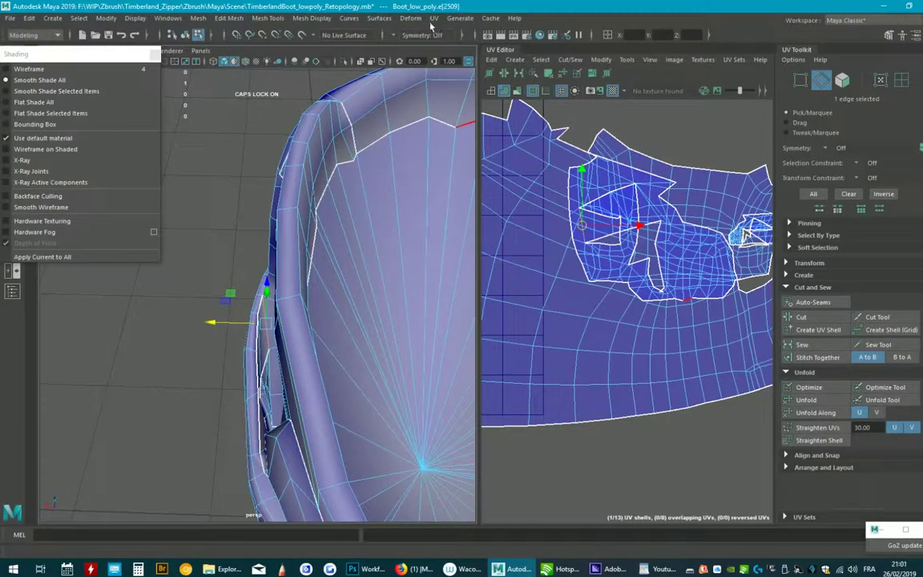
pyautogui.click(434, 19)
pyautogui.click(466, 194)
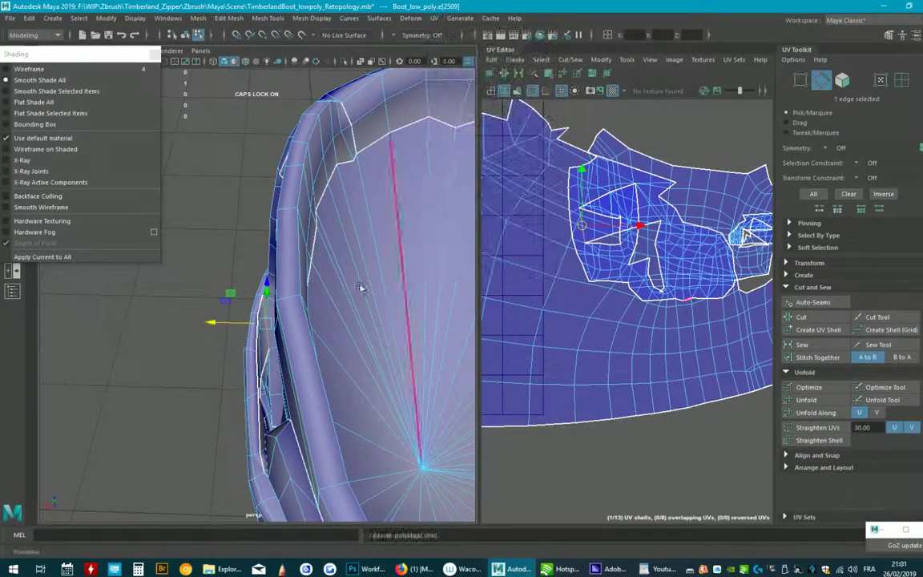
pyautogui.keyDown('alt'); pyautogui.moveTo(281, 386); pyautogui.dragTo(229, 259); pyautogui.keyUp('alt')
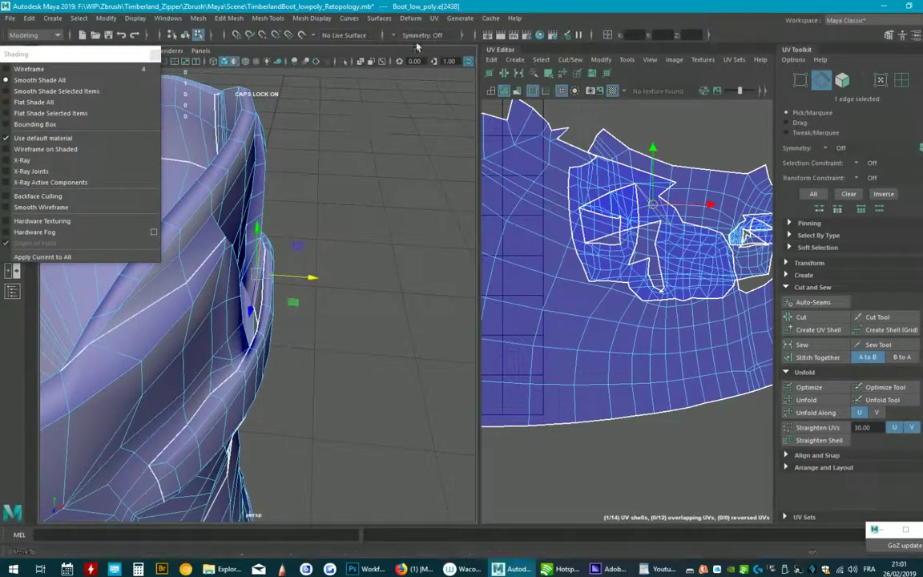
pyautogui.click(433, 19)
pyautogui.click(474, 194)
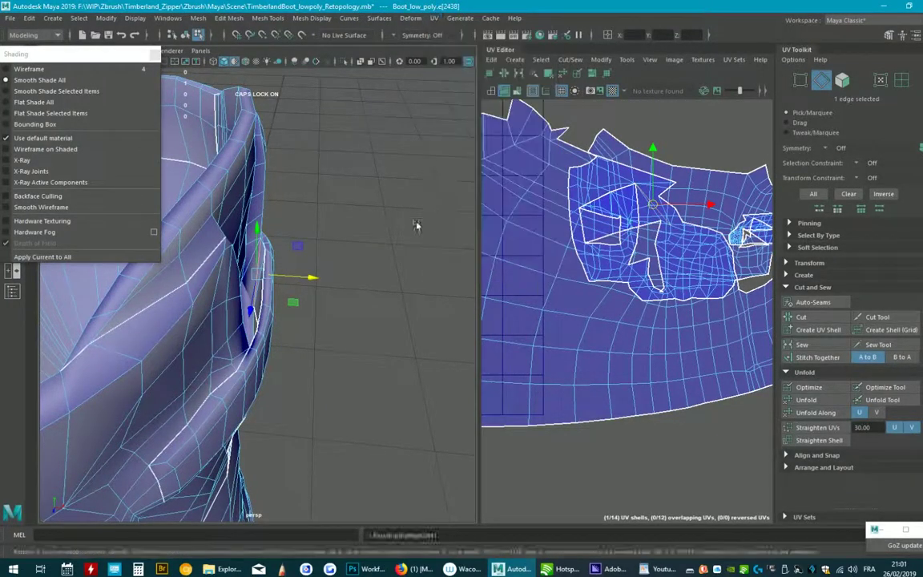
pyautogui.scroll(2, 313, 258)
pyautogui.scroll(2, 313, 258)
pyautogui.scroll(3, 313, 258)
pyautogui.scroll(-2, 312, 258)
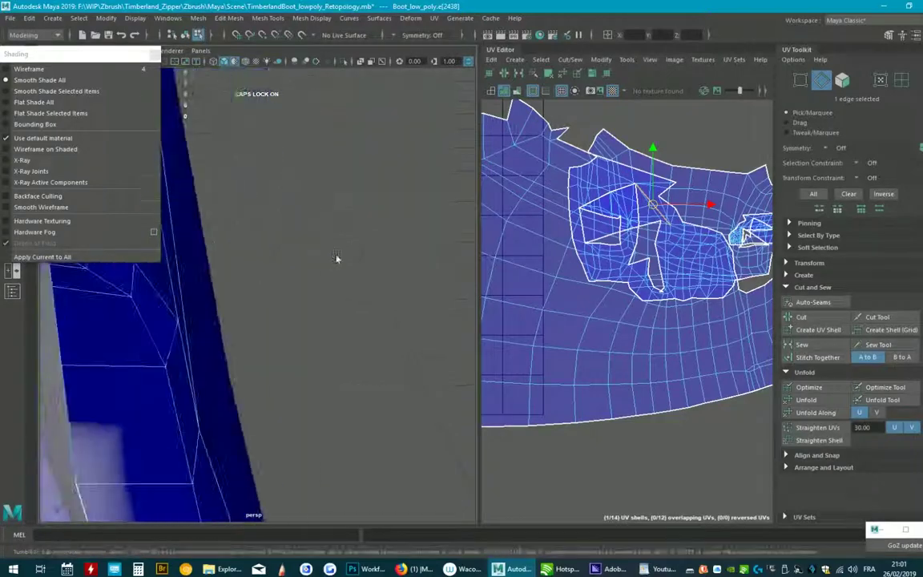
pyautogui.scroll(-2, 304, 261)
# Step: Select an edge along the strap and cut the UVs there
pyautogui.moveTo(300, 263)
pyautogui.keyDown('alt'); pyautogui.mouseDown()
pyautogui.moveTo(261, 303)
pyautogui.moveTo(272, 258)
pyautogui.mouseUp(); pyautogui.keyUp('alt')
pyautogui.moveTo(318, 286)
pyautogui.keyDown('alt'); pyautogui.mouseDown()
pyautogui.moveTo(295, 280)
pyautogui.moveTo(290, 314)
pyautogui.moveTo(313, 315)
pyautogui.moveTo(303, 330)
pyautogui.moveTo(272, 311)
pyautogui.mouseUp(); pyautogui.keyUp('alt')
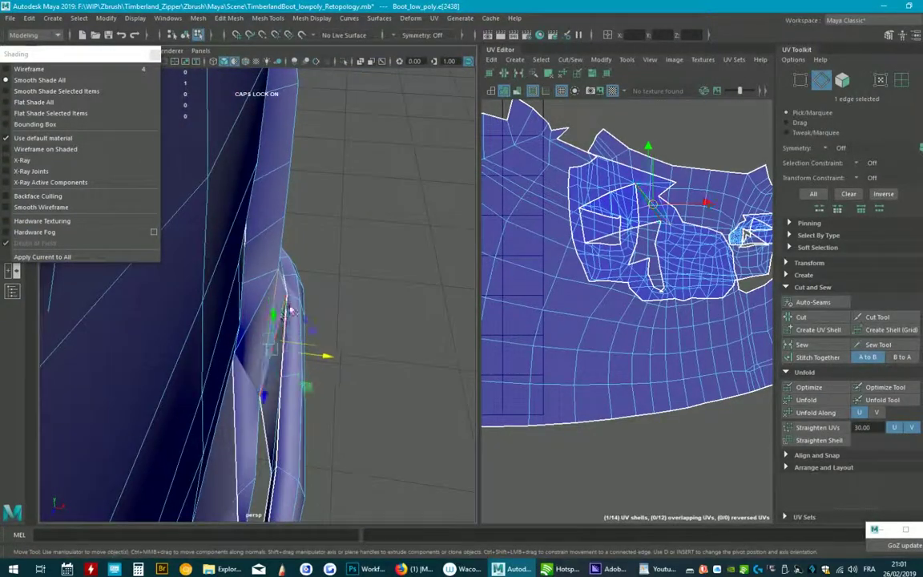
pyautogui.click(434, 18)
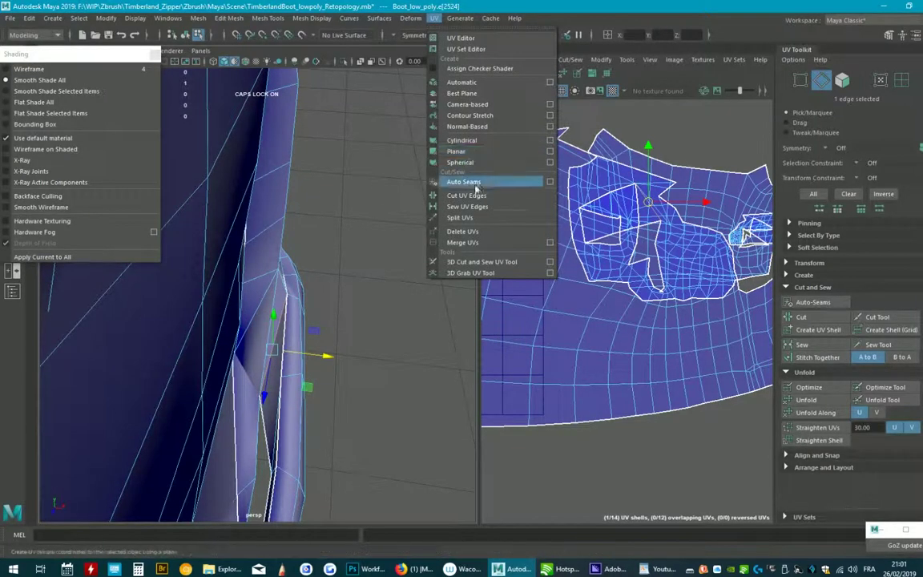
pyautogui.moveTo(435, 188)
pyautogui.keyDown('alt'); pyautogui.mouseDown()
pyautogui.moveTo(318, 228)
pyautogui.moveTo(365, 220)
pyautogui.moveTo(280, 240)
pyautogui.moveTo(212, 144)
pyautogui.moveTo(355, 237)
pyautogui.moveTo(308, 245)
pyautogui.moveTo(351, 214)
pyautogui.moveTo(337, 204)
pyautogui.moveTo(355, 216)
pyautogui.mouseUp(); pyautogui.keyUp('alt')
pyautogui.click(319, 190)
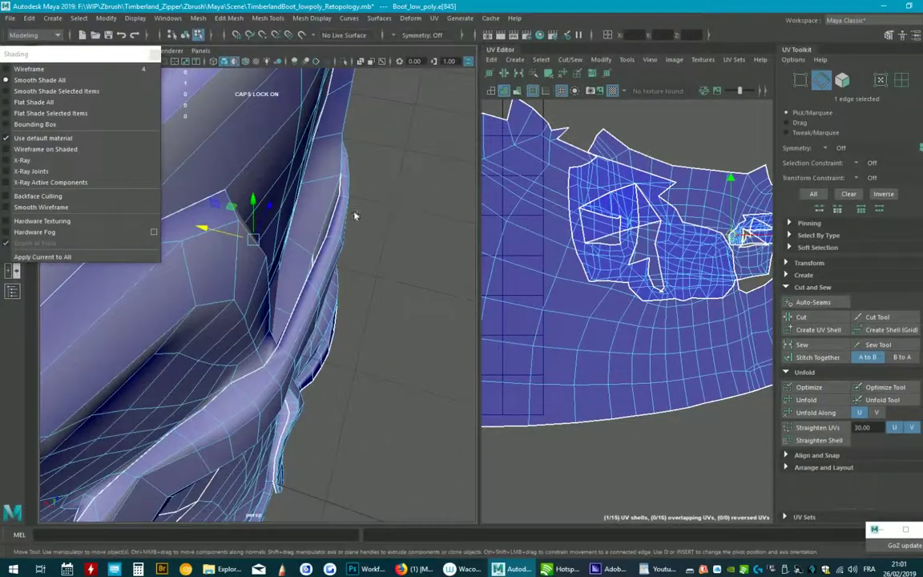
pyautogui.moveTo(414, 98)
pyautogui.keyDown('alt'); pyautogui.mouseDown()
pyautogui.moveTo(364, 156)
pyautogui.moveTo(377, 144)
pyautogui.mouseUp(); pyautogui.keyUp('alt')
pyautogui.click(433, 18)
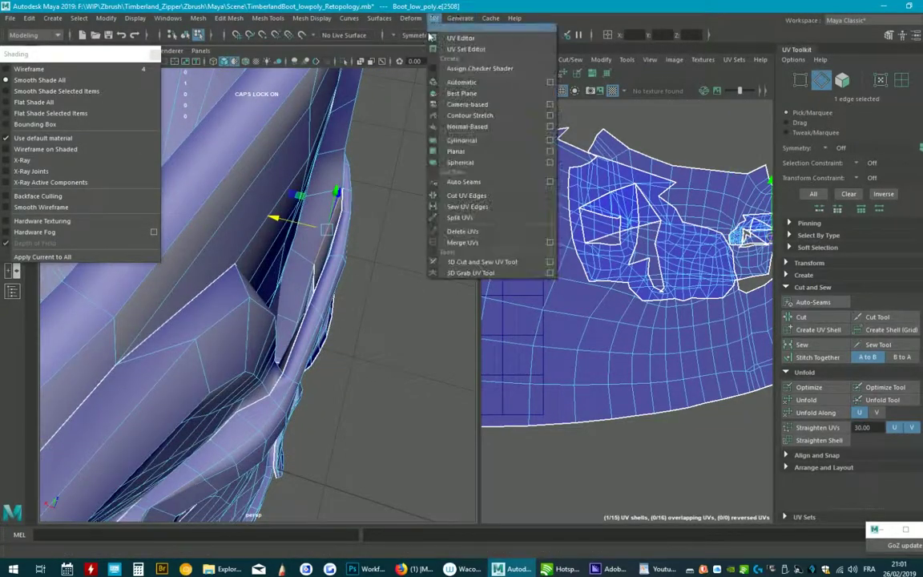
pyautogui.click(471, 195)
# Step: Orbit around the boot strap to inspect it from outside
pyautogui.moveTo(353, 216)
pyautogui.keyDown('alt'); pyautogui.mouseDown()
pyautogui.moveTo(246, 258)
pyautogui.moveTo(203, 202)
pyautogui.mouseUp(); pyautogui.keyUp('alt')
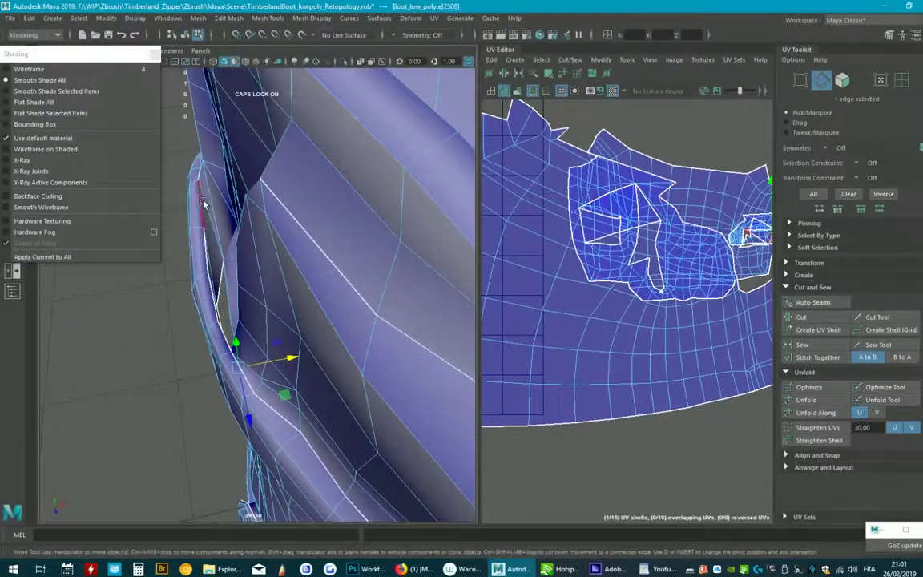
pyautogui.moveTo(192, 242)
pyautogui.keyDown('alt'); pyautogui.mouseDown()
pyautogui.moveTo(216, 192)
pyautogui.moveTo(204, 200)
pyautogui.mouseUp(); pyautogui.keyUp('alt')
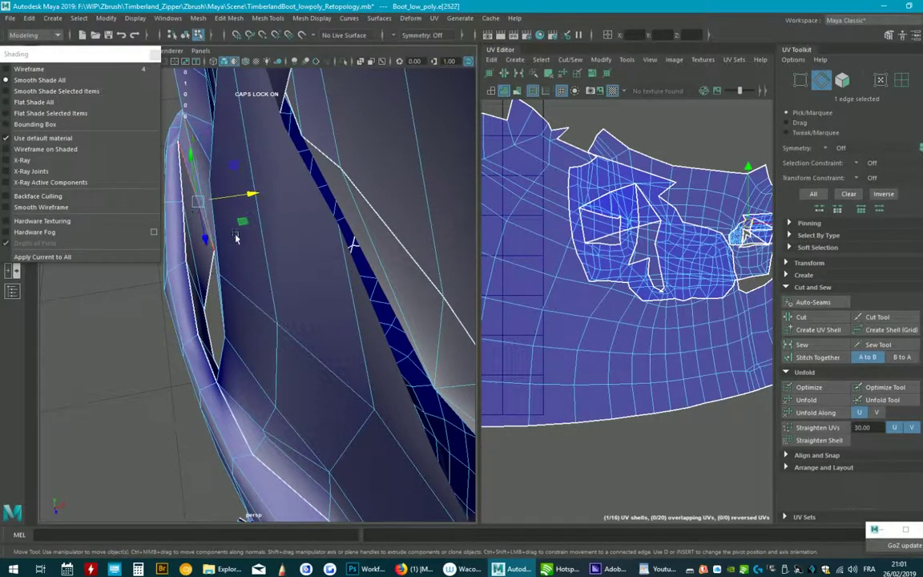
pyautogui.click(434, 18)
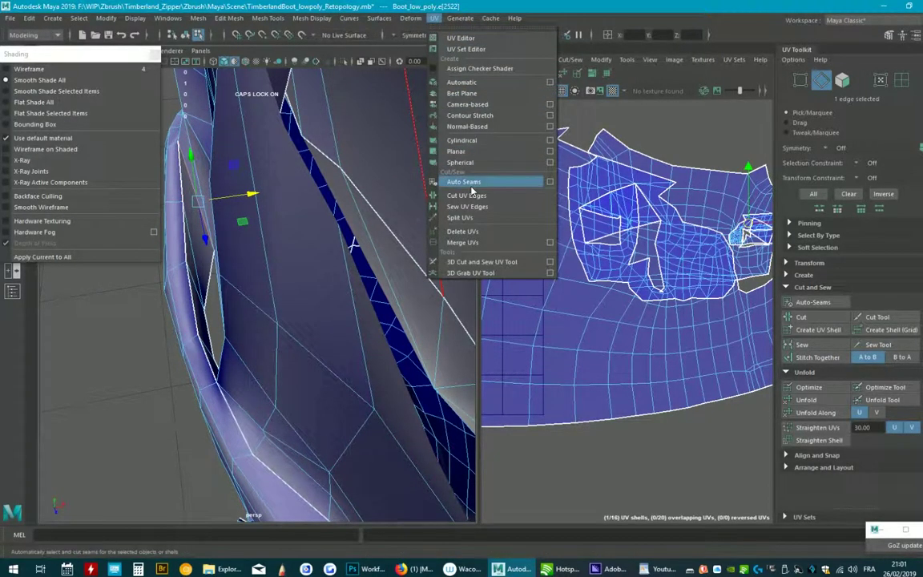
pyautogui.press('Escape')
pyautogui.keyDown('alt'); pyautogui.moveTo(264, 241); pyautogui.dragTo(303, 225); pyautogui.keyUp('alt')
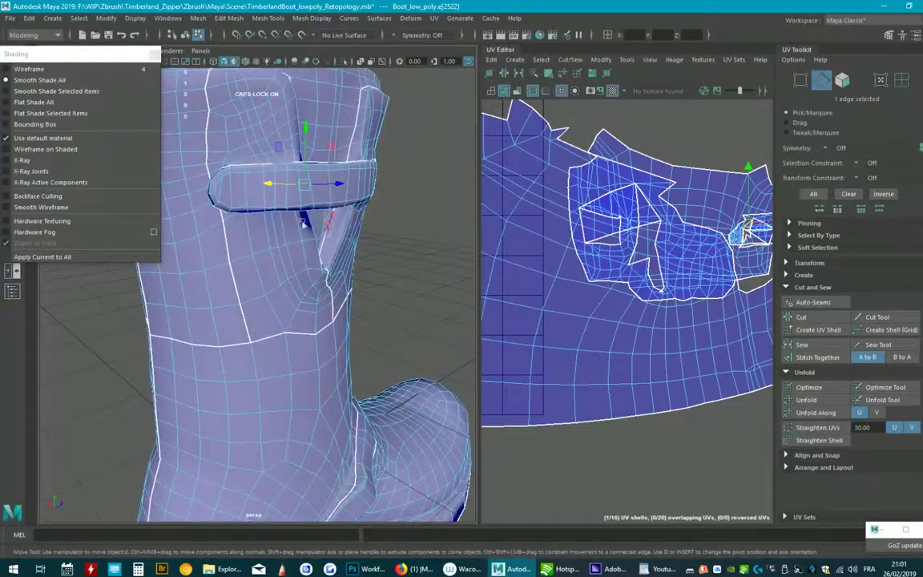
# Step: Unfold the selected shell and move the large shaft shell outside the 0–1 grid
pyautogui.press('F12')
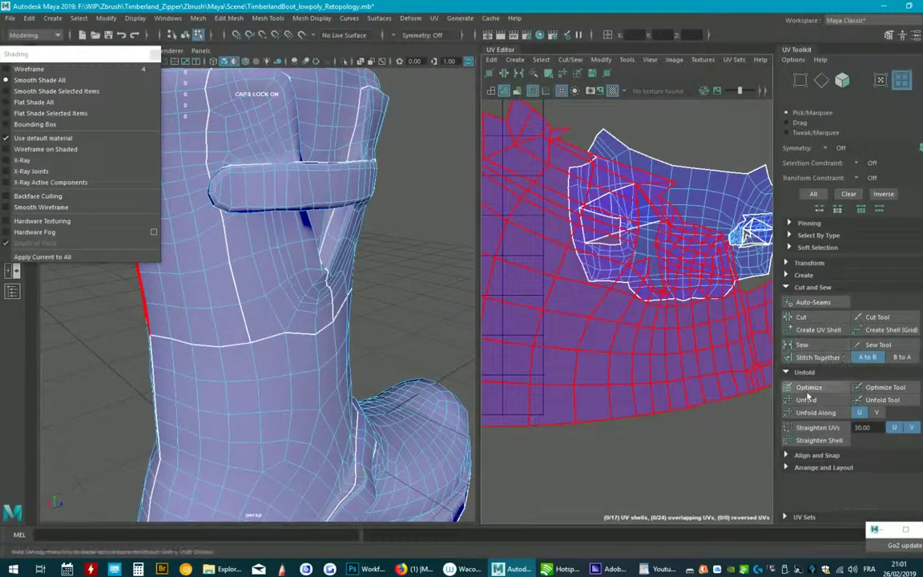
pyautogui.click(805, 399)
pyautogui.scroll(-3, 513, 307)
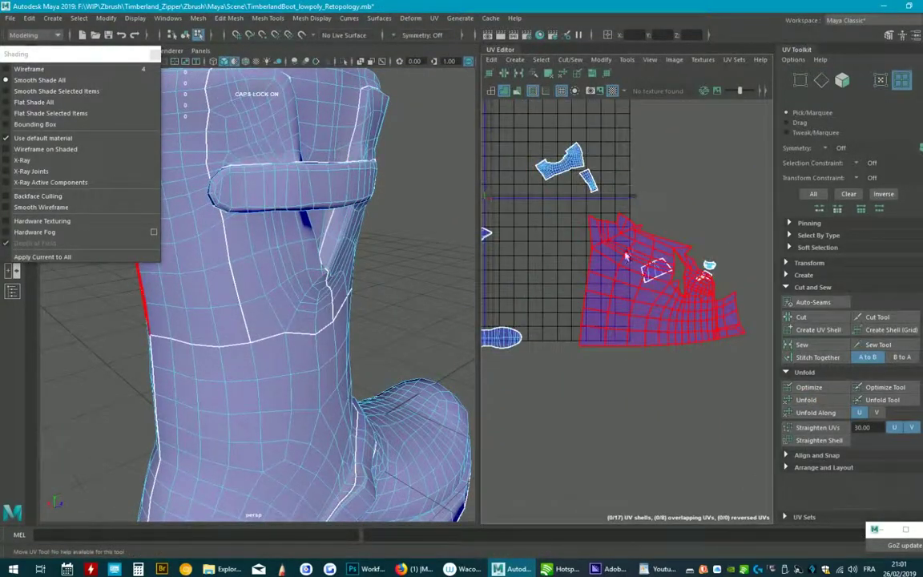
pyautogui.press('F8')
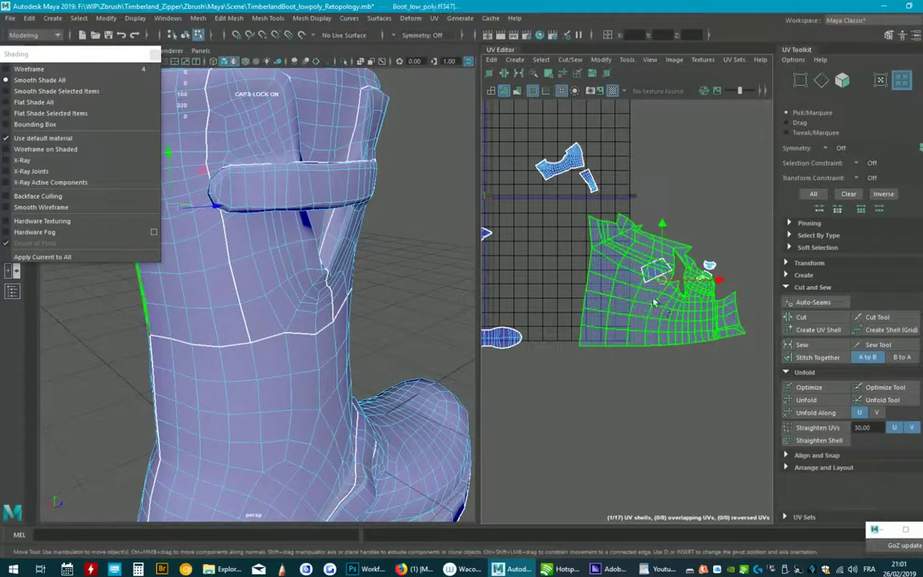
pyautogui.moveTo(663, 276); pyautogui.dragTo(721, 161)
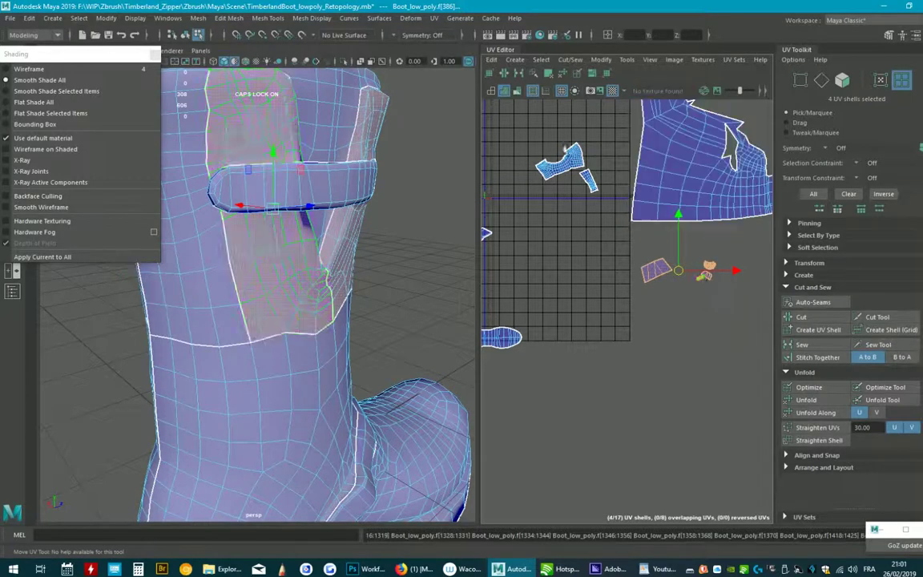
# Step: Select the small strap UV shells, removing one from the selection
pyautogui.click(492, 60)
pyautogui.click(519, 72)
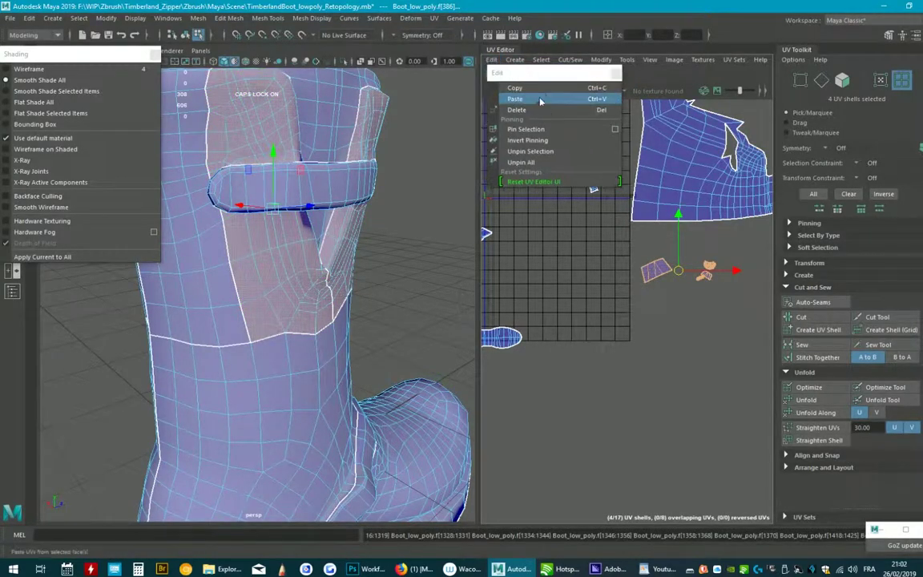
pyautogui.click(615, 75)
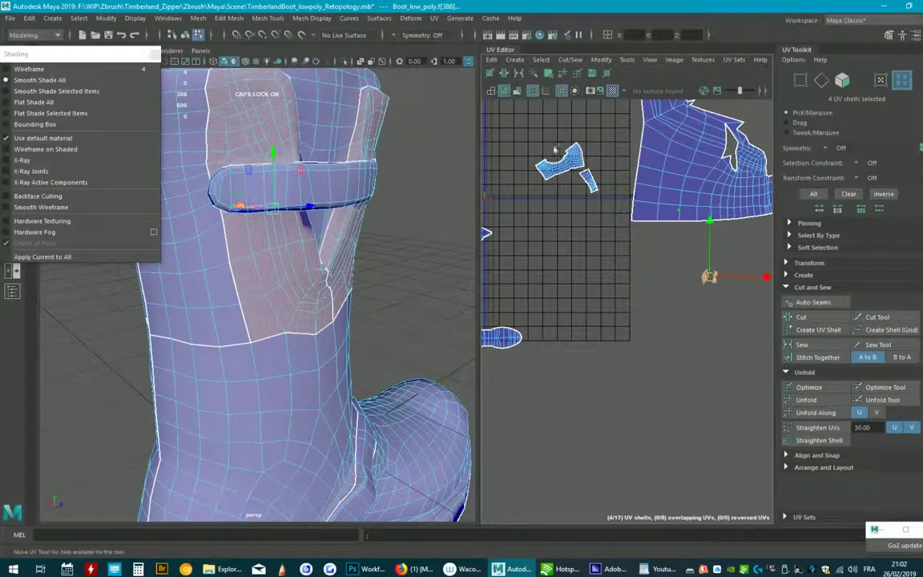
pyautogui.click(731, 196)
pyautogui.click(488, 75)
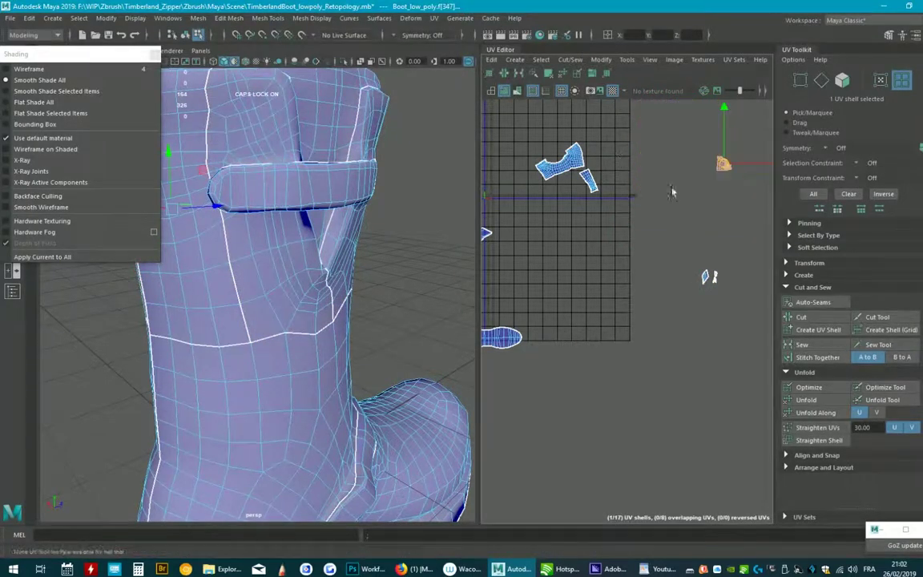
pyautogui.scroll(-2, 706, 224)
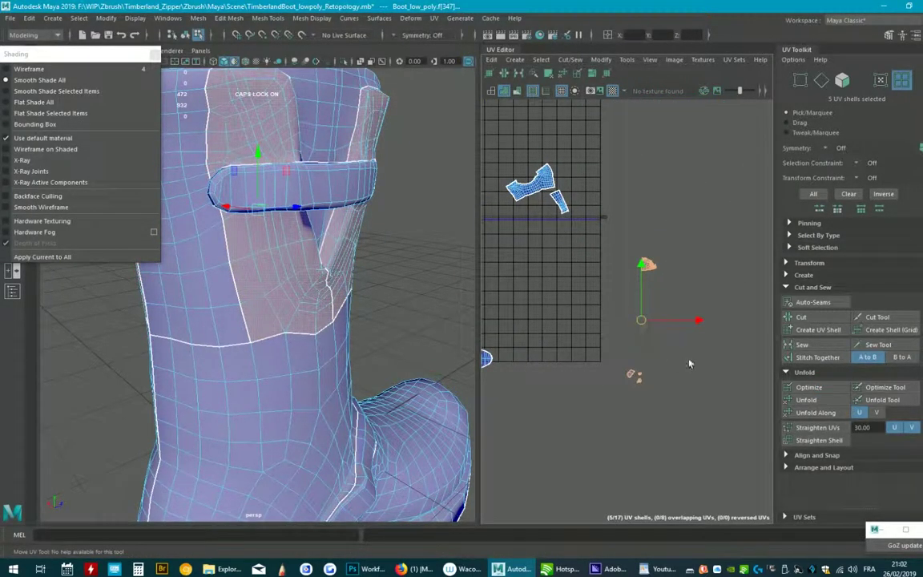
pyautogui.keyDown('ctrl'); pyautogui.click(648, 264); pyautogui.keyUp('ctrl')
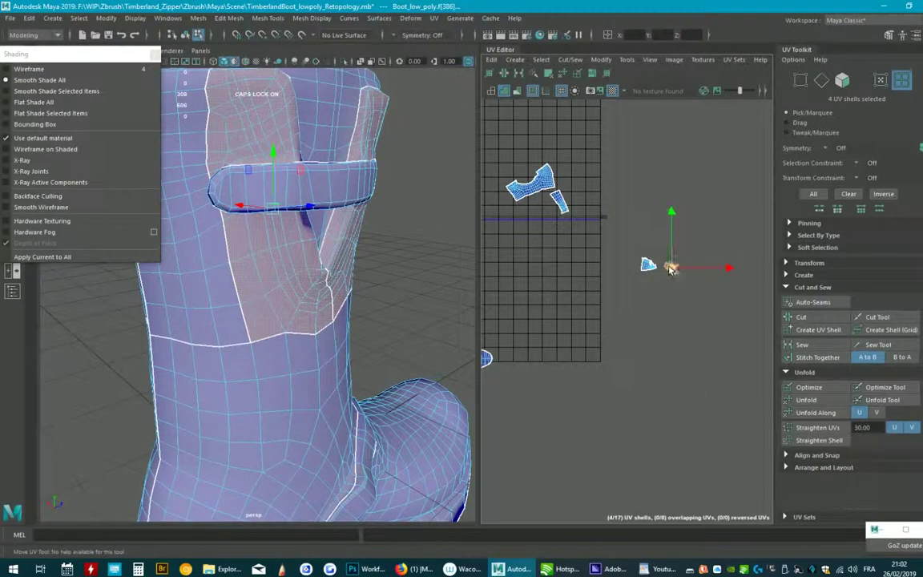
# Step: Undo twice to restore the collapsed shells to their spread-out shapes, then reframe them
pyautogui.press('e')
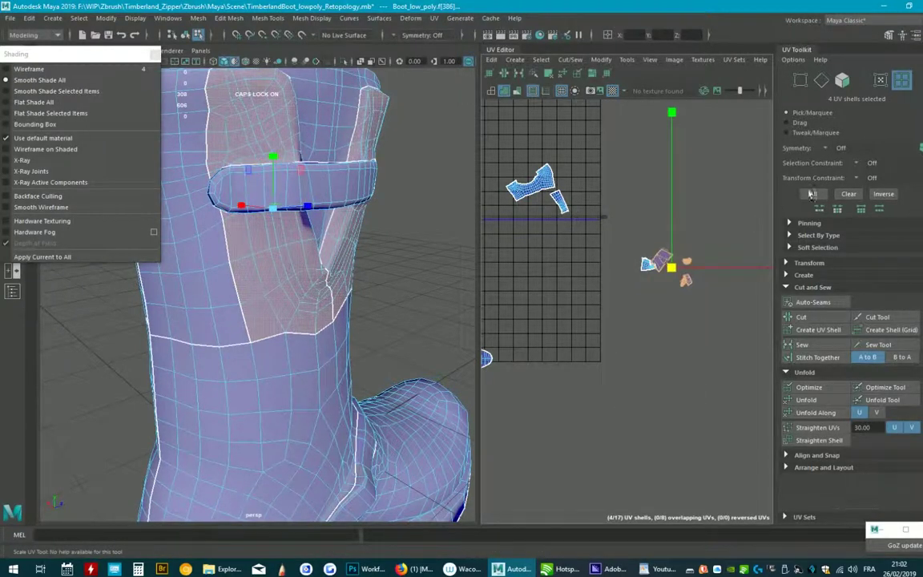
pyautogui.press('w')
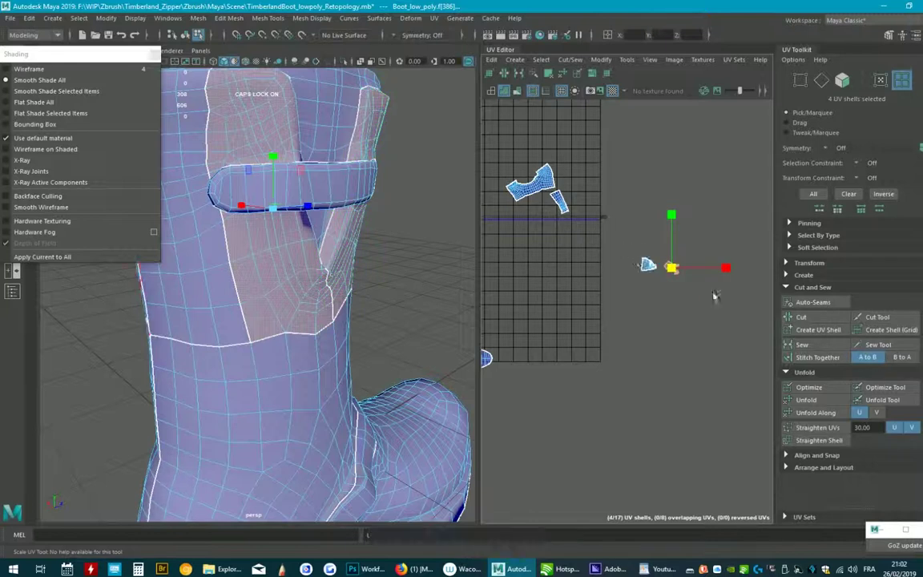
pyautogui.hotkey('ctrl', 'z')
pyautogui.hotkey('ctrl', 'z')
pyautogui.hotkey('ctrl', 'z')
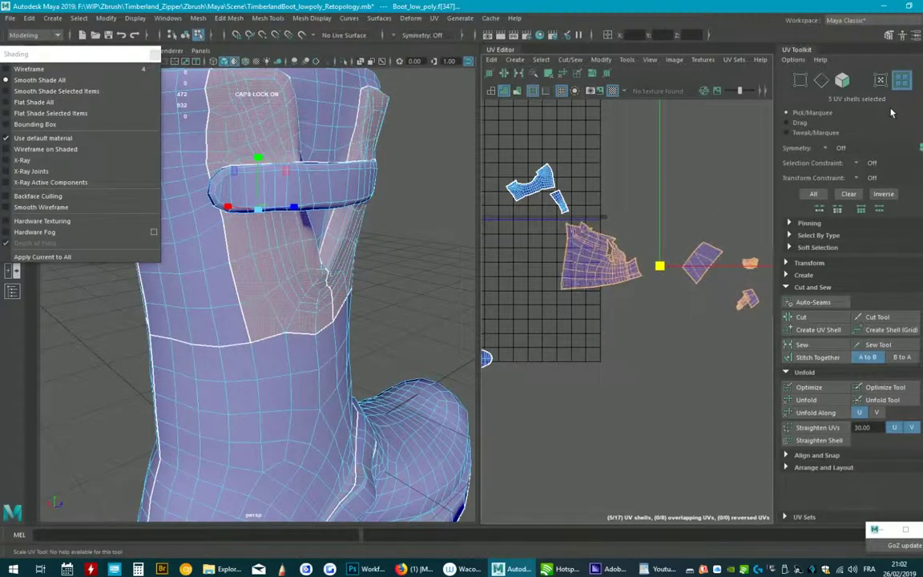
pyautogui.hotkey('ctrl', 'z')
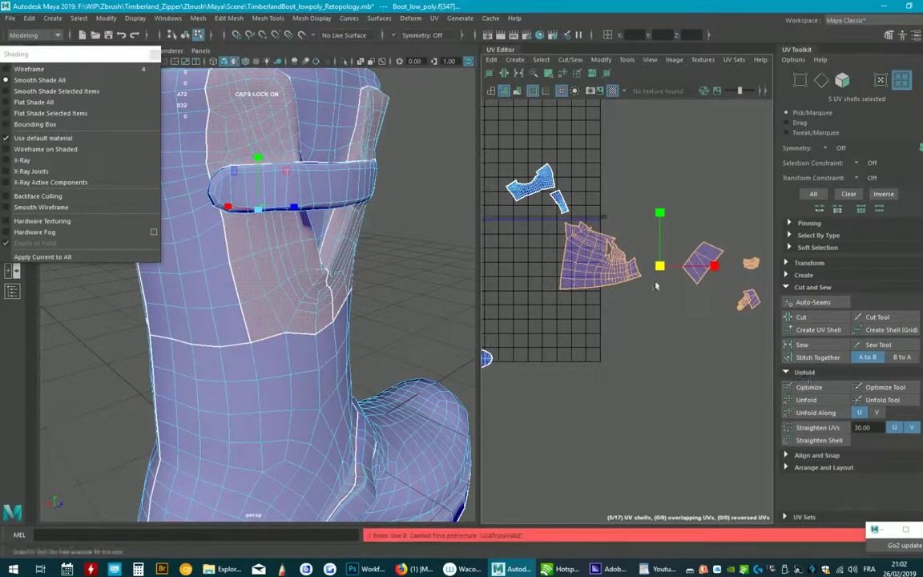
pyautogui.keyDown('alt'); pyautogui.moveTo(680, 289); pyautogui.dragTo(632, 303, button='middle'); pyautogui.keyUp('alt')
# Step: Optimize and unfold the small side-strip UV shell
pyautogui.scroll(2, 631, 303)
pyautogui.moveTo(737, 260); pyautogui.dragTo(713, 337)
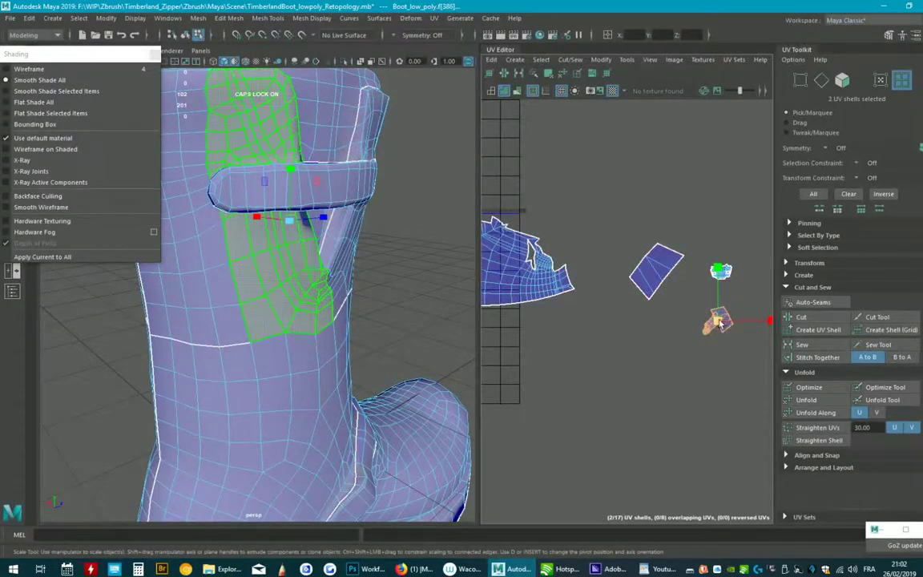
pyautogui.click(719, 321)
pyautogui.click(803, 387)
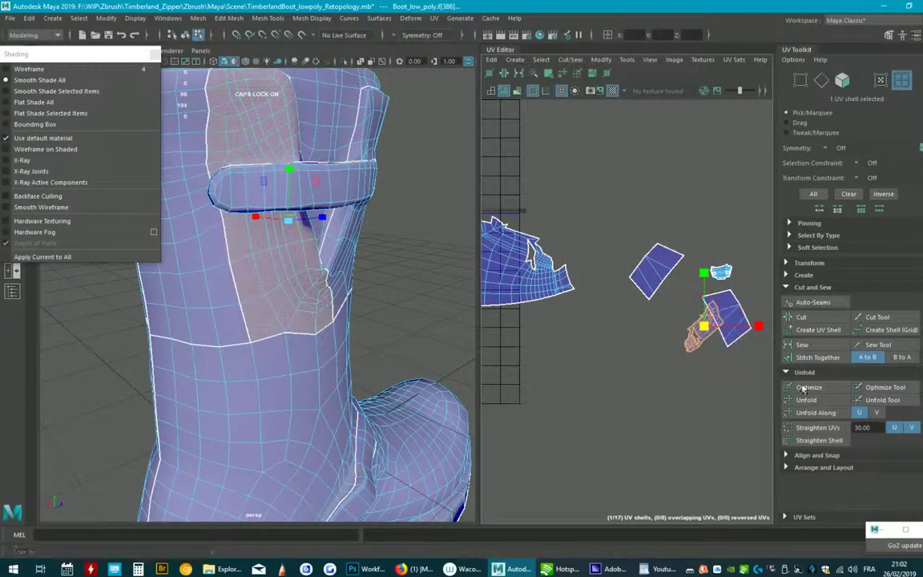
pyautogui.click(806, 399)
# Step: Select all the boot's UV shells and turn off Use Default Material to show the checker
pyautogui.click(721, 272)
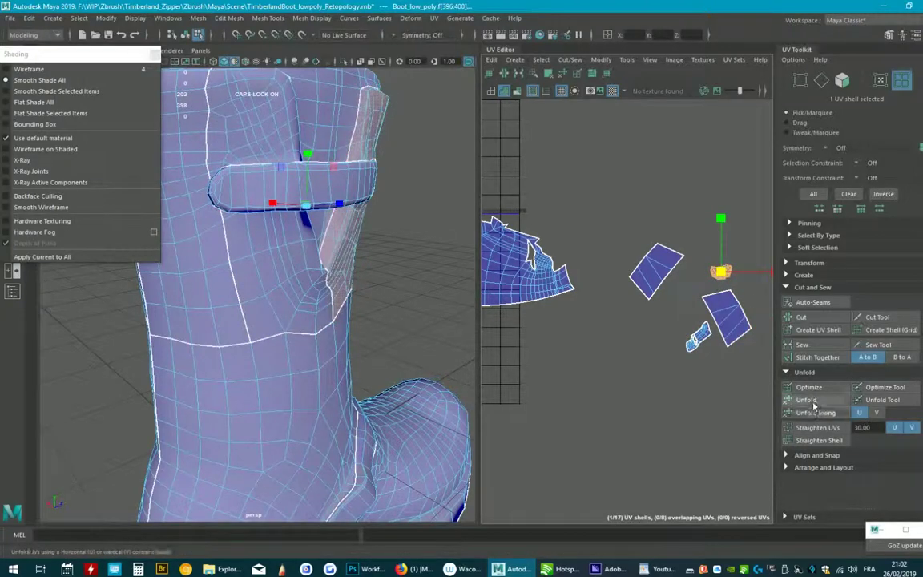
pyautogui.click(711, 319)
pyautogui.press('F10')
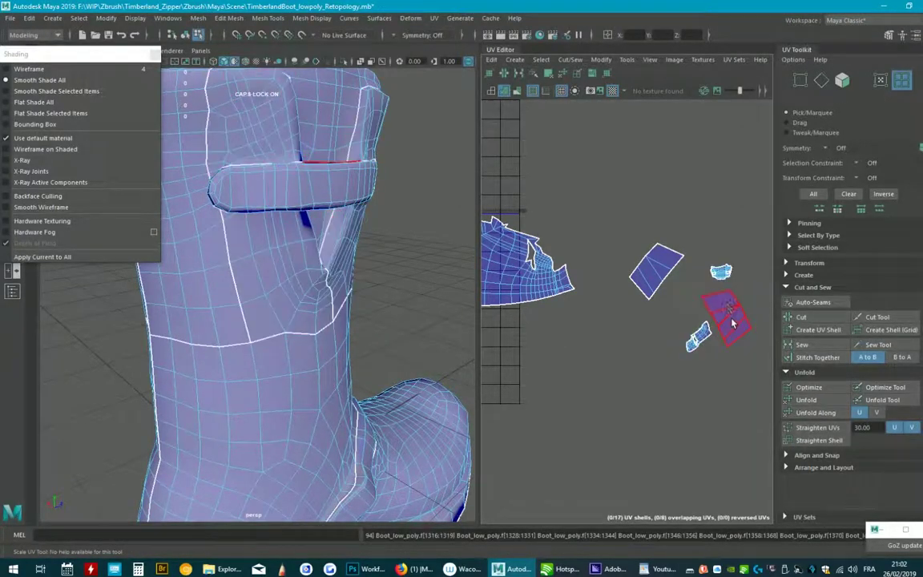
pyautogui.scroll(-2, 673, 267)
pyautogui.scroll(-2, 674, 268)
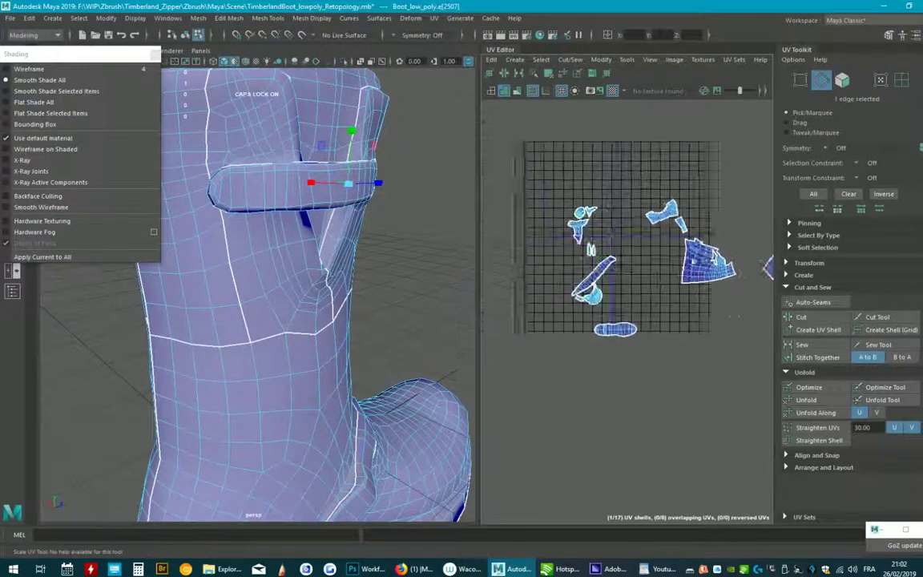
pyautogui.press('w')
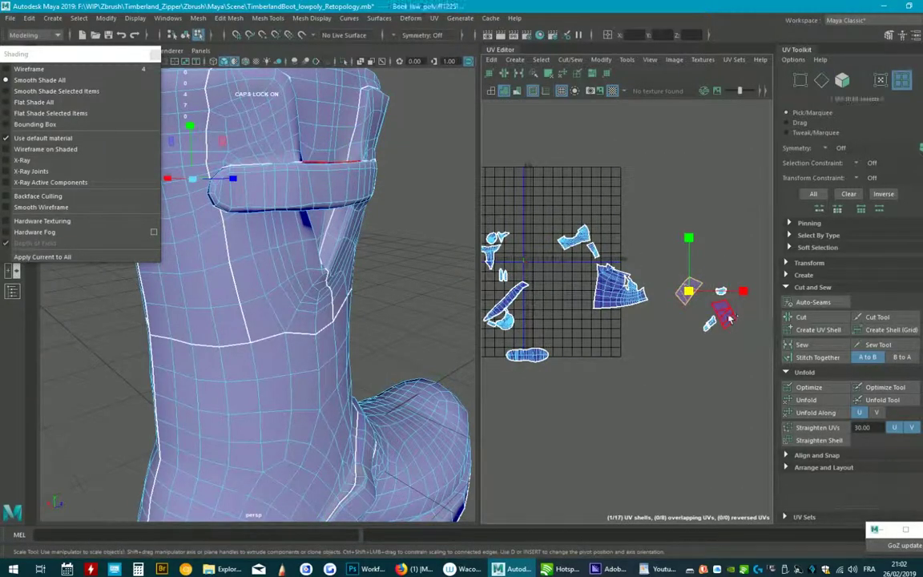
pyautogui.keyDown('shift'); pyautogui.click(729, 318); pyautogui.keyUp('shift')
pyautogui.scroll(-2, 708, 286)
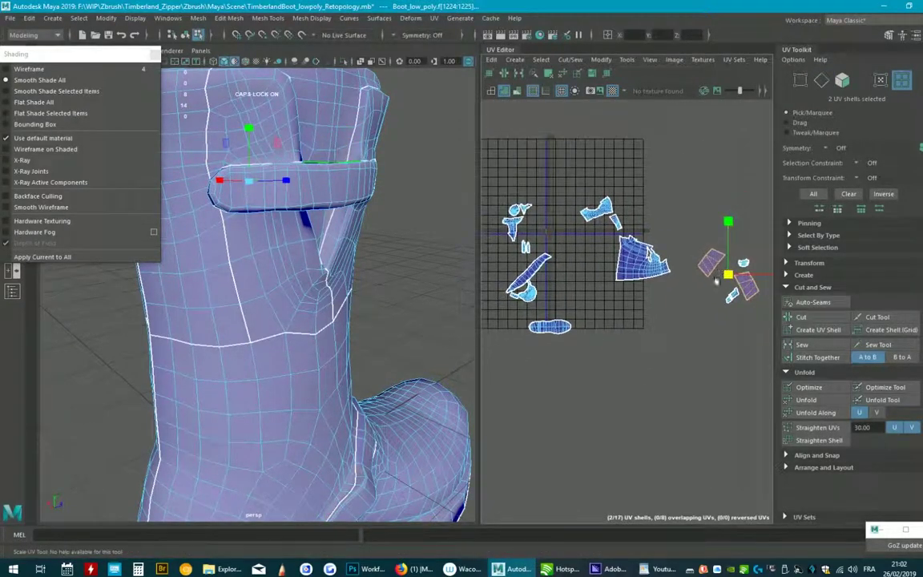
pyautogui.scroll(-2, 731, 194)
pyautogui.moveTo(702, 276); pyautogui.dragTo(597, 308)
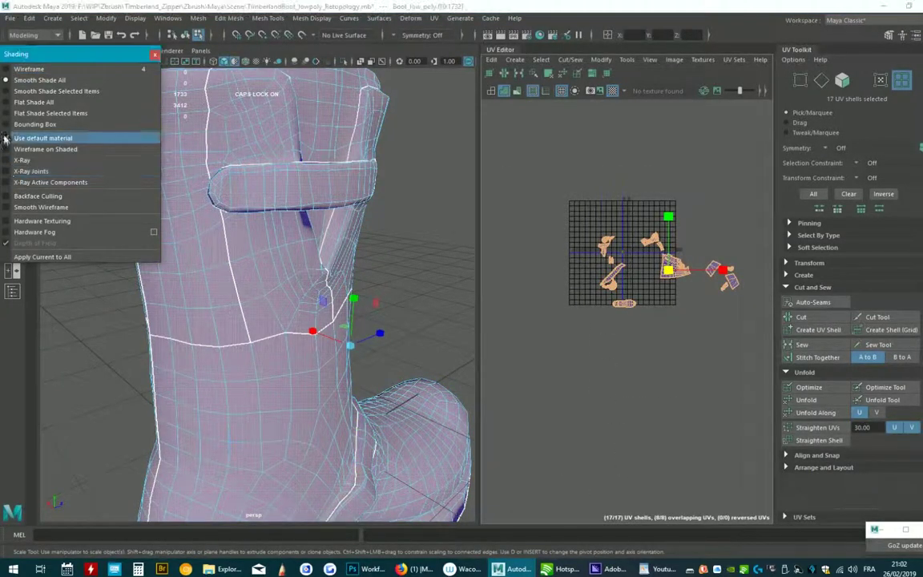
pyautogui.click(40, 137)
# Step: Optimize all 17 selected shells, then Normalize them so the checker squares grow large
pyautogui.scroll(-3, 292, 232)
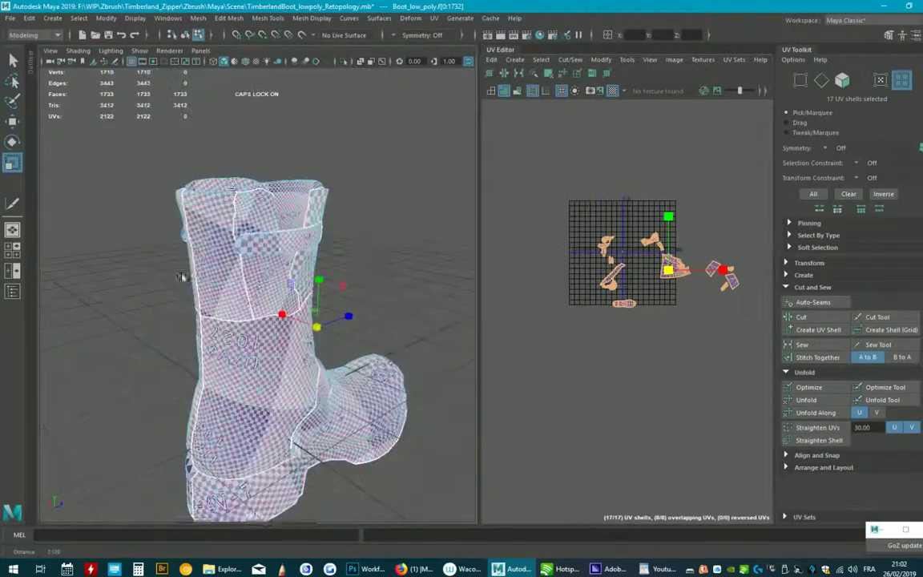
pyautogui.keyDown('alt'); pyautogui.moveTo(292, 232); pyautogui.dragTo(415, 227); pyautogui.keyUp('alt')
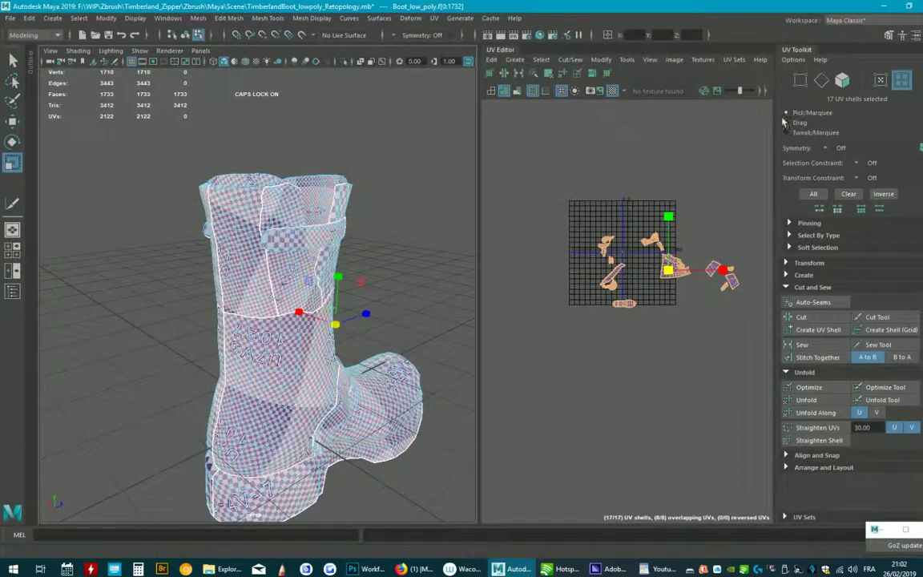
pyautogui.click(811, 455)
pyautogui.click(821, 389)
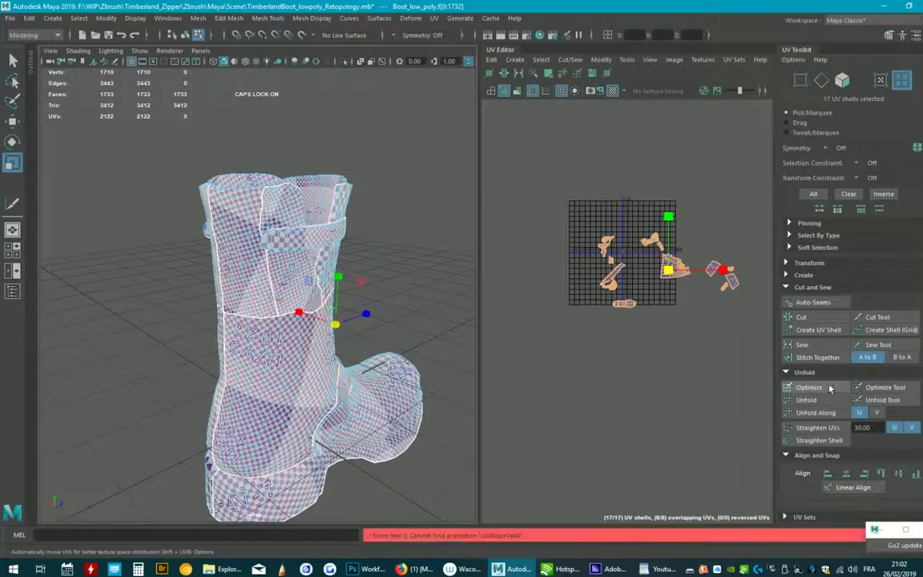
pyautogui.click(532, 91)
pyautogui.click(490, 74)
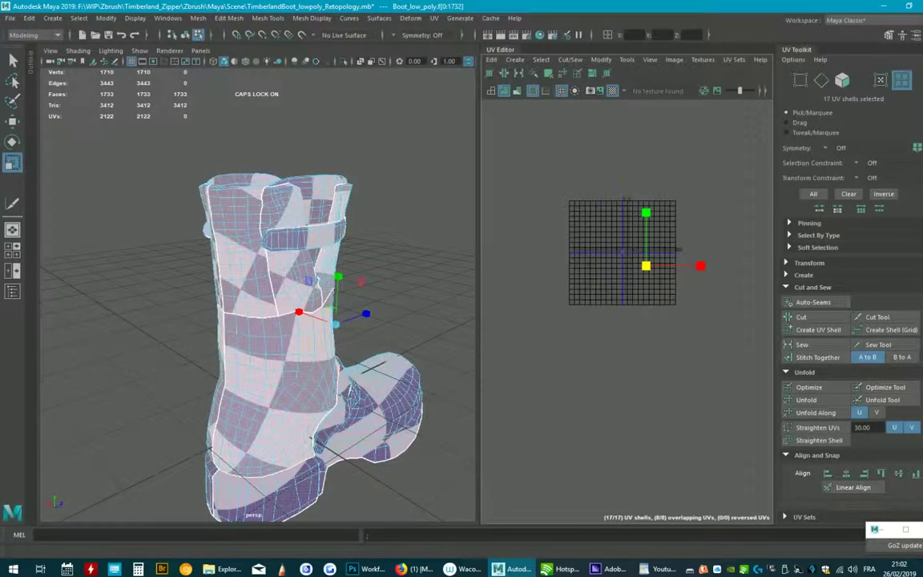
pyautogui.scroll(-4, 849, 320)
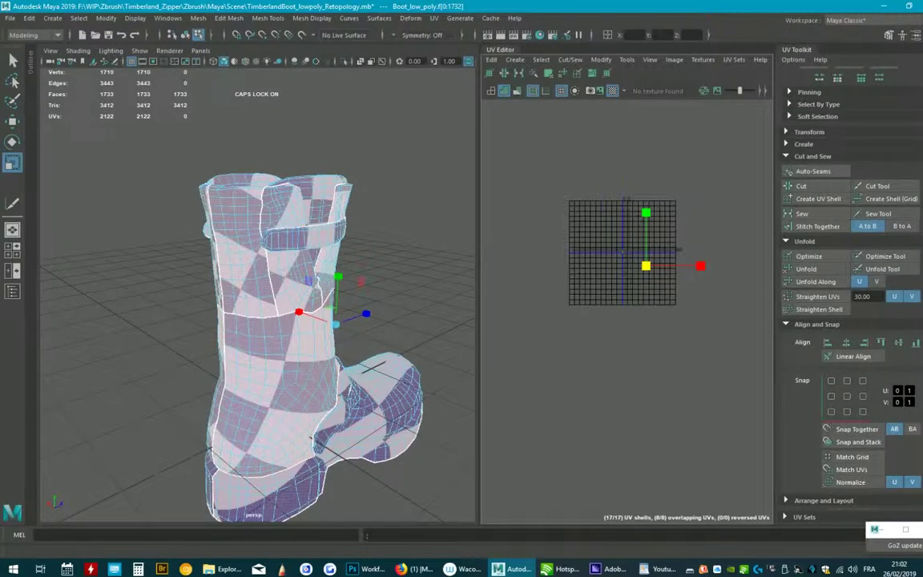
pyautogui.click(886, 481)
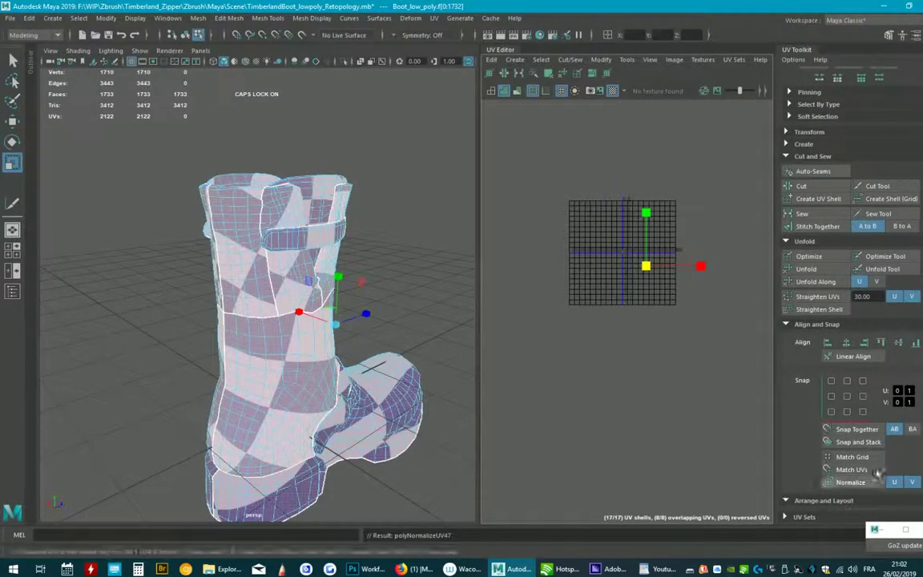
pyautogui.click(825, 501)
pyautogui.scroll(-5, 919, 452)
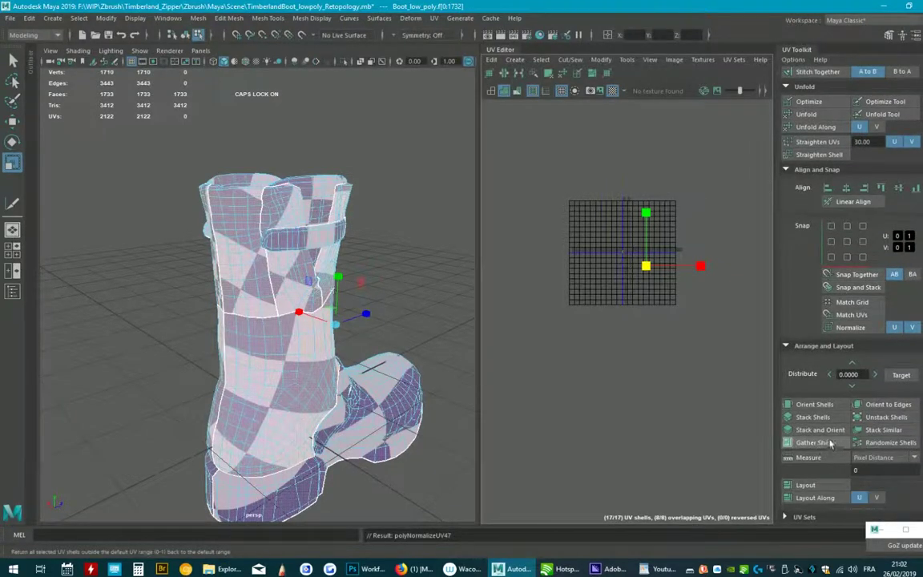
# Step: Run Layout to pack all 17 shells into the 0–1 square and inspect the checker
pyautogui.click(803, 484)
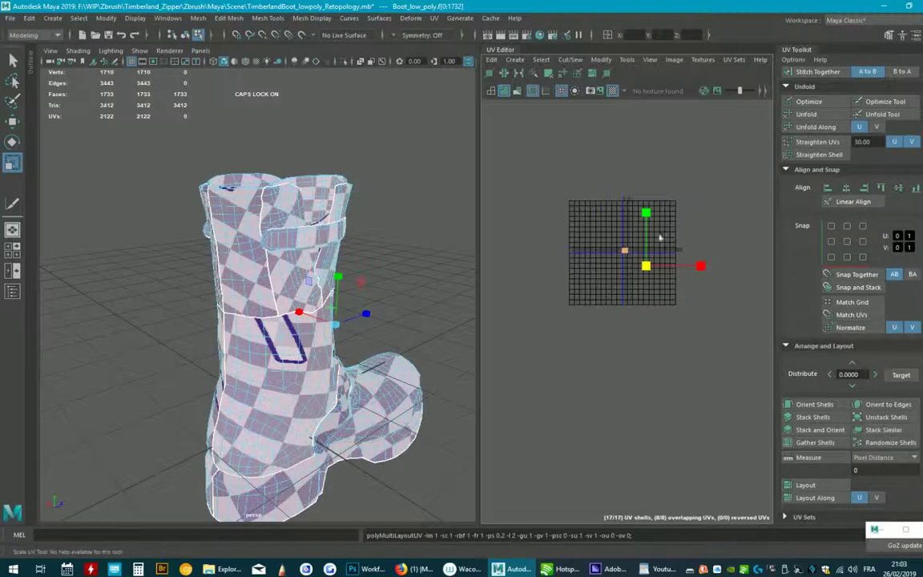
pyautogui.moveTo(612, 270)
pyautogui.keyDown('alt'); pyautogui.mouseDown(button='right')
pyautogui.moveTo(843, 202)
pyautogui.moveTo(608, 203)
pyautogui.mouseUp(button='right'); pyautogui.keyUp('alt')
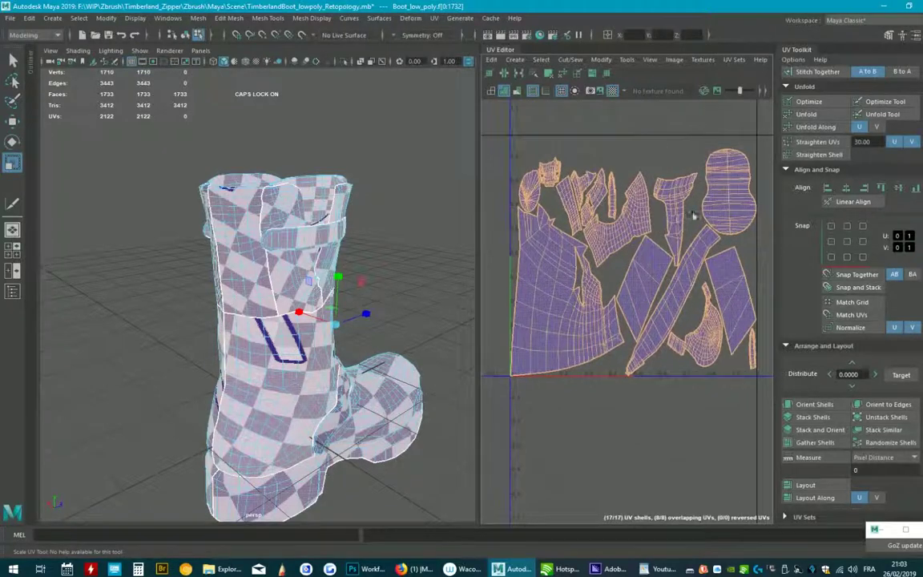
pyautogui.moveTo(384, 256)
pyautogui.keyDown('alt'); pyautogui.mouseDown()
pyautogui.moveTo(317, 259)
pyautogui.moveTo(369, 254)
pyautogui.moveTo(326, 278)
pyautogui.moveTo(326, 232)
pyautogui.moveTo(439, 274)
pyautogui.moveTo(377, 342)
pyautogui.moveTo(357, 308)
pyautogui.moveTo(377, 312)
pyautogui.mouseUp(); pyautogui.keyUp('alt')
pyautogui.click(273, 256)
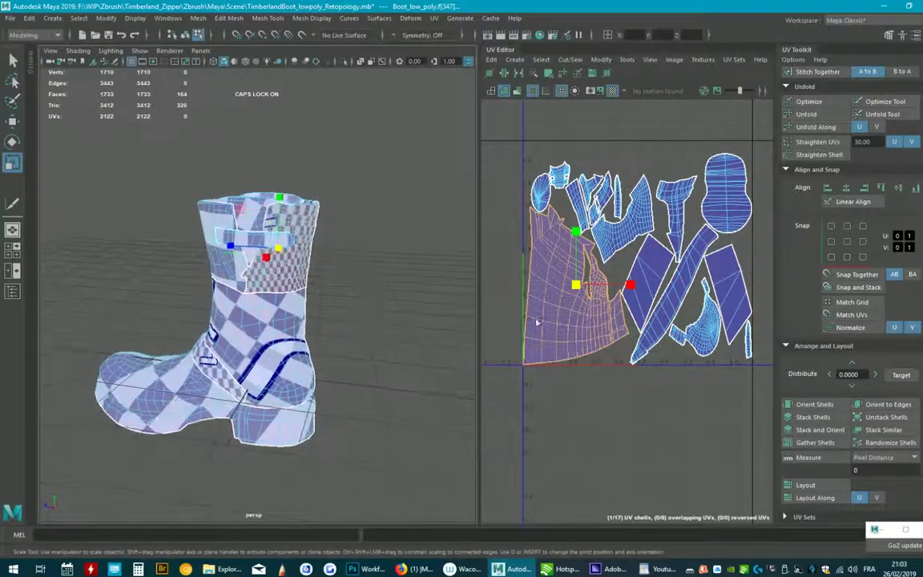